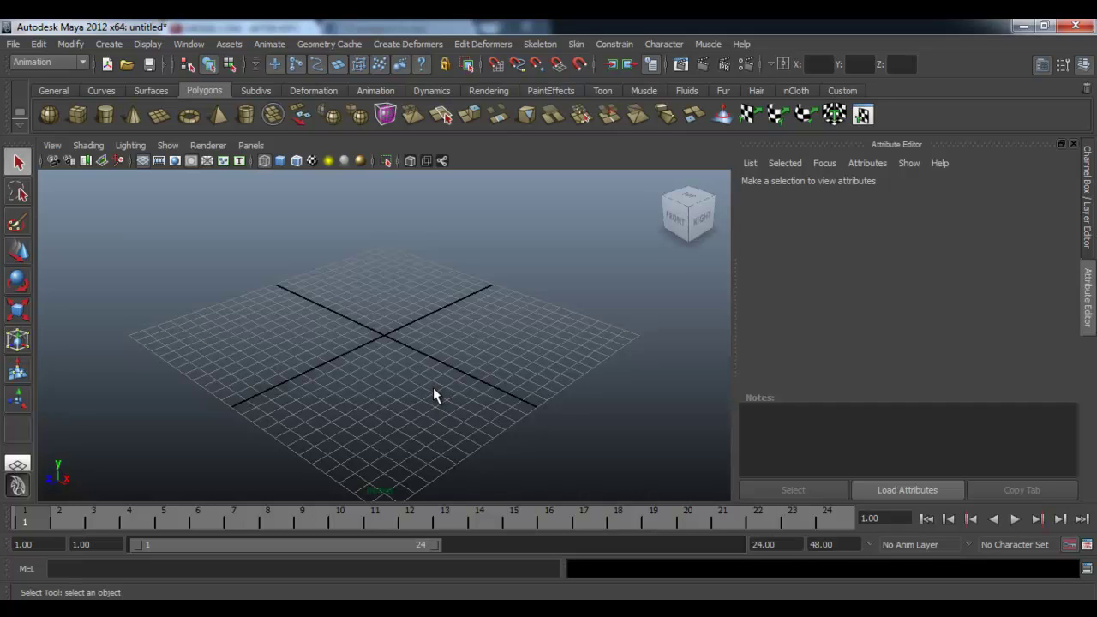
# Step: Tumble the perspective camera around the empty grid and pan across it
pyautogui.press('alt')
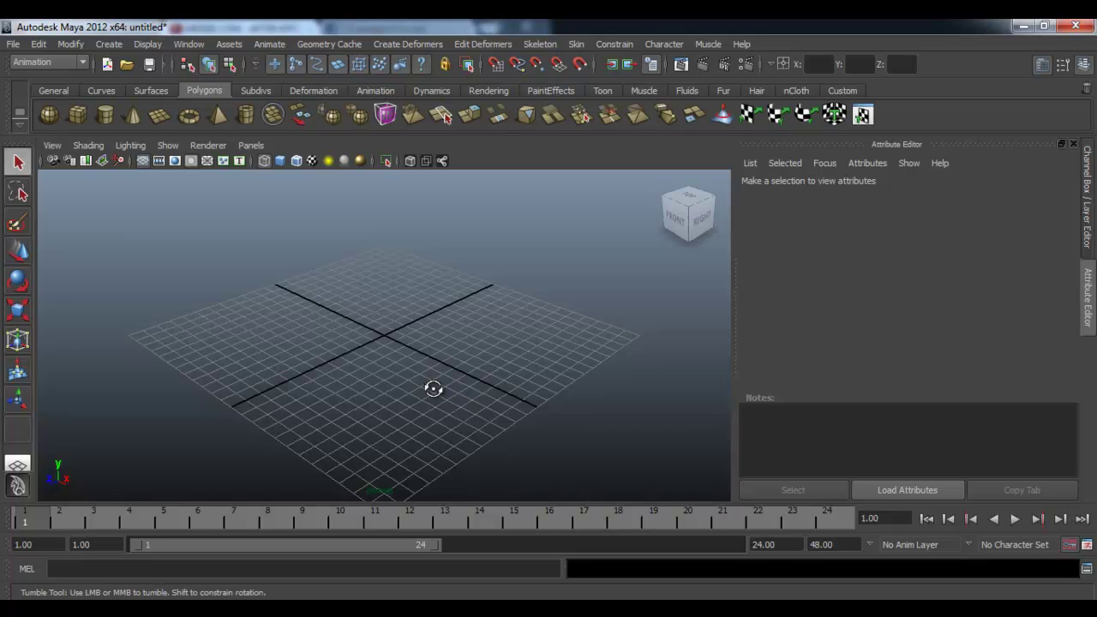
pyautogui.moveTo(433, 389)
pyautogui.keyDown('alt'); pyautogui.mouseDown()
pyautogui.moveTo(580, 385)
pyautogui.moveTo(387, 370)
pyautogui.moveTo(386, 267)
pyautogui.moveTo(418, 403)
pyautogui.moveTo(595, 400)
pyautogui.mouseUp(); pyautogui.keyUp('alt')
pyautogui.moveTo(267, 395)
pyautogui.keyDown('alt'); pyautogui.mouseDown()
pyautogui.moveTo(497, 385)
pyautogui.moveTo(364, 394)
pyautogui.moveTo(318, 374)
pyautogui.moveTo(355, 233)
pyautogui.moveTo(372, 375)
pyautogui.moveTo(395, 397)
pyautogui.moveTo(386, 403)
pyautogui.moveTo(391, 352)
pyautogui.moveTo(391, 383)
pyautogui.moveTo(428, 378)
pyautogui.moveTo(397, 385)
pyautogui.moveTo(498, 409)
pyautogui.moveTo(328, 411)
pyautogui.moveTo(428, 406)
pyautogui.moveTo(345, 406)
pyautogui.moveTo(372, 417)
pyautogui.moveTo(228, 406)
pyautogui.moveTo(438, 426)
pyautogui.mouseUp(); pyautogui.keyUp('alt')
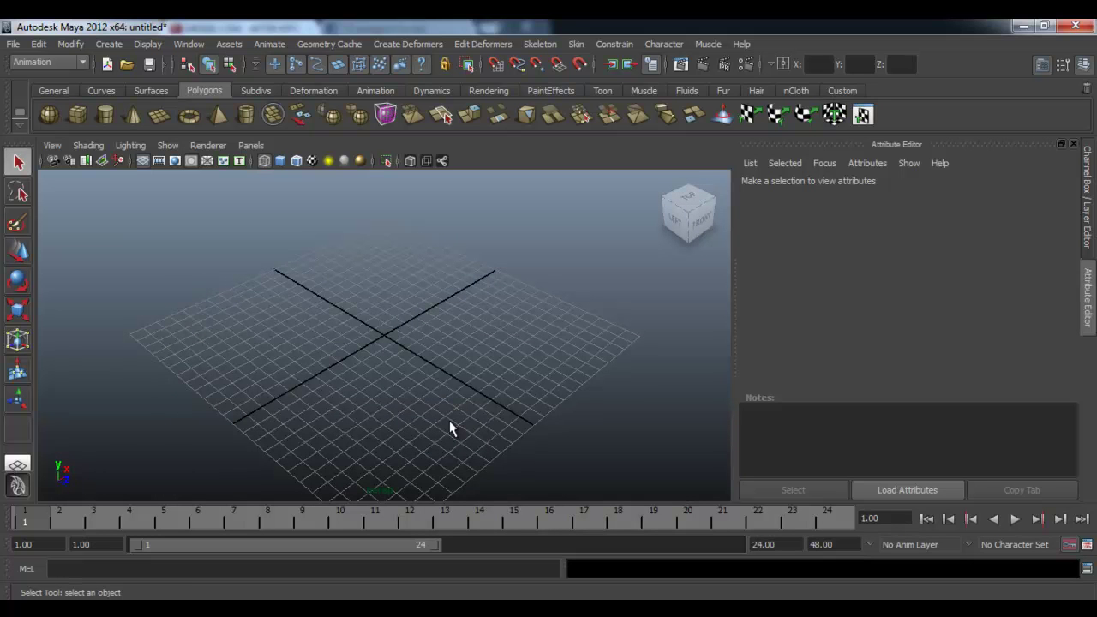
pyautogui.moveTo(403, 319)
pyautogui.keyDown('alt'); pyautogui.mouseDown(button='middle')
pyautogui.moveTo(390, 336)
pyautogui.moveTo(544, 343)
pyautogui.moveTo(318, 265)
pyautogui.moveTo(444, 375)
pyautogui.moveTo(325, 320)
pyautogui.moveTo(495, 387)
pyautogui.moveTo(389, 423)
pyautogui.moveTo(394, 355)
pyautogui.moveTo(543, 366)
pyautogui.moveTo(362, 477)
pyautogui.moveTo(475, 355)
pyautogui.moveTo(541, 387)
pyautogui.moveTo(411, 465)
pyautogui.moveTo(372, 362)
pyautogui.moveTo(517, 480)
pyautogui.moveTo(177, 325)
pyautogui.moveTo(536, 416)
pyautogui.moveTo(235, 428)
pyautogui.moveTo(331, 428)
pyautogui.moveTo(397, 409)
pyautogui.moveTo(431, 422)
pyautogui.mouseUp(button='middle'); pyautogui.keyUp('alt')
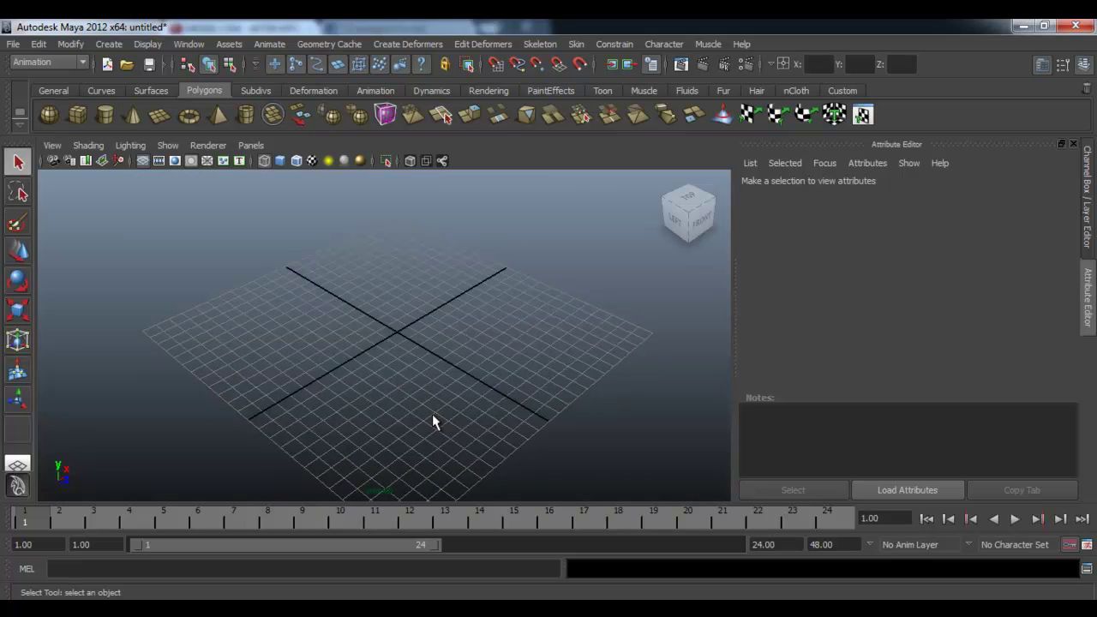
pyautogui.moveTo(459, 370)
pyautogui.keyDown('alt'); pyautogui.mouseDown(button='right')
pyautogui.moveTo(463, 335)
pyautogui.moveTo(510, 363)
pyautogui.moveTo(353, 433)
pyautogui.moveTo(829, 429)
pyautogui.moveTo(110, 411)
pyautogui.moveTo(497, 397)
pyautogui.moveTo(782, 417)
pyautogui.moveTo(109, 395)
pyautogui.moveTo(1040, 438)
pyautogui.moveTo(583, 453)
pyautogui.moveTo(626, 172)
pyautogui.moveTo(640, 240)
pyautogui.moveTo(643, 568)
pyautogui.moveTo(652, 375)
pyautogui.moveTo(558, 309)
pyautogui.mouseUp(button='right'); pyautogui.keyUp('alt')
# Step: Dolly out and orbit until the ViewCube shows the LEFT side of the grid
pyautogui.moveTo(558, 309)
pyautogui.keyDown('alt'); pyautogui.mouseDown()
pyautogui.moveTo(566, 259)
pyautogui.moveTo(572, 300)
pyautogui.mouseUp(); pyautogui.keyUp('alt')
pyautogui.keyDown('alt'); pyautogui.moveTo(549, 341); pyautogui.dragTo(387, 328, button='right'); pyautogui.keyUp('alt')
pyautogui.keyDown('alt'); pyautogui.moveTo(387, 328); pyautogui.dragTo(360, 320); pyautogui.keyUp('alt')
pyautogui.keyDown('alt'); pyautogui.moveTo(361, 321); pyautogui.dragTo(312, 335, button='right'); pyautogui.keyUp('alt')
pyautogui.moveTo(312, 335)
pyautogui.keyDown('alt'); pyautogui.mouseDown()
pyautogui.moveTo(558, 343)
pyautogui.moveTo(383, 338)
pyautogui.mouseUp(); pyautogui.keyUp('alt')
pyautogui.moveTo(383, 338)
pyautogui.keyDown('alt'); pyautogui.mouseDown(button='middle')
pyautogui.moveTo(415, 369)
pyautogui.moveTo(367, 416)
pyautogui.moveTo(355, 375)
pyautogui.moveTo(404, 363)
pyautogui.mouseUp(button='middle'); pyautogui.keyUp('alt')
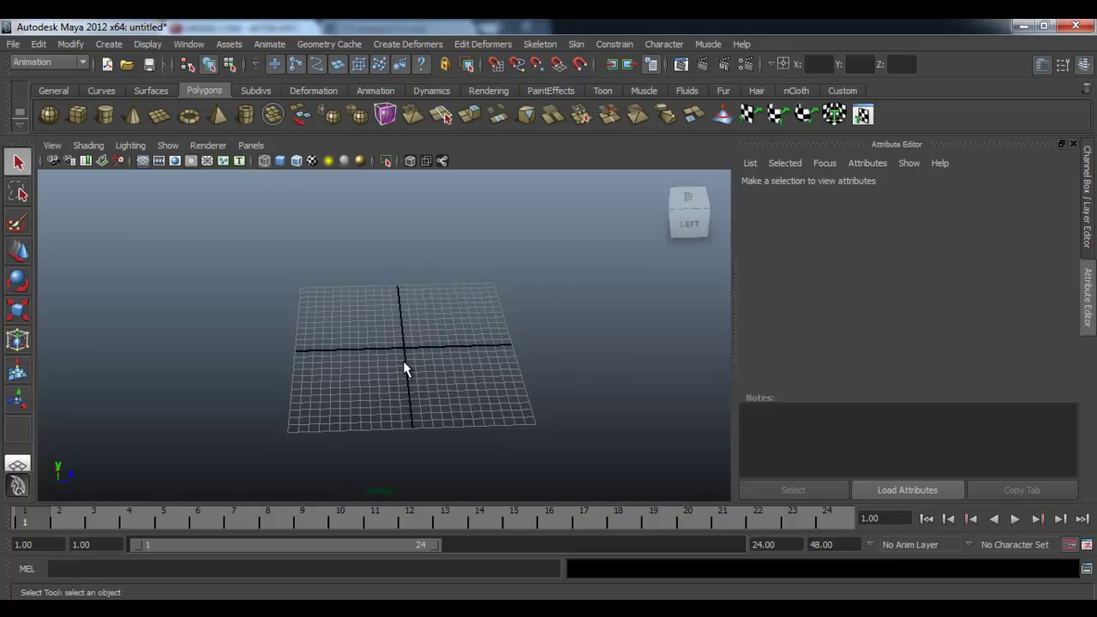
pyautogui.moveTo(438, 314)
pyautogui.keyDown('alt'); pyautogui.mouseDown(button='right')
pyautogui.moveTo(444, 306)
pyautogui.moveTo(557, 321)
pyautogui.mouseUp(button='right'); pyautogui.keyUp('alt')
pyautogui.moveTo(558, 320)
pyautogui.keyDown('alt'); pyautogui.mouseDown()
pyautogui.moveTo(517, 314)
pyautogui.moveTo(503, 287)
pyautogui.moveTo(545, 291)
pyautogui.moveTo(392, 301)
pyautogui.moveTo(544, 313)
pyautogui.moveTo(350, 321)
pyautogui.moveTo(480, 326)
pyautogui.mouseUp(); pyautogui.keyUp('alt')
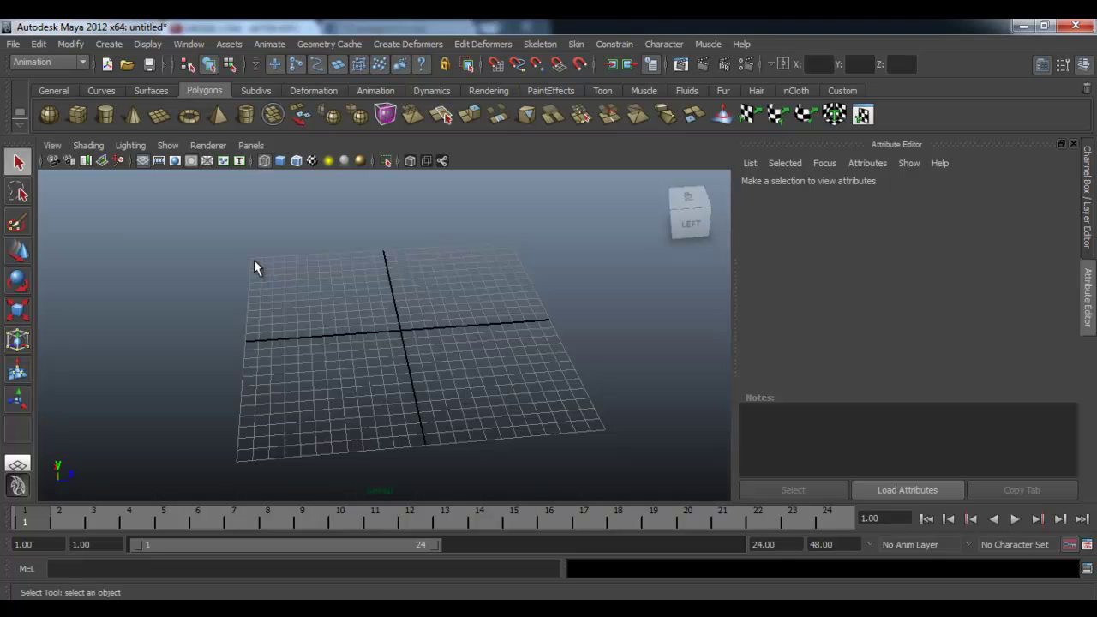
pyautogui.click(109, 43)
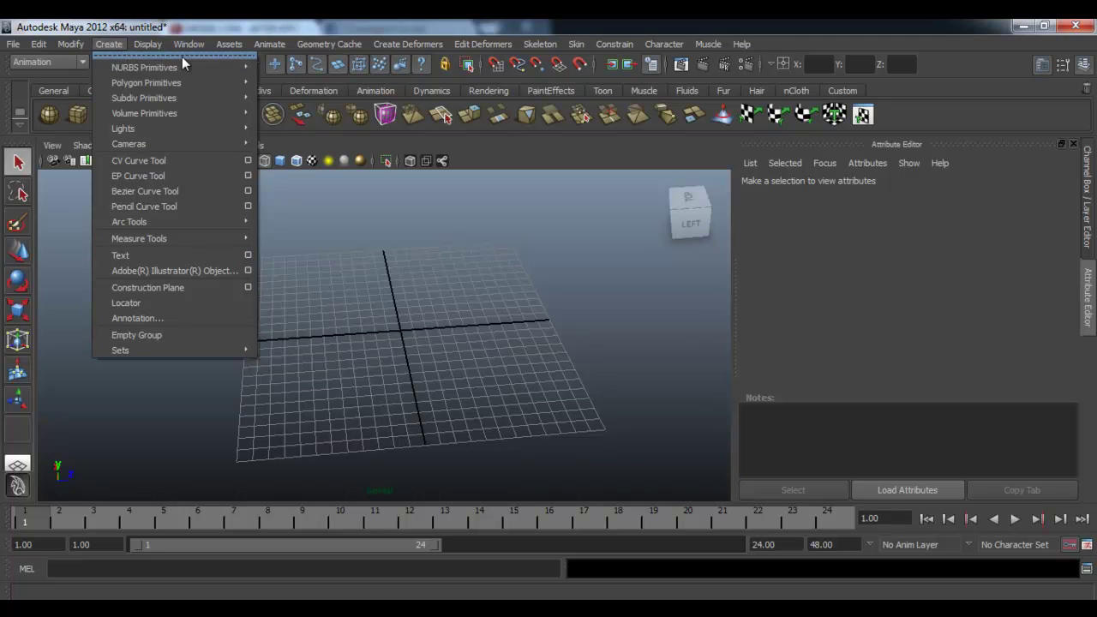
pyautogui.moveTo(144, 67)
pyautogui.click(187, 54)
pyautogui.moveTo(196, 49)
pyautogui.mouseDown()
pyautogui.moveTo(190, 200)
pyautogui.moveTo(169, 180)
pyautogui.moveTo(256, 204)
pyautogui.moveTo(187, 211)
pyautogui.moveTo(155, 189)
pyautogui.mouseUp()
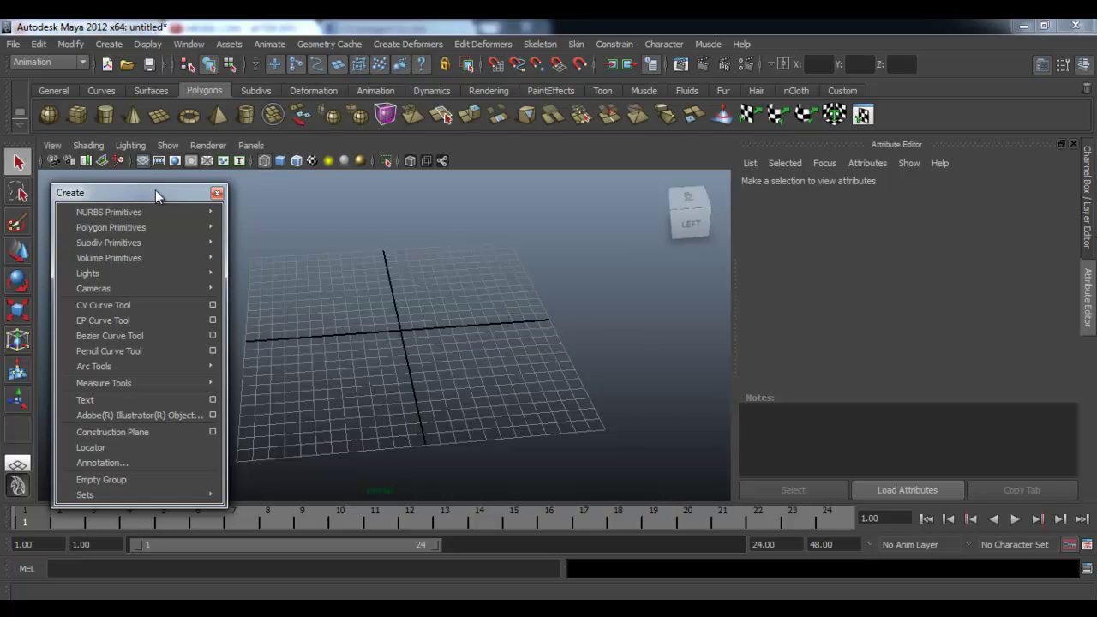
pyautogui.click(109, 43)
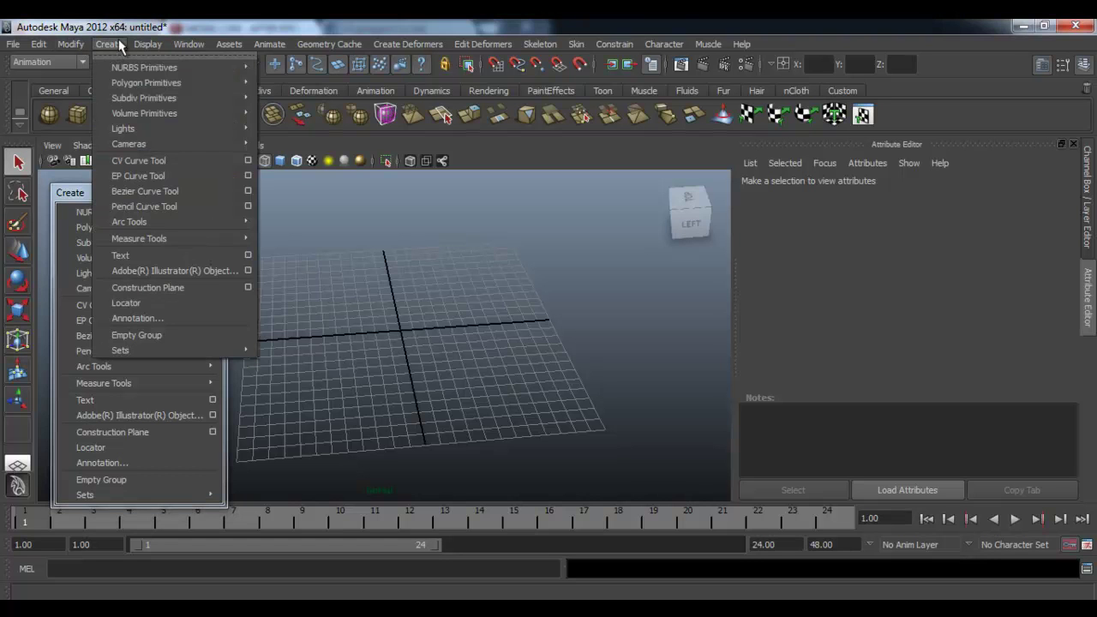
pyautogui.click(110, 44)
pyautogui.click(110, 44)
pyautogui.click(128, 53)
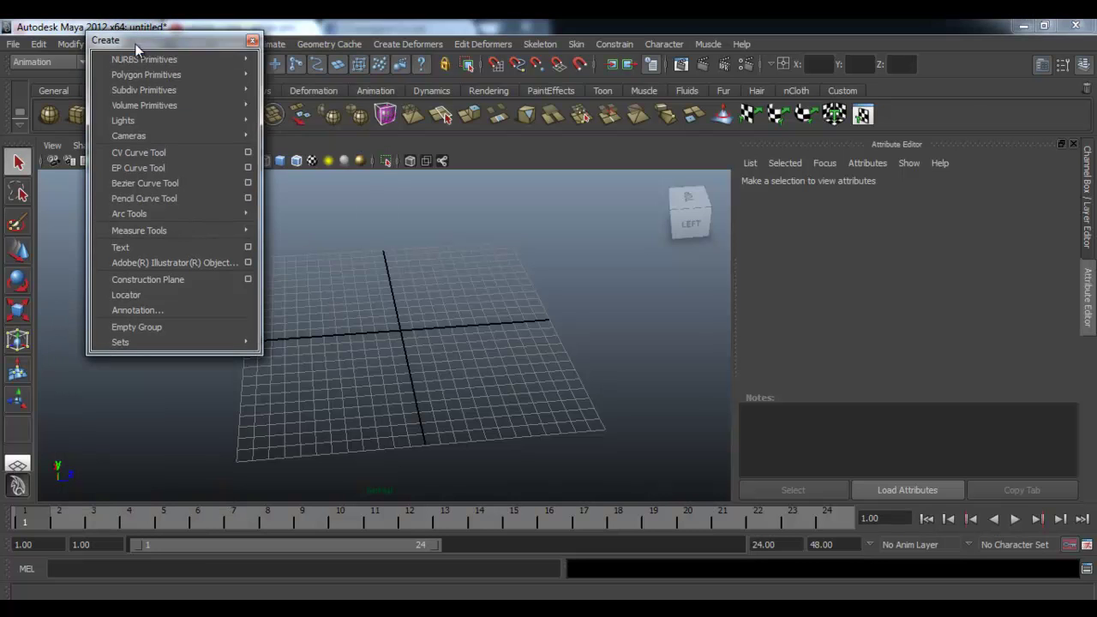
pyautogui.moveTo(181, 42)
pyautogui.mouseDown()
pyautogui.moveTo(137, 176)
pyautogui.moveTo(635, 192)
pyautogui.mouseUp()
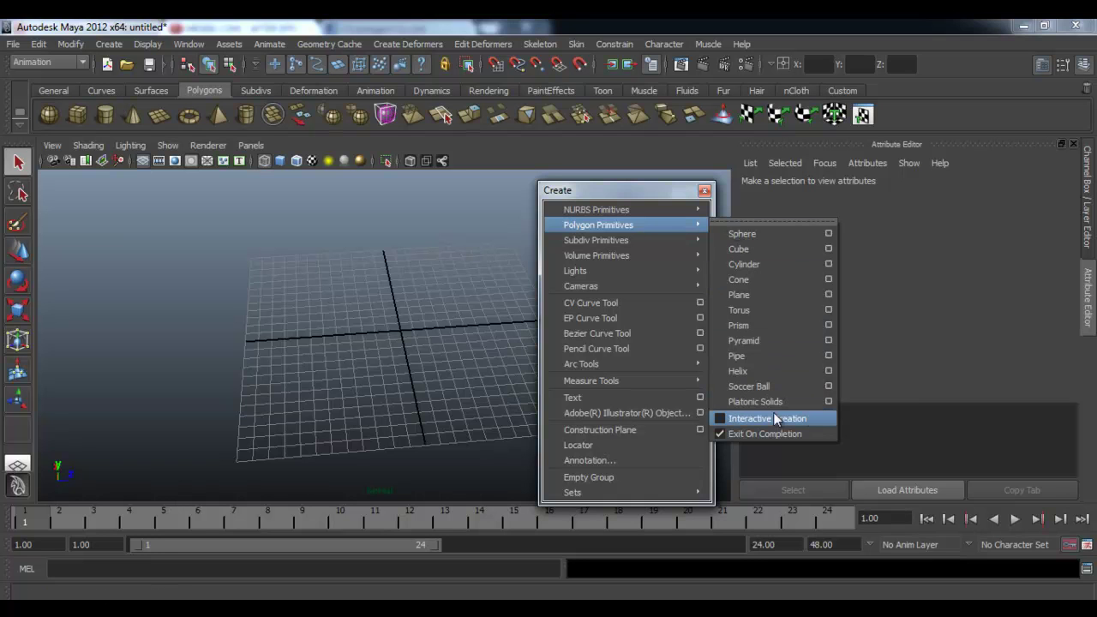
pyautogui.moveTo(598, 225)
pyautogui.click(721, 418)
pyautogui.click(723, 418)
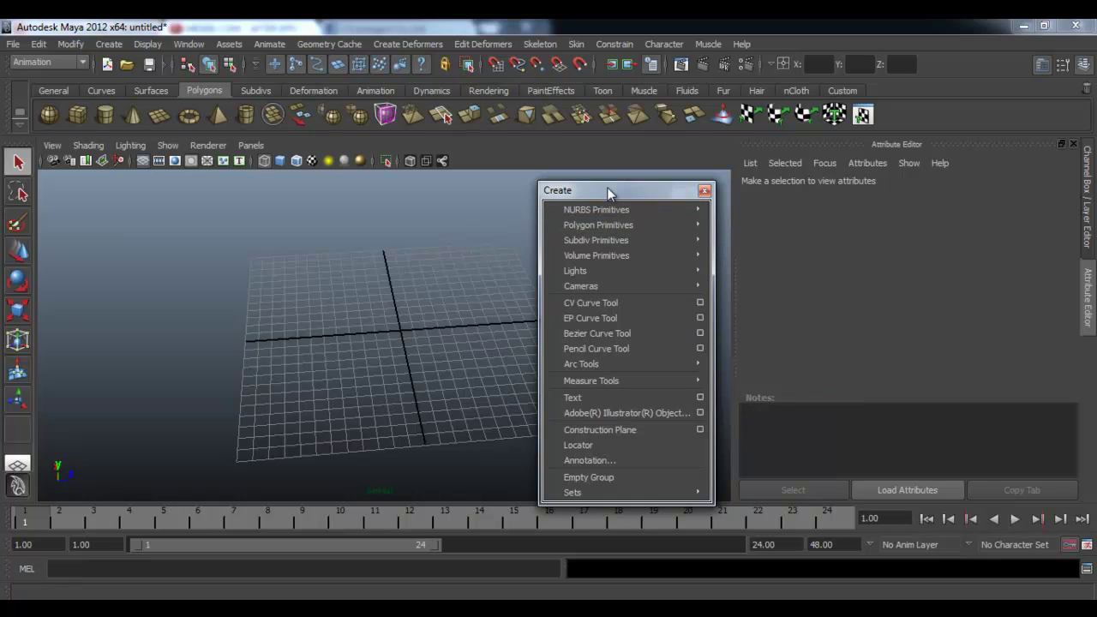
pyautogui.moveTo(609, 191); pyautogui.dragTo(616, 186)
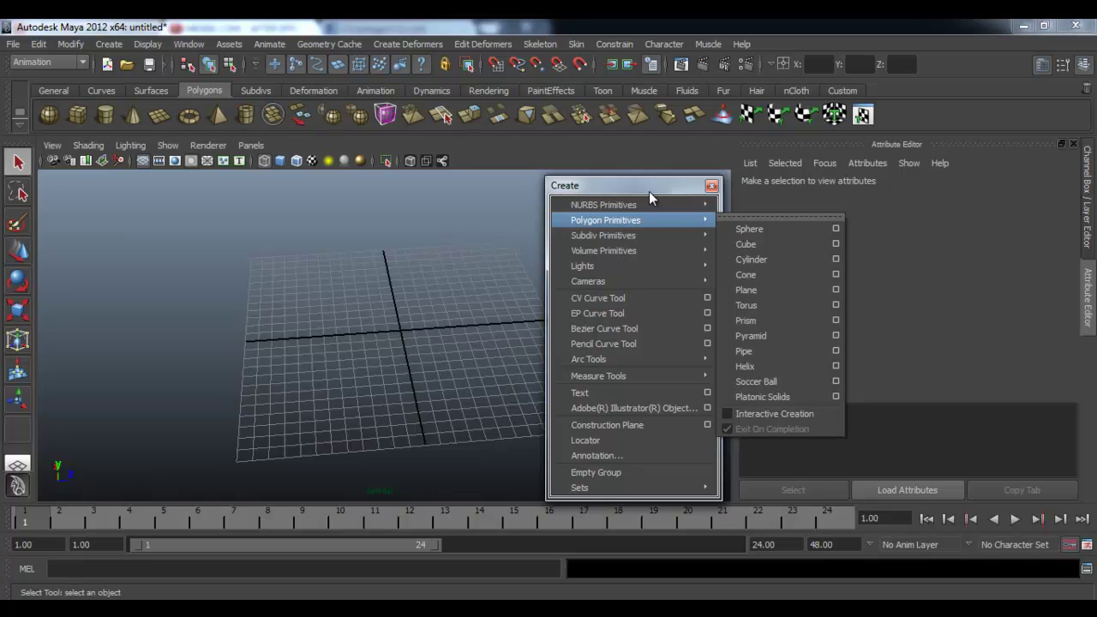
pyautogui.click(711, 186)
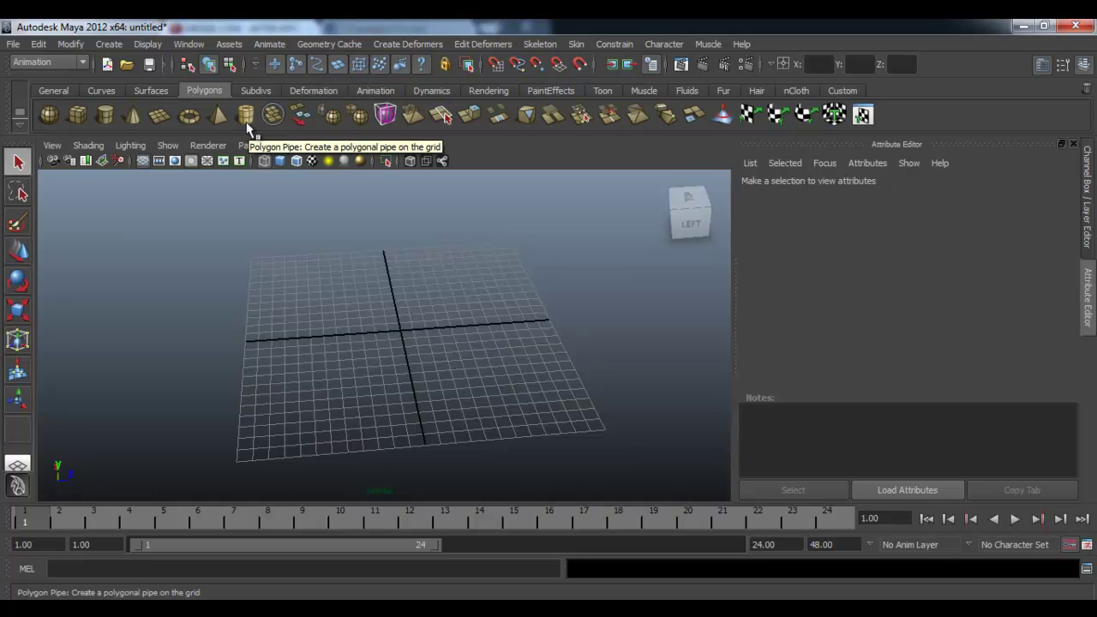
# Step: Create pSphere1 at the grid origin from the Polygons shelf and dolly in close around it
pyautogui.click(52, 119)
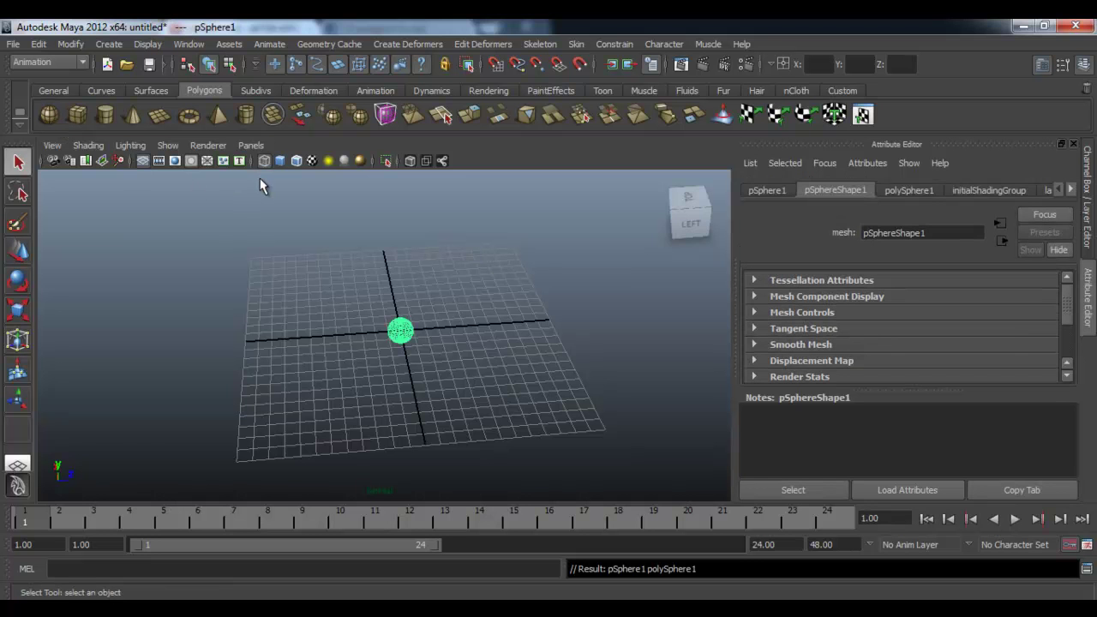
pyautogui.keyDown('alt'); pyautogui.moveTo(309, 270); pyautogui.dragTo(368, 331); pyautogui.keyUp('alt')
pyautogui.moveTo(368, 330)
pyautogui.keyDown('alt'); pyautogui.mouseDown(button='right')
pyautogui.moveTo(493, 317)
pyautogui.moveTo(445, 317)
pyautogui.mouseUp(button='right'); pyautogui.keyUp('alt')
pyautogui.moveTo(445, 317)
pyautogui.keyDown('alt'); pyautogui.mouseDown()
pyautogui.moveTo(515, 286)
pyautogui.moveTo(519, 309)
pyautogui.moveTo(438, 311)
pyautogui.mouseUp(); pyautogui.keyUp('alt')
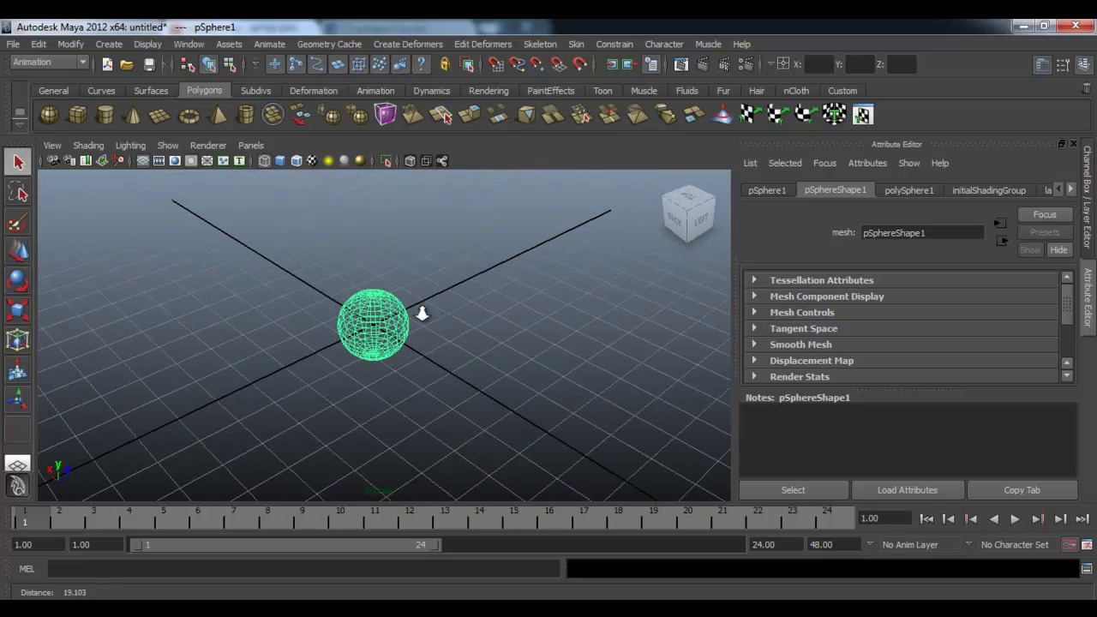
pyautogui.keyDown('alt'); pyautogui.moveTo(438, 311); pyautogui.dragTo(677, 328, button='right'); pyautogui.keyUp('alt')
pyautogui.moveTo(489, 341)
pyautogui.keyDown('alt'); pyautogui.mouseDown(button='right')
pyautogui.moveTo(626, 326)
pyautogui.moveTo(450, 323)
pyautogui.moveTo(951, 343)
pyautogui.moveTo(98, 326)
pyautogui.moveTo(681, 355)
pyautogui.moveTo(514, 377)
pyautogui.mouseUp(button='right'); pyautogui.keyUp('alt')
pyautogui.moveTo(514, 378)
pyautogui.keyDown('alt'); pyautogui.mouseDown()
pyautogui.moveTo(441, 368)
pyautogui.moveTo(449, 354)
pyautogui.mouseUp(); pyautogui.keyUp('alt')
pyautogui.keyDown('alt'); pyautogui.moveTo(449, 355); pyautogui.dragTo(479, 355, button='right'); pyautogui.keyUp('alt')
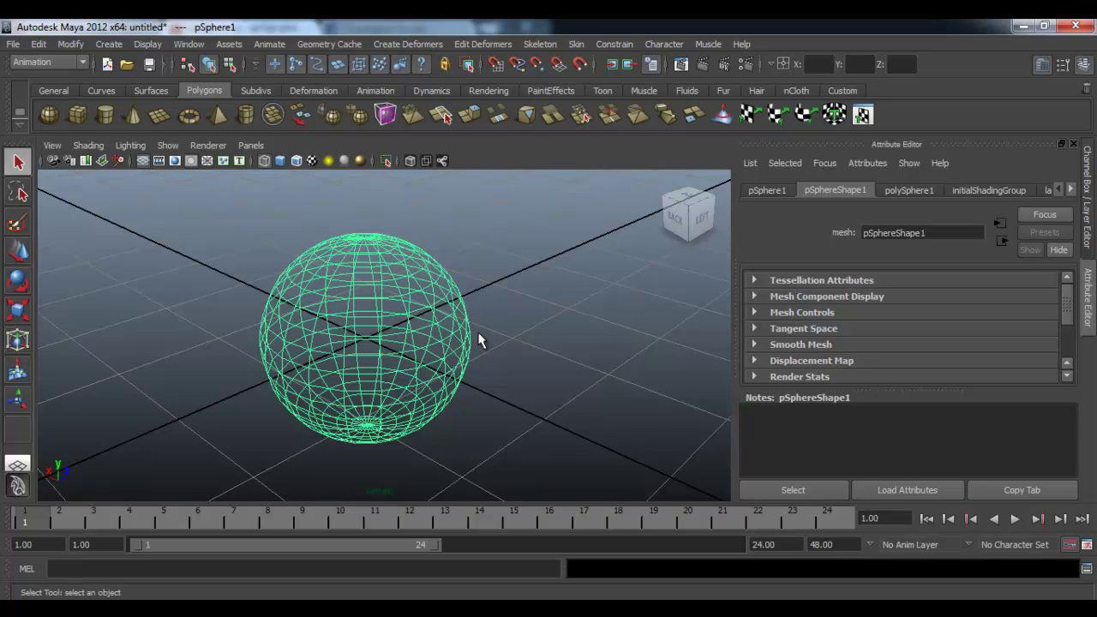
pyautogui.moveTo(230, 309)
pyautogui.keyDown('alt'); pyautogui.mouseDown(button='right')
pyautogui.moveTo(318, 312)
pyautogui.moveTo(108, 311)
pyautogui.moveTo(160, 317)
pyautogui.mouseUp(button='right'); pyautogui.keyUp('alt')
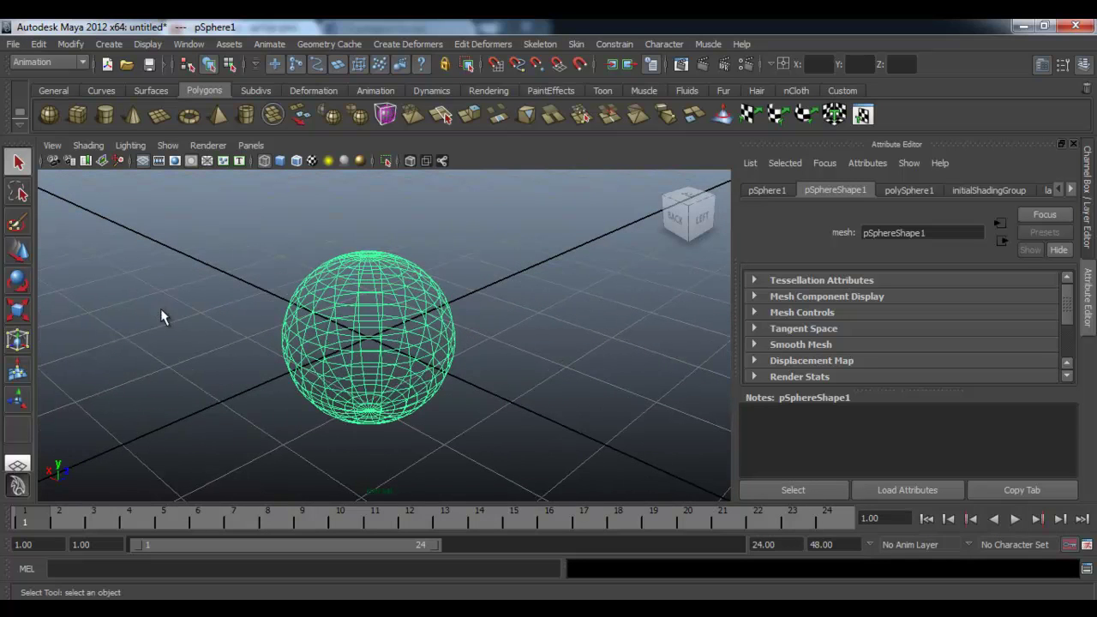
pyautogui.keyDown('alt'); pyautogui.moveTo(190, 328); pyautogui.dragTo(246, 324); pyautogui.keyUp('alt')
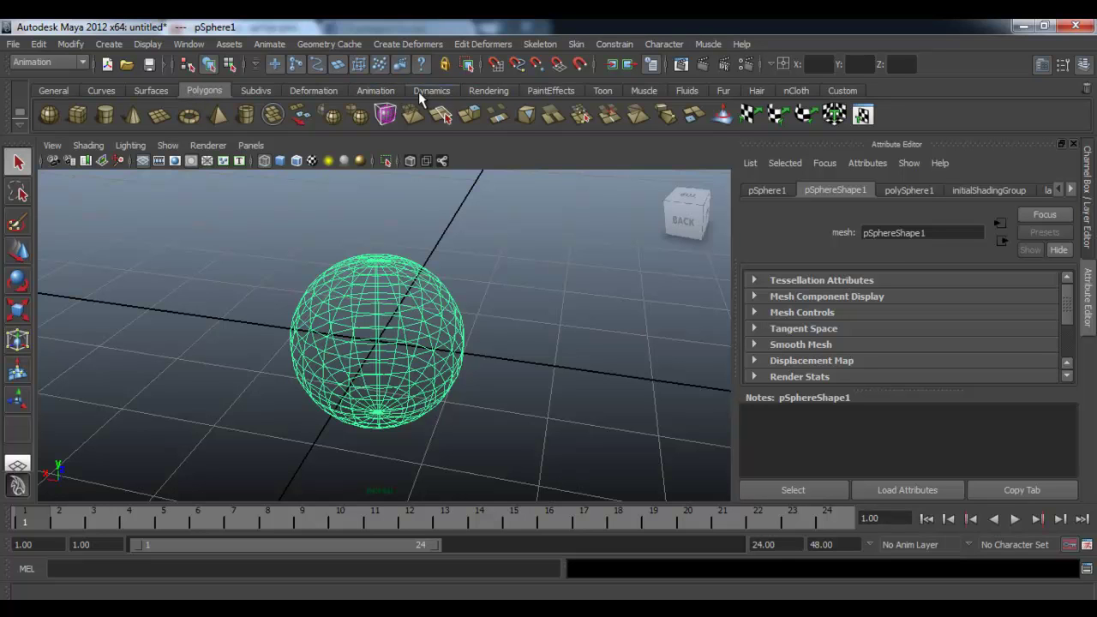
# Step: Clear the selection and preview smooth-shaded, textured and all-lights display modes (5, 6, 7)
pyautogui.click(445, 199)
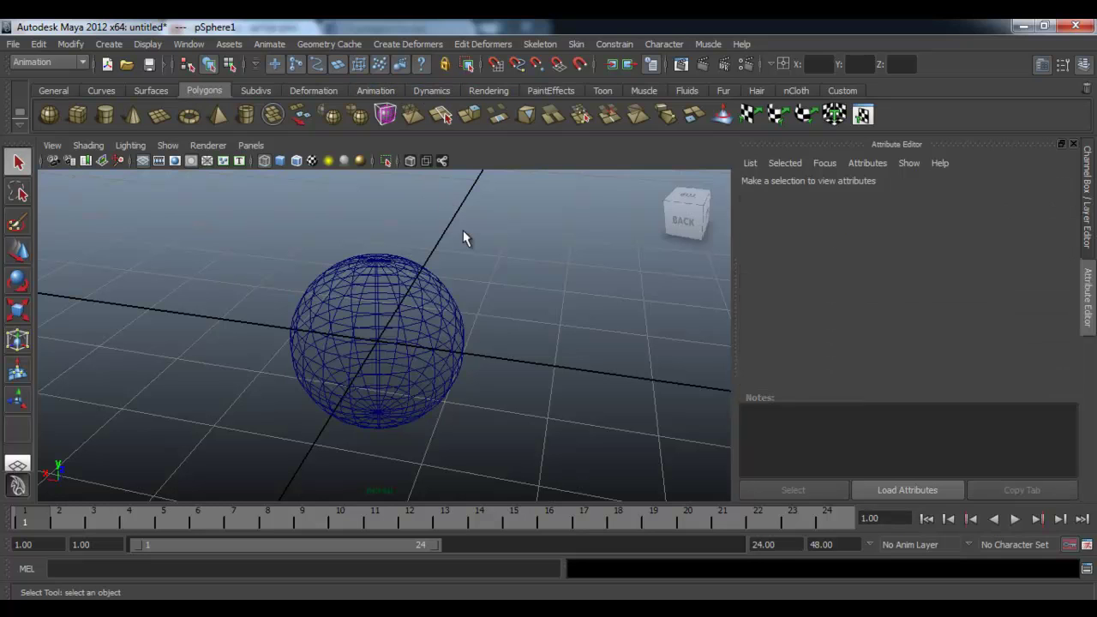
pyautogui.click(413, 311)
pyautogui.click(523, 289)
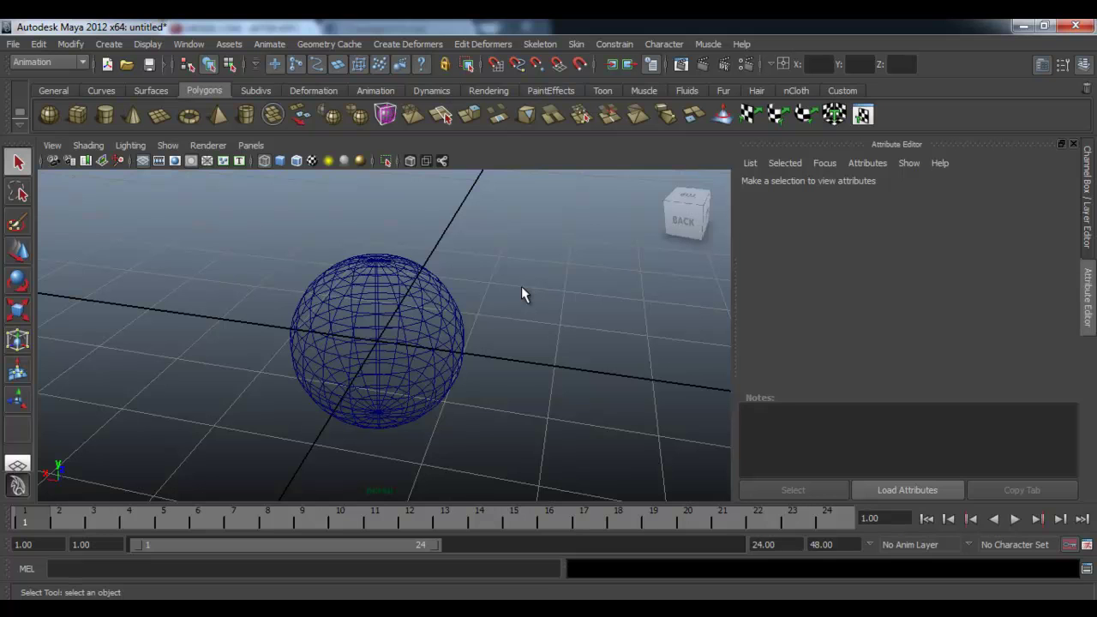
pyautogui.press('5')
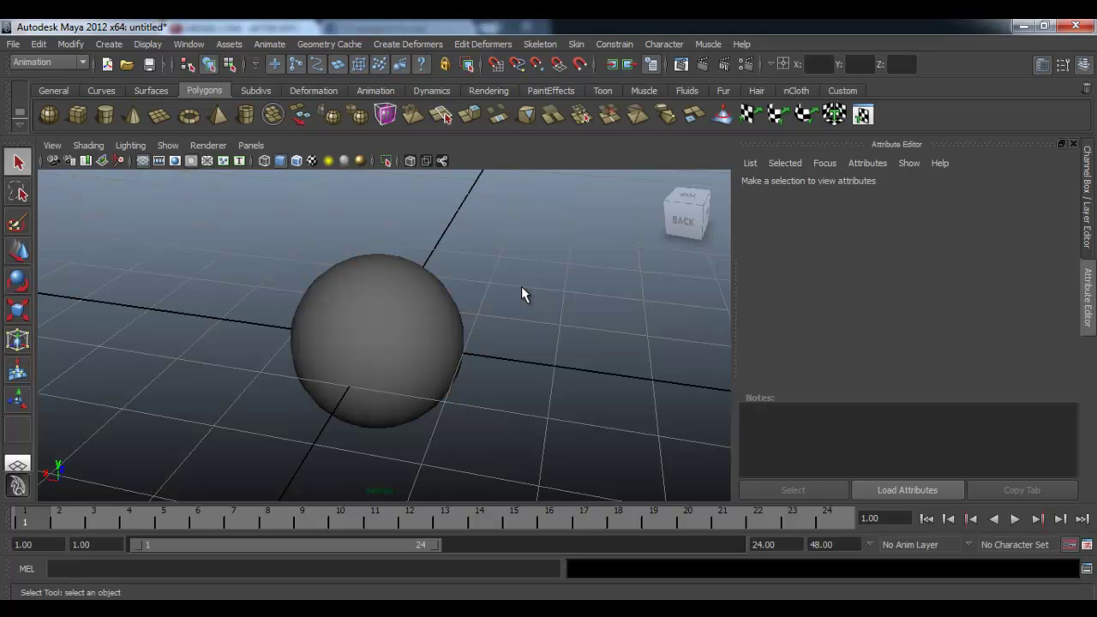
pyautogui.press('6')
pyautogui.press('5')
pyautogui.press('7')
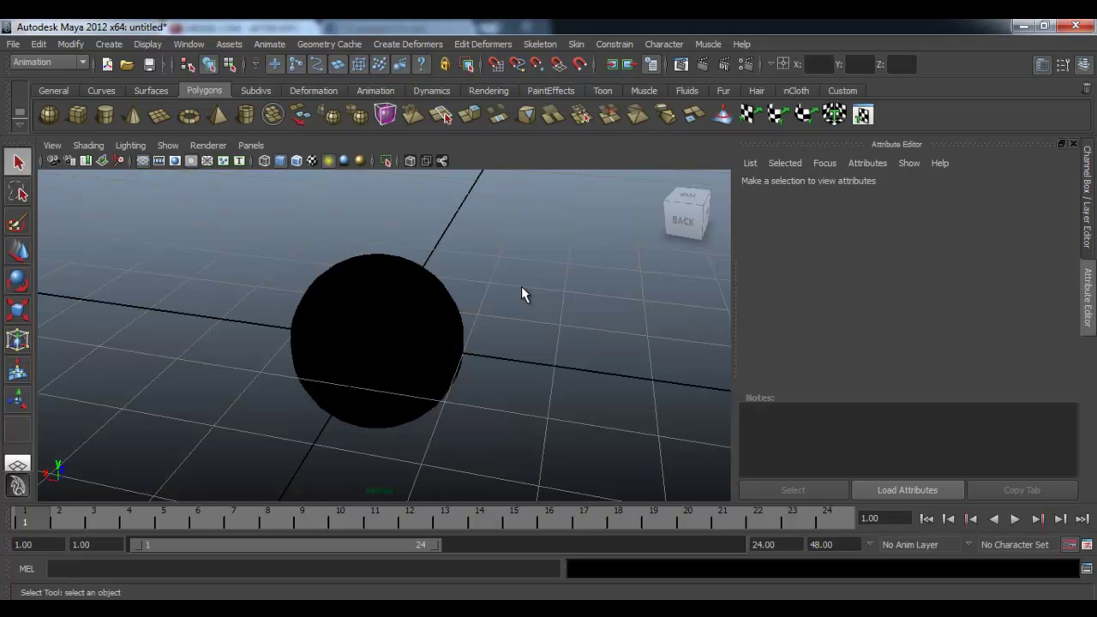
# Step: Toggle between wireframe and smooth shading, leaving the sphere smooth shaded
pyautogui.press('4')
pyautogui.press('5')
pyautogui.press('6')
pyautogui.press('7')
pyautogui.press('4')
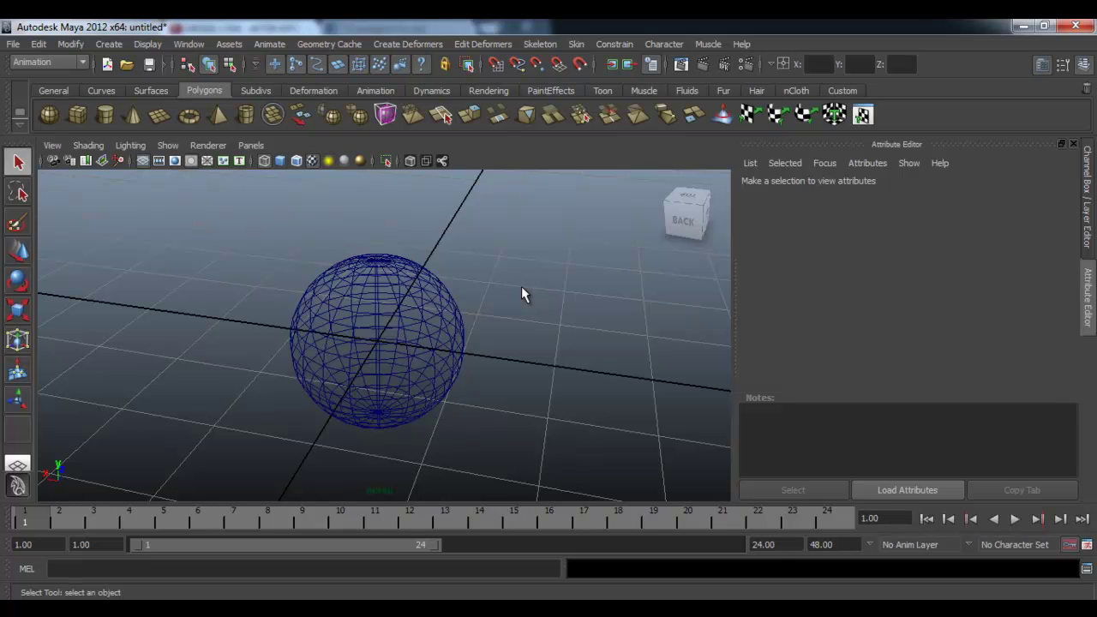
pyautogui.press('5')
pyautogui.press('4')
pyautogui.moveTo(512, 338)
pyautogui.keyDown('alt'); pyautogui.mouseDown()
pyautogui.moveTo(480, 338)
pyautogui.moveTo(581, 340)
pyautogui.moveTo(498, 344)
pyautogui.moveTo(554, 348)
pyautogui.moveTo(524, 355)
pyautogui.moveTo(453, 348)
pyautogui.mouseUp(); pyautogui.keyUp('alt')
pyautogui.press('5')
pyautogui.press('4')
pyautogui.press('5')
pyautogui.moveTo(532, 397)
pyautogui.keyDown('alt'); pyautogui.mouseDown(button='right')
pyautogui.moveTo(508, 381)
pyautogui.moveTo(445, 385)
pyautogui.mouseUp(button='right'); pyautogui.keyUp('alt')
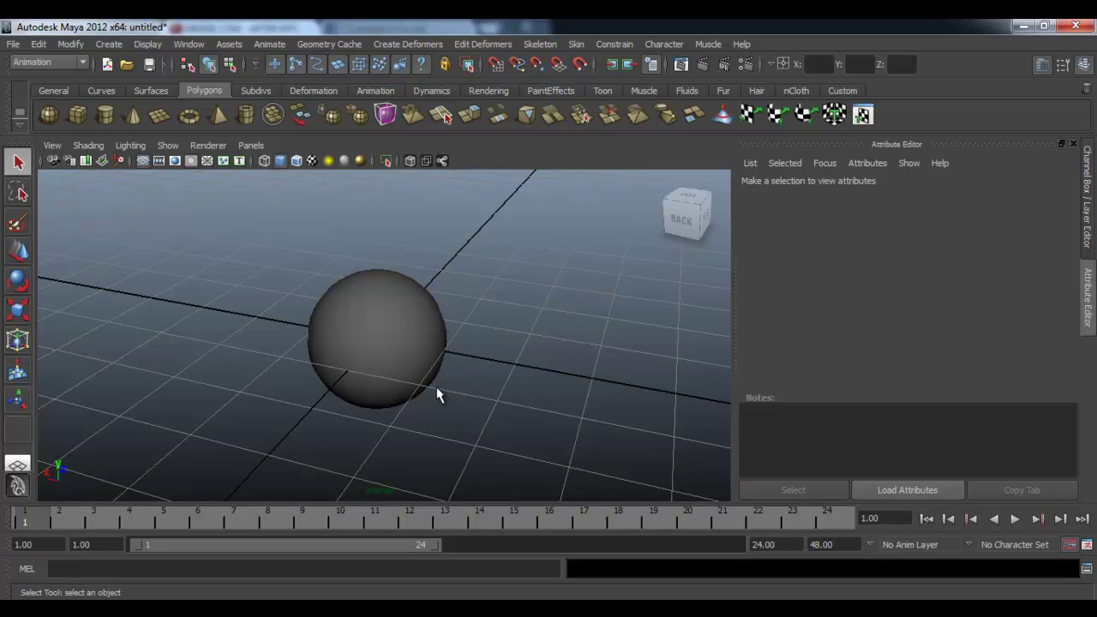
# Step: Select pSphere1 with the Move tool (W) active and orbit in for a closer look
pyautogui.click(436, 337)
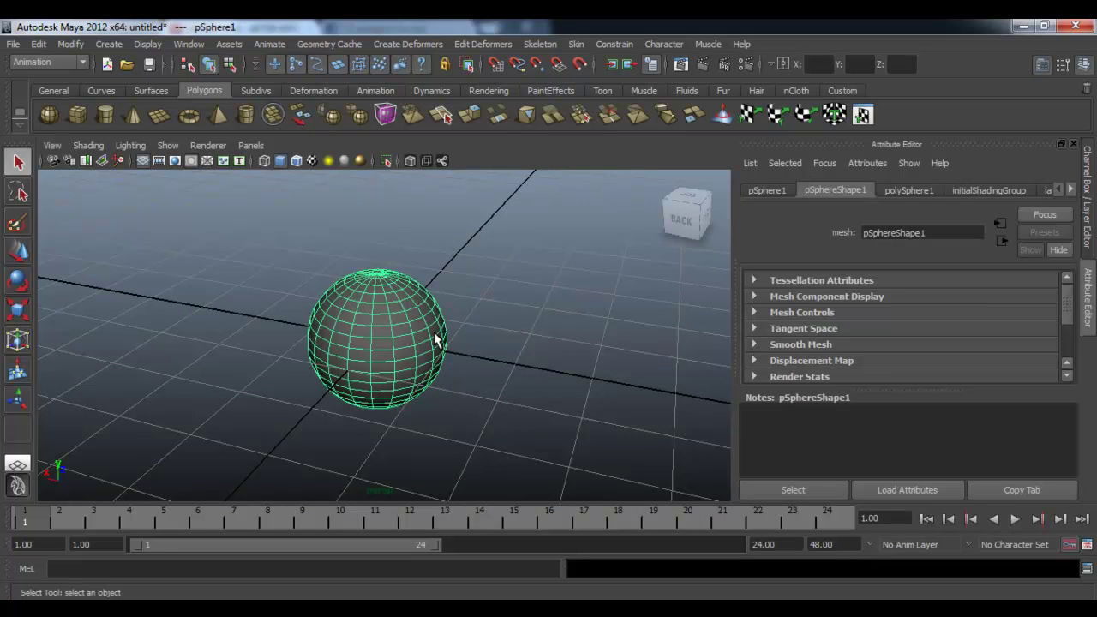
pyautogui.press('w')
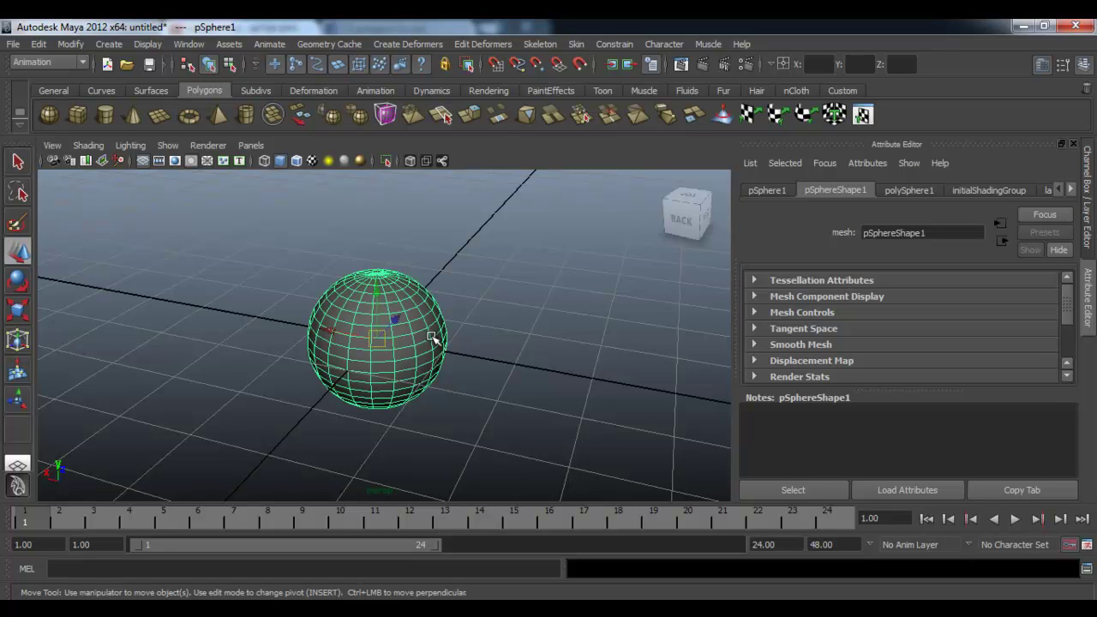
pyautogui.moveTo(452, 340)
pyautogui.keyDown('alt'); pyautogui.mouseDown()
pyautogui.moveTo(326, 353)
pyautogui.moveTo(593, 354)
pyautogui.moveTo(597, 367)
pyautogui.moveTo(437, 368)
pyautogui.moveTo(500, 368)
pyautogui.mouseUp(); pyautogui.keyUp('alt')
pyautogui.moveTo(500, 368)
pyautogui.keyDown('alt'); pyautogui.mouseDown(button='right')
pyautogui.moveTo(441, 378)
pyautogui.moveTo(472, 374)
pyautogui.moveTo(355, 363)
pyautogui.mouseUp(button='right'); pyautogui.keyUp('alt')
pyautogui.keyDown('alt'); pyautogui.moveTo(465, 371); pyautogui.dragTo(476, 374, button='right'); pyautogui.keyUp('alt')
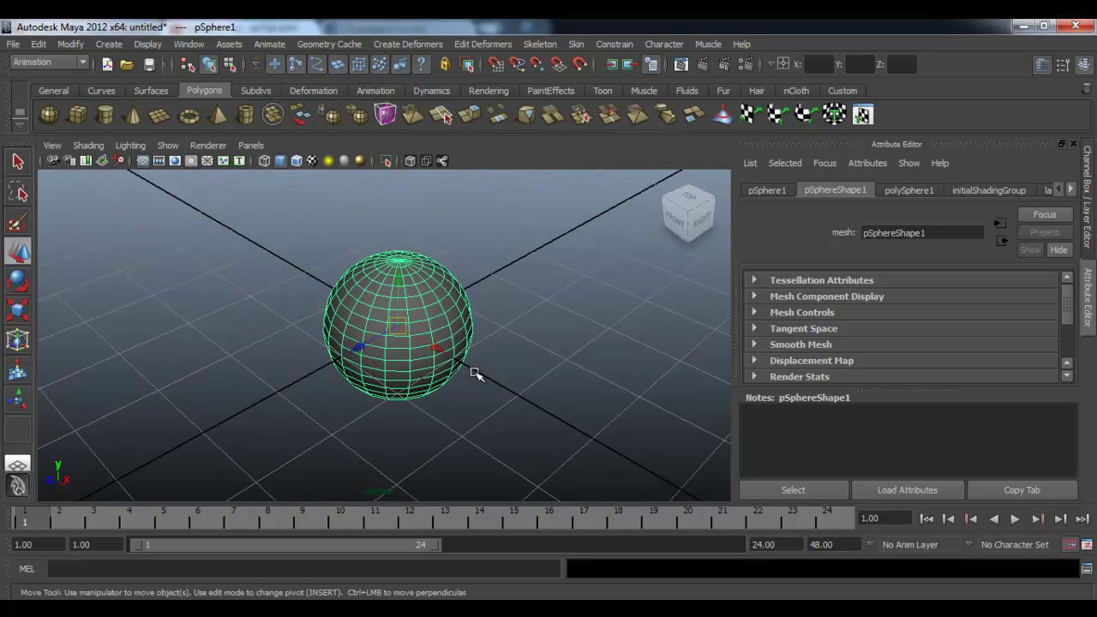
pyautogui.moveTo(450, 370)
pyautogui.keyDown('alt'); pyautogui.mouseDown()
pyautogui.moveTo(472, 360)
pyautogui.moveTo(388, 353)
pyautogui.moveTo(419, 372)
pyautogui.moveTo(390, 373)
pyautogui.moveTo(392, 343)
pyautogui.moveTo(666, 392)
pyautogui.moveTo(124, 301)
pyautogui.moveTo(647, 367)
pyautogui.moveTo(342, 341)
pyautogui.moveTo(378, 347)
pyautogui.moveTo(616, 366)
pyautogui.moveTo(343, 328)
pyautogui.moveTo(480, 360)
pyautogui.moveTo(413, 388)
pyautogui.moveTo(361, 433)
pyautogui.moveTo(446, 360)
pyautogui.moveTo(390, 398)
pyautogui.moveTo(477, 388)
pyautogui.moveTo(416, 368)
pyautogui.moveTo(327, 311)
pyautogui.moveTo(301, 177)
pyautogui.moveTo(355, 277)
pyautogui.moveTo(374, 248)
pyautogui.moveTo(128, 219)
pyautogui.moveTo(711, 290)
pyautogui.moveTo(686, 288)
pyautogui.mouseUp(); pyautogui.keyUp('alt')
# Step: Drag the sphere above the grid to about translate 4.34, 1.82, 0.65
pyautogui.scroll(-3, 357, 276)
pyautogui.scroll(3, 357, 276)
pyautogui.moveTo(643, 257); pyautogui.dragTo(630, 394)
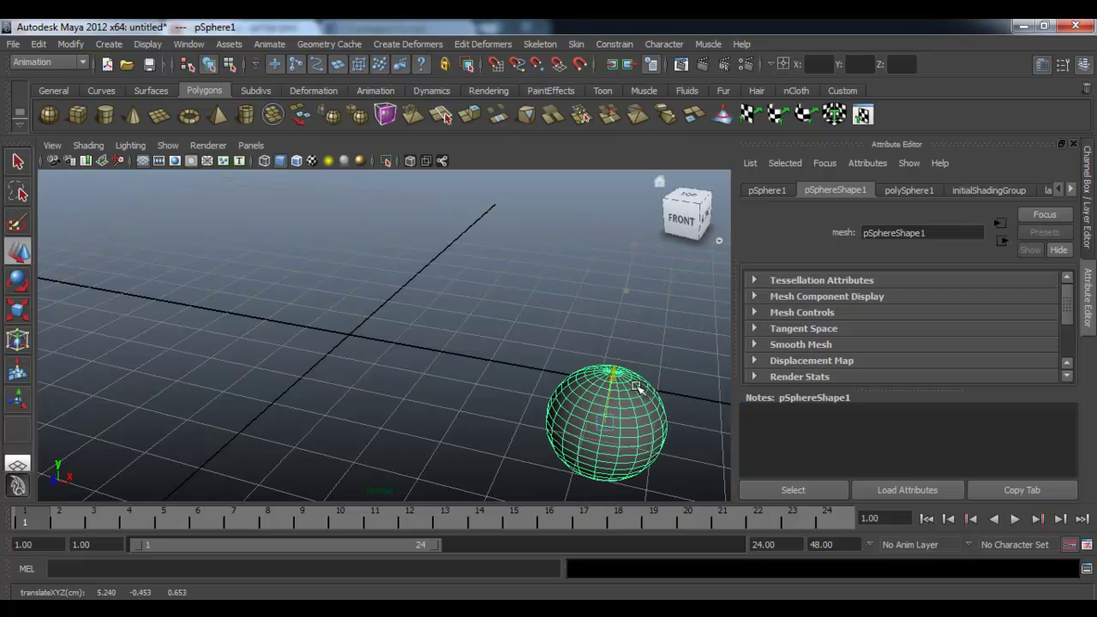
pyautogui.moveTo(667, 434); pyautogui.dragTo(134, 319)
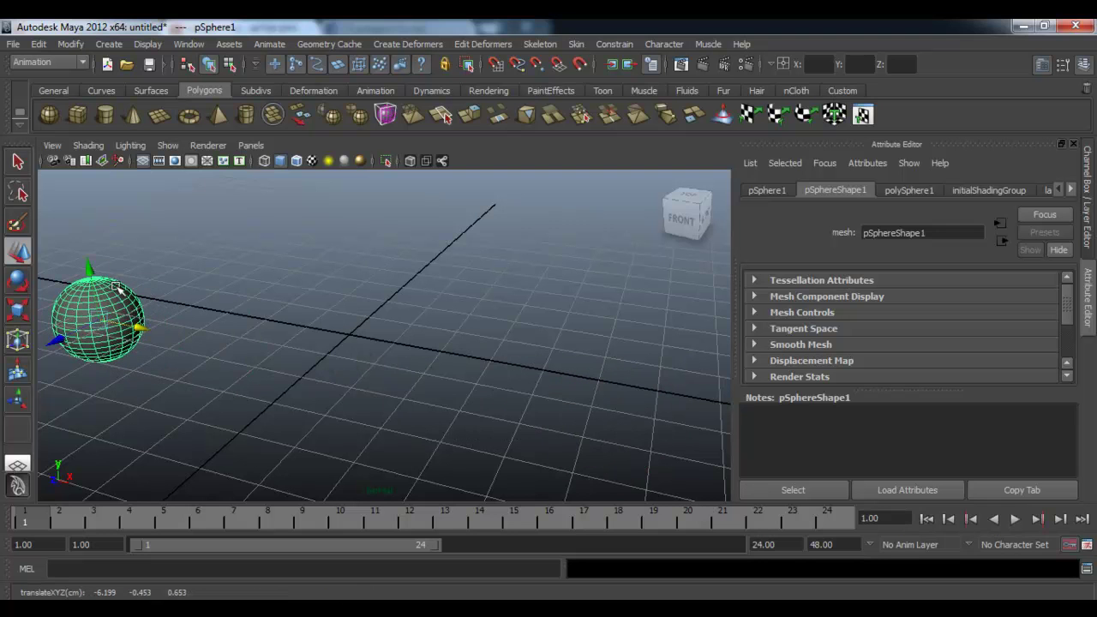
pyautogui.moveTo(94, 266); pyautogui.dragTo(87, 163)
pyautogui.moveTo(131, 231); pyautogui.dragTo(631, 307)
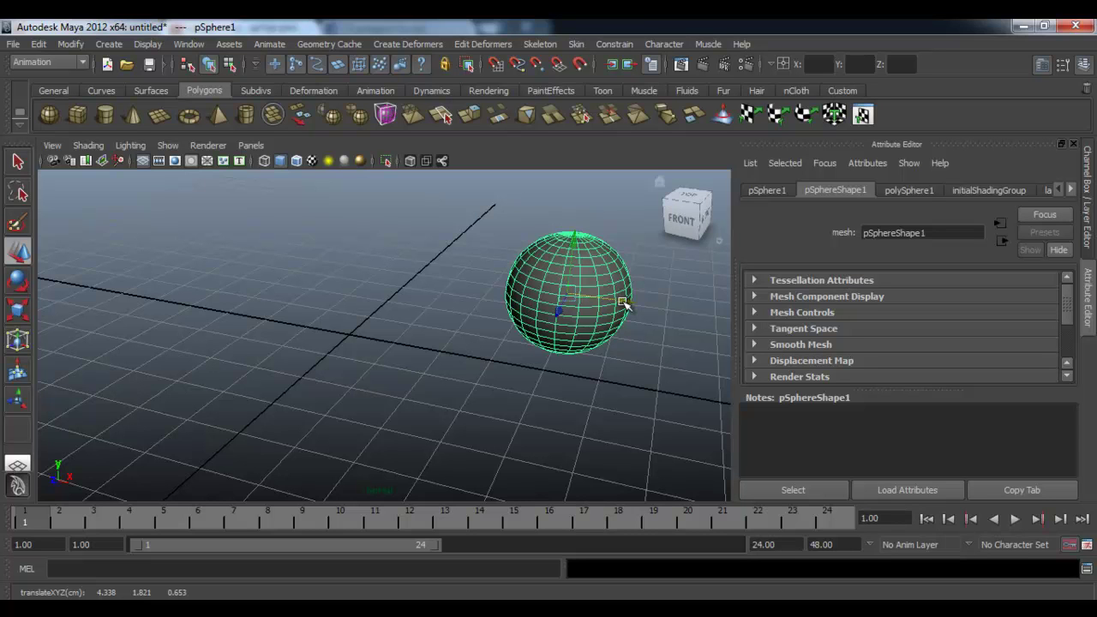
pyautogui.keyDown('alt'); pyautogui.moveTo(619, 337); pyautogui.dragTo(611, 336); pyautogui.keyUp('alt')
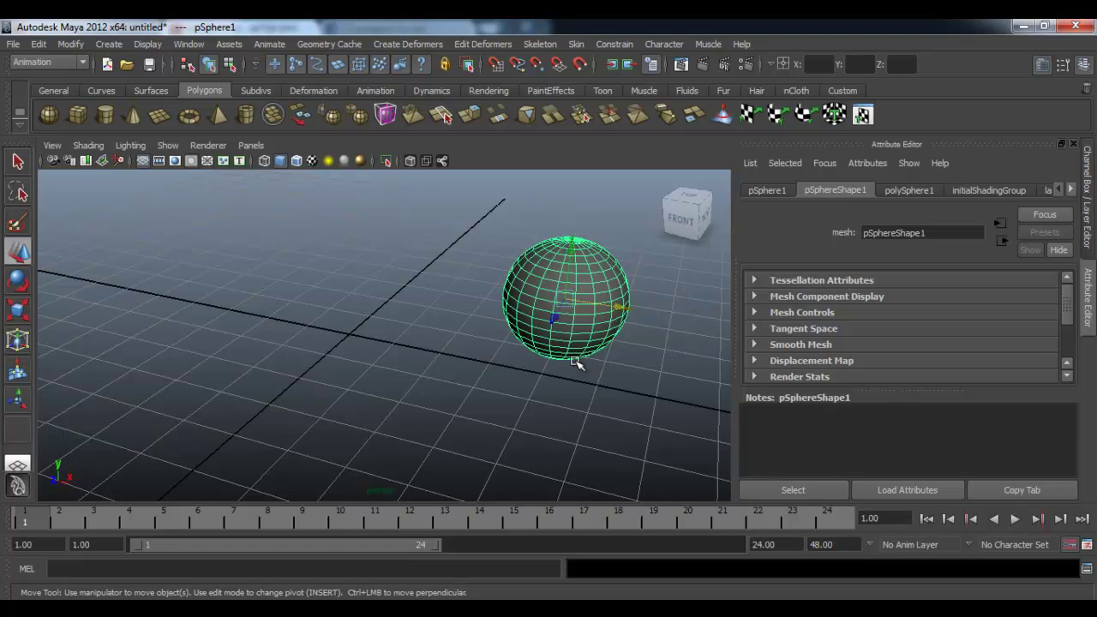
pyautogui.keyDown('alt'); pyautogui.moveTo(578, 362); pyautogui.dragTo(565, 367); pyautogui.keyUp('alt')
# Step: Reselect the sphere in selection mode (Q) and pan it into view
pyautogui.press('q')
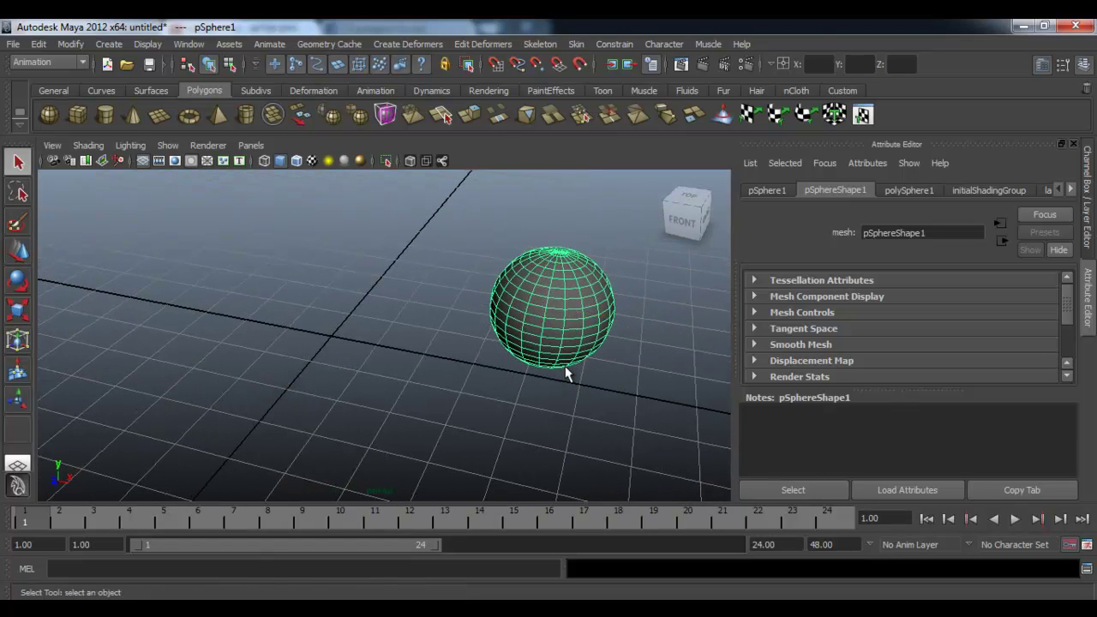
pyautogui.click(515, 396)
pyautogui.click(556, 331)
pyautogui.keyDown('alt'); pyautogui.moveTo(514, 357); pyautogui.dragTo(441, 374, button='middle'); pyautogui.keyUp('alt')
# Step: Rotate the sphere to roughly 220.2, 26.0, -733.2 degrees
pyautogui.press('e')
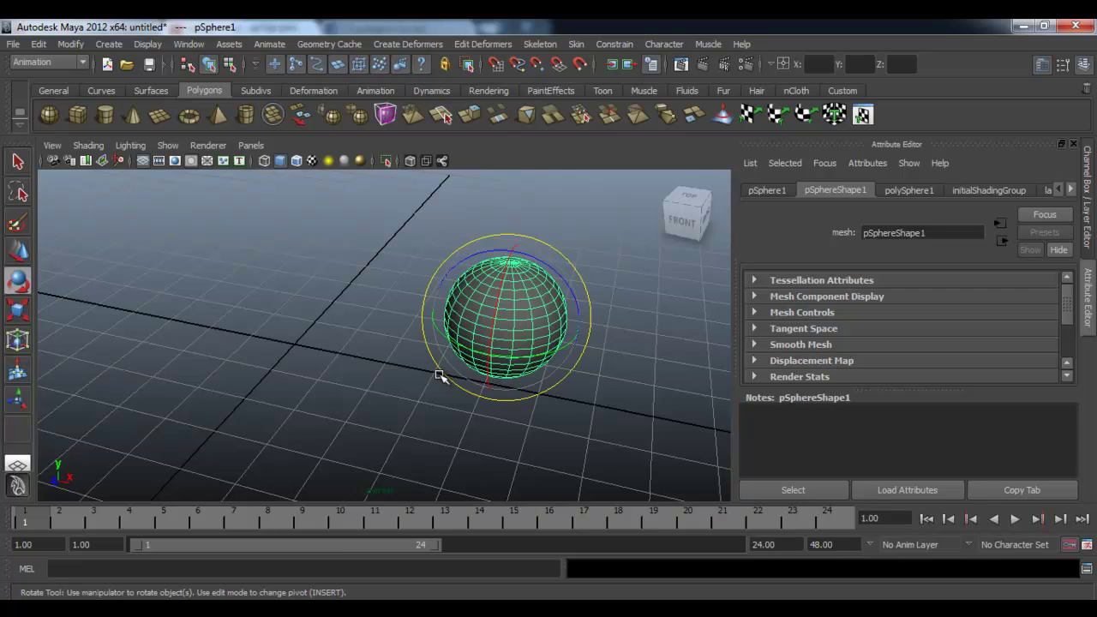
pyautogui.keyDown('alt'); pyautogui.moveTo(477, 374); pyautogui.dragTo(435, 368); pyautogui.keyUp('alt')
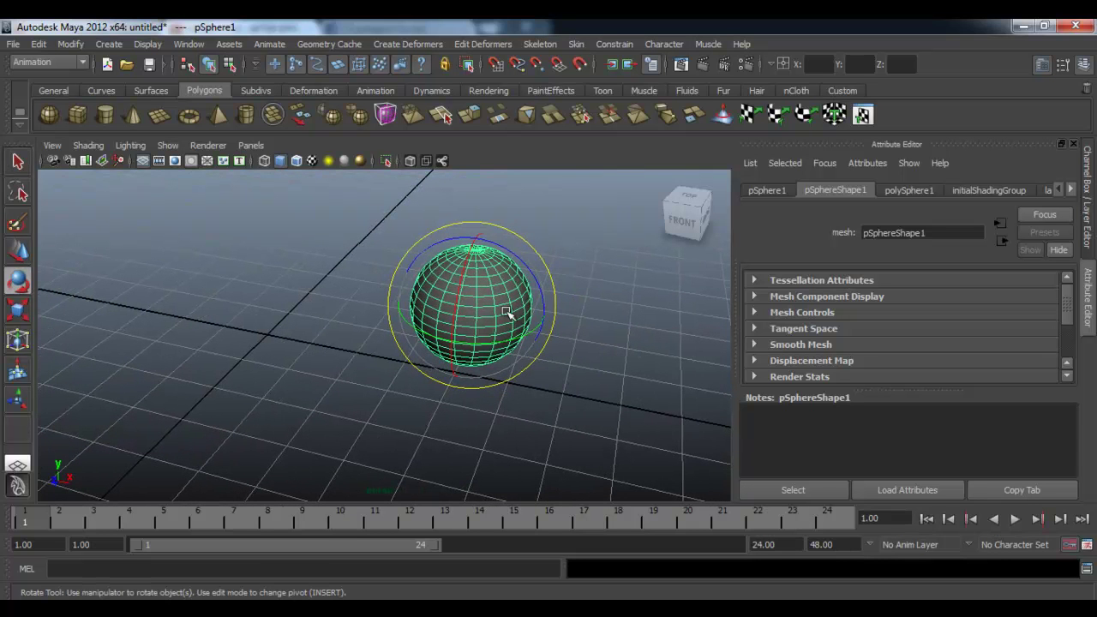
pyautogui.moveTo(472, 257)
pyautogui.mouseDown()
pyautogui.moveTo(500, 304)
pyautogui.moveTo(506, 292)
pyautogui.moveTo(444, 328)
pyautogui.moveTo(448, 303)
pyautogui.mouseUp()
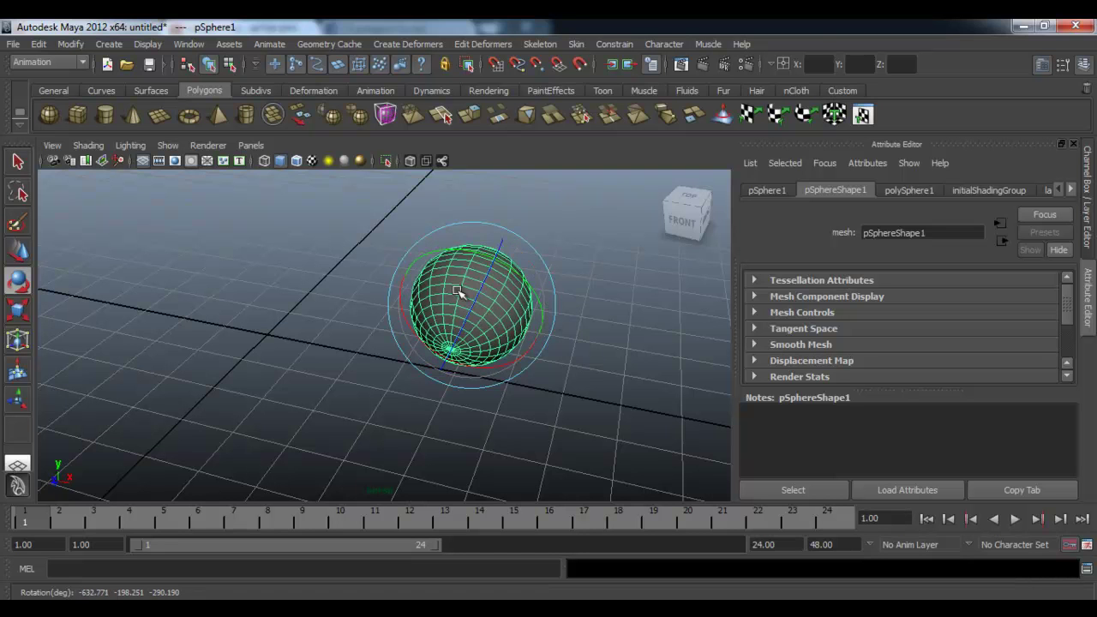
pyautogui.moveTo(403, 297); pyautogui.dragTo(556, 301)
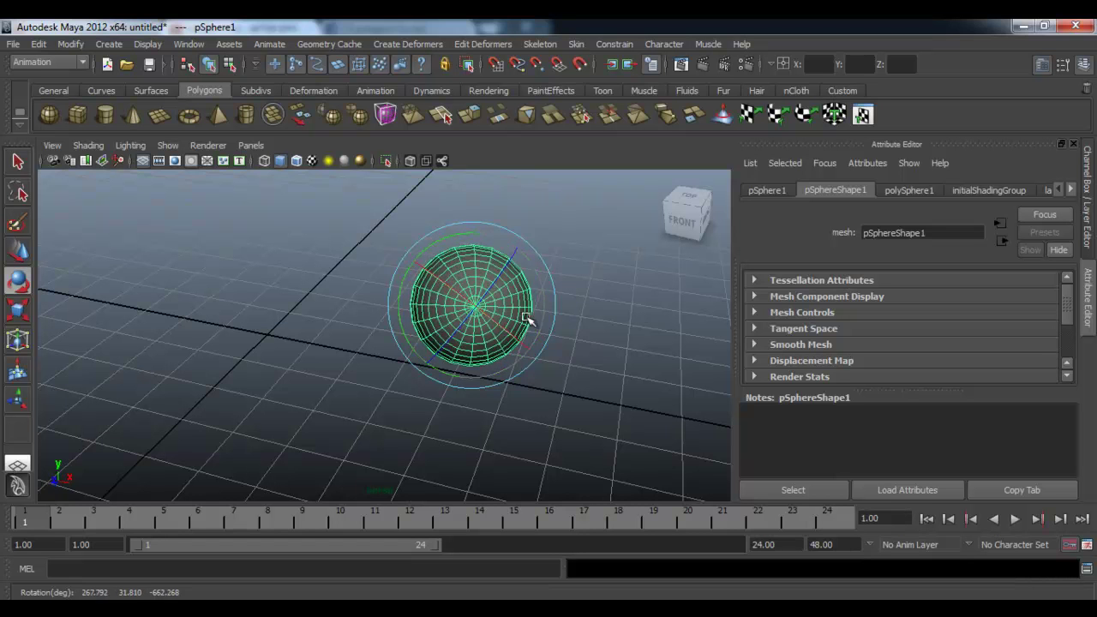
pyautogui.moveTo(526, 327); pyautogui.dragTo(513, 336)
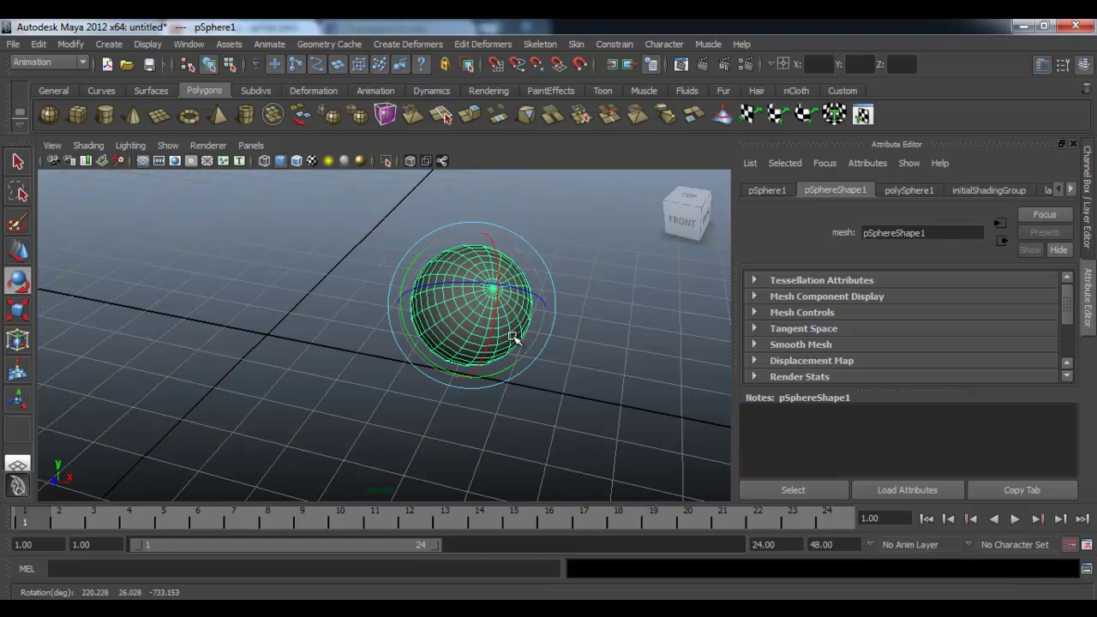
pyautogui.press('r')
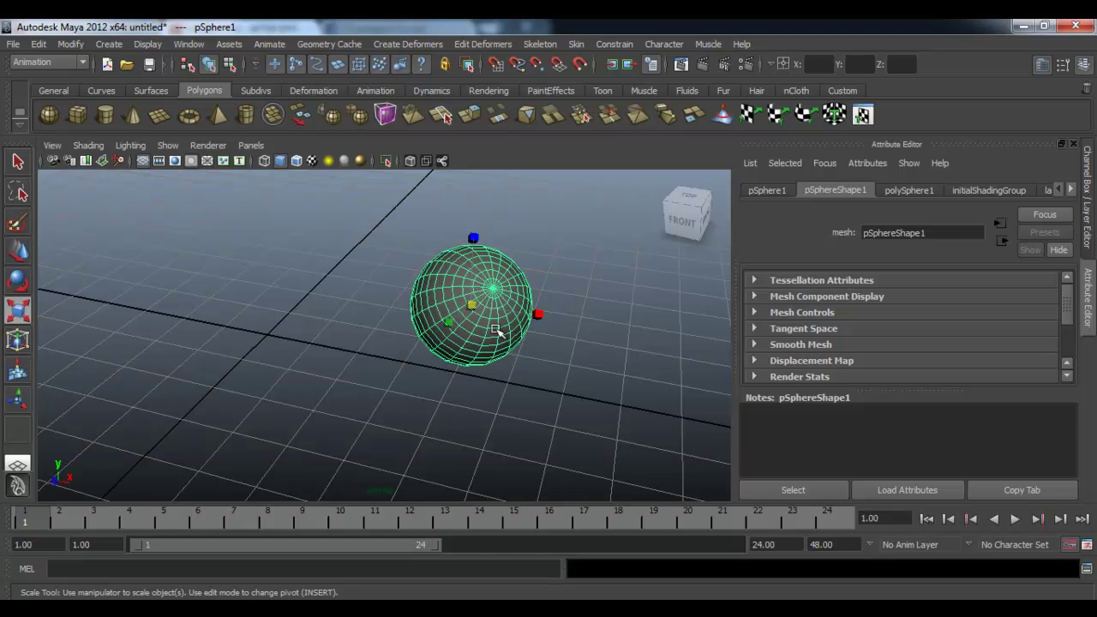
# Step: Scale the sphere wide along X and Z into a flattened disc
pyautogui.moveTo(477, 310)
pyautogui.mouseDown()
pyautogui.moveTo(652, 318)
pyautogui.moveTo(456, 340)
pyautogui.mouseUp()
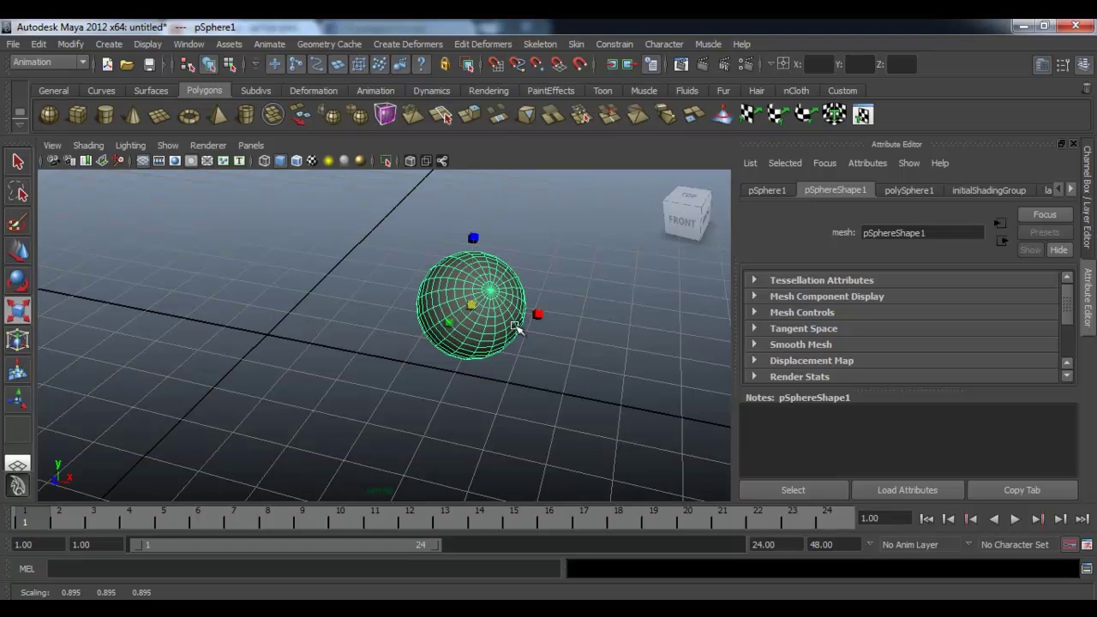
pyautogui.moveTo(538, 316)
pyautogui.mouseDown()
pyautogui.moveTo(718, 341)
pyautogui.moveTo(494, 347)
pyautogui.moveTo(561, 355)
pyautogui.mouseUp()
pyautogui.moveTo(473, 242); pyautogui.dragTo(474, 247)
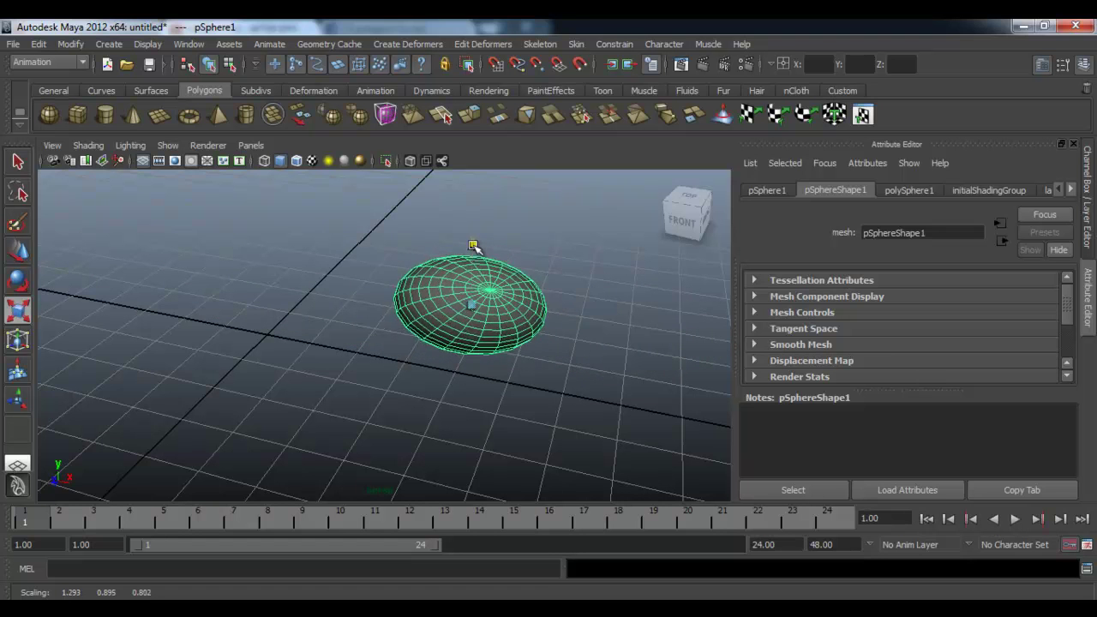
pyautogui.moveTo(487, 298)
pyautogui.mouseDown()
pyautogui.moveTo(484, 239)
pyautogui.moveTo(547, 340)
pyautogui.moveTo(651, 330)
pyautogui.mouseUp()
# Step: Rotate the disc slightly, move it left and frame it with F
pyautogui.press('e')
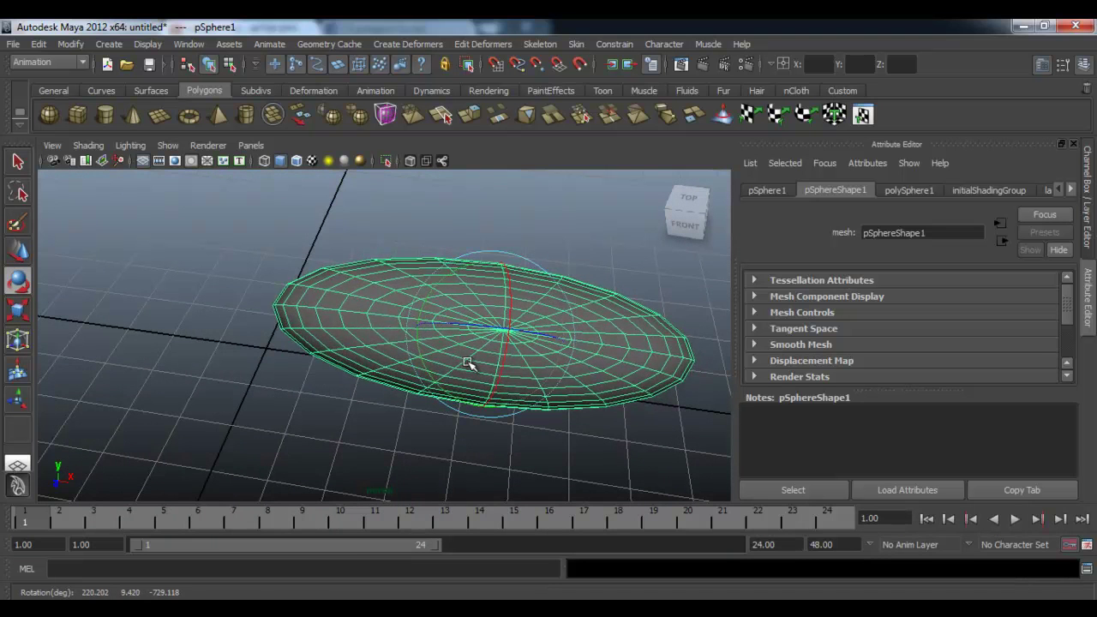
pyautogui.moveTo(513, 355); pyautogui.dragTo(466, 362)
pyautogui.scroll(3, 513, 364)
pyautogui.scroll(-3, 529, 357)
pyautogui.press('w')
pyautogui.moveTo(553, 341); pyautogui.dragTo(326, 311)
pyautogui.press('f')
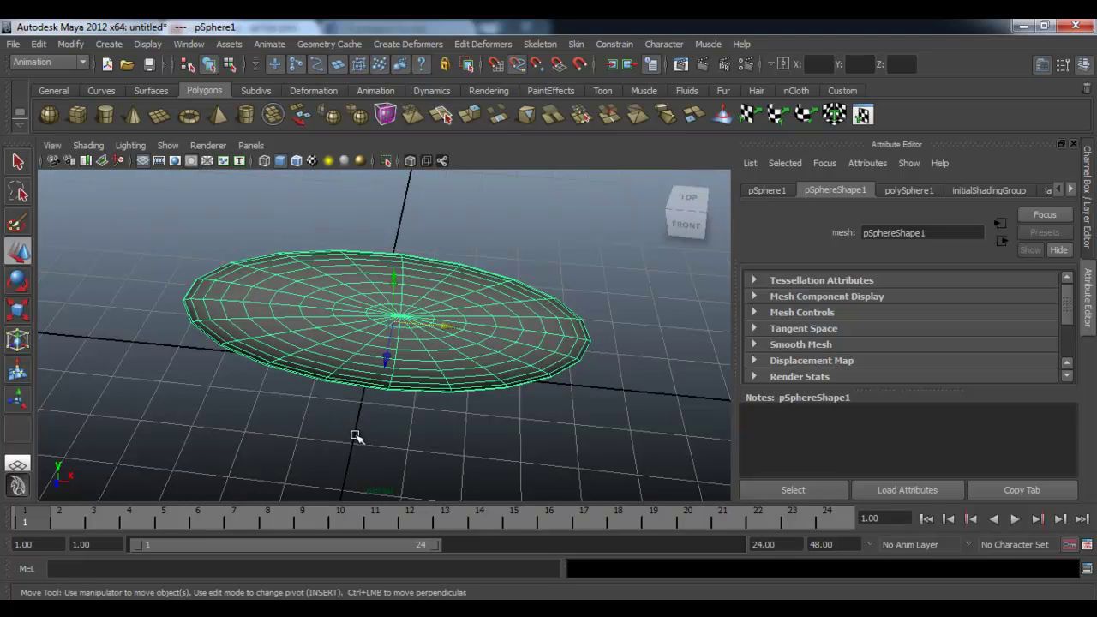
# Step: Move the disc back onto the centre line over the origin, checking from side and front angles
pyautogui.moveTo(355, 435); pyautogui.dragTo(354, 441, button='middle')
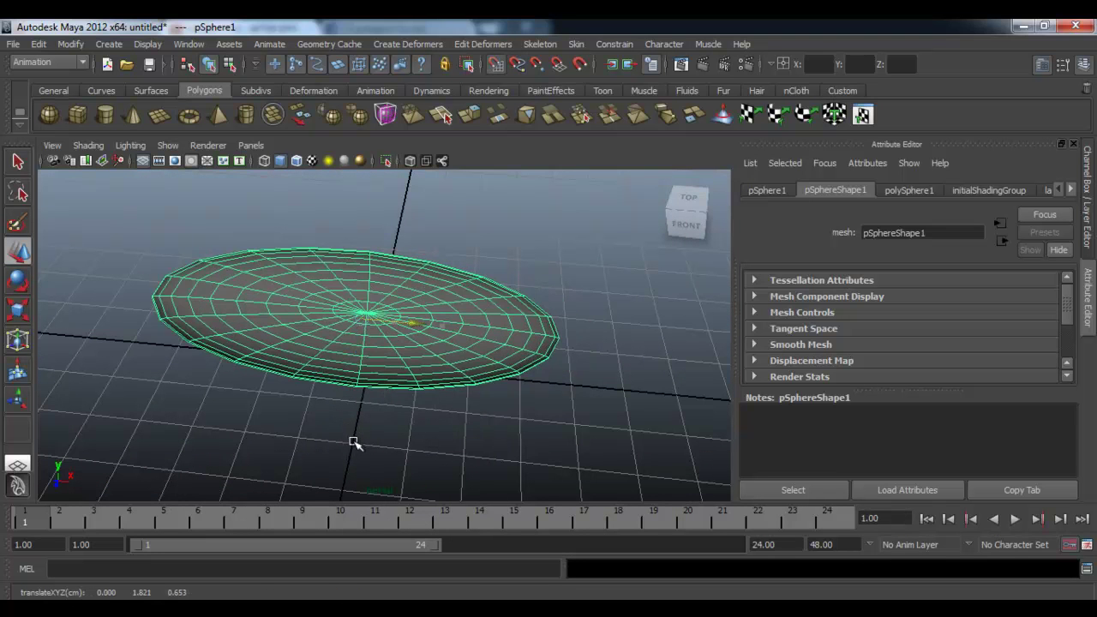
pyautogui.keyDown('alt'); pyautogui.moveTo(447, 429); pyautogui.dragTo(303, 414); pyautogui.keyUp('alt')
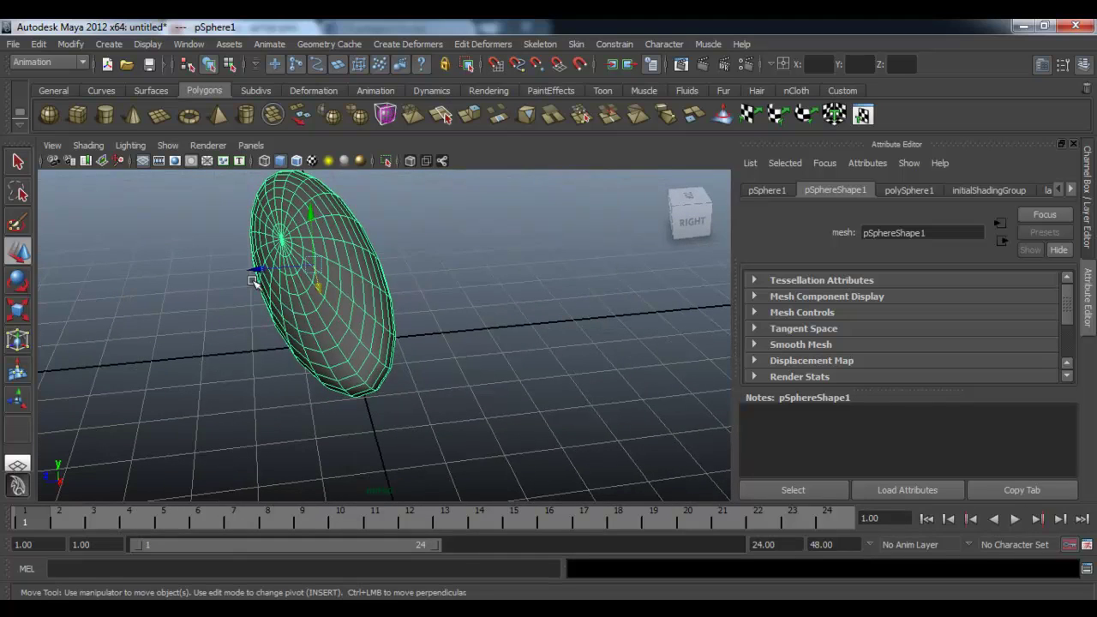
pyautogui.moveTo(256, 284); pyautogui.dragTo(333, 354)
pyautogui.moveTo(352, 349); pyautogui.dragTo(360, 363, button='middle')
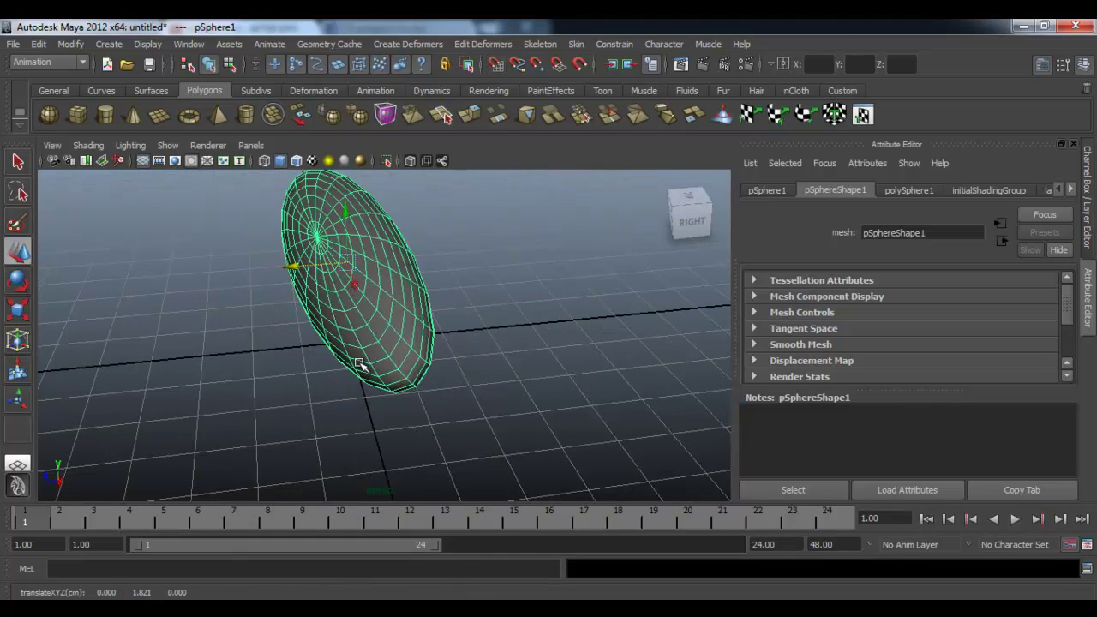
pyautogui.keyDown('alt'); pyautogui.moveTo(358, 360); pyautogui.dragTo(478, 382); pyautogui.keyUp('alt')
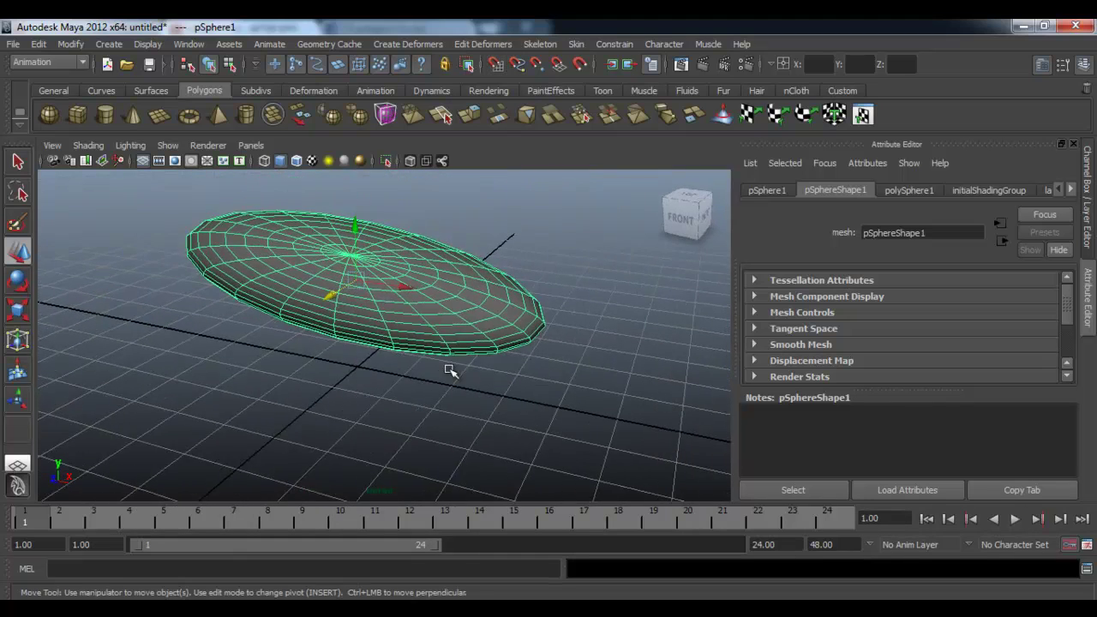
pyautogui.press('r')
pyautogui.moveTo(409, 314)
pyautogui.keyDown('alt'); pyautogui.mouseDown()
pyautogui.moveTo(358, 320)
pyautogui.moveTo(442, 334)
pyautogui.moveTo(360, 303)
pyautogui.moveTo(361, 279)
pyautogui.moveTo(414, 327)
pyautogui.moveTo(415, 352)
pyautogui.mouseUp(); pyautogui.keyUp('alt')
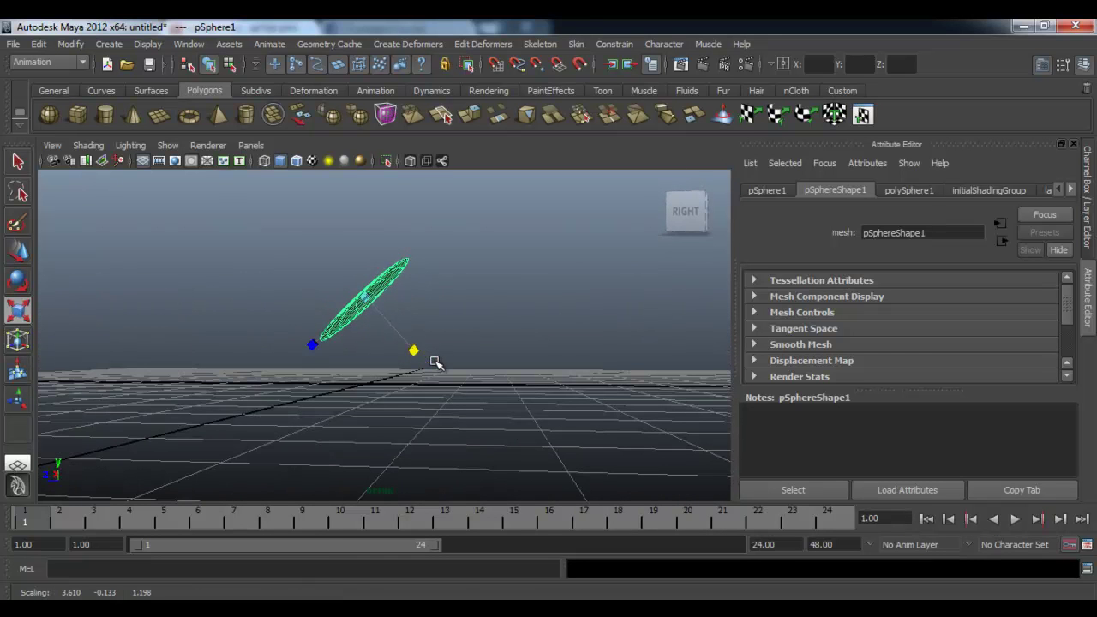
# Step: Rotate the disc around X until it lies level with the grid
pyautogui.press('w')
pyautogui.press('e')
pyautogui.keyDown('alt'); pyautogui.moveTo(435, 363); pyautogui.dragTo(457, 380); pyautogui.keyUp('alt')
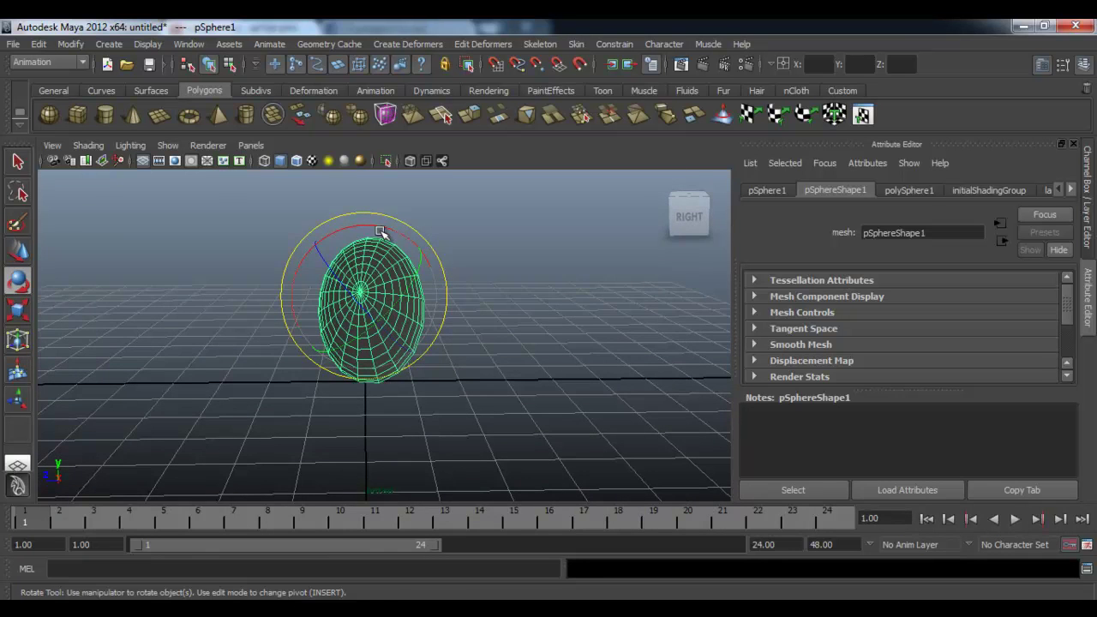
pyautogui.moveTo(380, 231); pyautogui.dragTo(284, 349)
pyautogui.moveTo(347, 314); pyautogui.dragTo(339, 314)
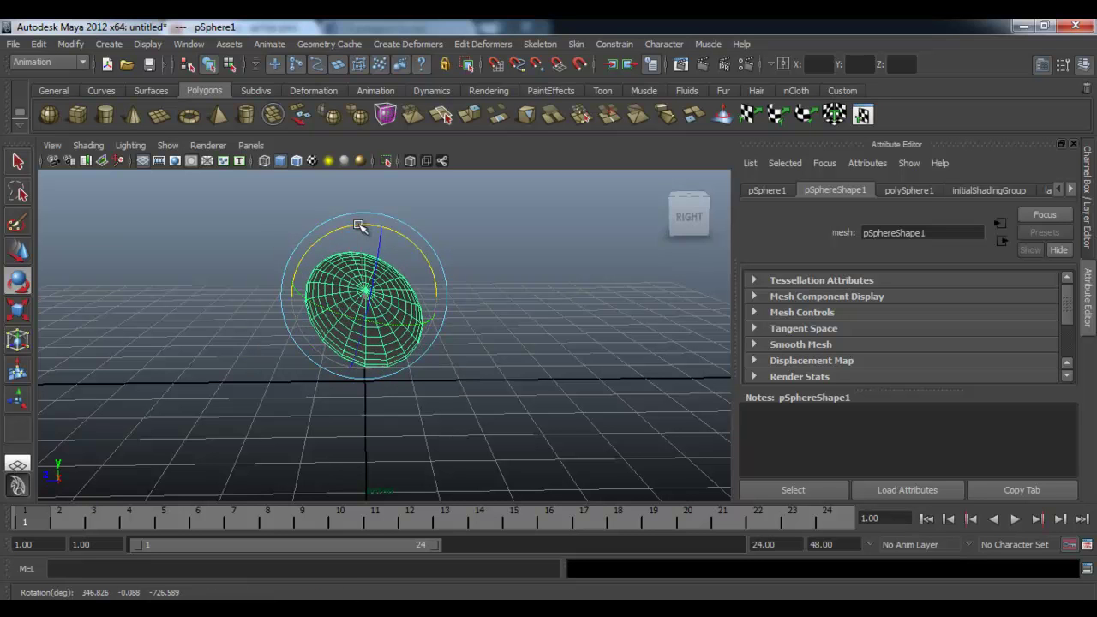
pyautogui.moveTo(343, 228)
pyautogui.keyDown('alt'); pyautogui.mouseDown()
pyautogui.moveTo(463, 277)
pyautogui.moveTo(419, 257)
pyautogui.moveTo(313, 262)
pyautogui.moveTo(380, 262)
pyautogui.moveTo(414, 240)
pyautogui.mouseUp(); pyautogui.keyUp('alt')
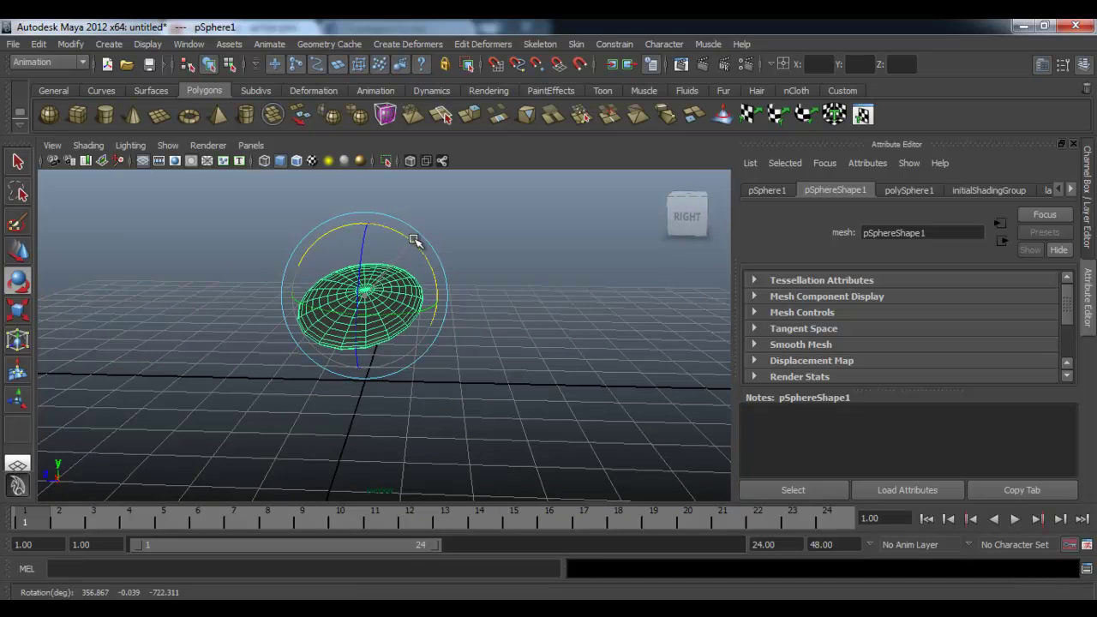
pyautogui.moveTo(385, 306)
pyautogui.keyDown('alt'); pyautogui.mouseDown()
pyautogui.moveTo(421, 282)
pyautogui.moveTo(370, 294)
pyautogui.moveTo(403, 309)
pyautogui.mouseUp(); pyautogui.keyUp('alt')
pyautogui.click(369, 291)
pyautogui.moveTo(380, 254)
pyautogui.mouseDown()
pyautogui.moveTo(389, 229)
pyautogui.moveTo(503, 277)
pyautogui.moveTo(523, 260)
pyautogui.moveTo(291, 260)
pyautogui.moveTo(358, 283)
pyautogui.moveTo(313, 289)
pyautogui.moveTo(294, 312)
pyautogui.moveTo(309, 311)
pyautogui.moveTo(291, 320)
pyautogui.moveTo(338, 316)
pyautogui.mouseUp()
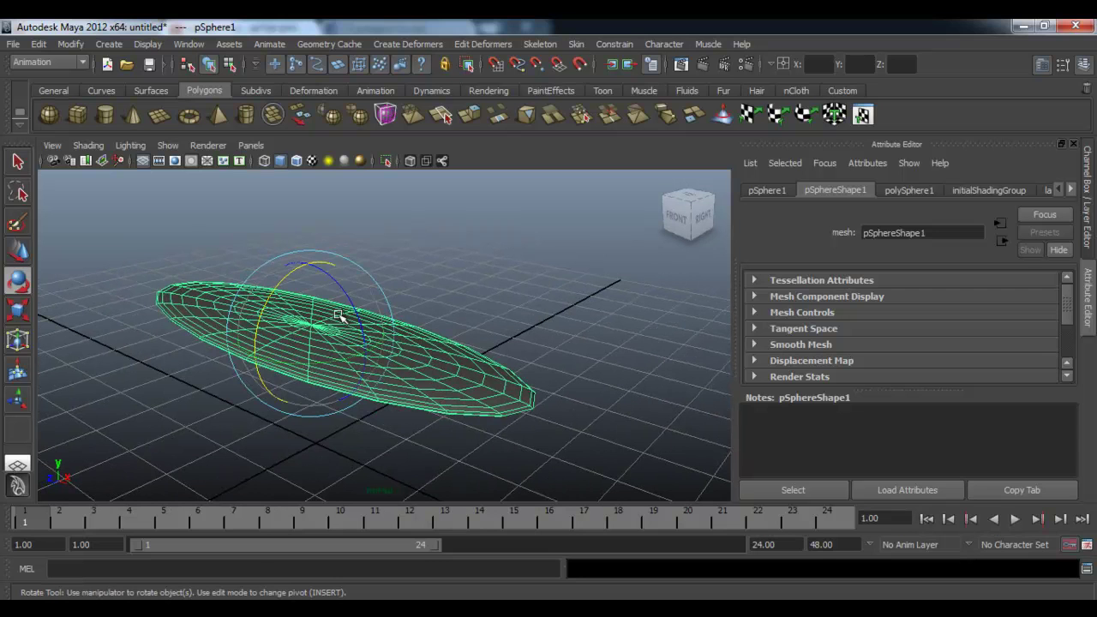
# Step: Cycle repeatedly through the Move, Rotate and Scale tools, ending on Scale
pyautogui.press('w')
pyautogui.press('e')
pyautogui.press('r')
pyautogui.press('w')
pyautogui.press('e')
pyautogui.press('r')
pyautogui.press('w')
pyautogui.press('e')
pyautogui.press('r')
pyautogui.press('w')
pyautogui.press('r')
pyautogui.press('e')
pyautogui.press('r')
pyautogui.press('w')
pyautogui.press('r')
pyautogui.press('w')
pyautogui.press('r')
pyautogui.press('e')
pyautogui.press('e')
pyautogui.press('r')
pyautogui.press('w')
pyautogui.press('e')
pyautogui.press('r')
pyautogui.press('w')
pyautogui.press('e')
pyautogui.press('r')
pyautogui.press('w')
pyautogui.press('e')
pyautogui.press('r')
pyautogui.press('e')
pyautogui.press('r')
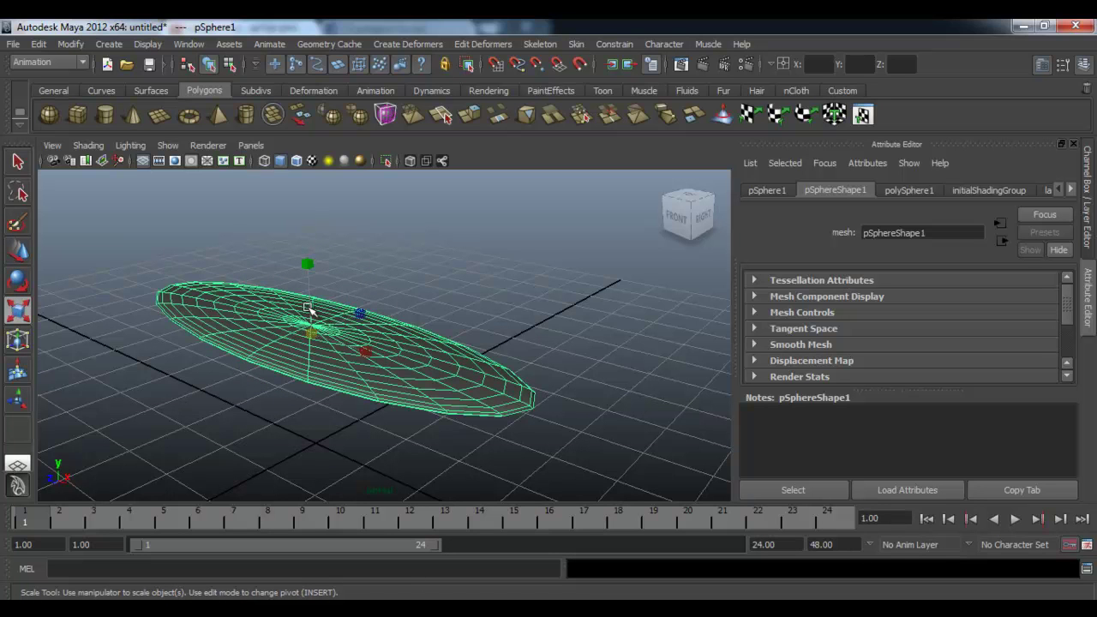
# Step: Lower the oval onto the grid and scale it into a thin sliver
pyautogui.keyDown('alt'); pyautogui.moveTo(375, 282); pyautogui.dragTo(399, 277); pyautogui.keyUp('alt')
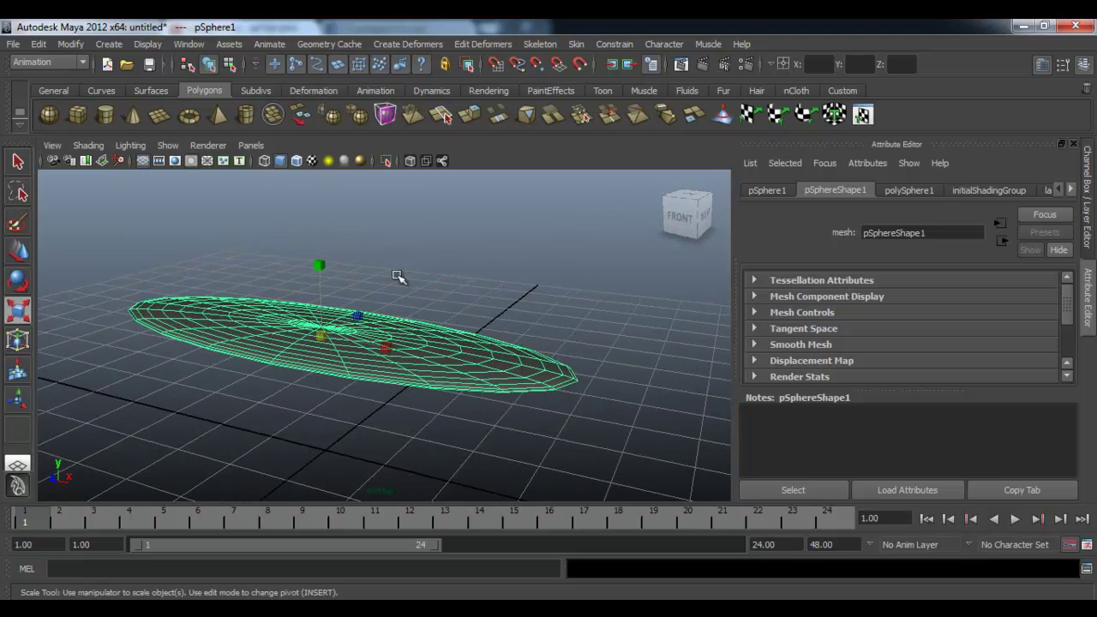
pyautogui.press('w')
pyautogui.keyDown('alt'); pyautogui.moveTo(489, 309); pyautogui.dragTo(318, 306, button='right'); pyautogui.keyUp('alt')
pyautogui.moveTo(353, 287)
pyautogui.mouseDown()
pyautogui.moveTo(354, 311)
pyautogui.moveTo(351, 254)
pyautogui.moveTo(351, 350)
pyautogui.moveTo(351, 318)
pyautogui.mouseUp()
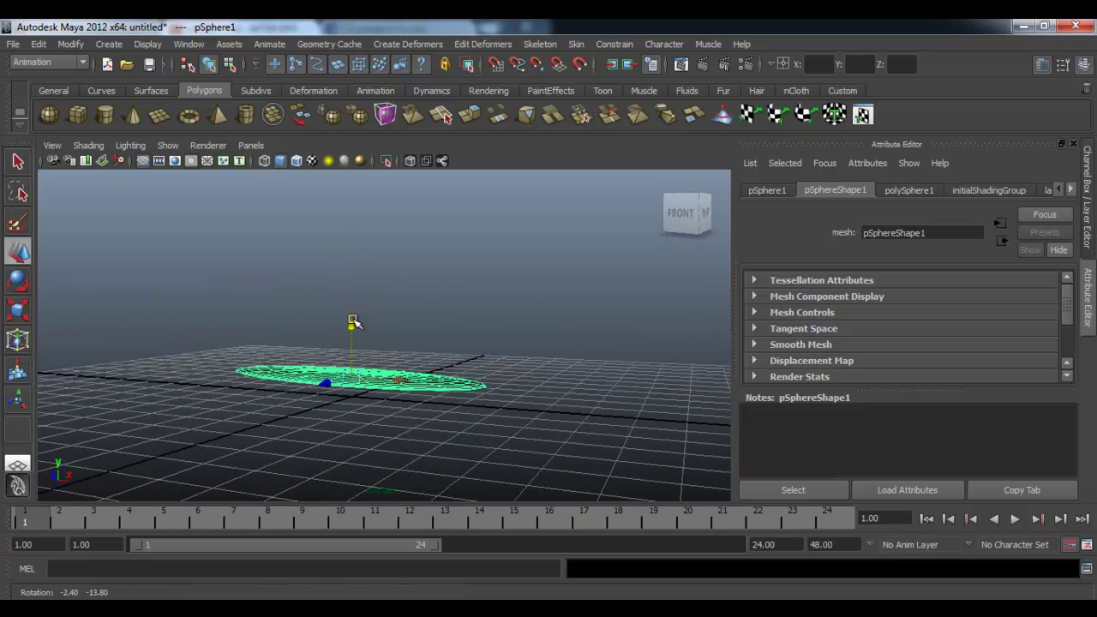
pyautogui.moveTo(284, 448)
pyautogui.keyDown('alt'); pyautogui.mouseDown()
pyautogui.moveTo(404, 345)
pyautogui.moveTo(404, 363)
pyautogui.moveTo(405, 342)
pyautogui.mouseUp(); pyautogui.keyUp('alt')
pyautogui.press('r')
pyautogui.moveTo(347, 391)
pyautogui.mouseDown()
pyautogui.moveTo(392, 380)
pyautogui.moveTo(380, 362)
pyautogui.moveTo(367, 372)
pyautogui.mouseUp()
# Step: Reselect the oval, zoom in on it and play the timeline (Alt+V) to frame 24
pyautogui.click(431, 380)
pyautogui.keyDown('alt'); pyautogui.moveTo(431, 380); pyautogui.dragTo(372, 397); pyautogui.keyUp('alt')
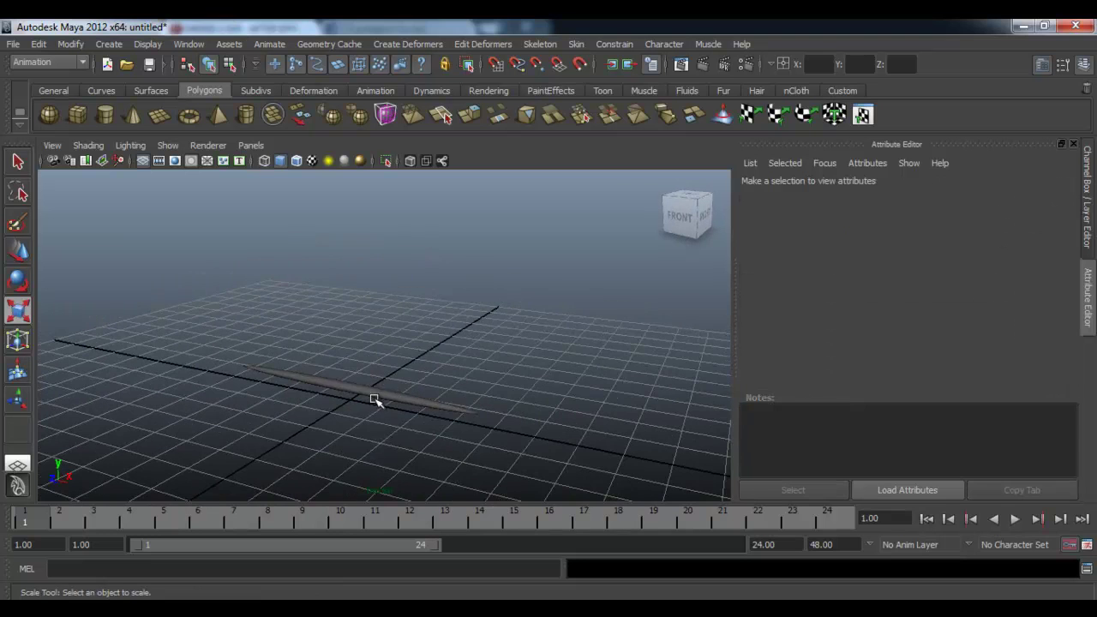
pyautogui.click(373, 397)
pyautogui.keyDown('alt'); pyautogui.moveTo(384, 369); pyautogui.dragTo(535, 410, button='right'); pyautogui.keyUp('alt')
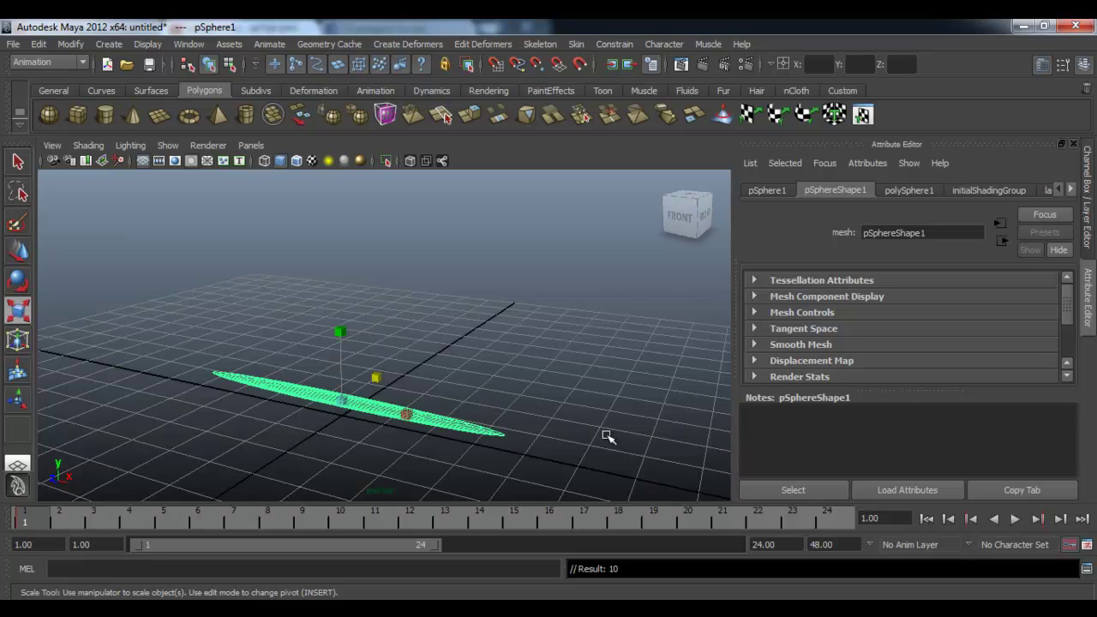
pyautogui.hotkey('alt', 'v')
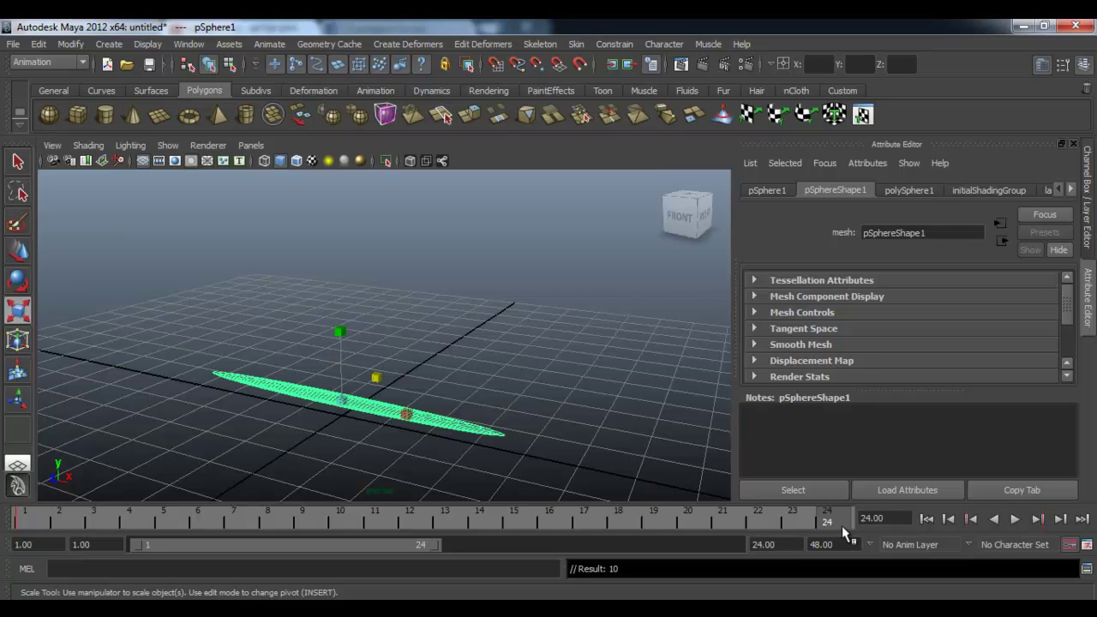
# Step: At frame 24, raise the flattened oval well above the grid along Y
pyautogui.hotkey('alt', 'v')
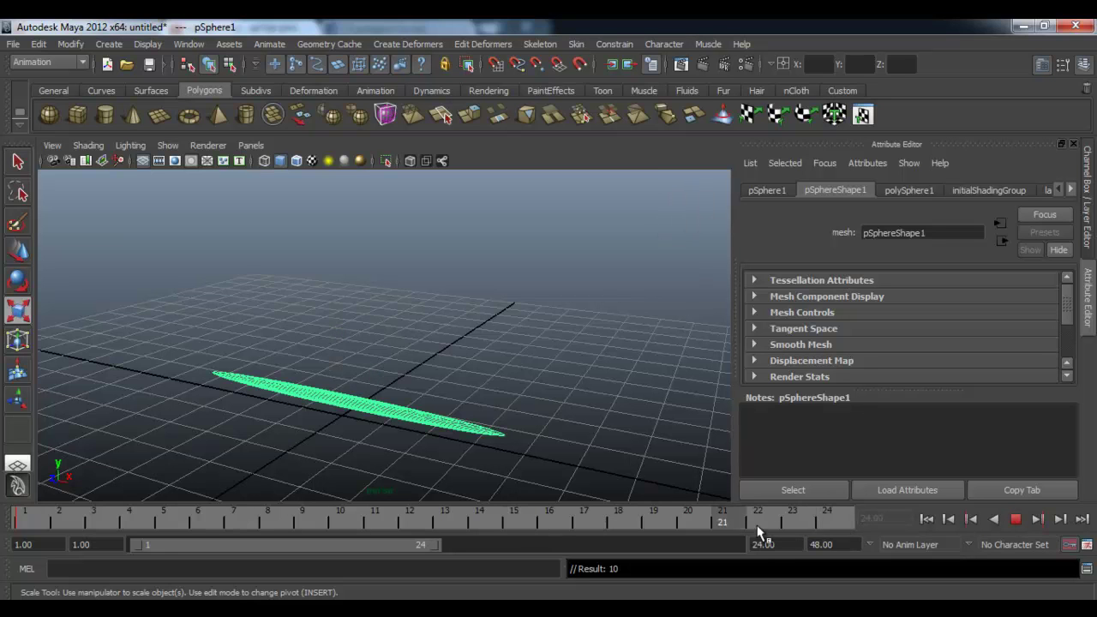
pyautogui.moveTo(664, 522); pyautogui.dragTo(330, 523)
pyautogui.moveTo(790, 523); pyautogui.dragTo(841, 524)
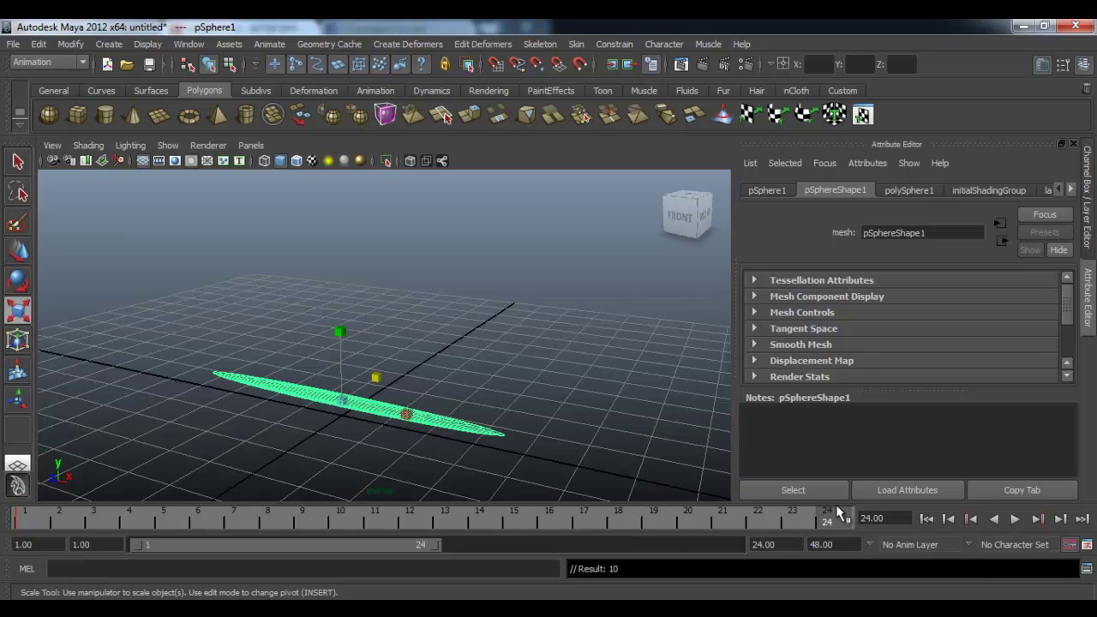
pyautogui.press('w')
pyautogui.moveTo(341, 348)
pyautogui.mouseDown()
pyautogui.moveTo(368, 163)
pyautogui.moveTo(364, 174)
pyautogui.mouseUp()
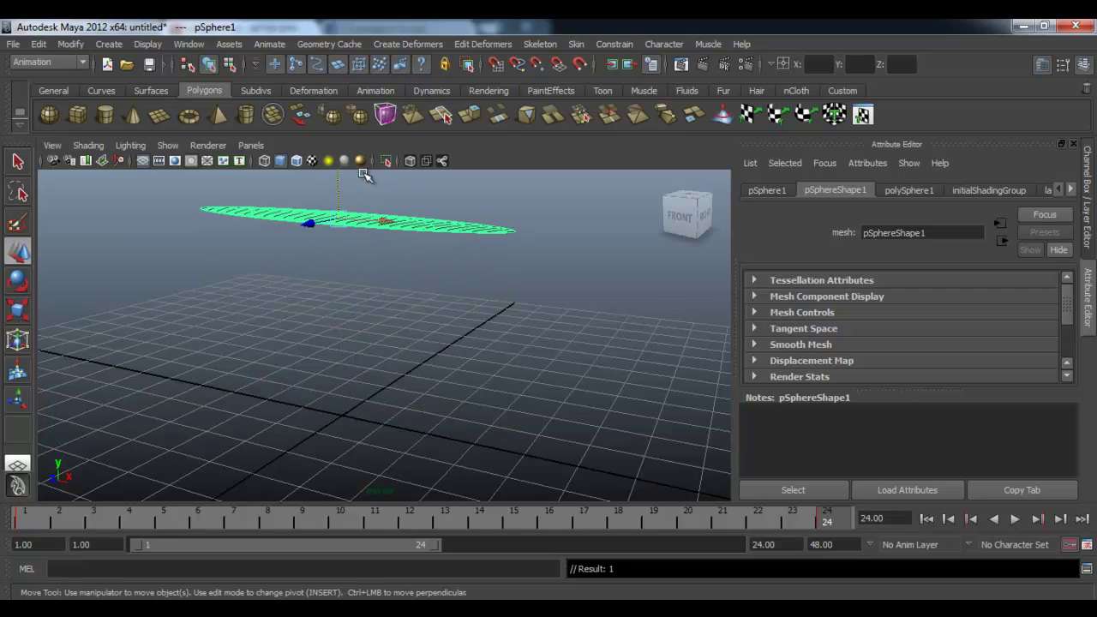
# Step: Deselect the sphere and play the animation from the timeline
pyautogui.click(487, 278)
pyautogui.click(454, 226)
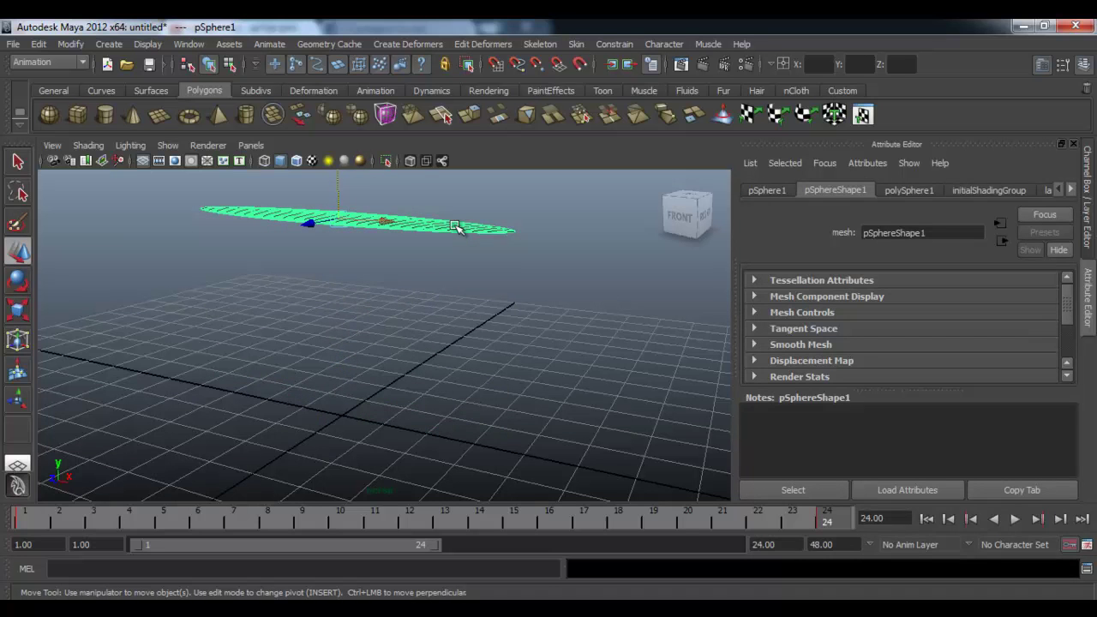
pyautogui.click(496, 289)
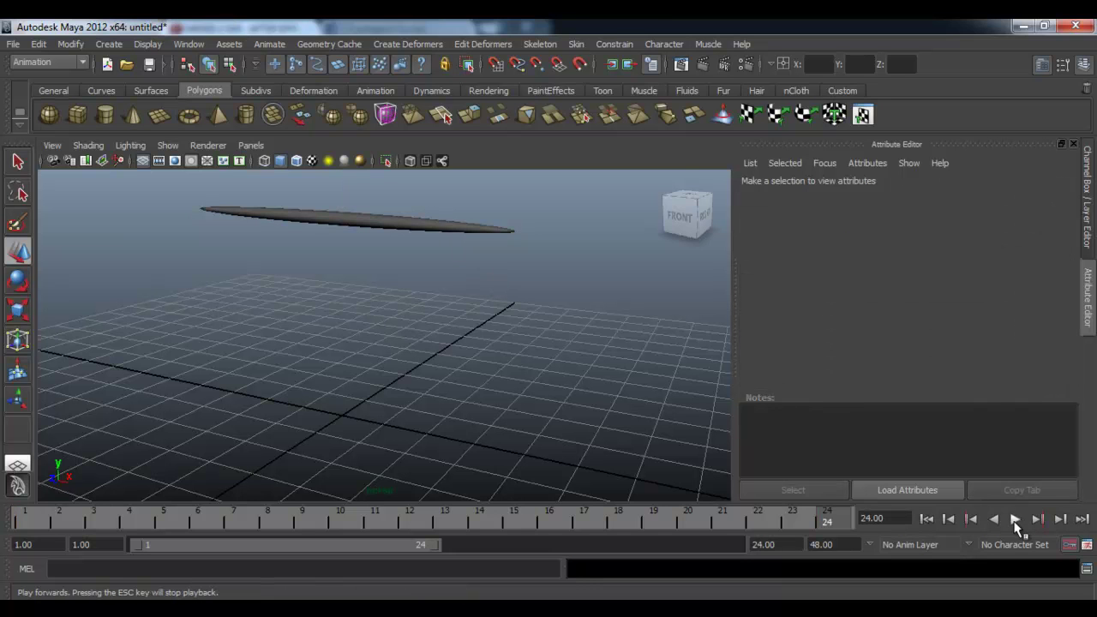
pyautogui.click(1016, 519)
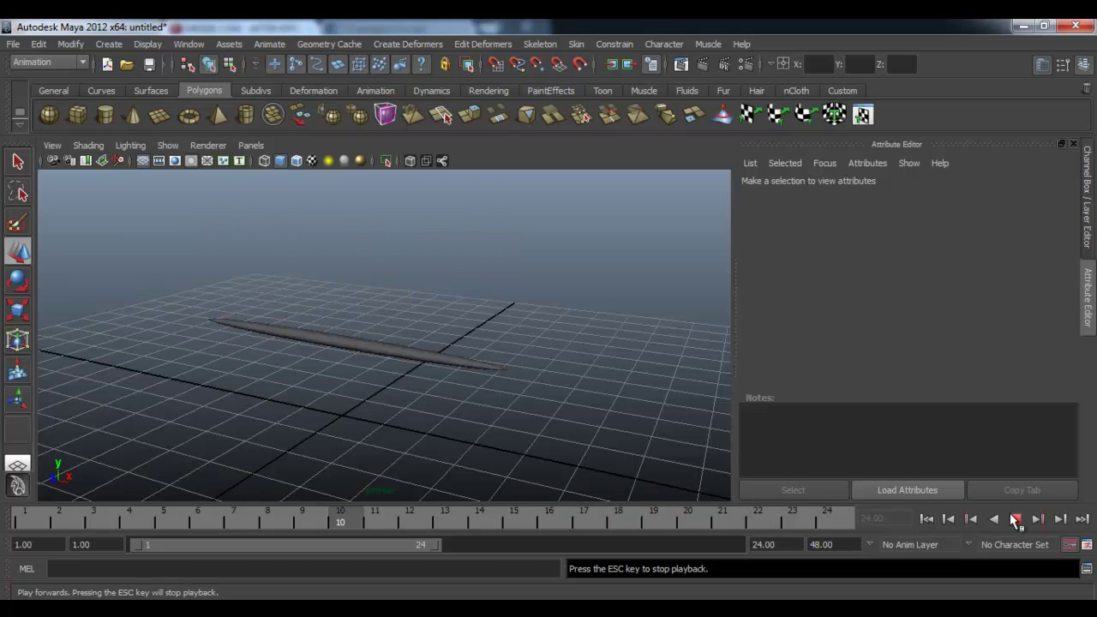
# Step: Stop playback at frame 3 and bring up Window > Settings/Preferences
pyautogui.click(1016, 521)
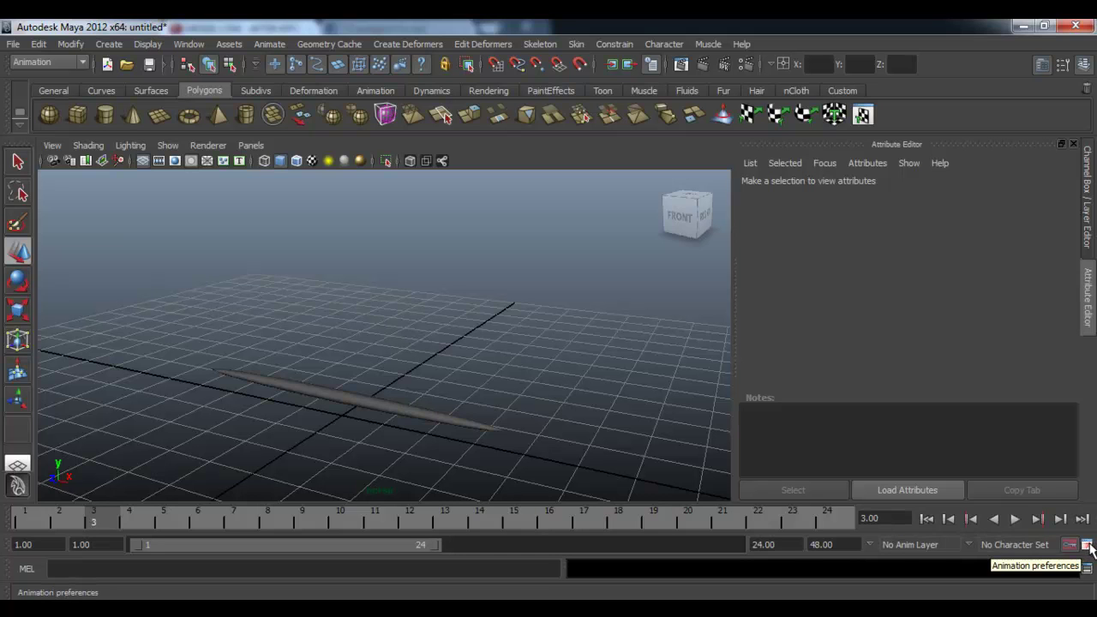
pyautogui.click(1087, 545)
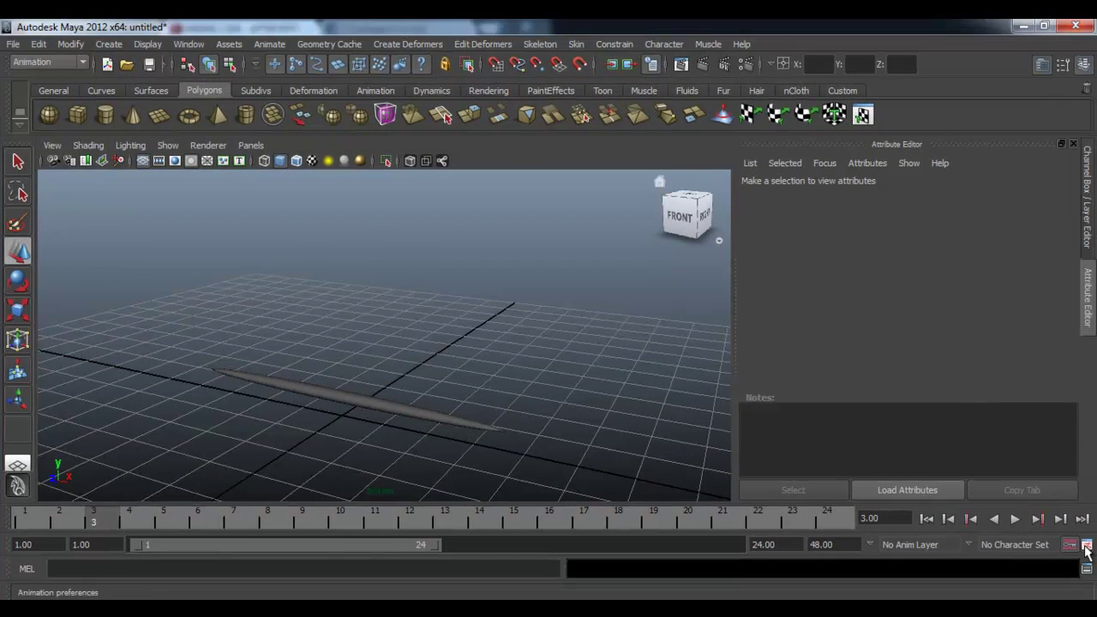
pyautogui.click(109, 44)
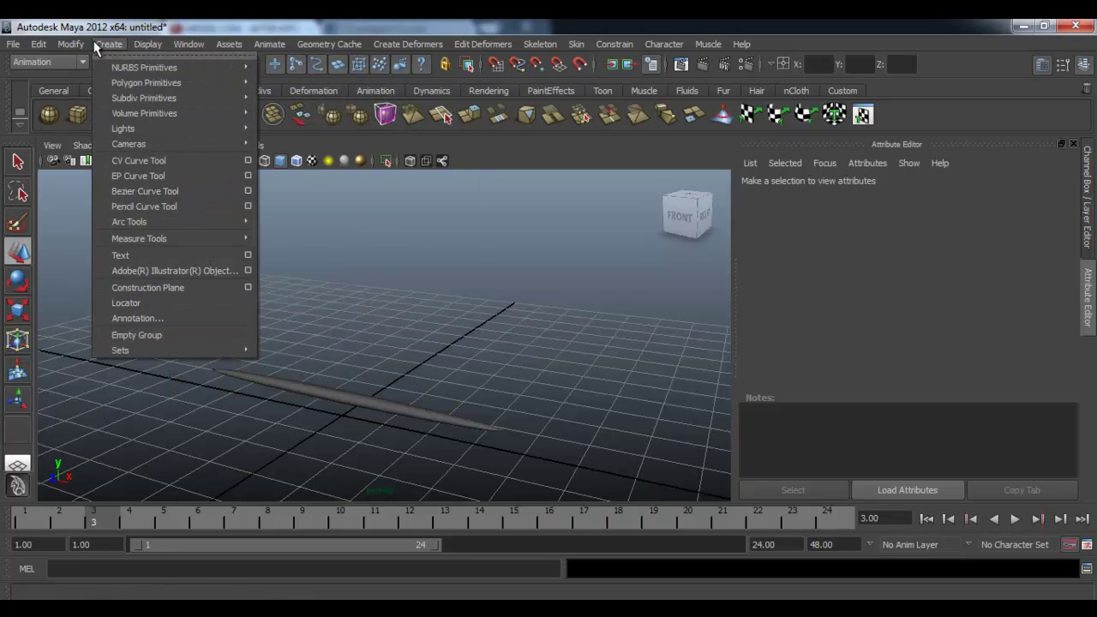
pyautogui.moveTo(230, 129)
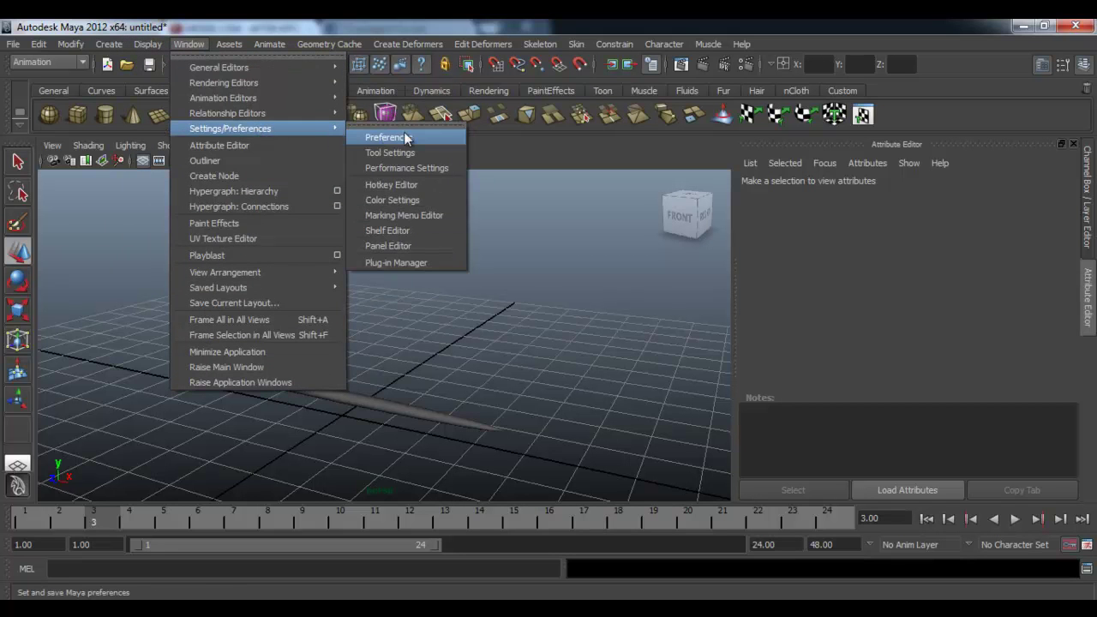
# Step: Open the Preferences window, close it, then reopen it from Window > Settings/Preferences
pyautogui.click(408, 136)
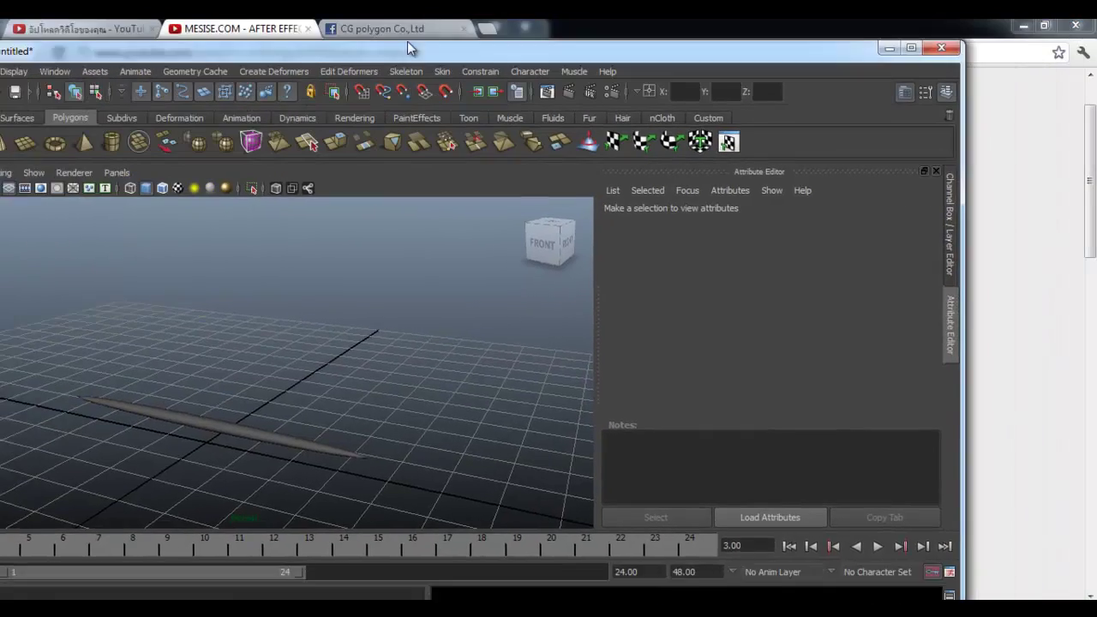
pyautogui.moveTo(547, 23); pyautogui.dragTo(513, 26)
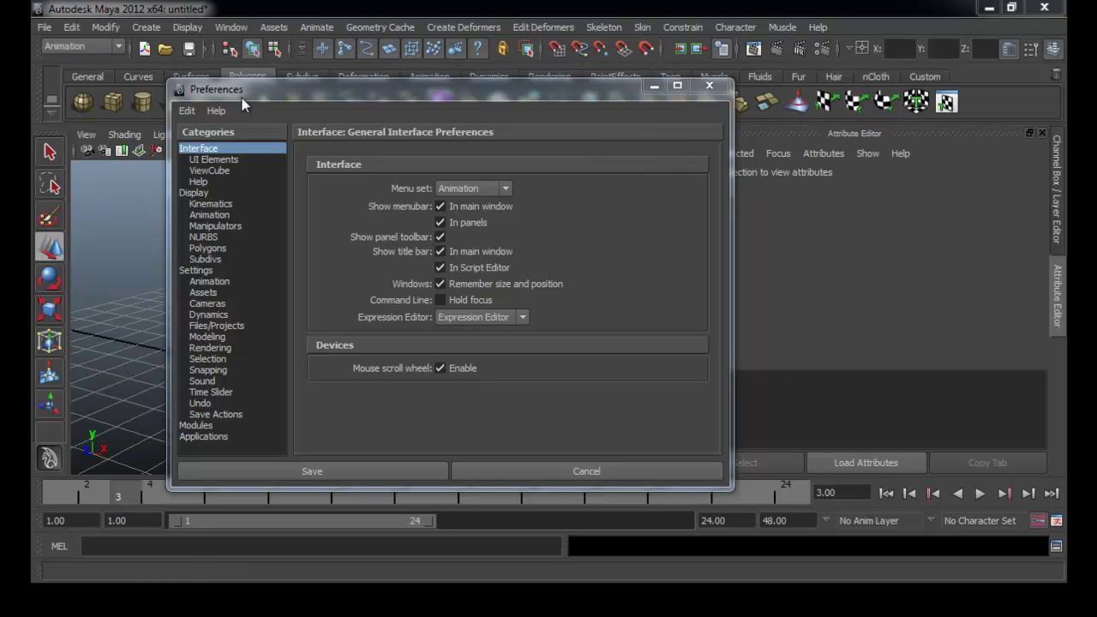
pyautogui.click(710, 86)
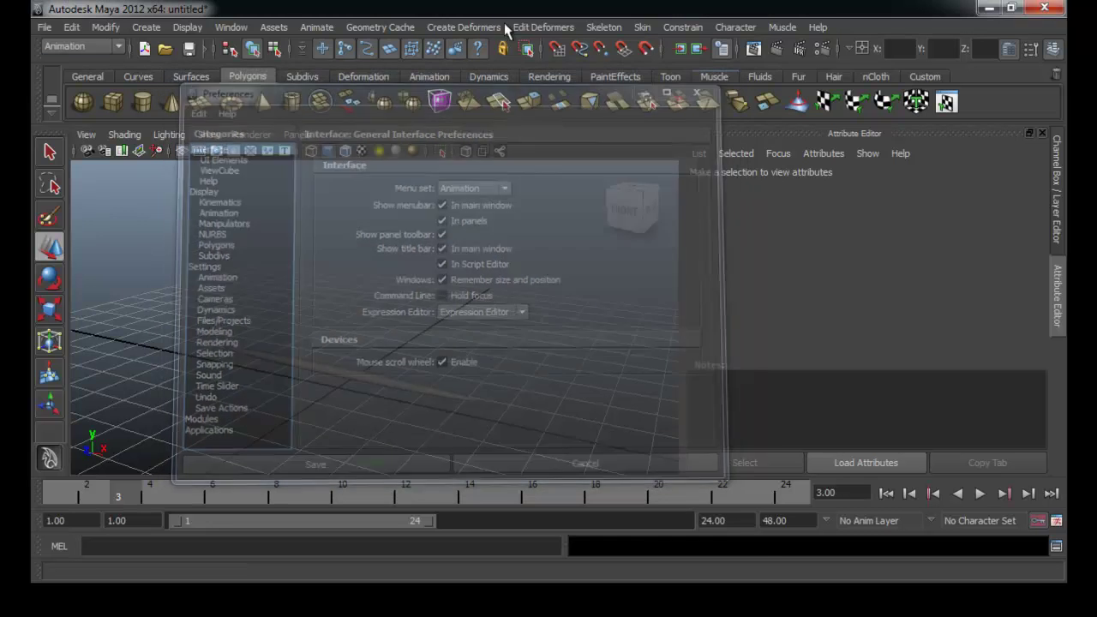
pyautogui.click(241, 29)
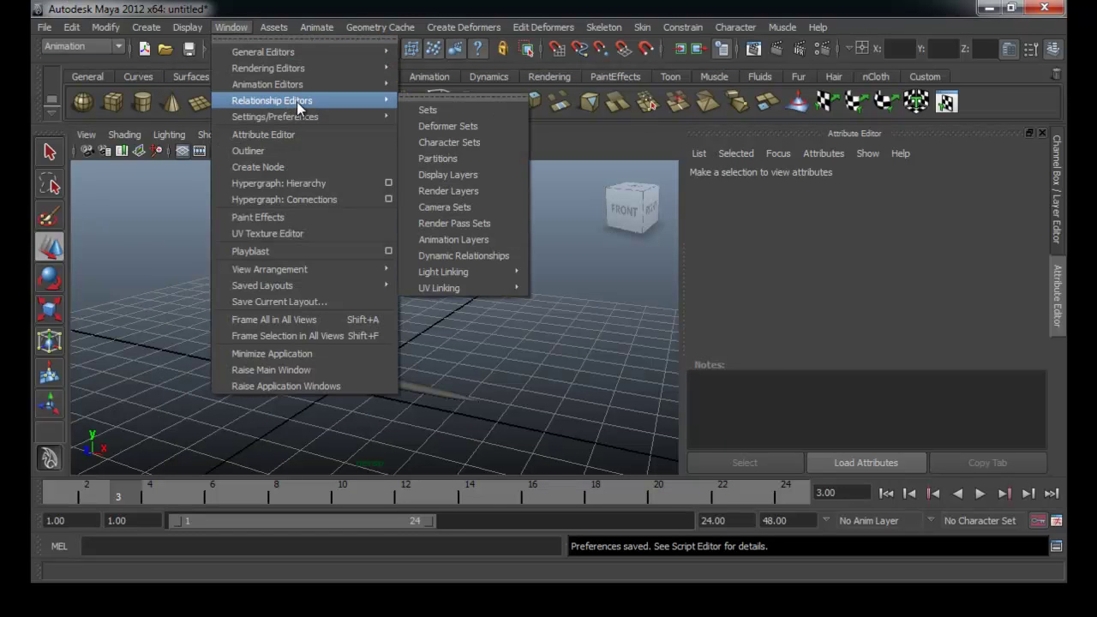
pyautogui.moveTo(275, 117)
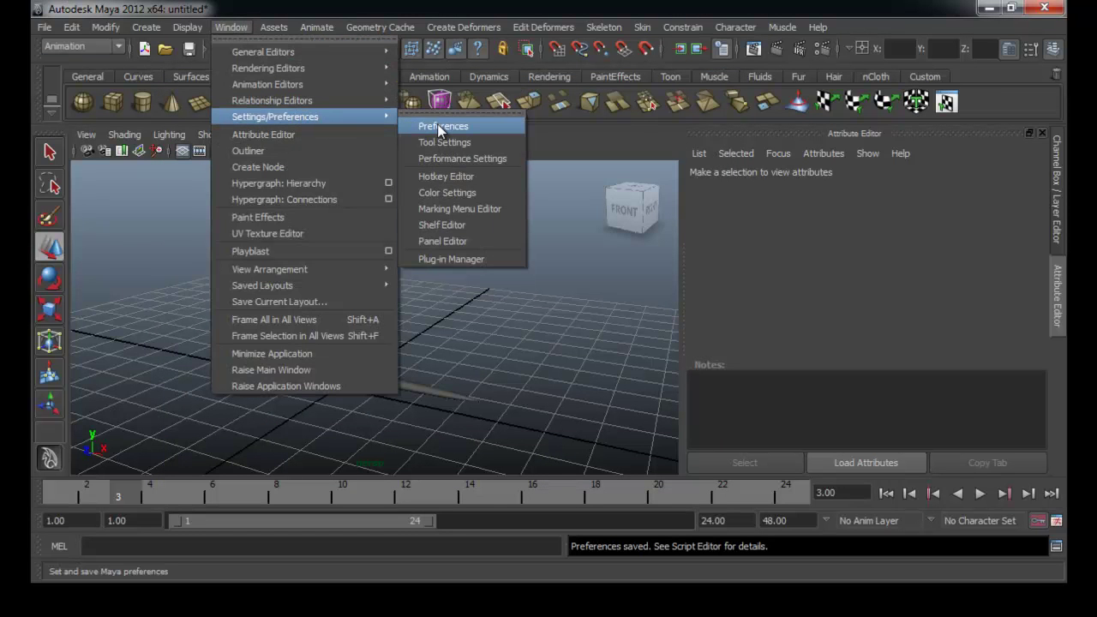
pyautogui.click(441, 129)
pyautogui.moveTo(504, 92)
pyautogui.mouseDown()
pyautogui.moveTo(518, 99)
pyautogui.moveTo(505, 103)
pyautogui.mouseUp()
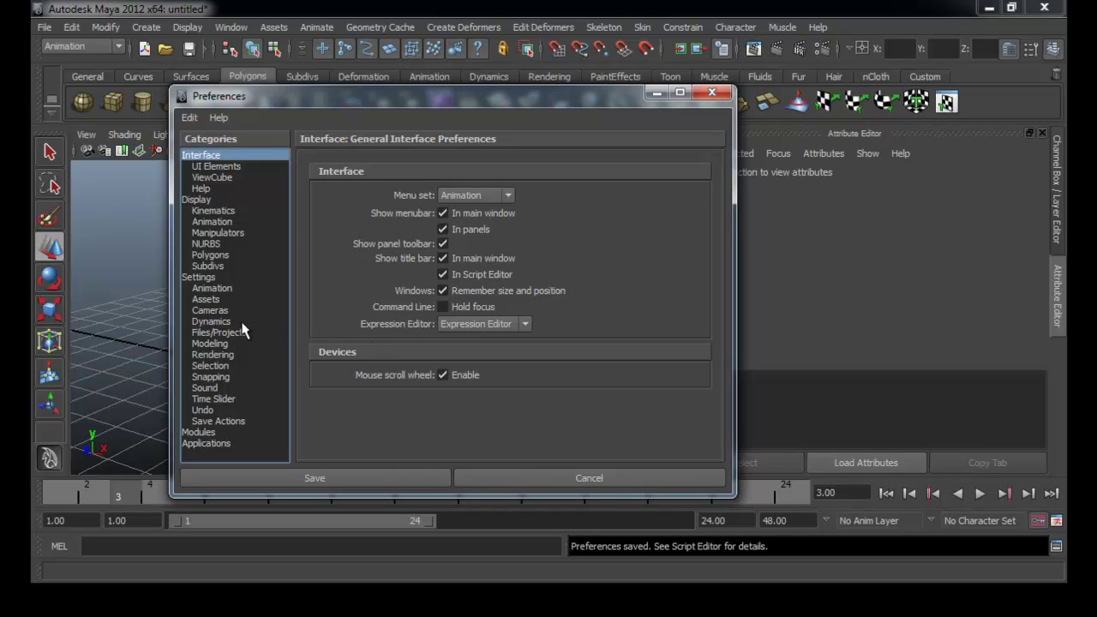
# Step: In Time Slider settings, try Play every frame, restore Real-time [24 fps], and close Preferences
pyautogui.click(198, 278)
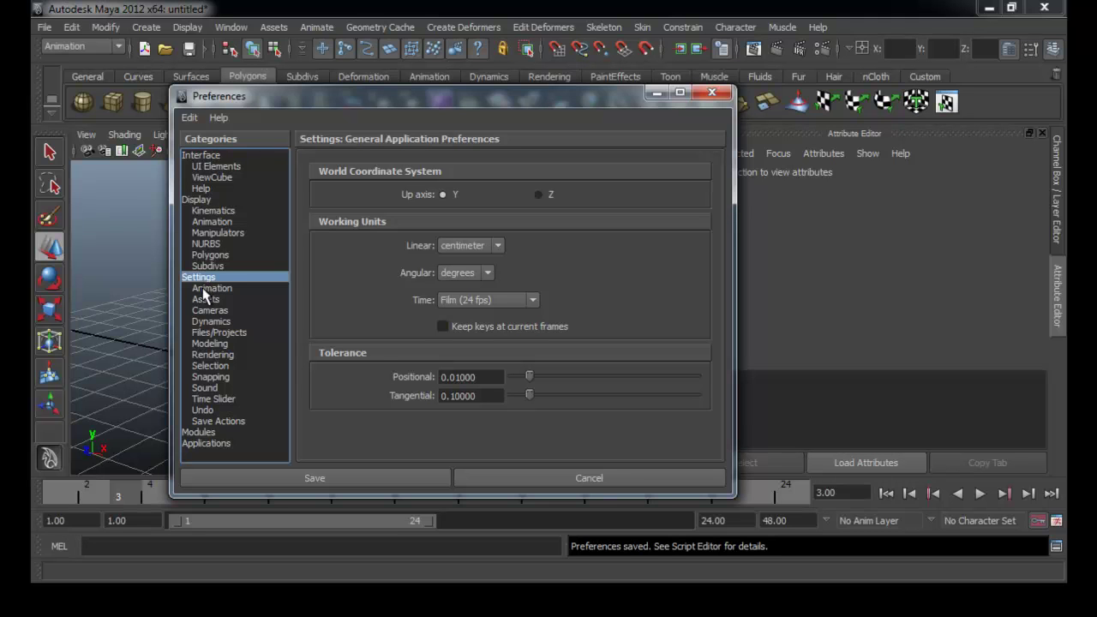
pyautogui.click(205, 292)
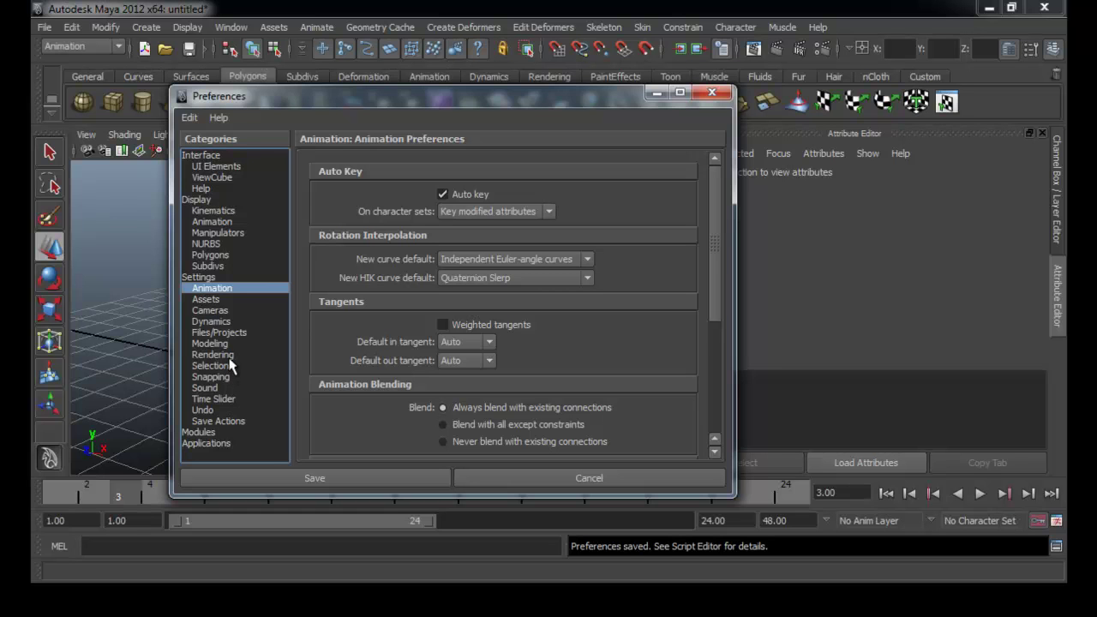
pyautogui.click(228, 402)
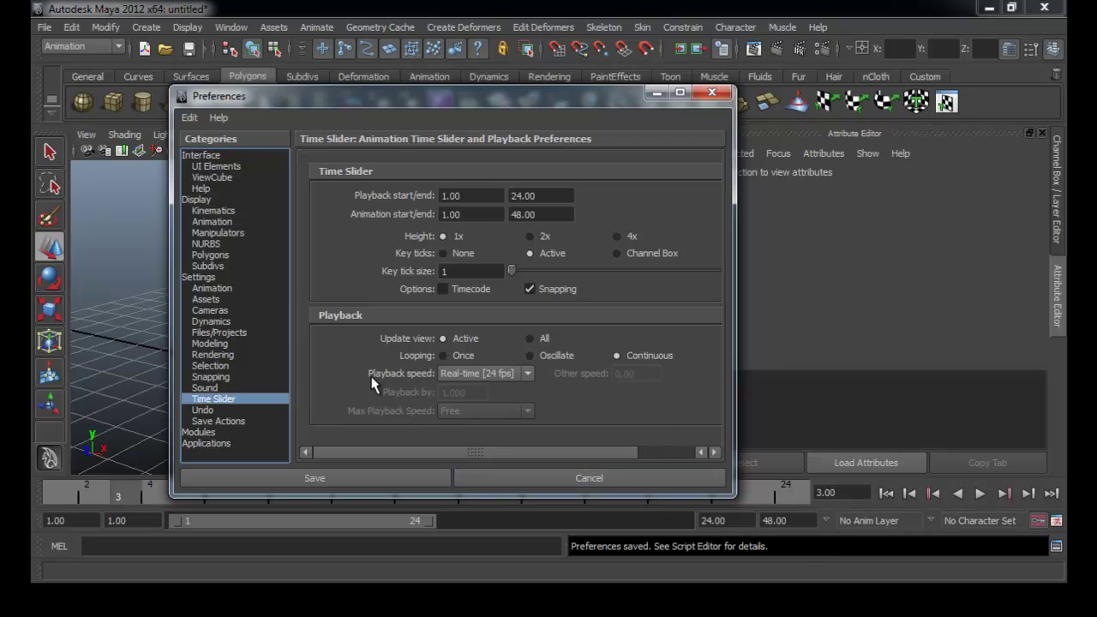
pyautogui.click(474, 373)
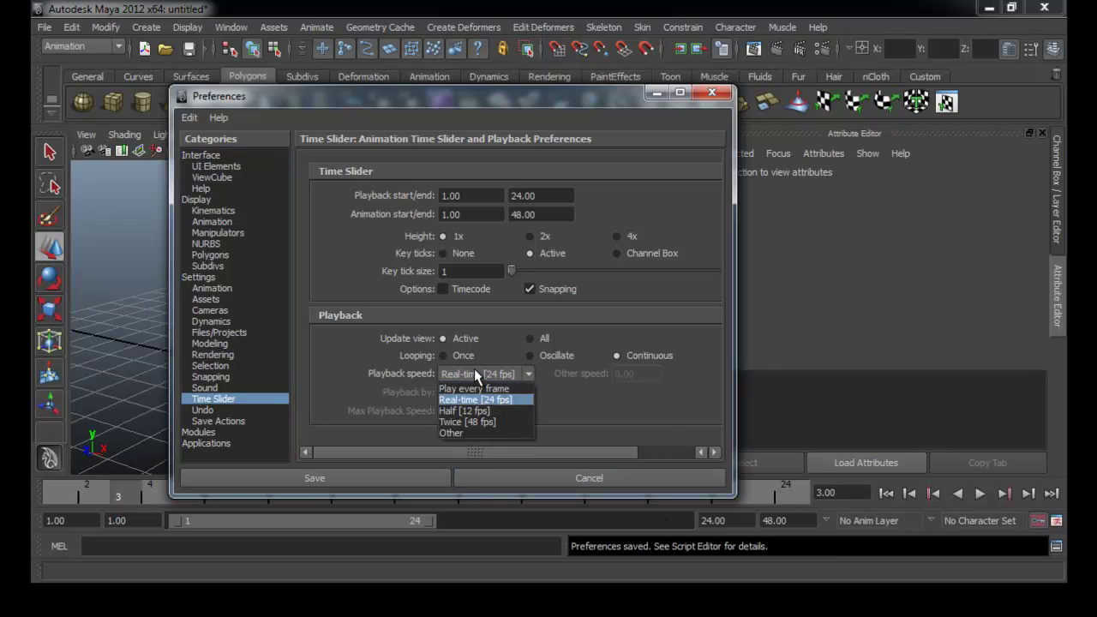
pyautogui.click(495, 384)
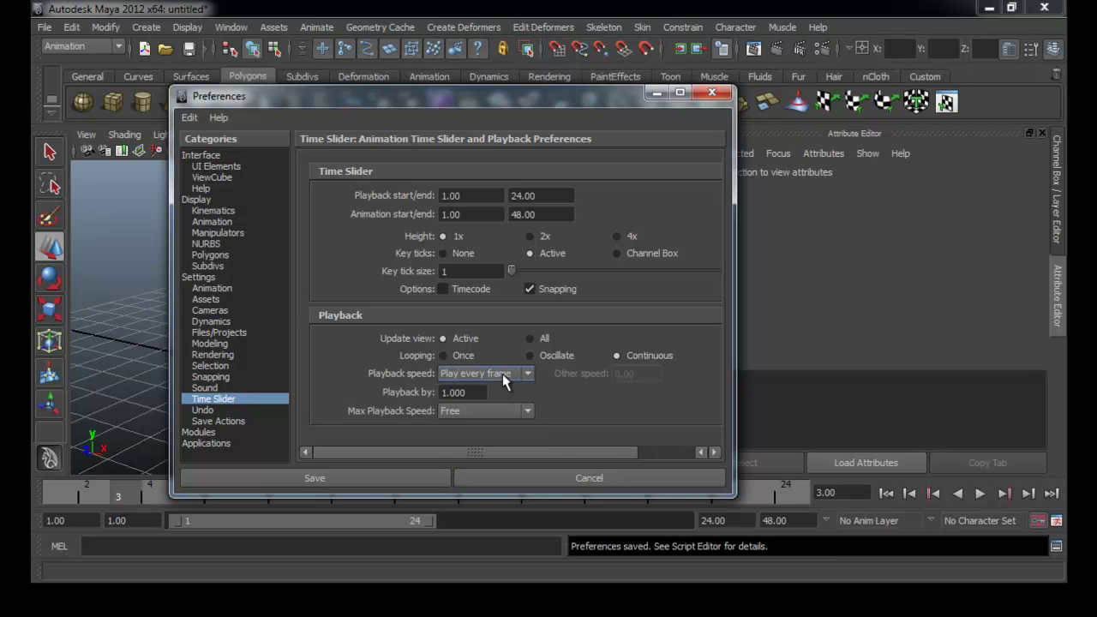
pyautogui.click(503, 374)
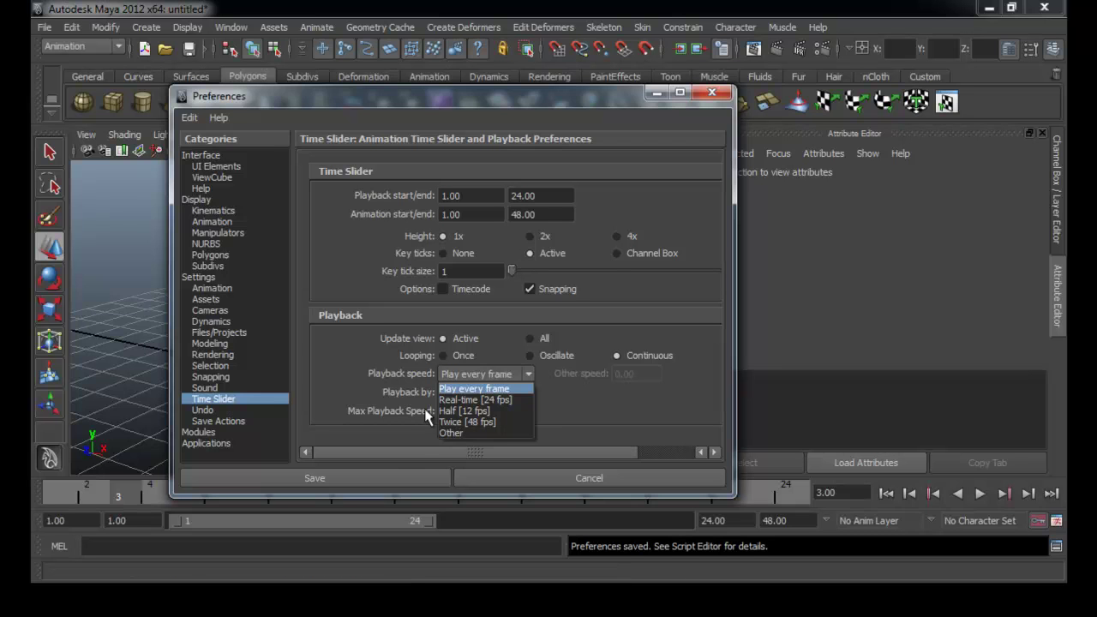
pyautogui.click(478, 400)
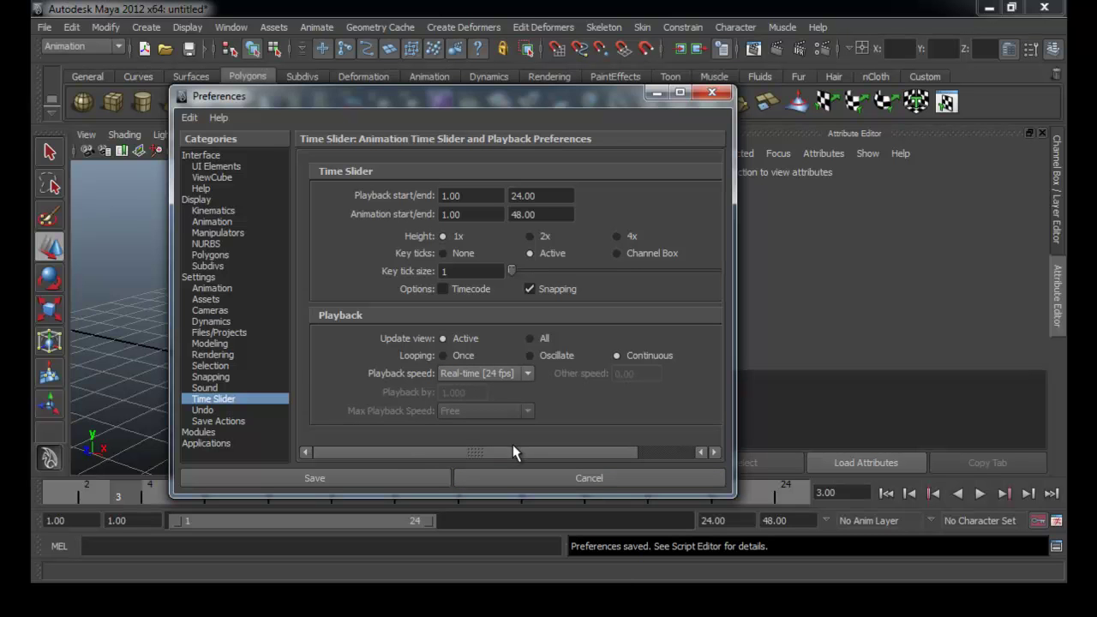
pyautogui.click(401, 483)
pyautogui.click(441, 385)
pyautogui.click(514, 360)
# Step: At frame 24, scale the flattened sphere taller along Y
pyautogui.click(977, 494)
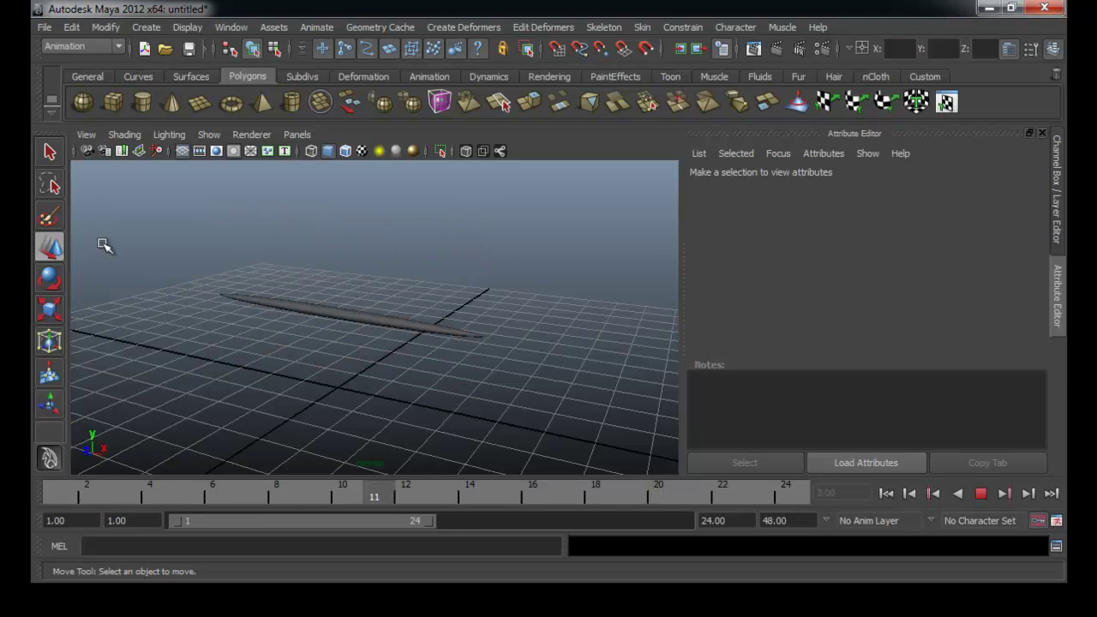
pyautogui.click(986, 495)
pyautogui.moveTo(755, 493); pyautogui.dragTo(60, 493)
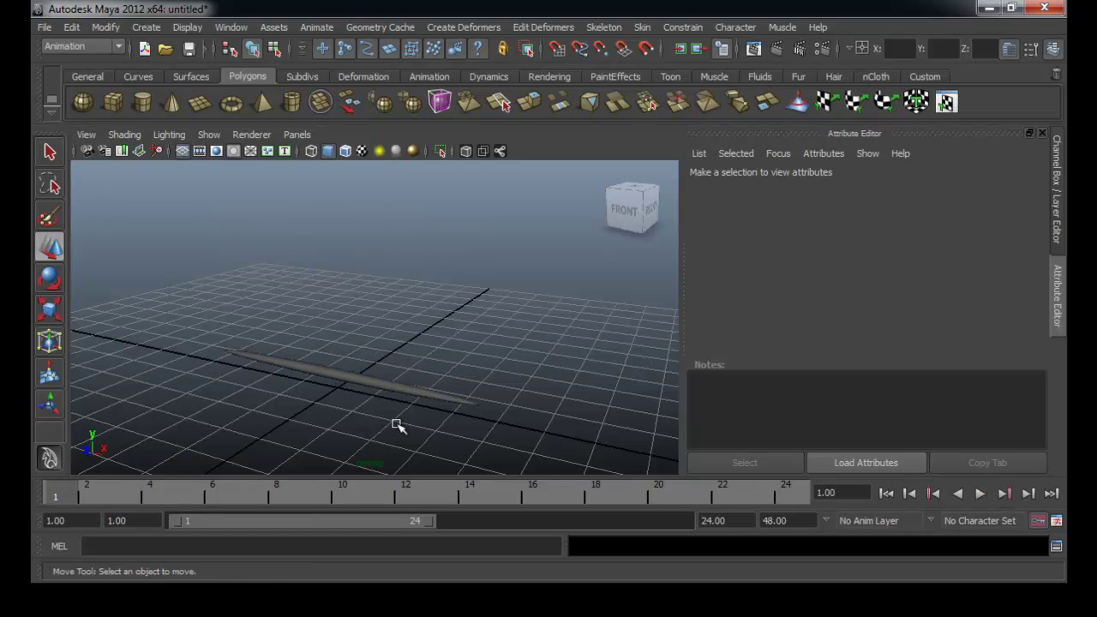
pyautogui.click(402, 388)
pyautogui.moveTo(631, 506); pyautogui.dragTo(802, 508)
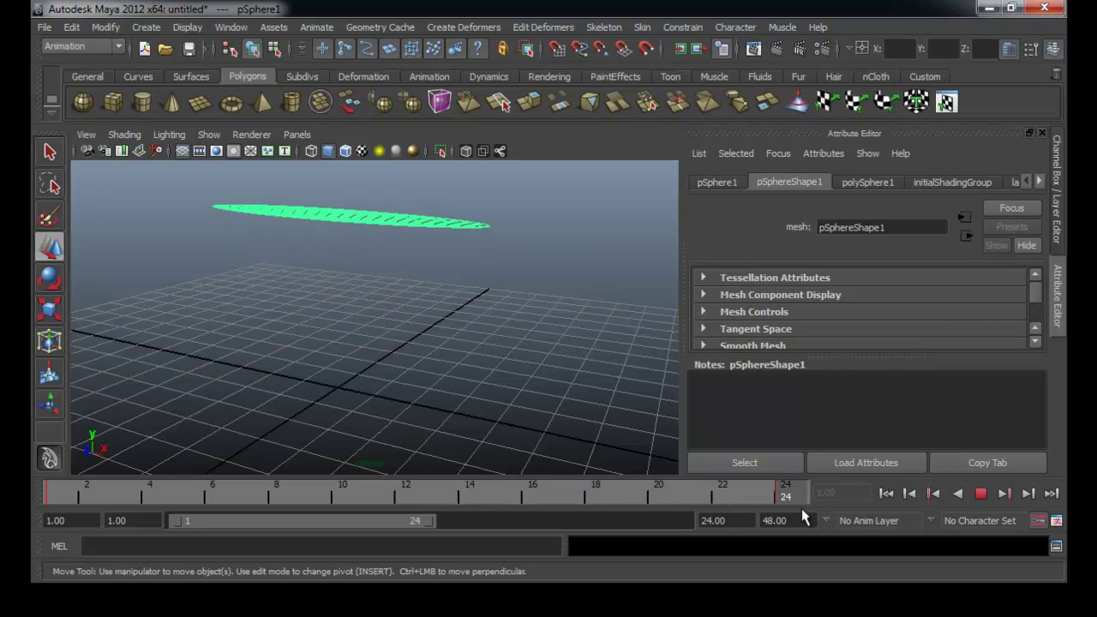
pyautogui.press('r')
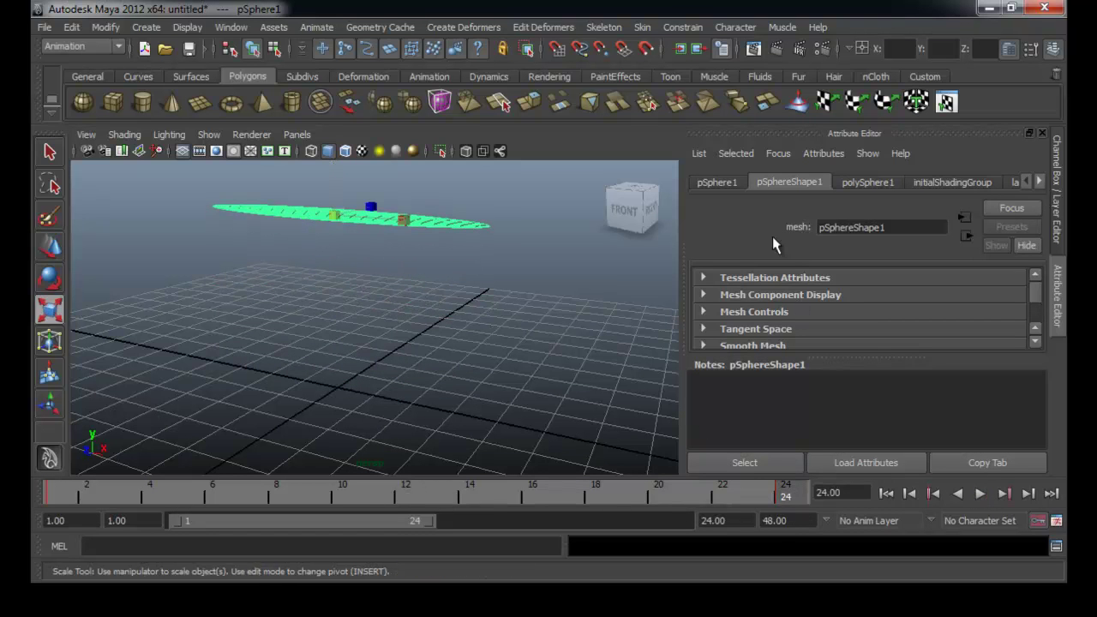
pyautogui.moveTo(515, 178)
pyautogui.keyDown('alt'); pyautogui.mouseDown()
pyautogui.moveTo(385, 248)
pyautogui.moveTo(403, 244)
pyautogui.mouseUp(); pyautogui.keyUp('alt')
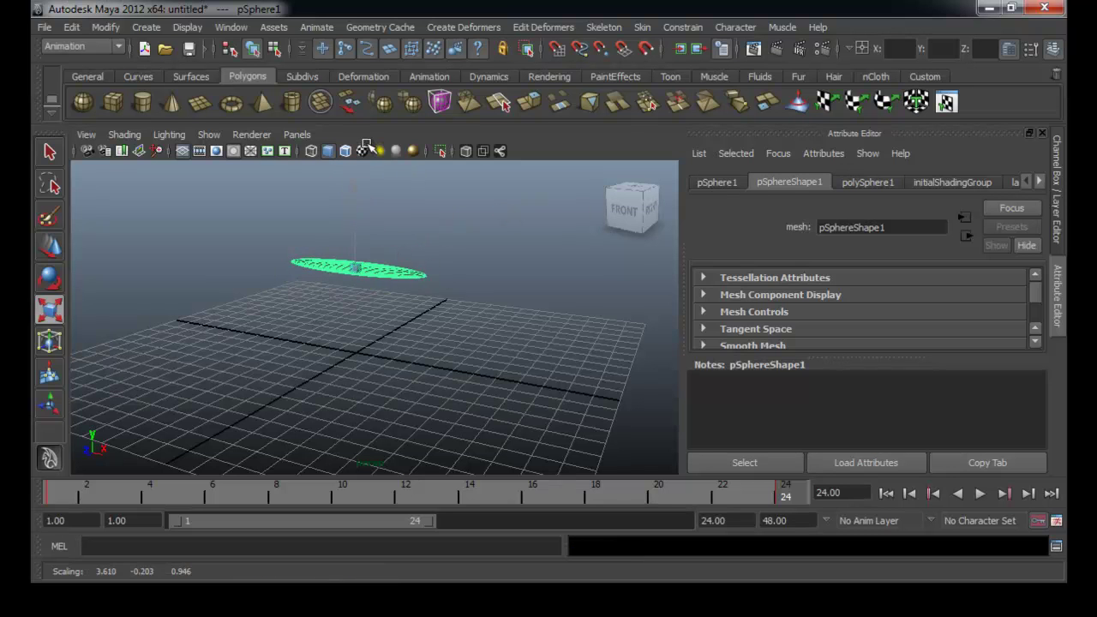
pyautogui.moveTo(351, 187)
pyautogui.mouseDown()
pyautogui.moveTo(385, 237)
pyautogui.moveTo(473, 242)
pyautogui.mouseUp()
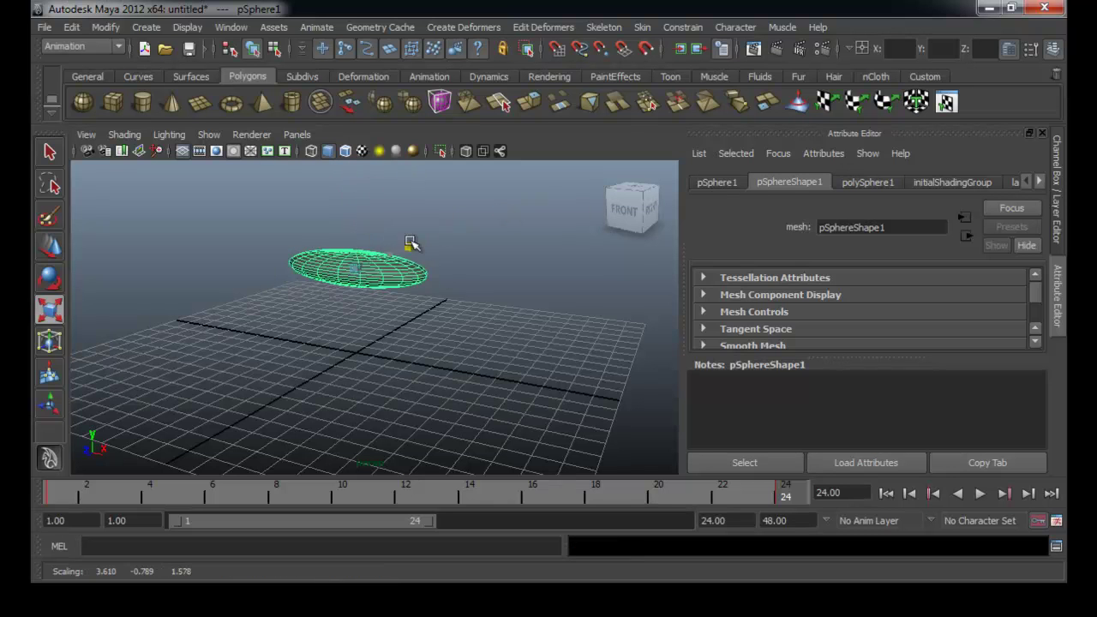
# Step: Rotate the sphere on X until it stands upright, then deselect and play the animation
pyautogui.press('e')
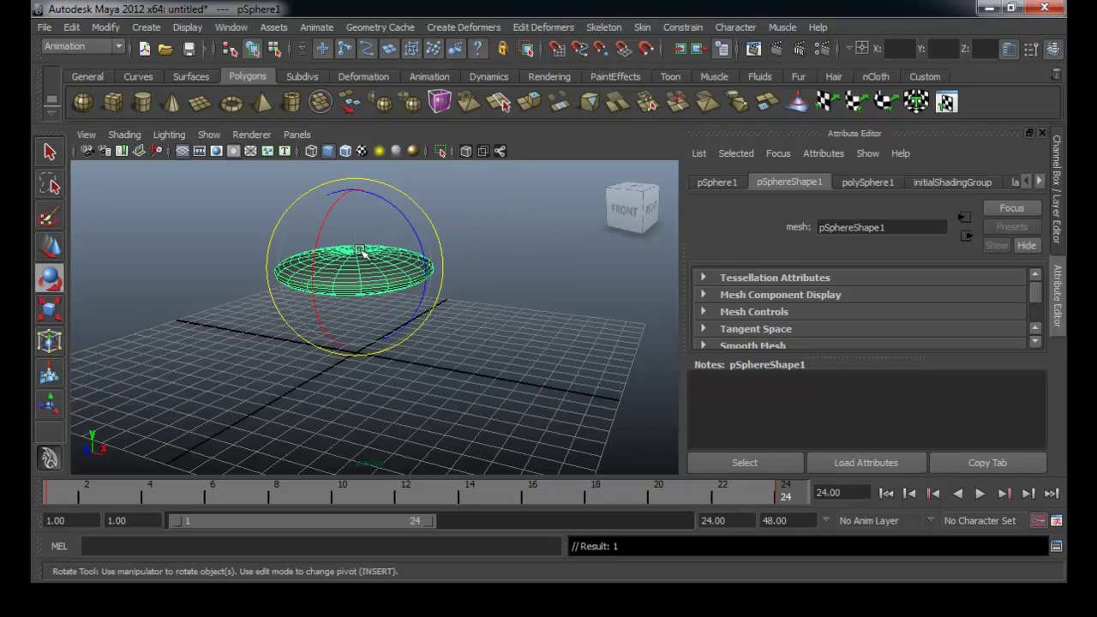
pyautogui.moveTo(322, 230); pyautogui.dragTo(351, 197)
pyautogui.moveTo(559, 228); pyautogui.dragTo(313, 152, button='middle')
pyautogui.moveTo(437, 301); pyautogui.dragTo(532, 259)
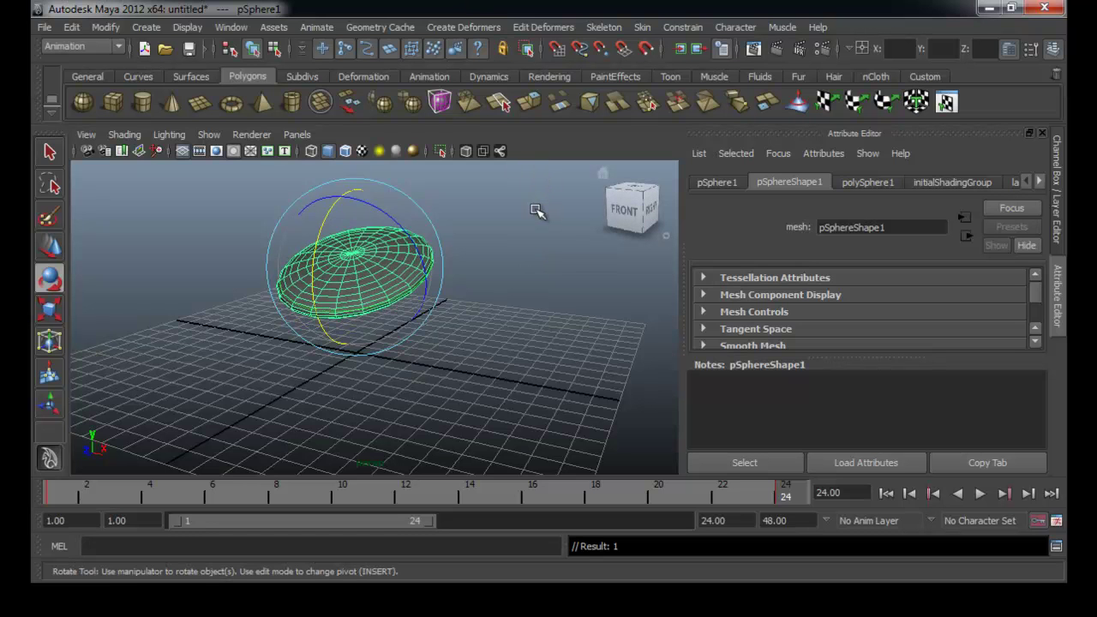
pyautogui.click(538, 211)
pyautogui.click(396, 283)
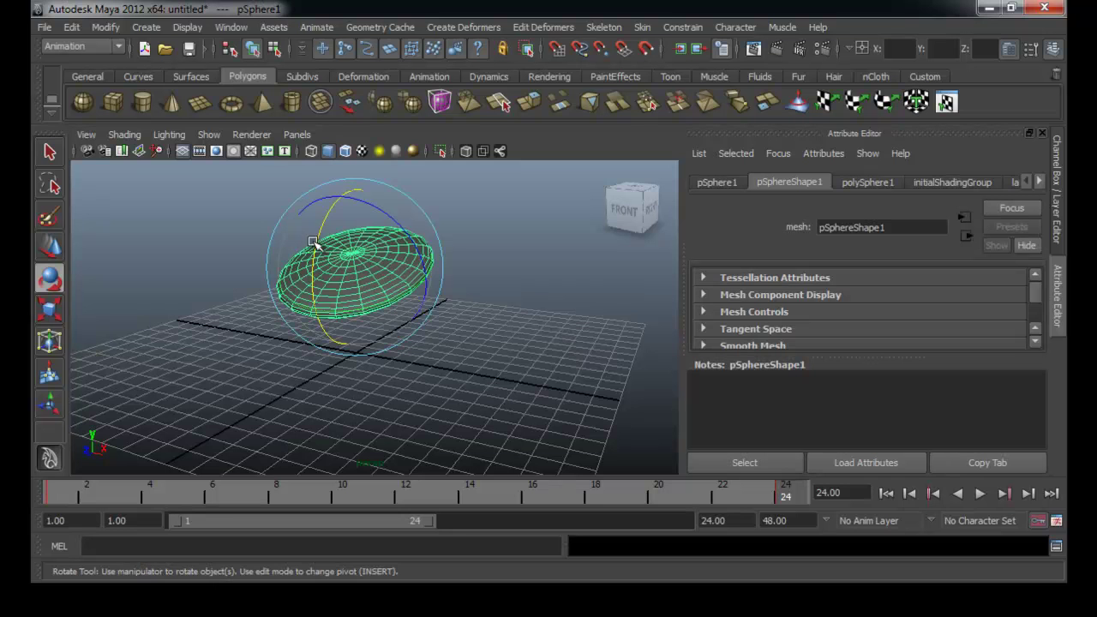
pyautogui.moveTo(313, 243); pyautogui.dragTo(334, 277)
pyautogui.moveTo(353, 449); pyautogui.dragTo(886, 392, button='middle')
pyautogui.moveTo(262, 431)
pyautogui.mouseDown(button='middle')
pyautogui.moveTo(664, 415)
pyautogui.moveTo(829, 486)
pyautogui.mouseUp(button='middle')
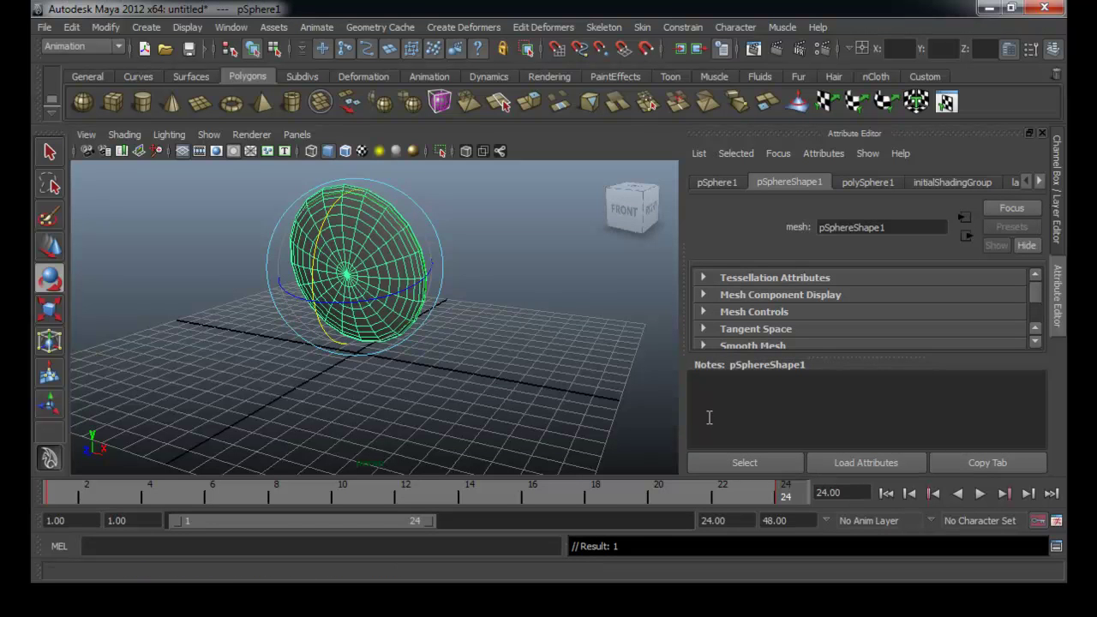
pyautogui.click(417, 274)
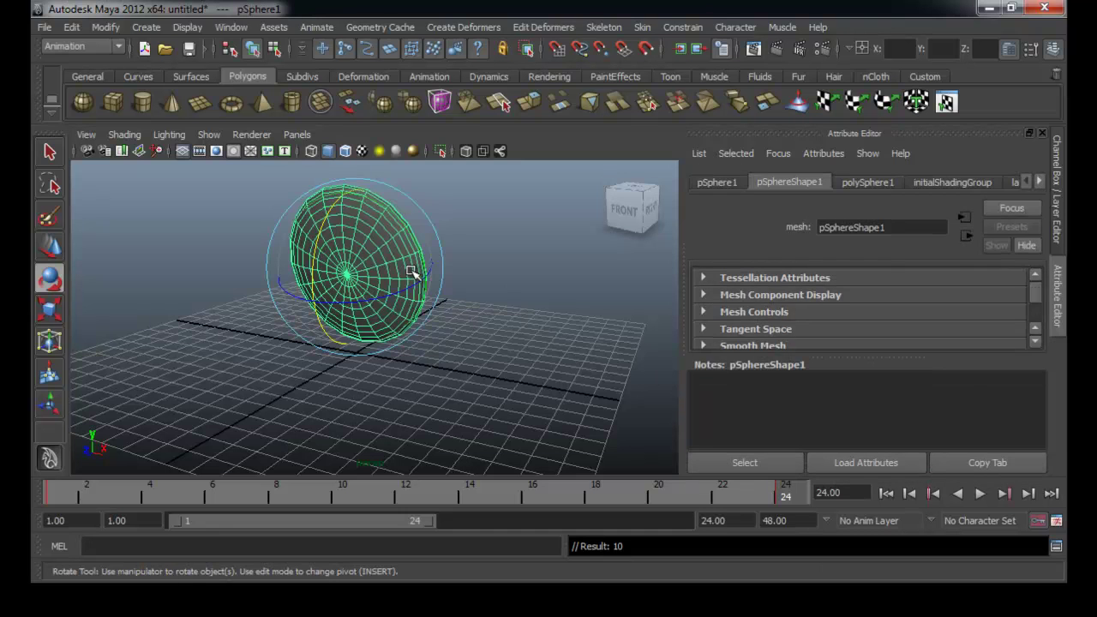
pyautogui.click(511, 360)
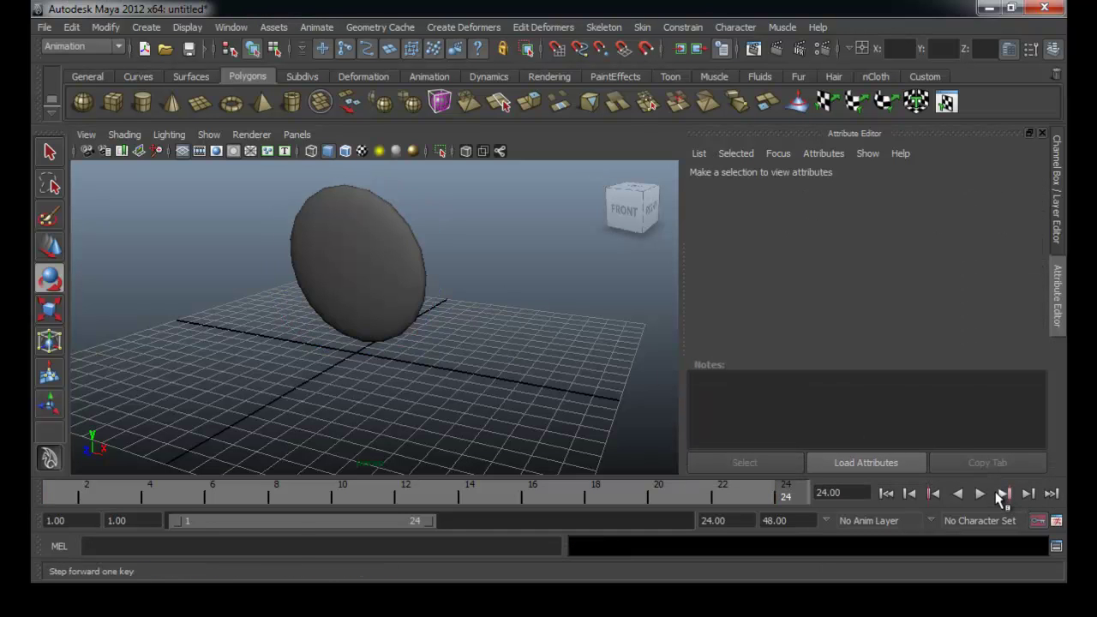
pyautogui.click(982, 495)
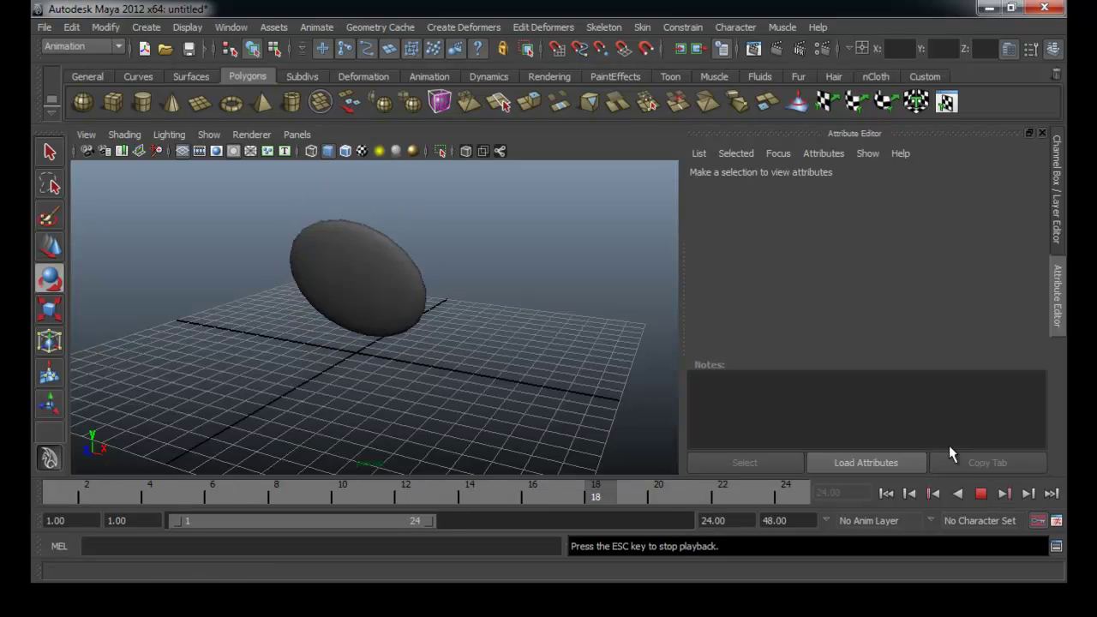
# Step: Scrub to frame 24 and select the sphere with the Move tool active
pyautogui.moveTo(152, 477)
pyautogui.mouseDown()
pyautogui.moveTo(784, 506)
pyautogui.moveTo(52, 496)
pyautogui.mouseUp()
pyautogui.moveTo(285, 500); pyautogui.dragTo(786, 506)
pyautogui.click(404, 226)
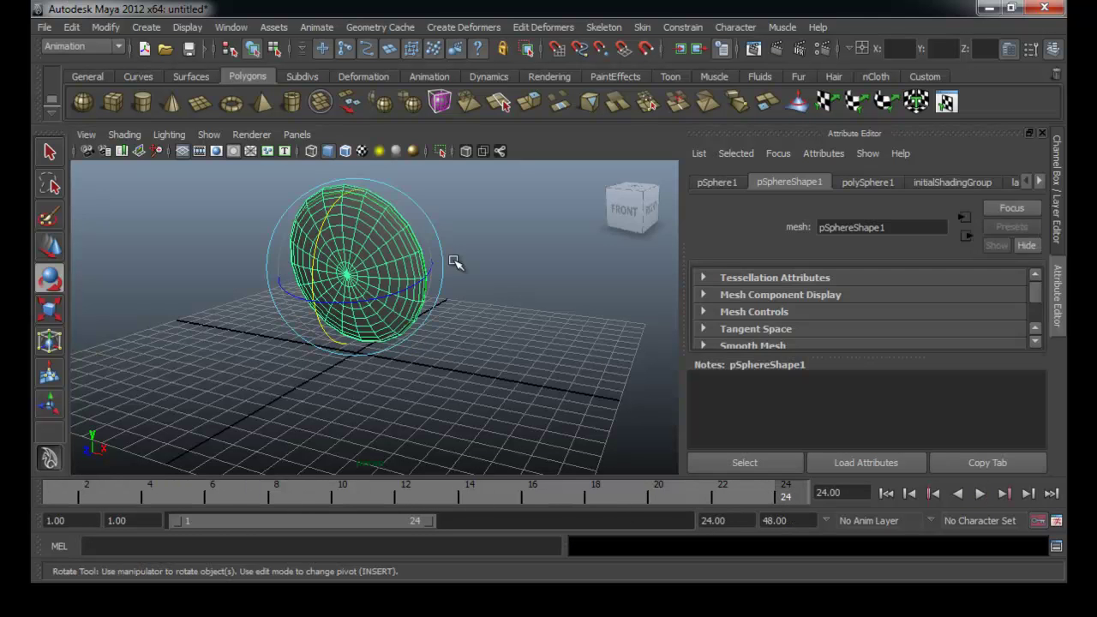
pyautogui.moveTo(563, 346)
pyautogui.keyDown('alt'); pyautogui.mouseDown()
pyautogui.moveTo(554, 375)
pyautogui.moveTo(466, 370)
pyautogui.moveTo(504, 375)
pyautogui.moveTo(451, 350)
pyautogui.moveTo(443, 333)
pyautogui.moveTo(604, 343)
pyautogui.mouseUp(); pyautogui.keyUp('alt')
pyautogui.press('w')
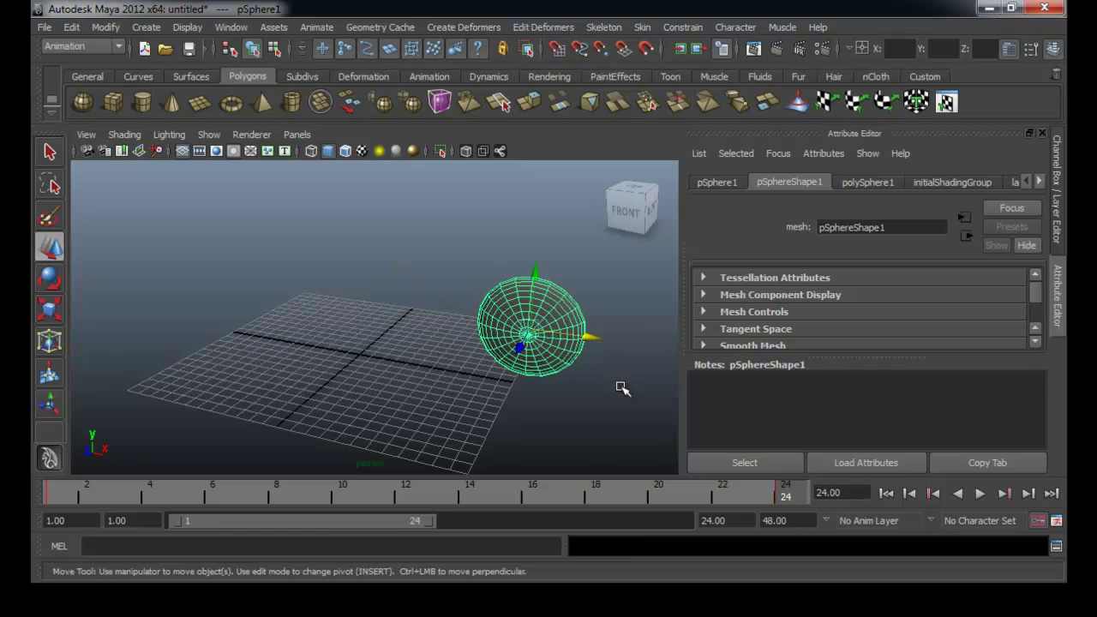
# Step: At frame 12, move the flattened sphere to the grid's upper left
pyautogui.click(622, 387)
pyautogui.click(885, 496)
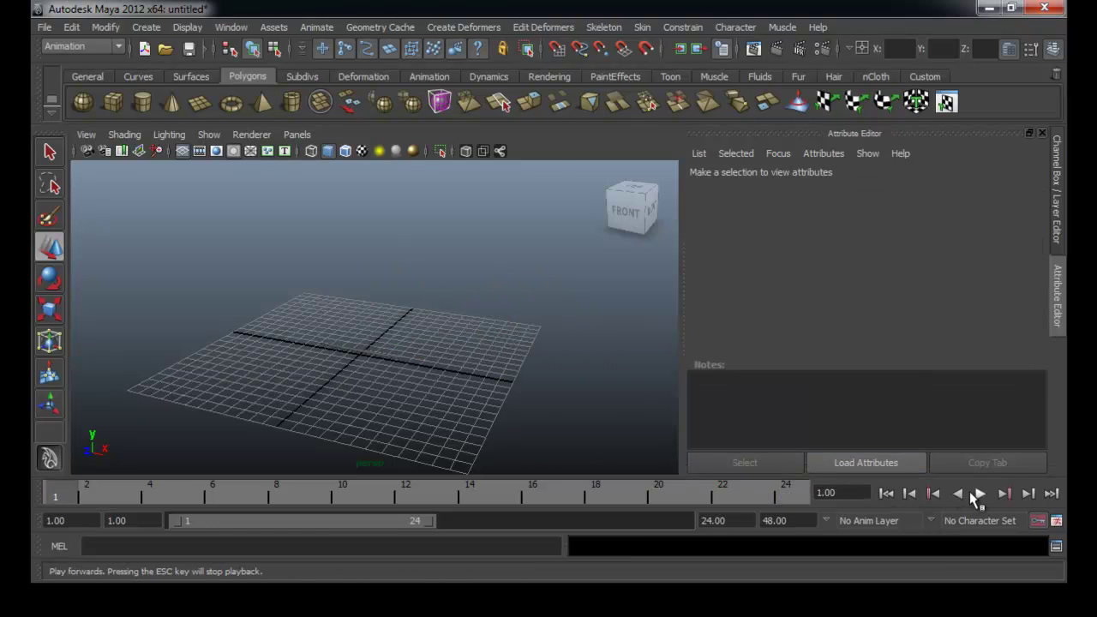
pyautogui.click(980, 493)
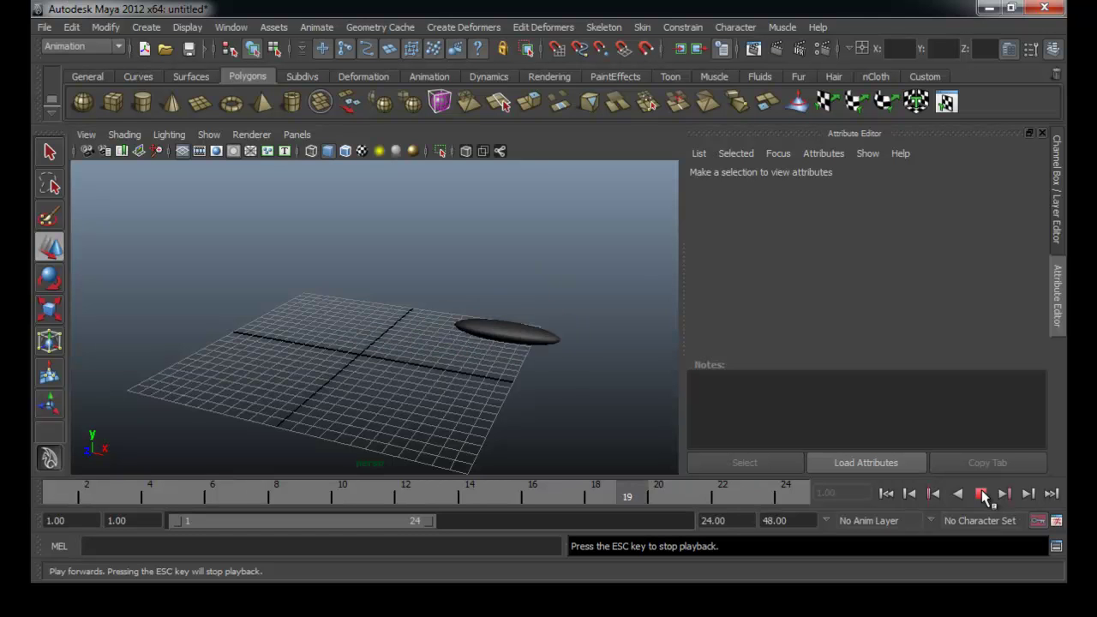
pyautogui.click(982, 494)
pyautogui.click(406, 498)
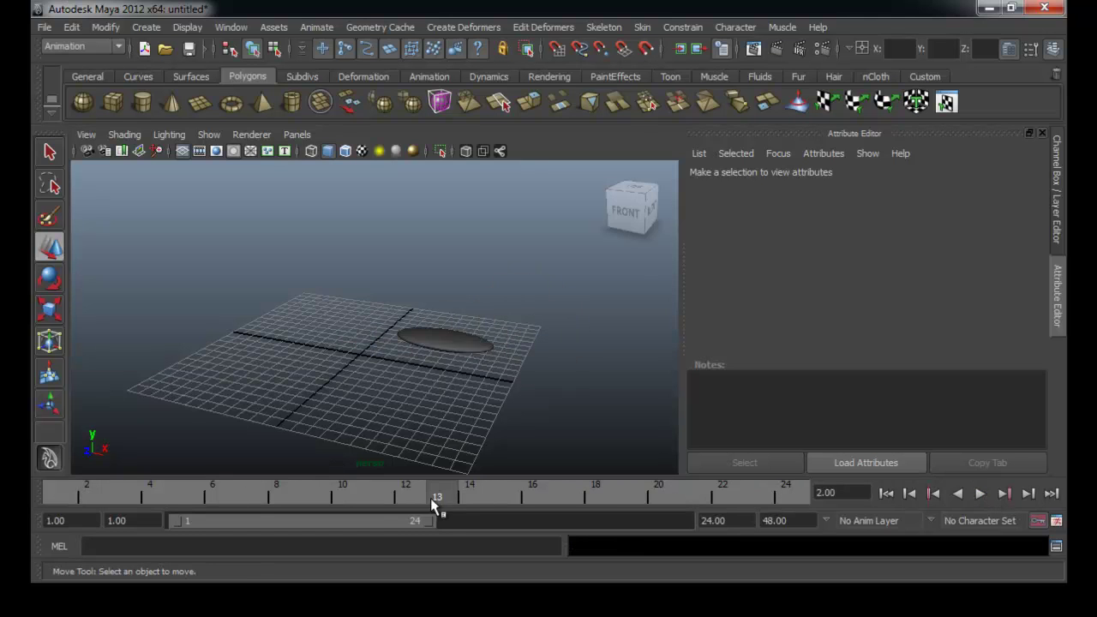
pyautogui.click(454, 345)
pyautogui.moveTo(478, 342); pyautogui.dragTo(246, 294)
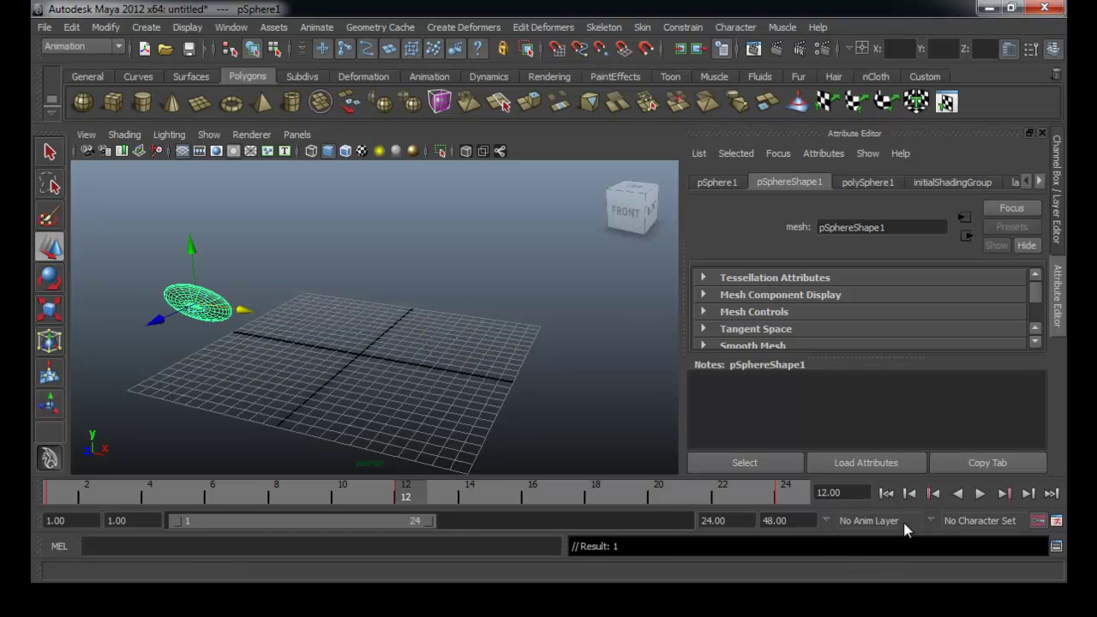
# Step: Replay the animation from frame 1, stop at frame 16, and deselect the sphere
pyautogui.click(886, 495)
pyautogui.click(980, 494)
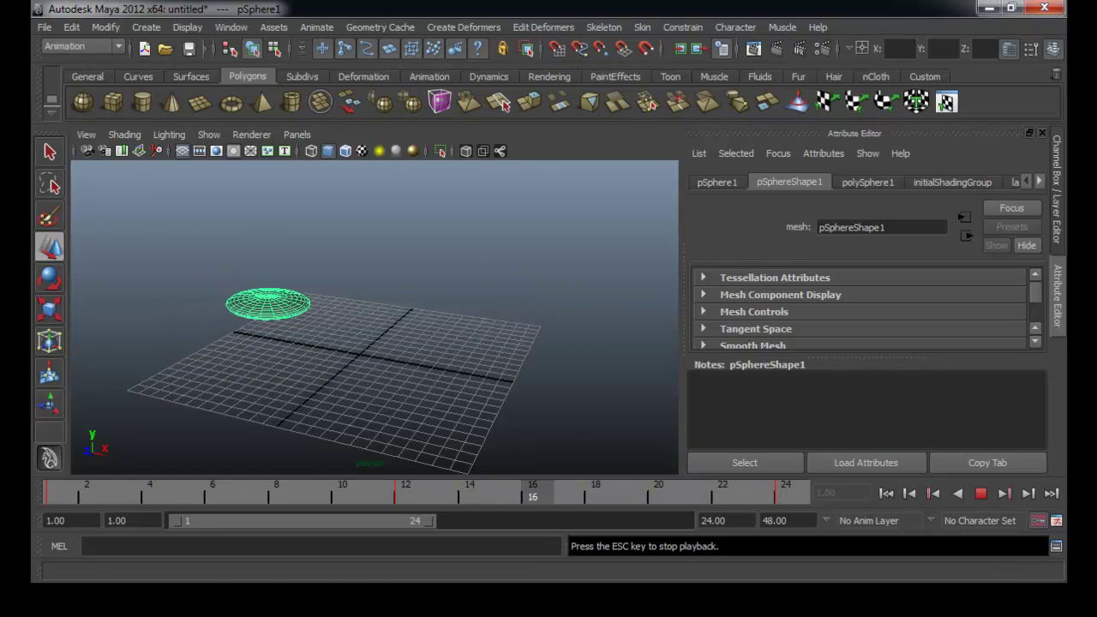
pyautogui.click(979, 495)
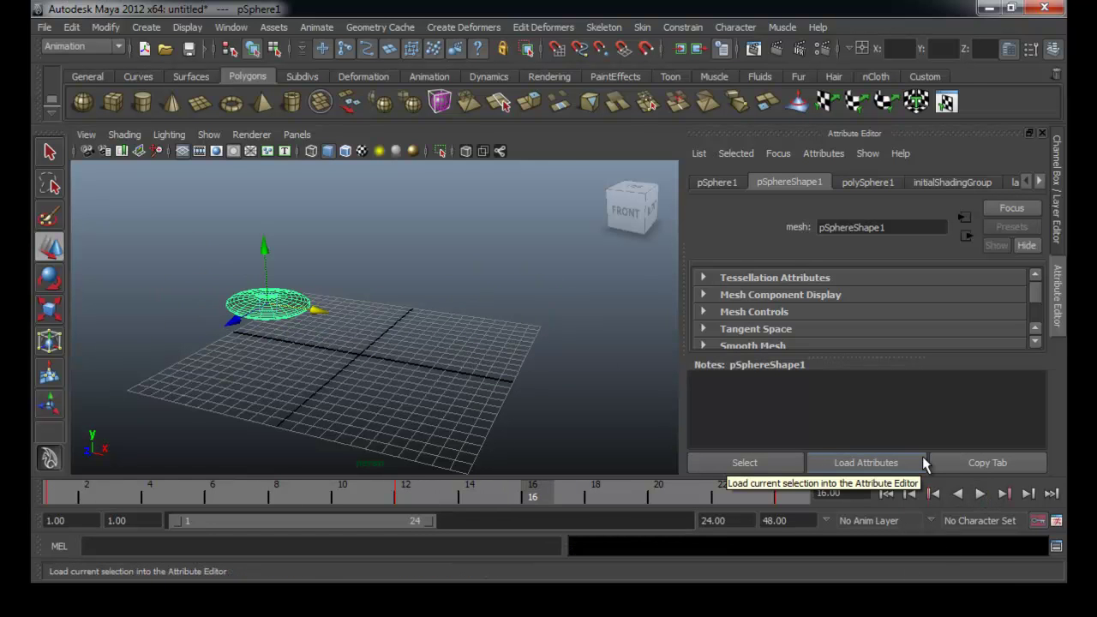
pyautogui.click(499, 329)
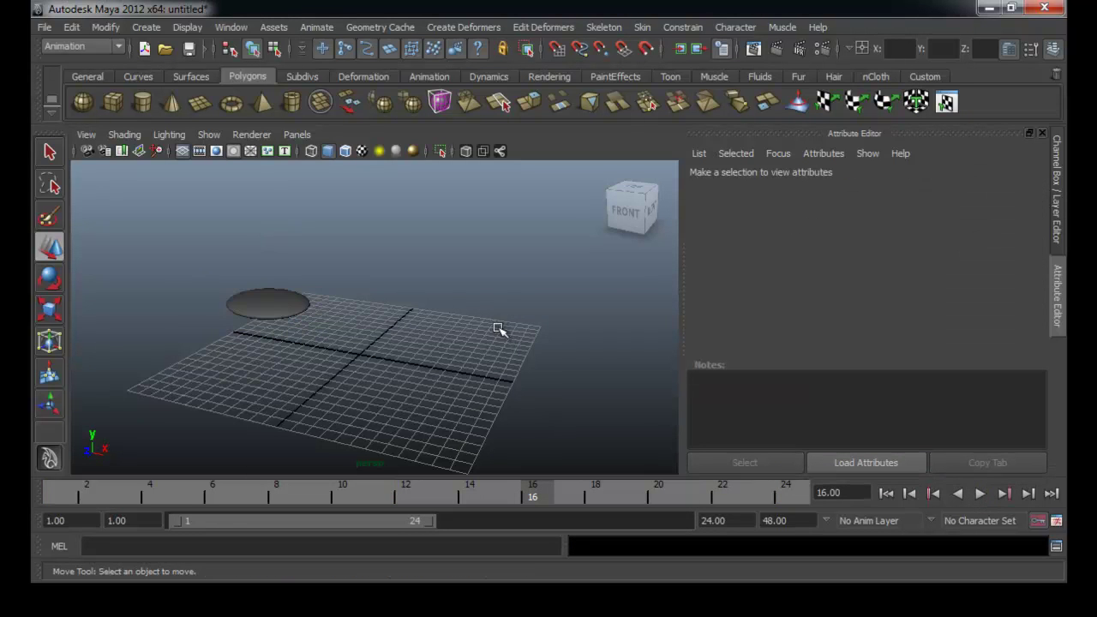
pyautogui.scroll(-2, 480, 341)
pyautogui.scroll(-2, 480, 339)
pyautogui.scroll(-2, 429, 326)
pyautogui.scroll(-2, 421, 309)
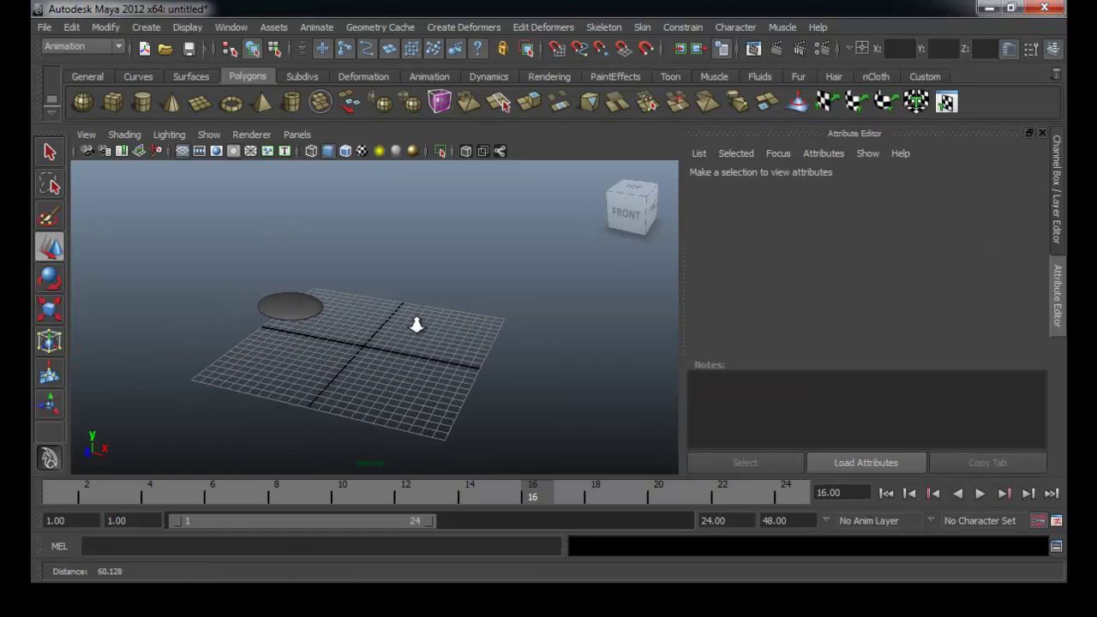
# Step: Create a polygon plane and scale it far beyond the grid as a floor
pyautogui.keyDown('alt'); pyautogui.moveTo(404, 312); pyautogui.dragTo(395, 314); pyautogui.keyUp('alt')
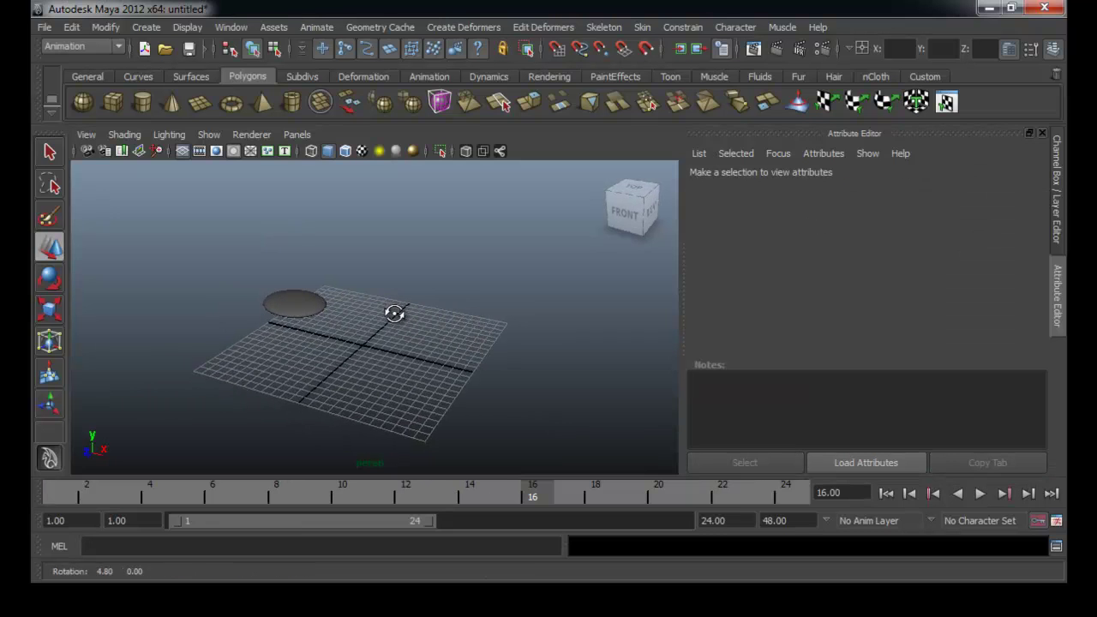
pyautogui.click(202, 107)
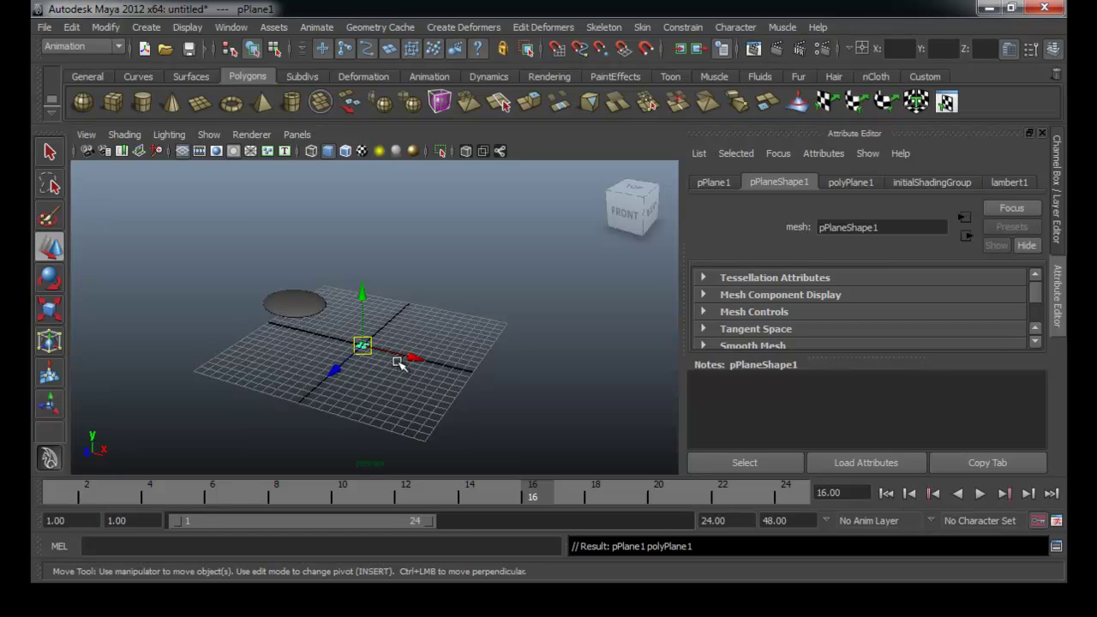
pyautogui.press('r')
pyautogui.moveTo(366, 346); pyautogui.dragTo(634, 290)
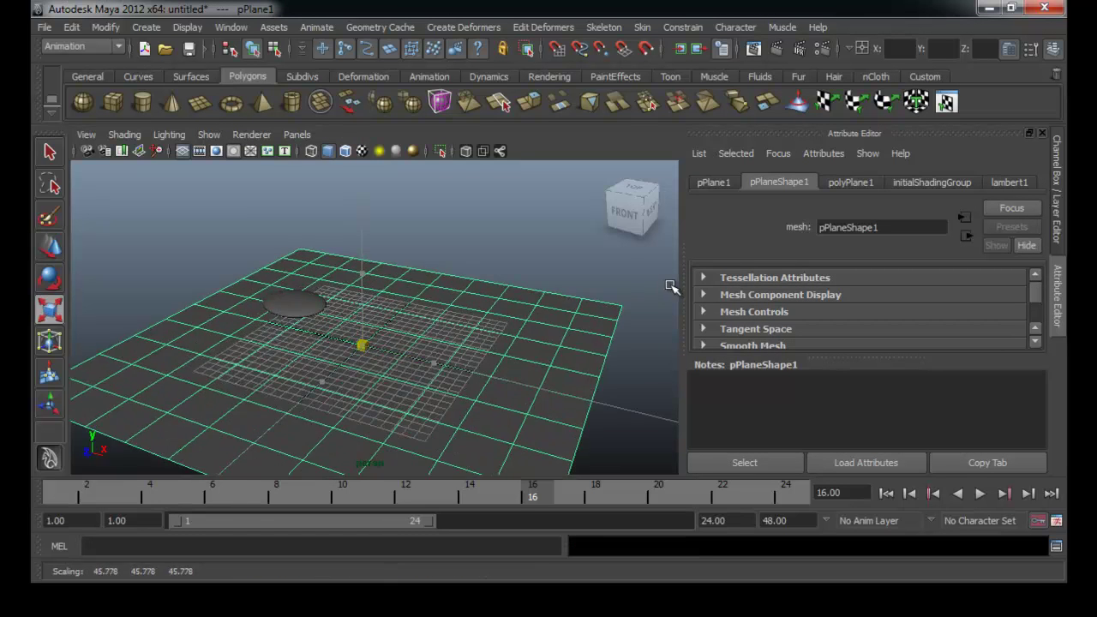
pyautogui.click(449, 252)
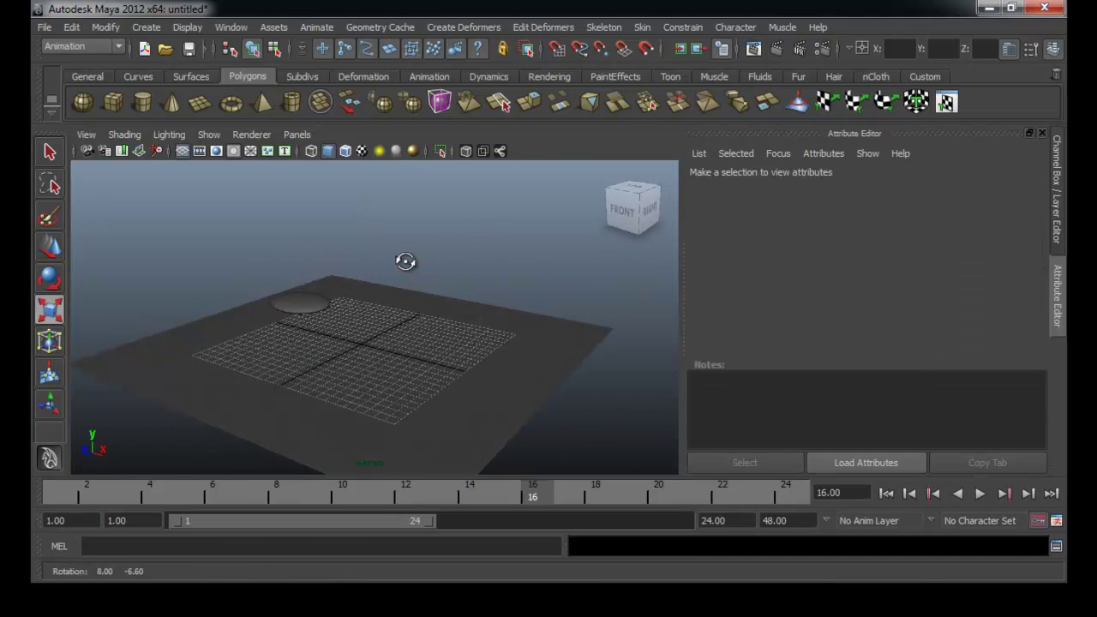
# Step: Rewind to frame 1 and replay the animation
pyautogui.moveTo(445, 285)
pyautogui.keyDown('alt'); pyautogui.mouseDown()
pyautogui.moveTo(463, 280)
pyautogui.moveTo(449, 281)
pyautogui.mouseUp(); pyautogui.keyUp('alt')
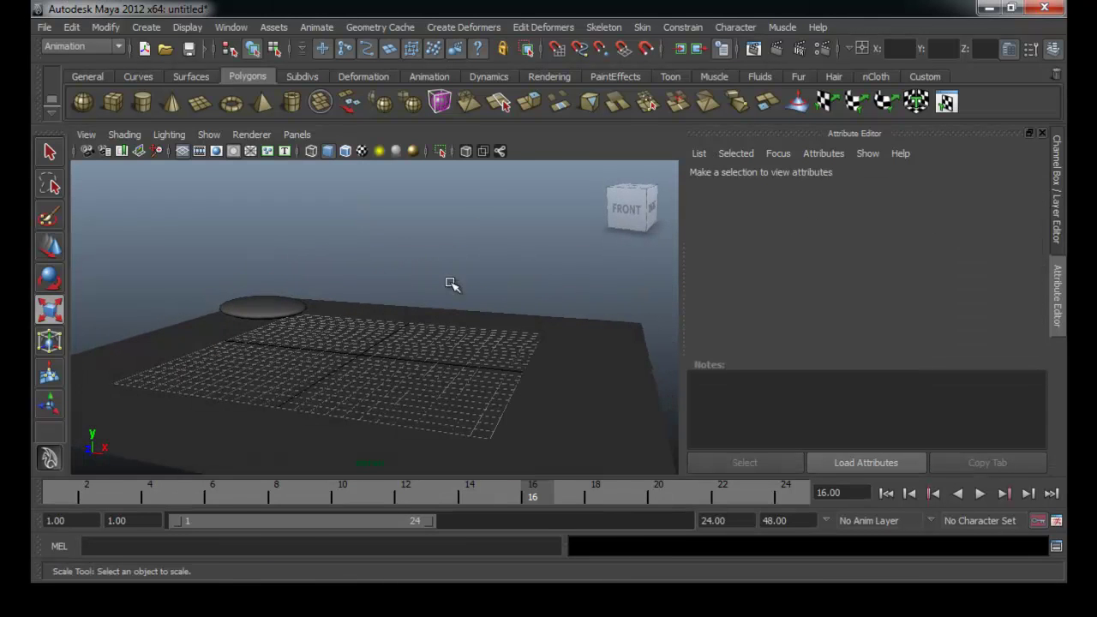
pyautogui.click(887, 497)
pyautogui.click(980, 495)
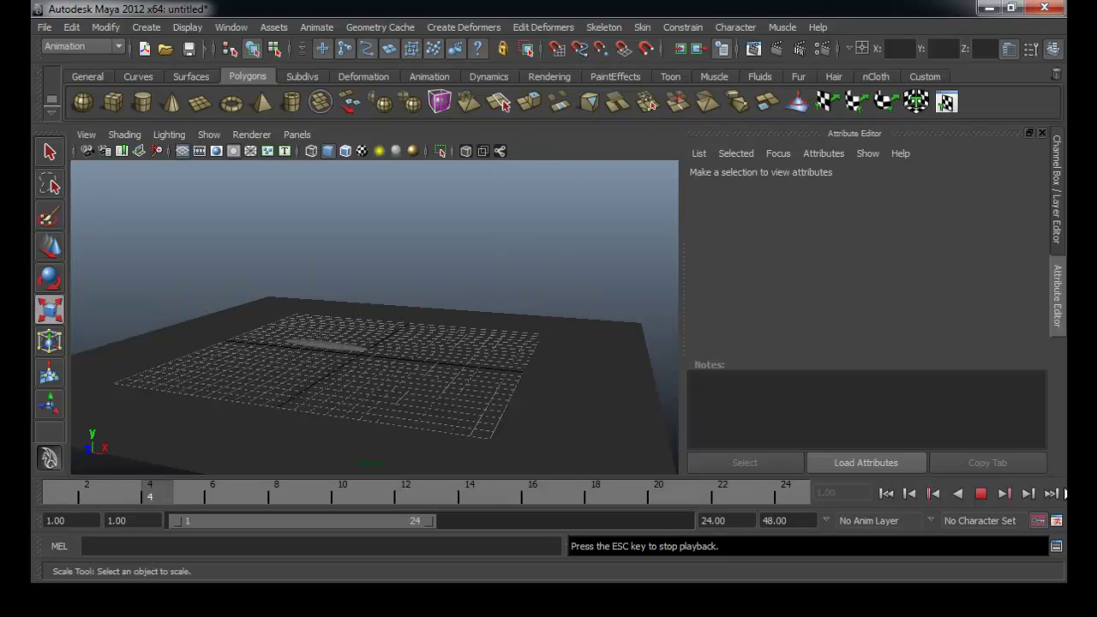
# Step: Stop playback and scale the floor plane pPlane1 down to roughly the grid's size
pyautogui.click(981, 494)
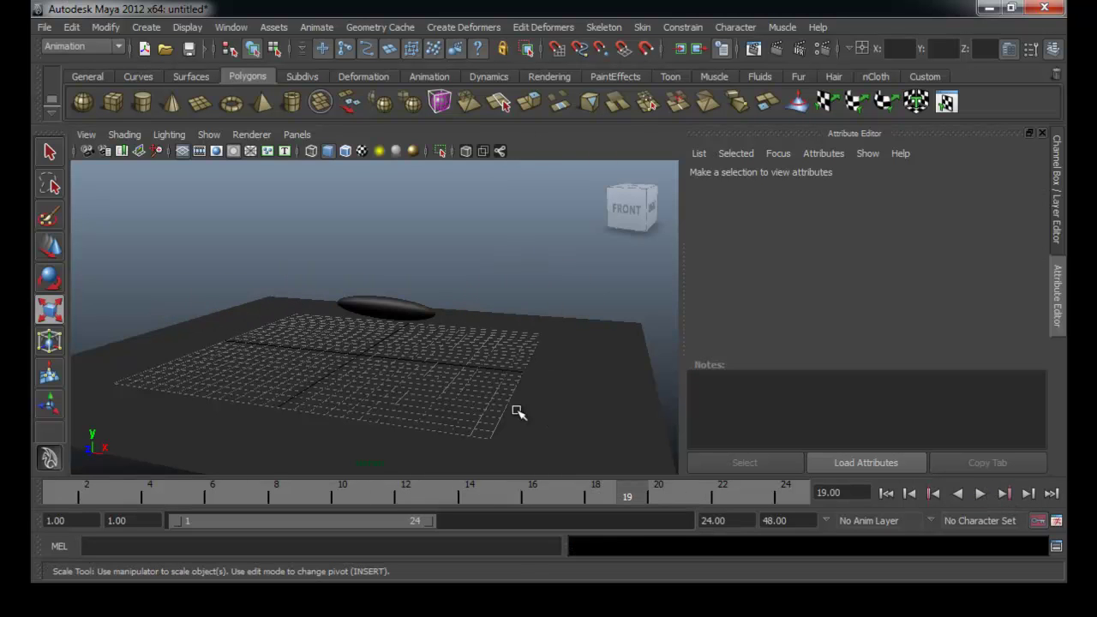
pyautogui.click(517, 413)
pyautogui.moveTo(360, 359)
pyautogui.mouseDown()
pyautogui.moveTo(715, 331)
pyautogui.moveTo(421, 355)
pyautogui.moveTo(31, 343)
pyautogui.moveTo(852, 363)
pyautogui.mouseUp()
pyautogui.moveTo(378, 356)
pyautogui.mouseDown()
pyautogui.moveTo(808, 360)
pyautogui.moveTo(220, 355)
pyautogui.moveTo(325, 338)
pyautogui.mouseUp()
pyautogui.click(495, 249)
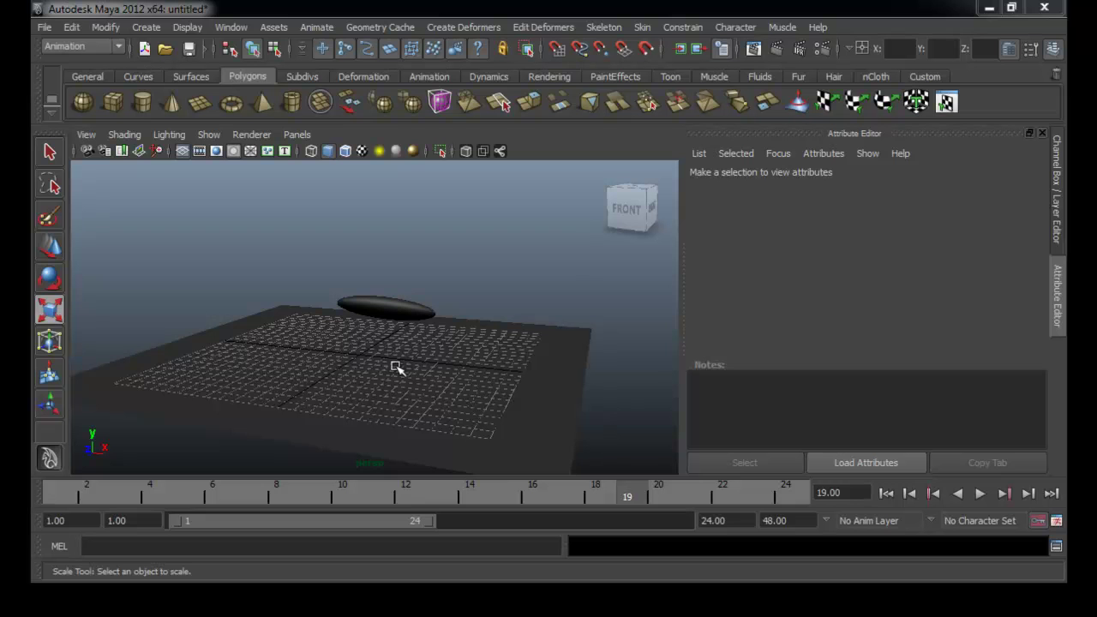
# Step: Replay from frame 1 to check the resized floor, then marquee-select the plane again
pyautogui.click(490, 320)
pyautogui.click(503, 300)
pyautogui.click(477, 386)
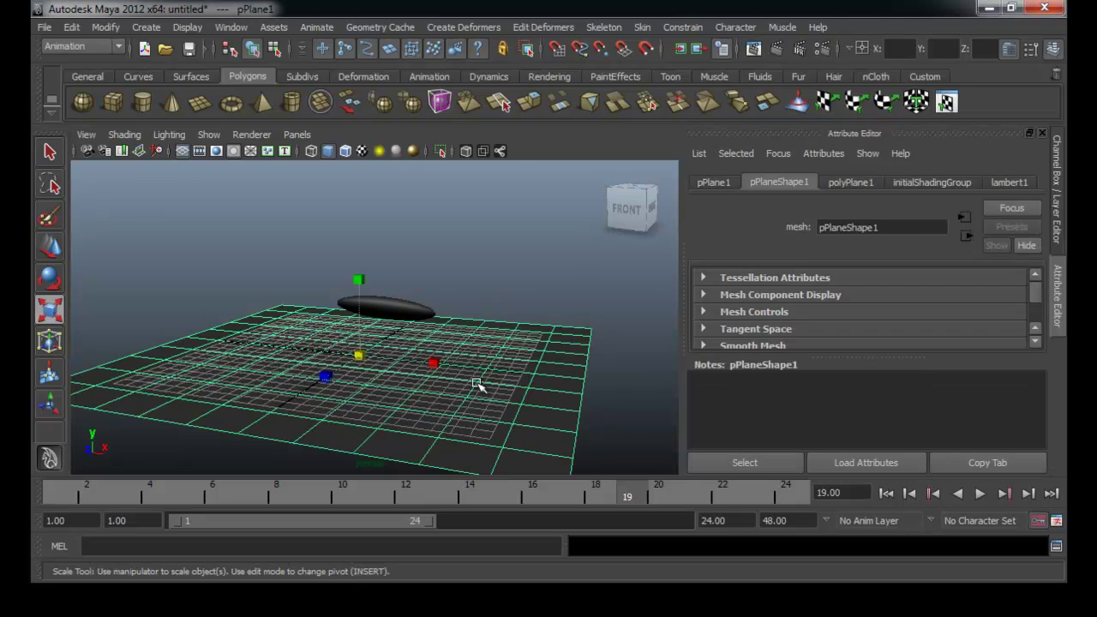
pyautogui.scroll(-2, 478, 390)
pyautogui.scroll(-2, 473, 399)
pyautogui.scroll(-2, 429, 394)
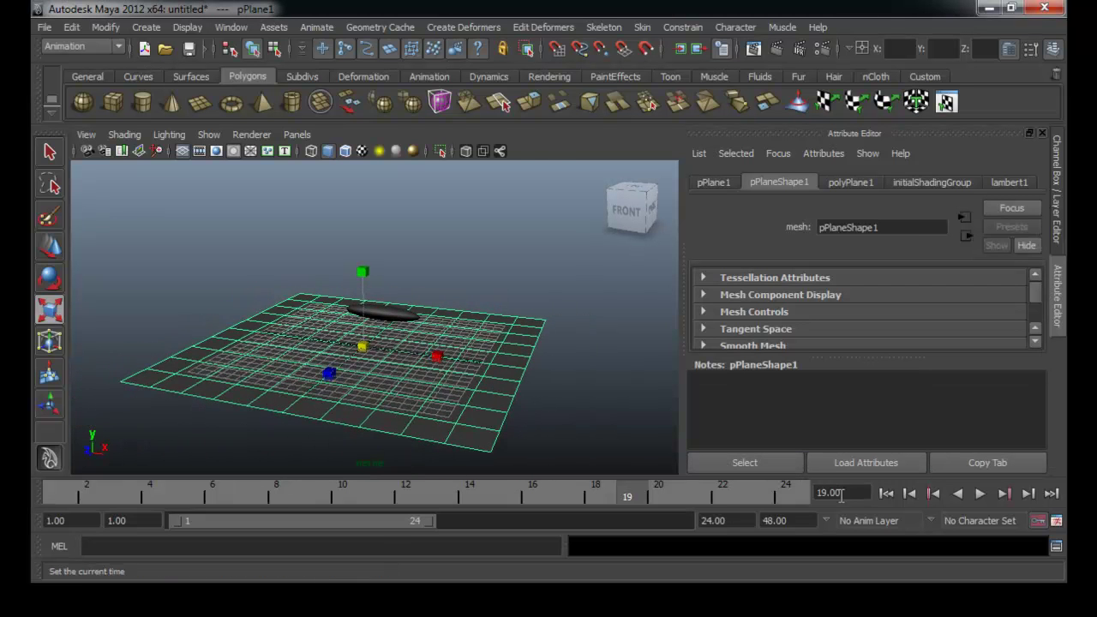
pyautogui.click(878, 504)
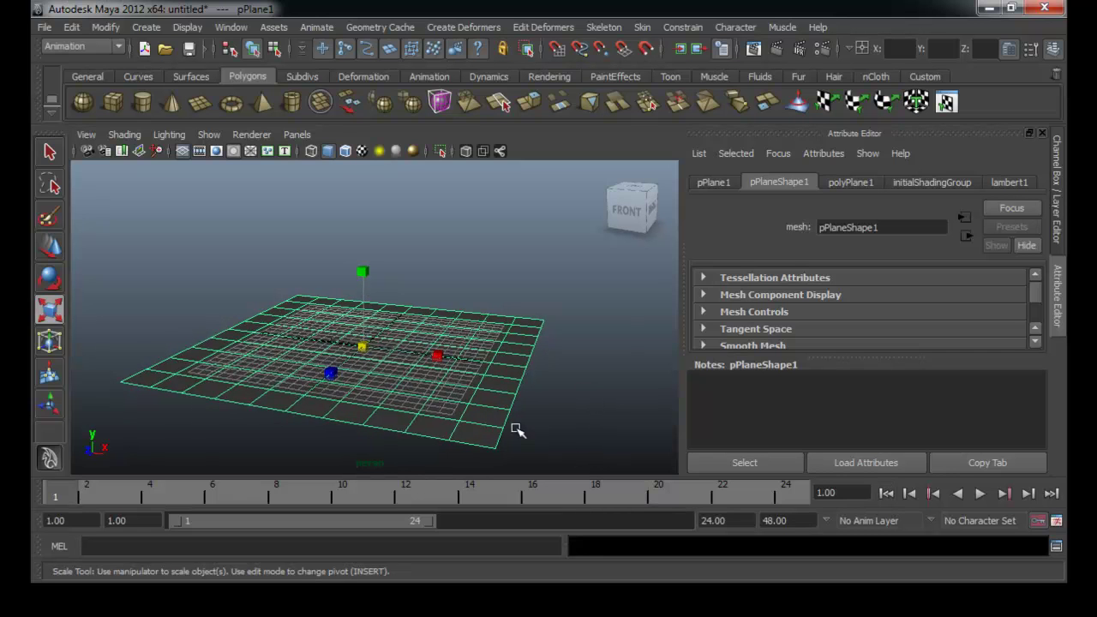
pyautogui.click(977, 495)
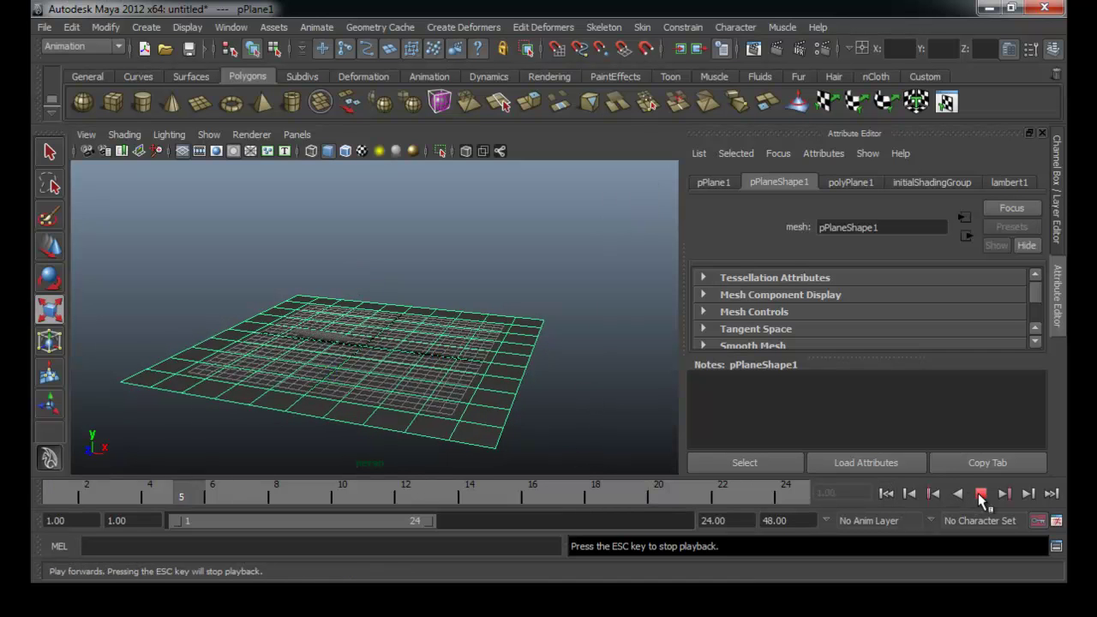
pyautogui.click(982, 496)
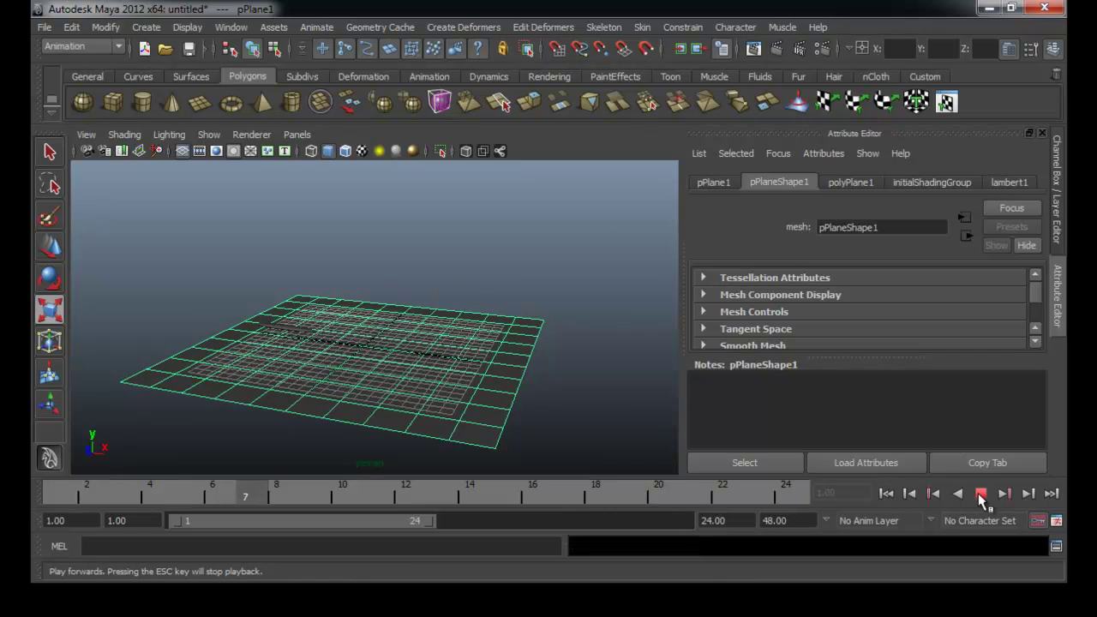
pyautogui.press('r')
pyautogui.click(184, 251)
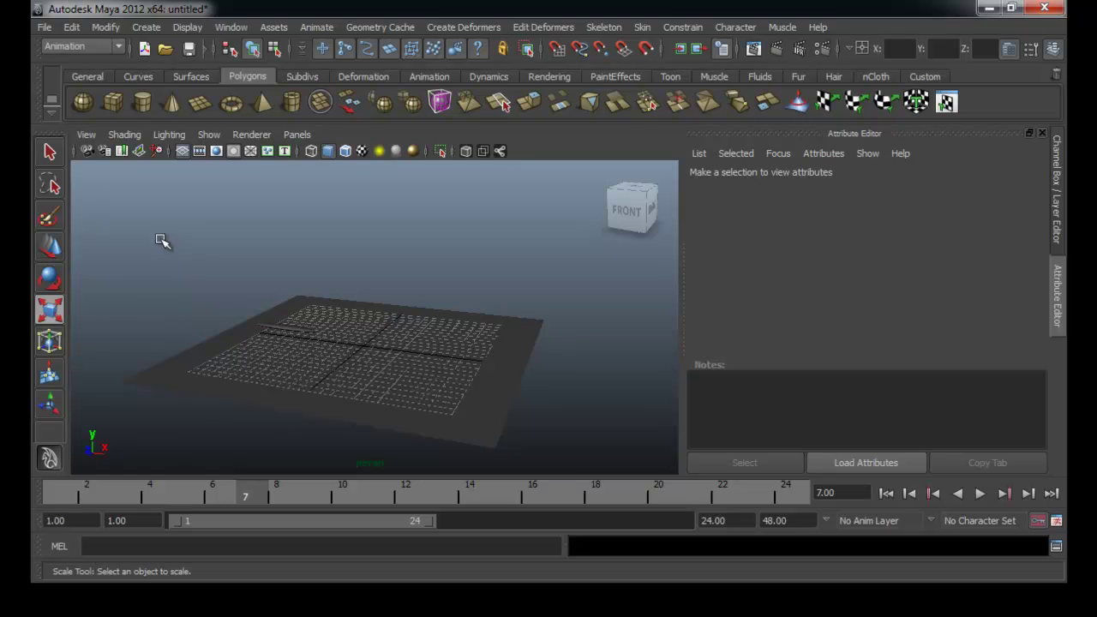
pyautogui.moveTo(405, 403); pyautogui.dragTo(420, 402)
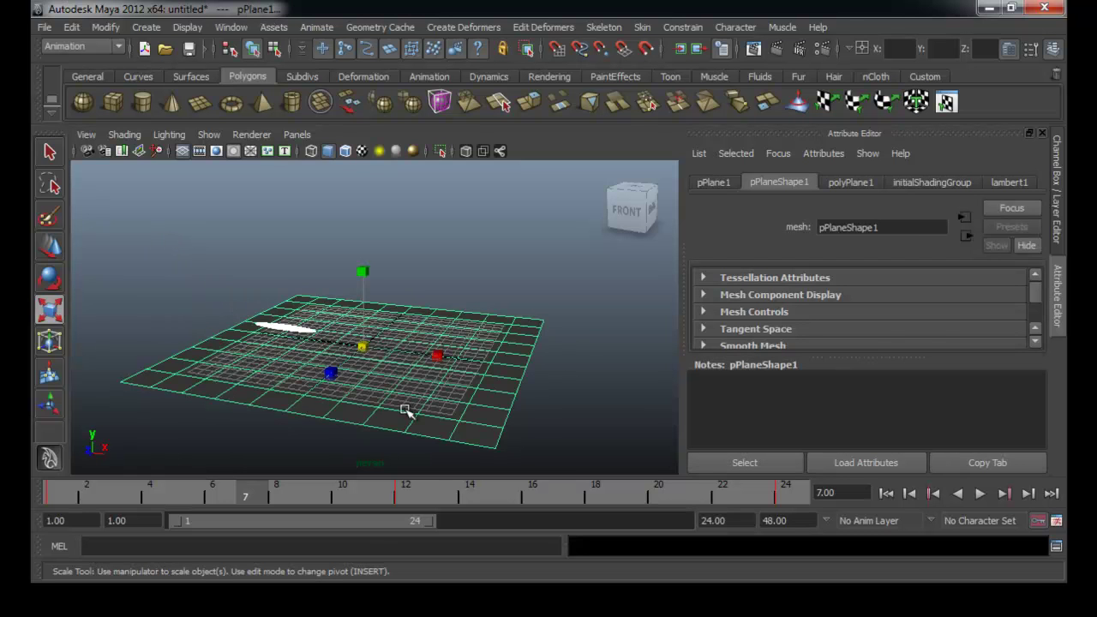
# Step: Start a new scene with File > New Scene, choosing Don't Save for the current one
pyautogui.click(44, 26)
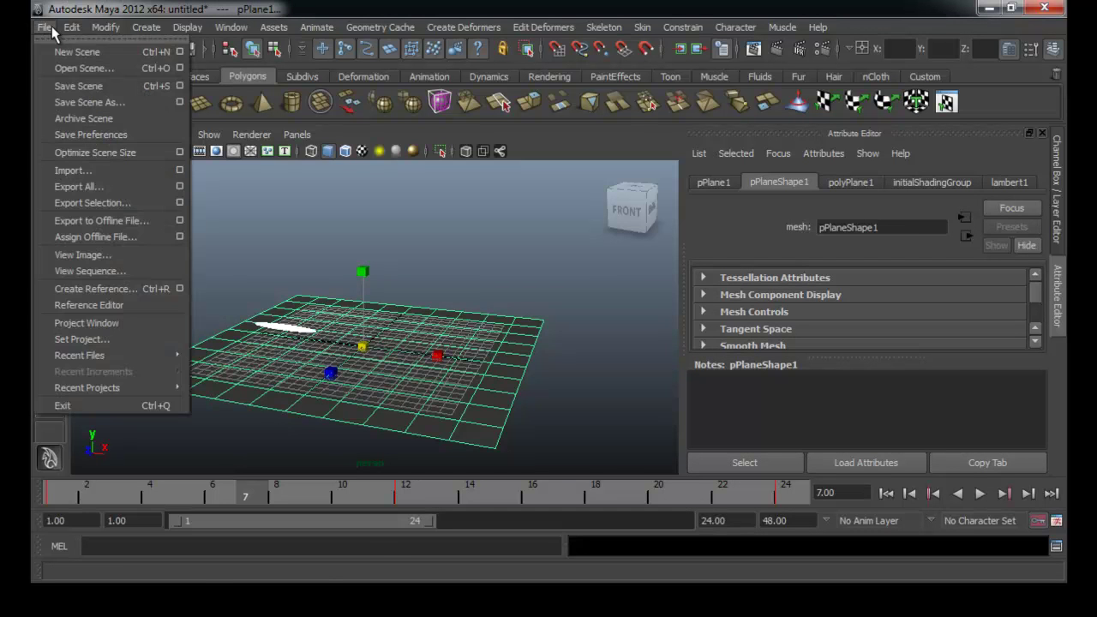
pyautogui.click(86, 47)
pyautogui.click(567, 307)
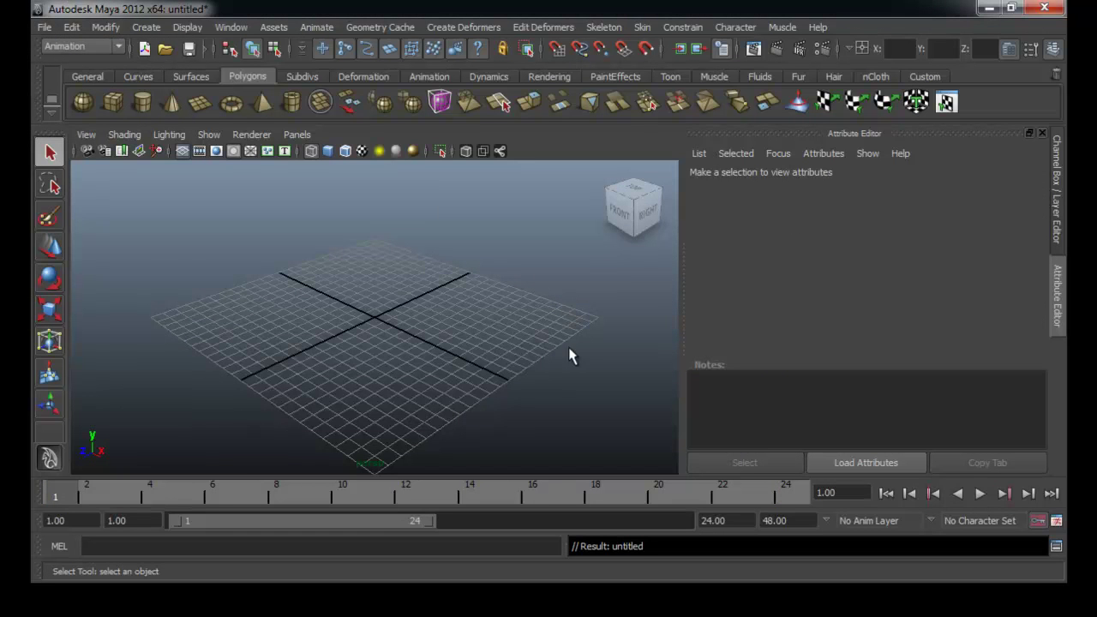
pyautogui.scroll(-3, 492, 345)
pyautogui.scroll(-3, 411, 331)
pyautogui.scroll(5, 363, 320)
pyautogui.scroll(3, 364, 320)
pyautogui.scroll(2, 455, 350)
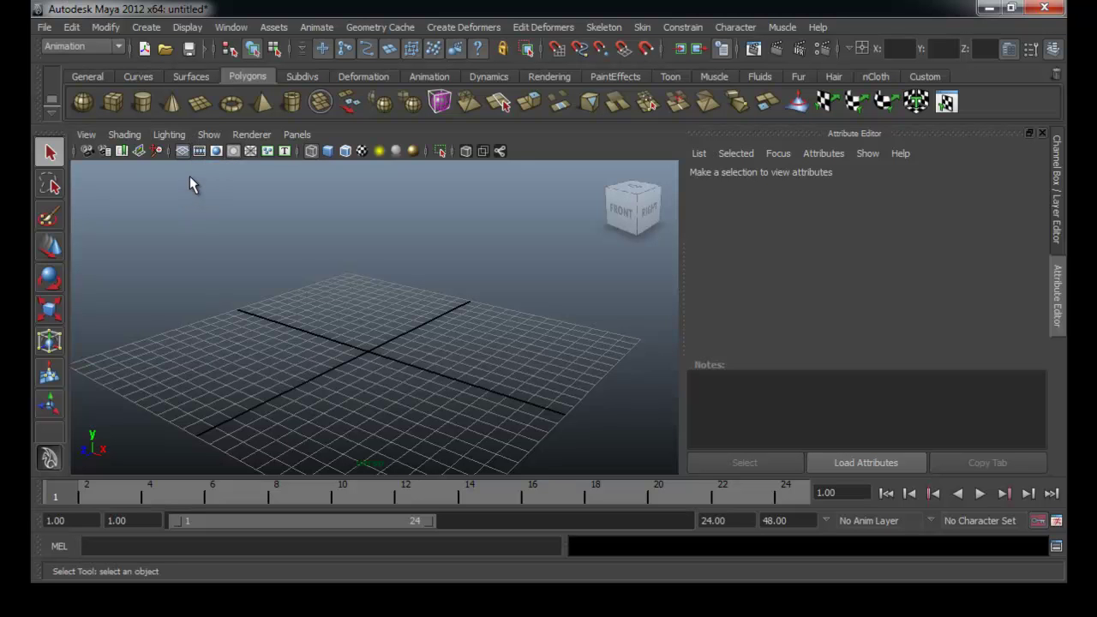
pyautogui.keyDown('alt'); pyautogui.moveTo(300, 291); pyautogui.dragTo(313, 297); pyautogui.keyUp('alt')
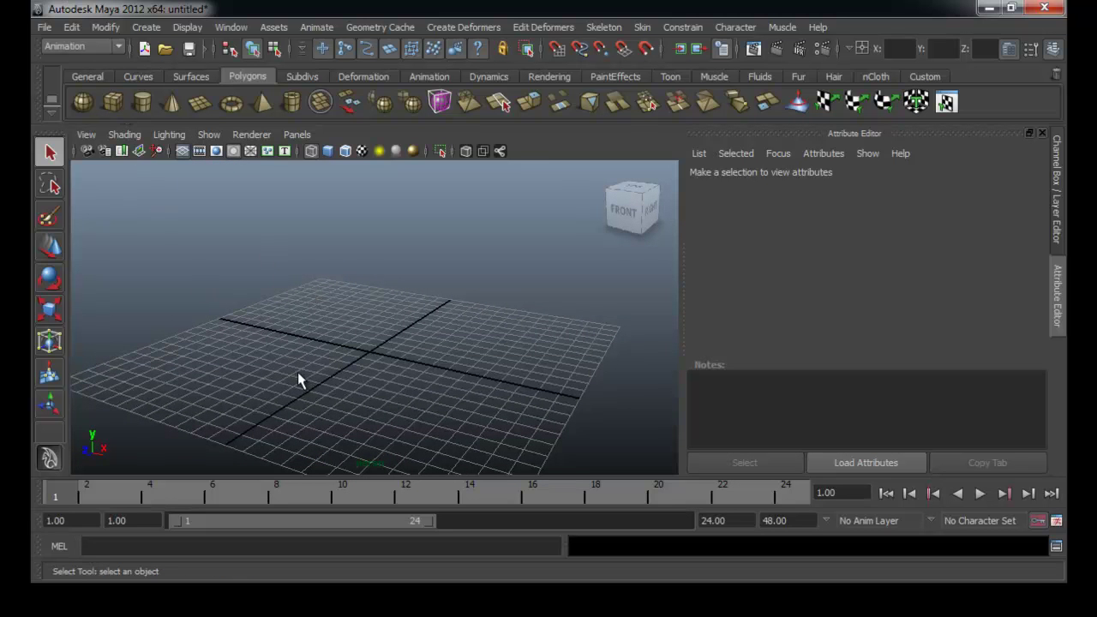
# Step: Create a polygon cube, stretch it into a long box, and raise it off the grid
pyautogui.click(115, 105)
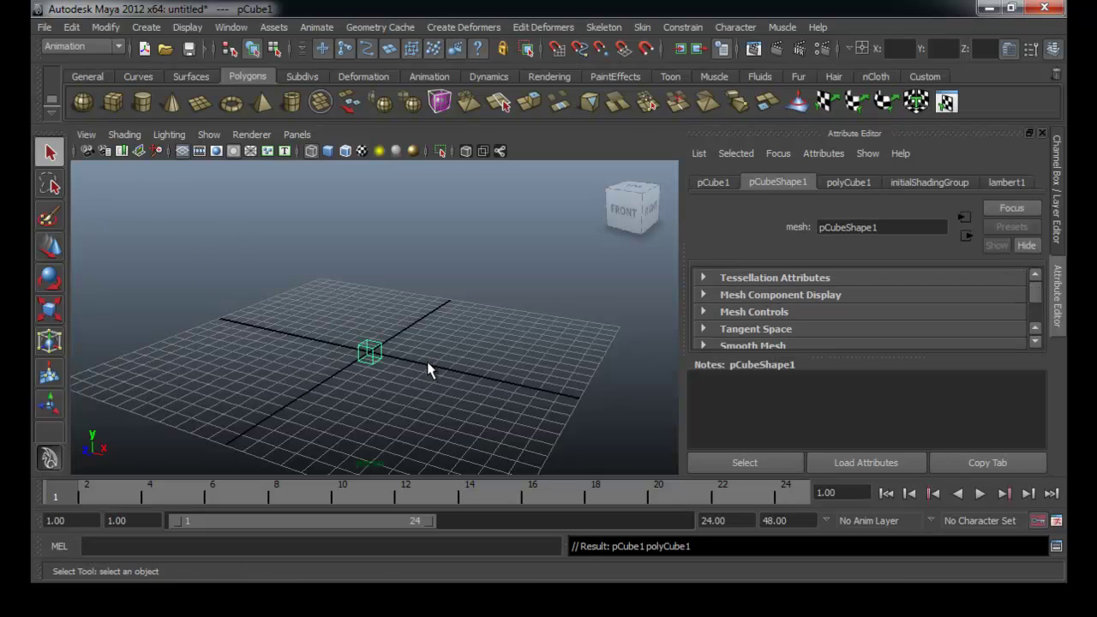
pyautogui.press('r')
pyautogui.moveTo(383, 360)
pyautogui.mouseDown()
pyautogui.moveTo(407, 350)
pyautogui.moveTo(722, 429)
pyautogui.mouseUp()
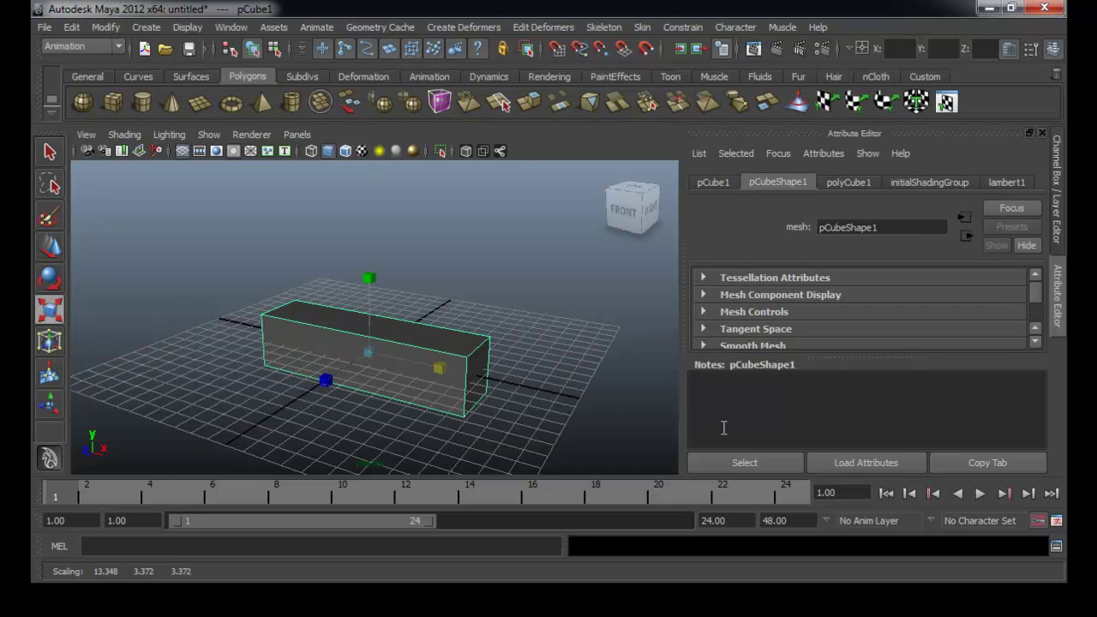
pyautogui.press('w')
pyautogui.moveTo(377, 298); pyautogui.dragTo(373, 257)
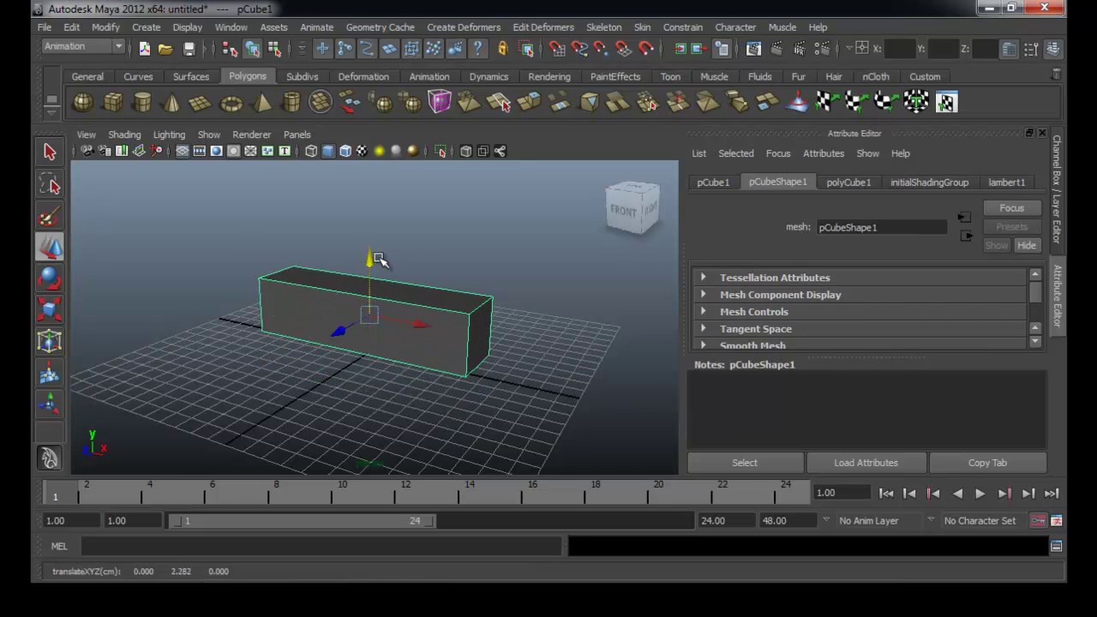
pyautogui.click(283, 197)
# Step: Add a second, enlarged cube and lift both boxes up together
pyautogui.click(404, 301)
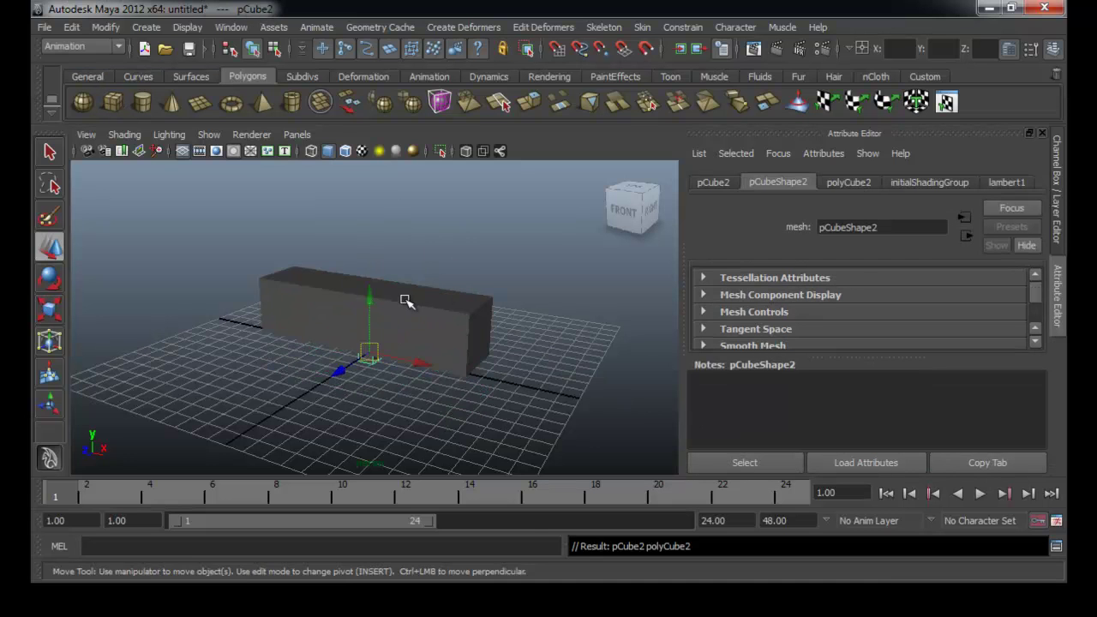
pyautogui.press('r')
pyautogui.moveTo(369, 268)
pyautogui.mouseDown()
pyautogui.moveTo(620, 311)
pyautogui.moveTo(523, 302)
pyautogui.mouseUp()
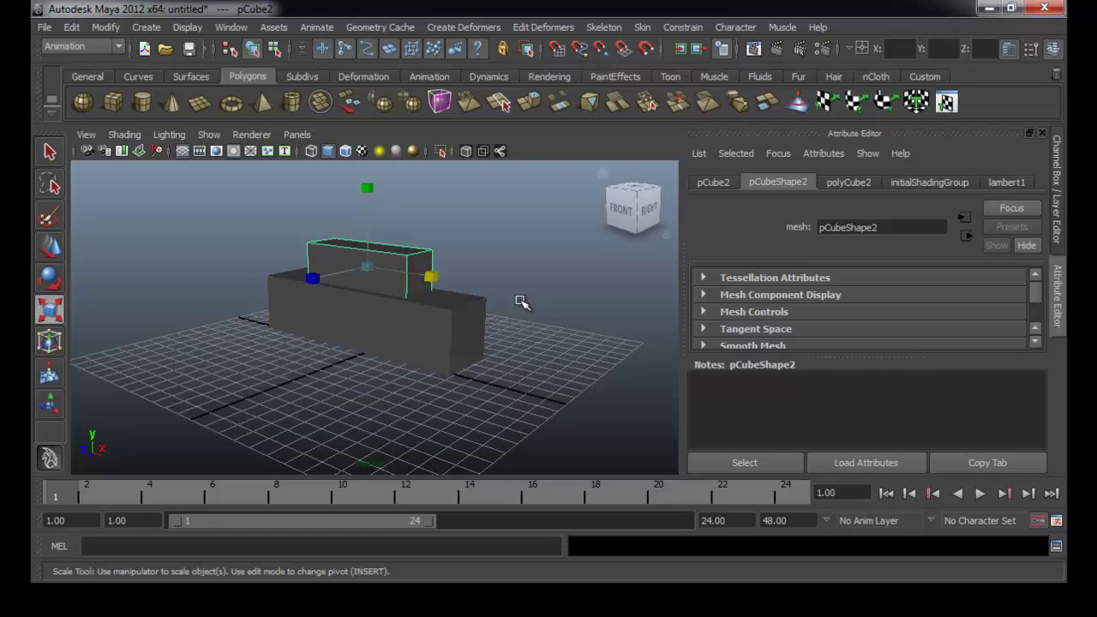
pyautogui.keyDown('shift'); pyautogui.click(392, 311); pyautogui.keyUp('shift')
pyautogui.press('w')
pyautogui.moveTo(368, 206)
pyautogui.mouseDown()
pyautogui.moveTo(369, 191)
pyautogui.moveTo(510, 215)
pyautogui.mouseUp()
pyautogui.click(511, 215)
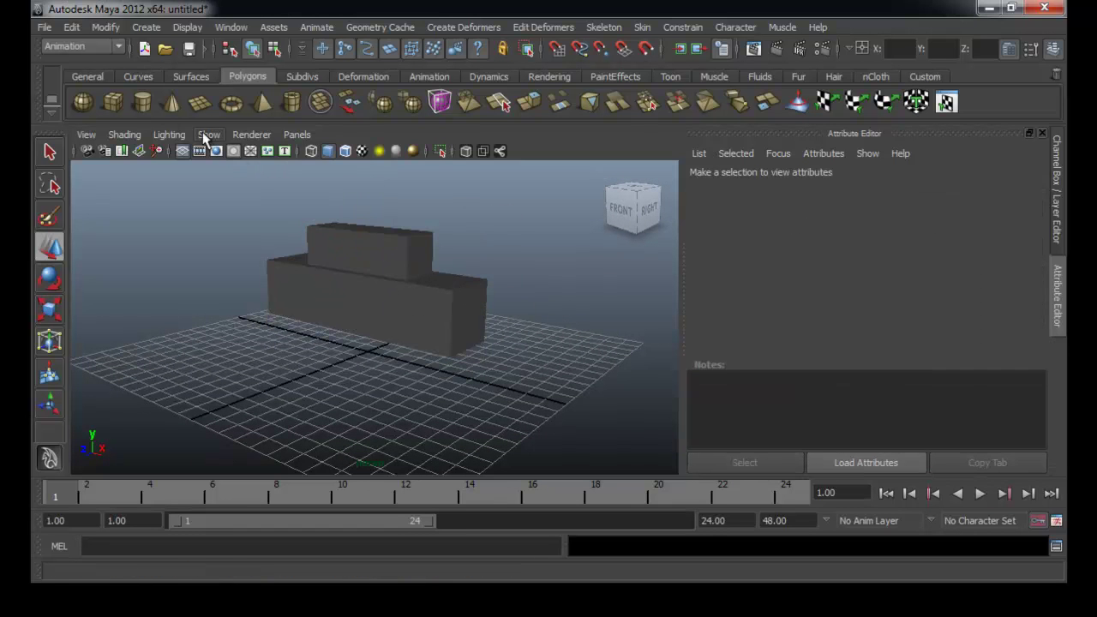
# Step: Tip the cylinder onto its side, setting Rotate X to exactly 90 in the Channel Box
pyautogui.press('e')
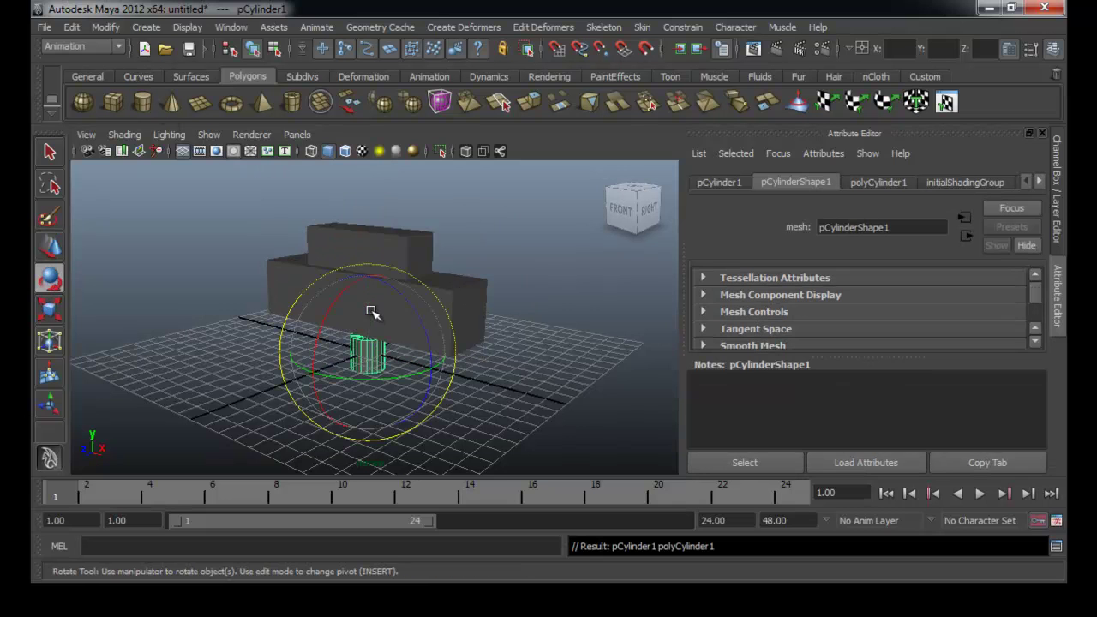
pyautogui.moveTo(341, 300); pyautogui.dragTo(339, 412)
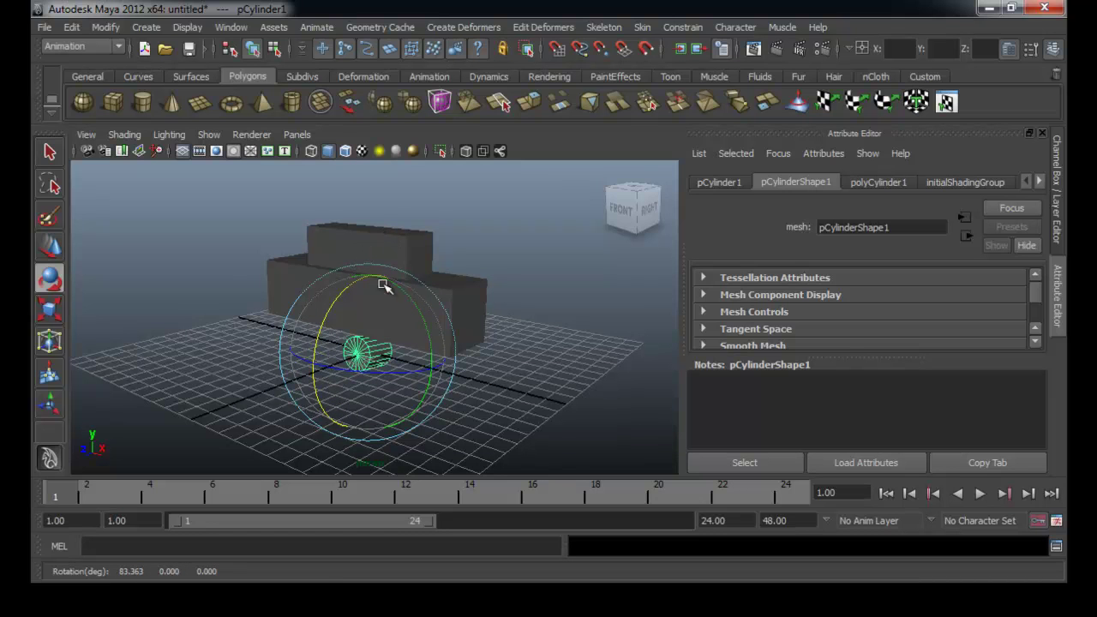
pyautogui.moveTo(633, 208)
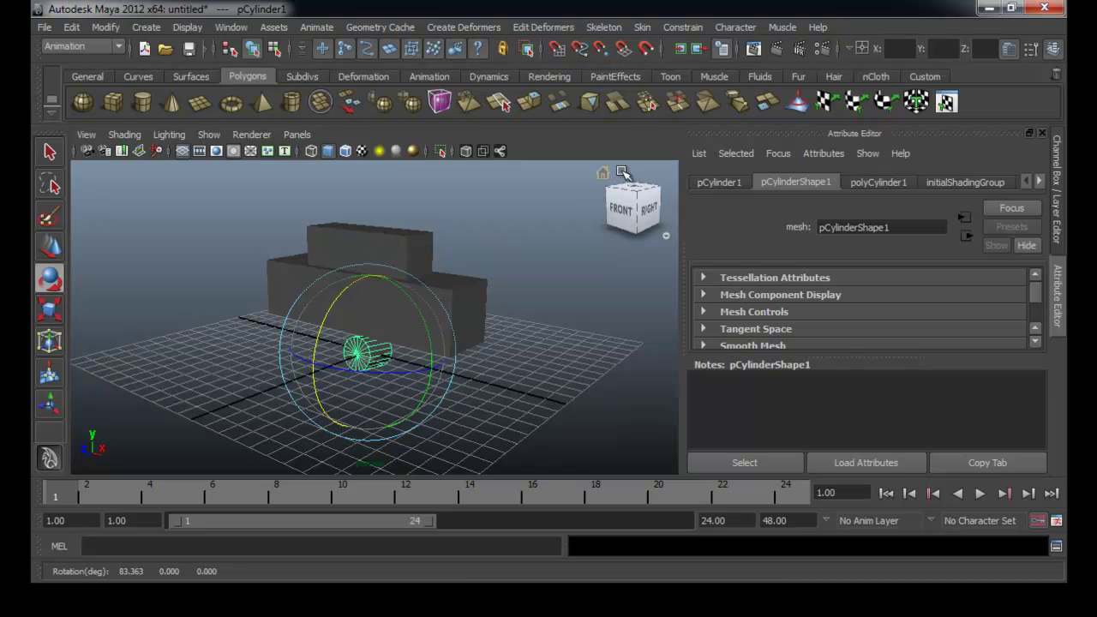
pyautogui.click(1057, 209)
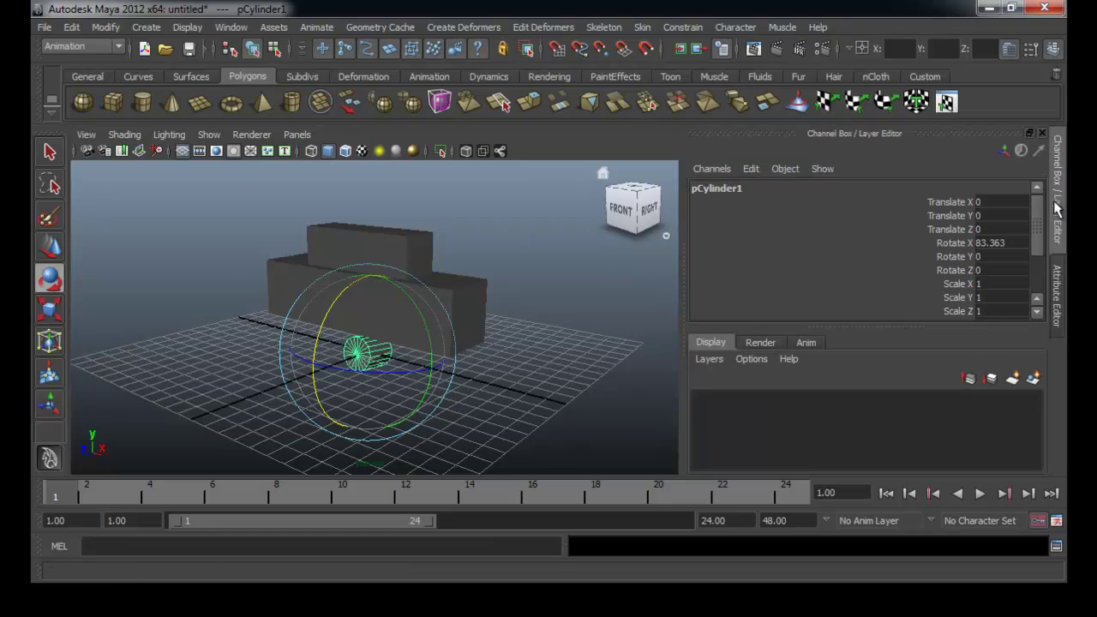
pyautogui.scroll(-3, 960, 247)
pyautogui.scroll(3, 947, 249)
pyautogui.click(992, 243)
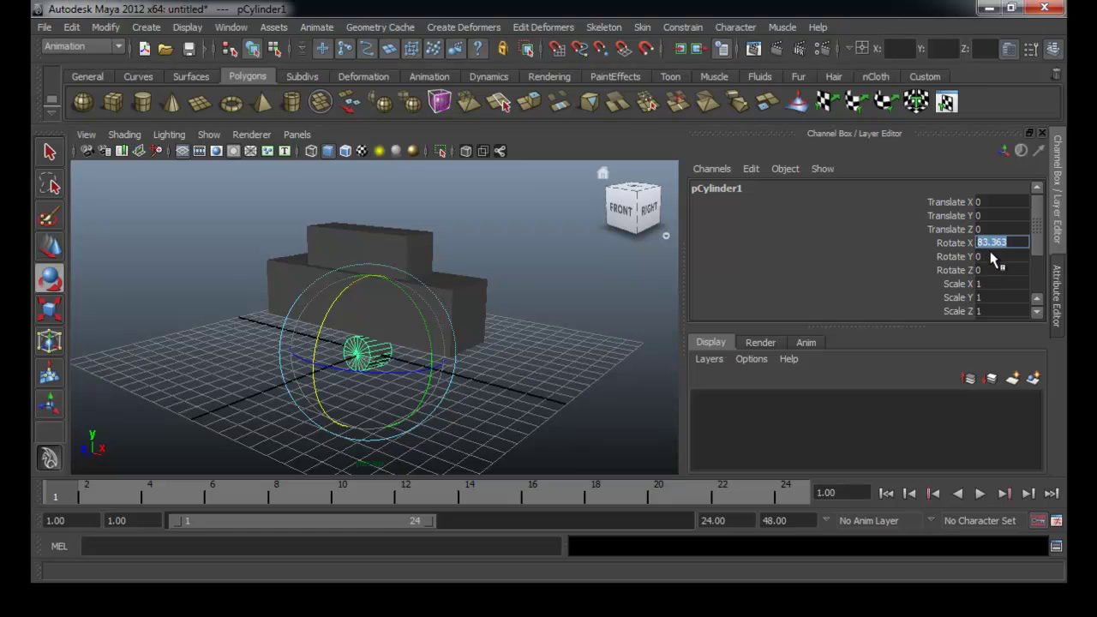
pyautogui.write('90')
pyautogui.press('Return')
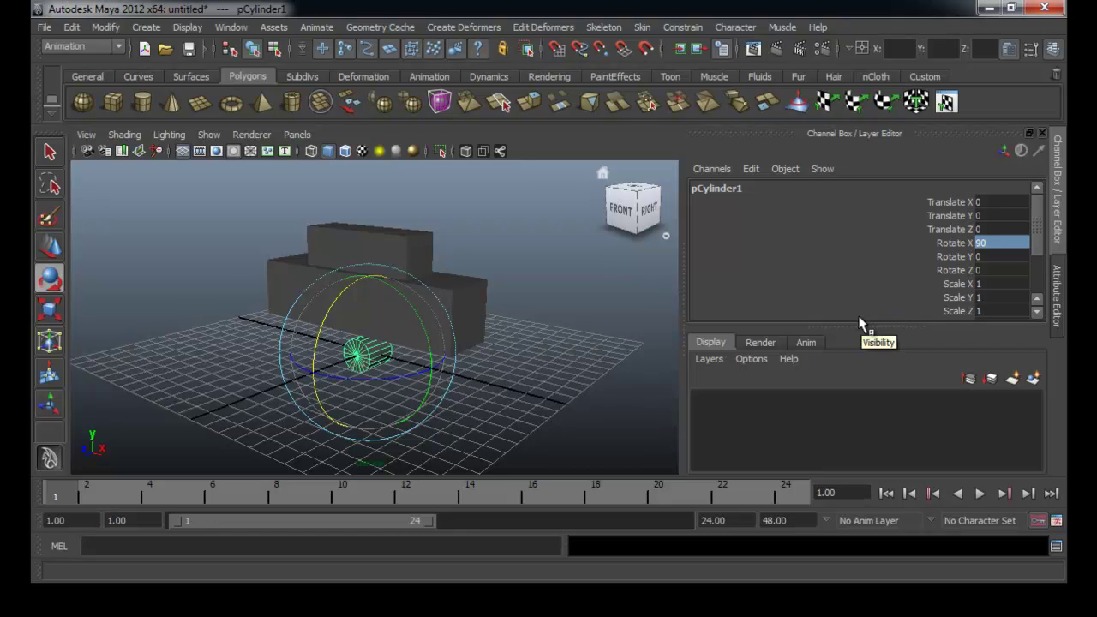
# Step: Slide the cylinder along Z beside the body and flatten it to about 0.243 in Y
pyautogui.keyDown('alt'); pyautogui.moveTo(588, 372); pyautogui.dragTo(507, 380); pyautogui.keyUp('alt')
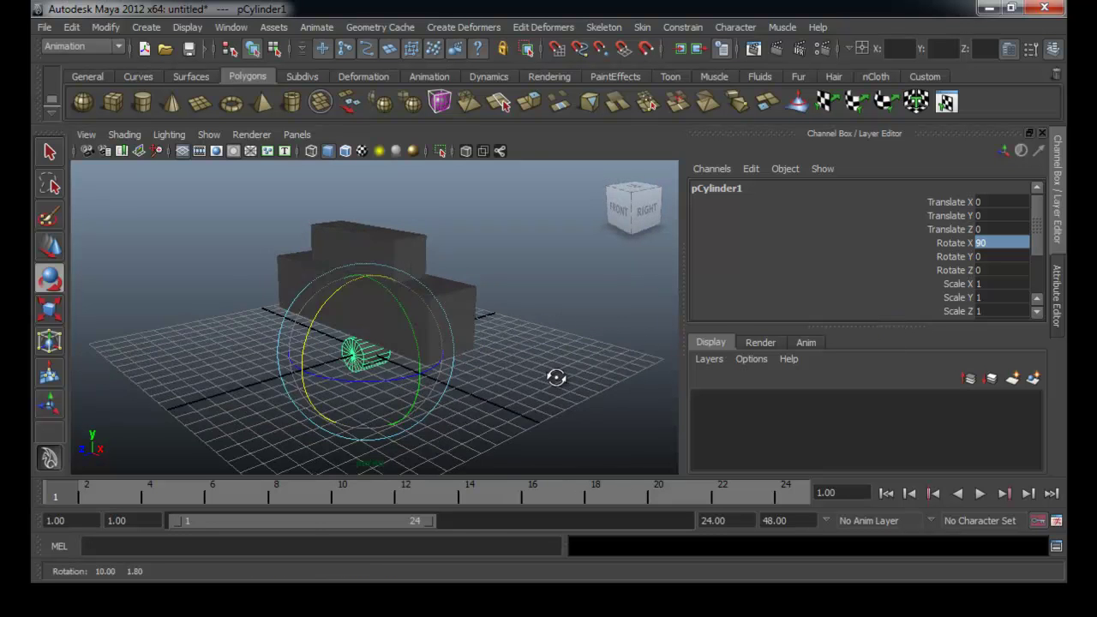
pyautogui.press('w')
pyautogui.moveTo(309, 359)
pyautogui.mouseDown()
pyautogui.moveTo(341, 329)
pyautogui.moveTo(350, 289)
pyautogui.moveTo(406, 333)
pyautogui.moveTo(478, 343)
pyautogui.moveTo(326, 349)
pyautogui.mouseUp()
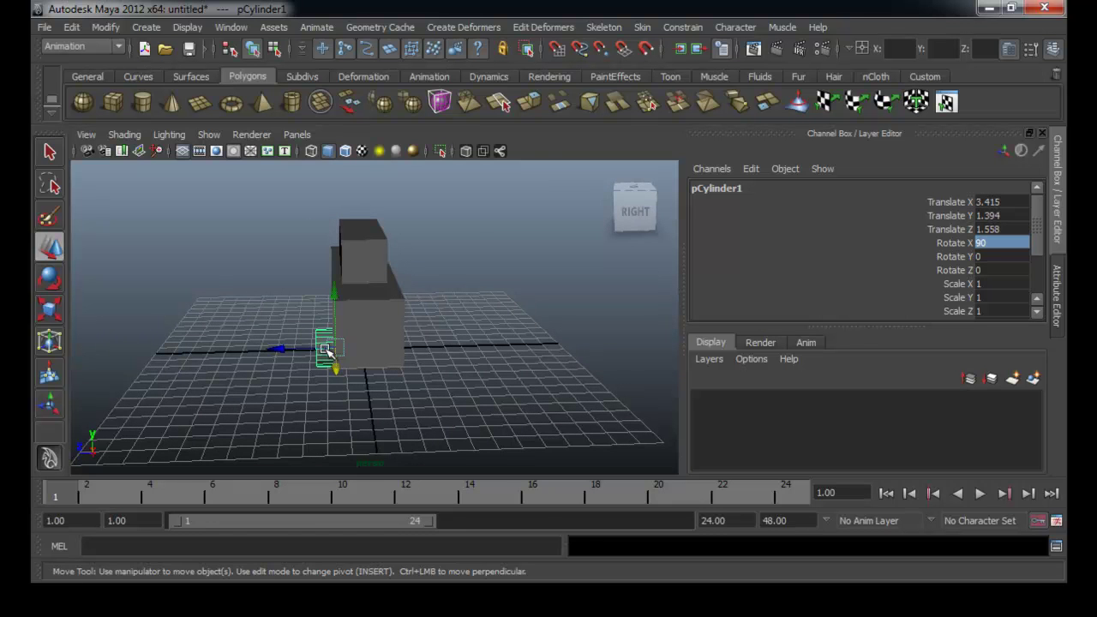
pyautogui.press('r')
pyautogui.moveTo(257, 350); pyautogui.dragTo(458, 357)
# Step: Orbit and pan the view to a near-level front view of the car
pyautogui.press('e')
pyautogui.keyDown('alt'); pyautogui.moveTo(483, 351); pyautogui.dragTo(463, 358, button='middle'); pyautogui.keyUp('alt')
pyautogui.moveTo(463, 358)
pyautogui.keyDown('alt'); pyautogui.mouseDown()
pyautogui.moveTo(428, 372)
pyautogui.moveTo(429, 396)
pyautogui.mouseUp(); pyautogui.keyUp('alt')
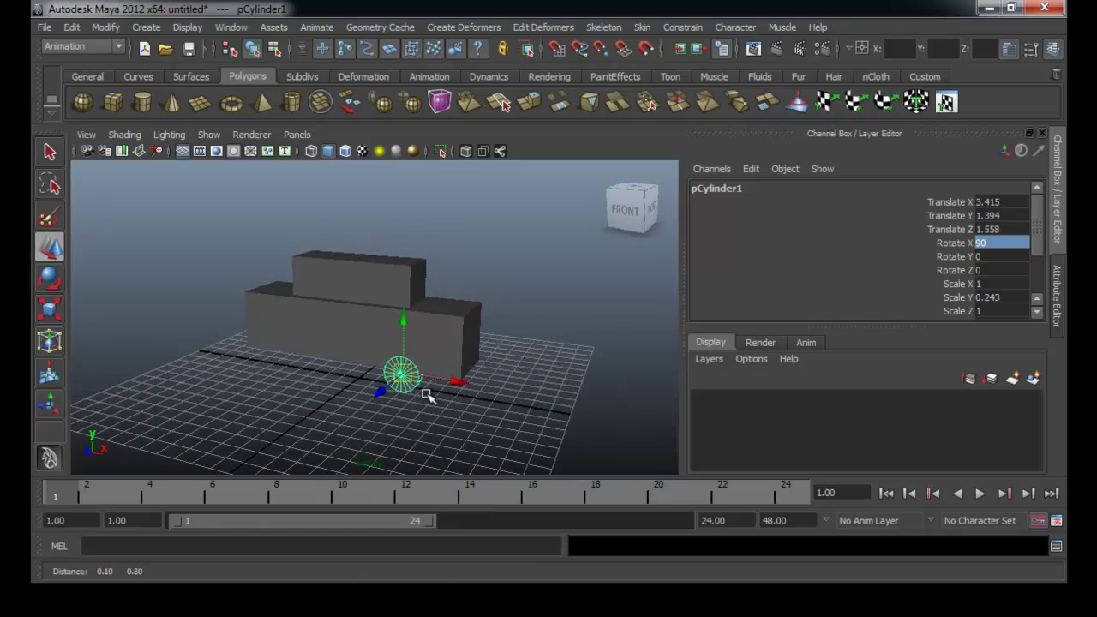
pyautogui.keyDown('alt'); pyautogui.moveTo(424, 385); pyautogui.dragTo(421, 404, button='middle'); pyautogui.keyUp('alt')
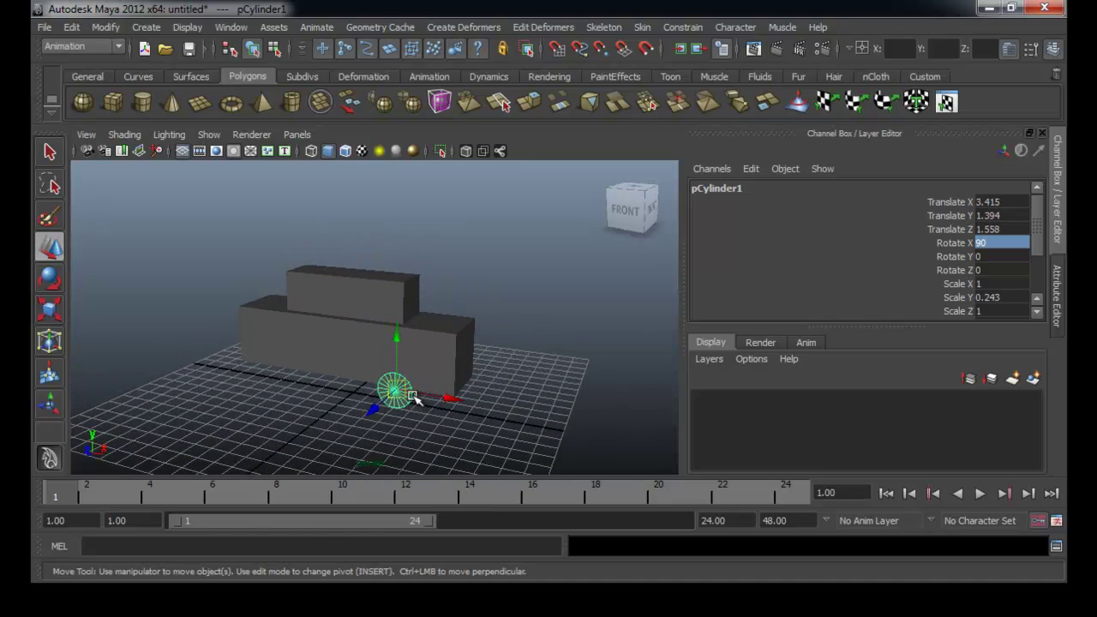
pyautogui.keyDown('alt'); pyautogui.moveTo(415, 396); pyautogui.dragTo(463, 375); pyautogui.keyUp('alt')
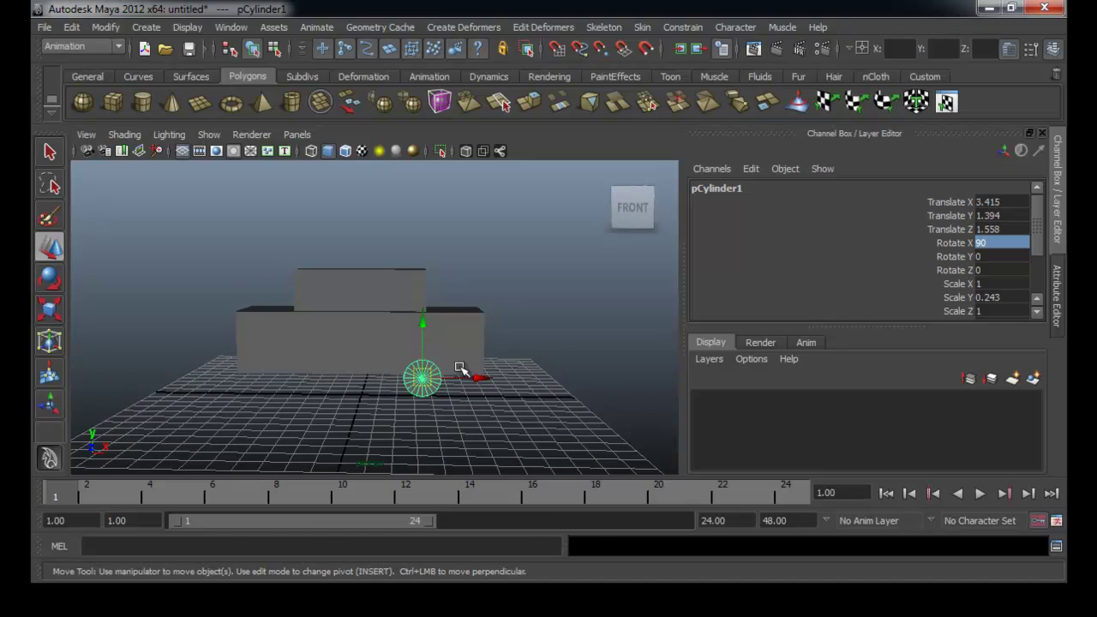
# Step: Duplicate the wheel, move the copy to the rear along X, and select both wheels
pyautogui.hotkey('ctrl', 'd')
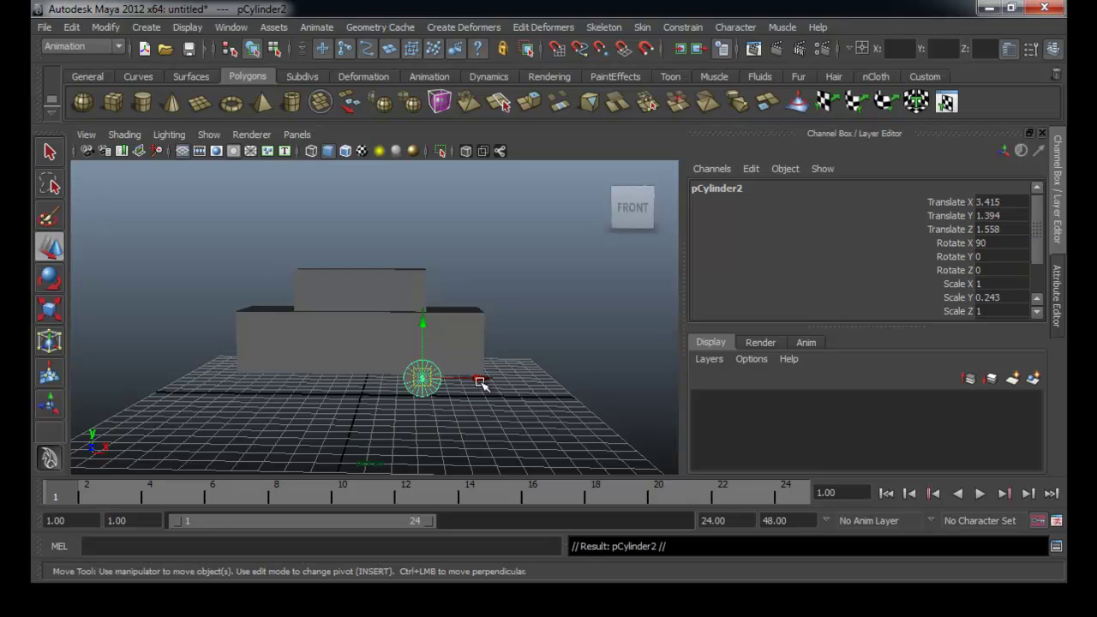
pyautogui.moveTo(481, 383); pyautogui.dragTo(343, 381)
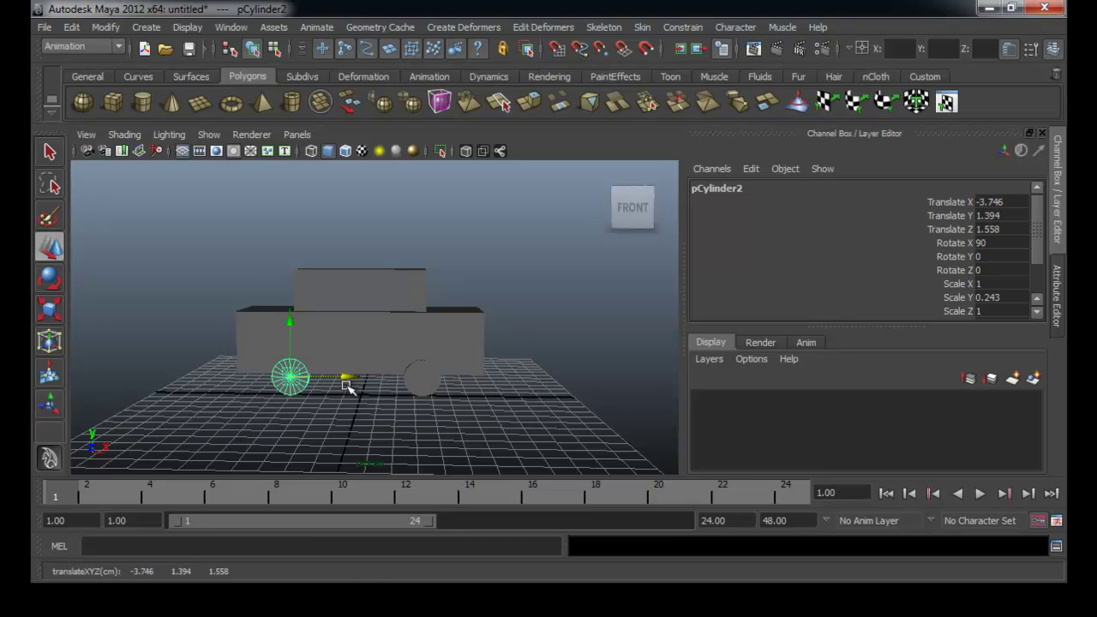
pyautogui.click(429, 433)
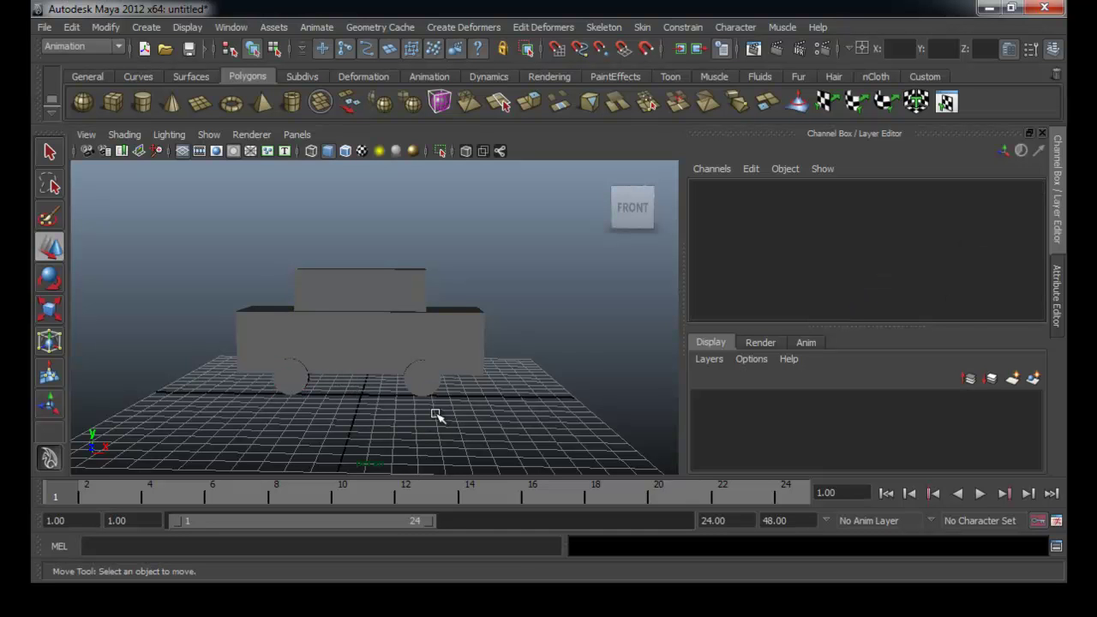
pyautogui.click(419, 379)
pyautogui.keyDown('shift'); pyautogui.click(280, 380); pyautogui.keyUp('shift')
pyautogui.moveTo(358, 445)
pyautogui.keyDown('alt'); pyautogui.mouseDown()
pyautogui.moveTo(283, 420)
pyautogui.moveTo(319, 400)
pyautogui.moveTo(290, 412)
pyautogui.moveTo(381, 392)
pyautogui.moveTo(370, 394)
pyautogui.mouseUp(); pyautogui.keyUp('alt')
# Step: Duplicate both wheels for the other side, then view the car from the front-right
pyautogui.hotkey('ctrl', 'd')
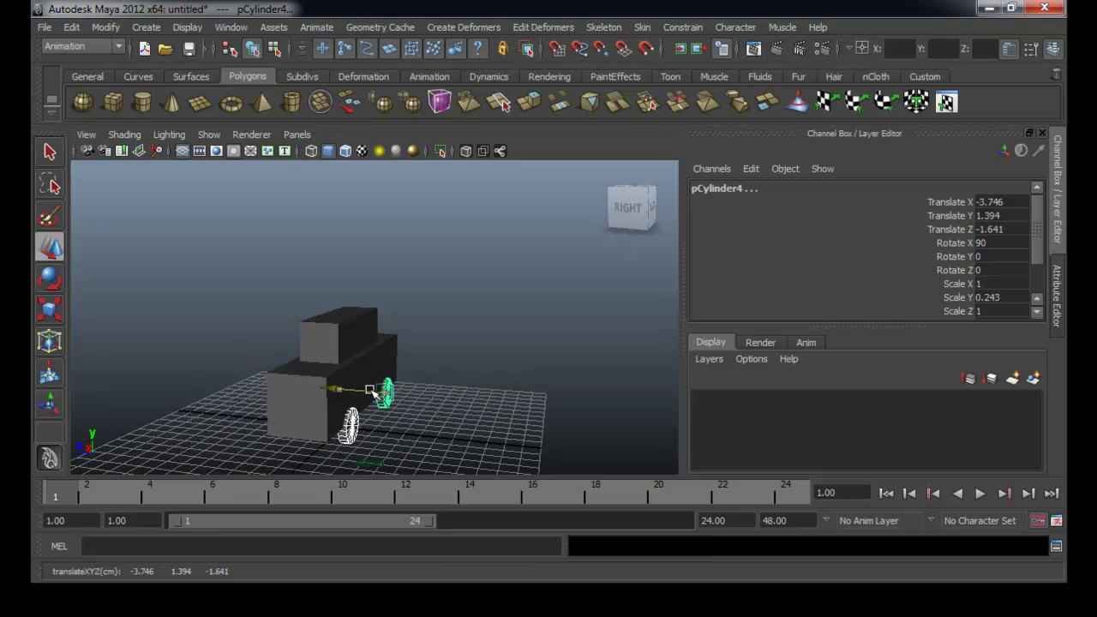
pyautogui.click(400, 449)
pyautogui.moveTo(400, 449)
pyautogui.keyDown('alt'); pyautogui.mouseDown()
pyautogui.moveTo(477, 444)
pyautogui.moveTo(416, 426)
pyautogui.moveTo(446, 417)
pyautogui.mouseUp(); pyautogui.keyUp('alt')
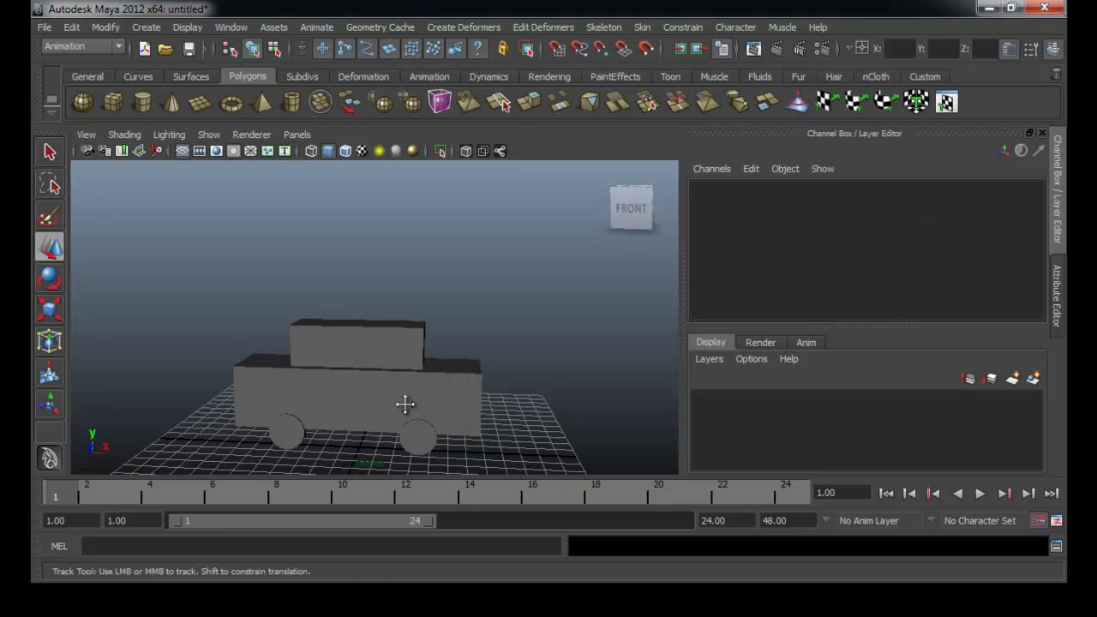
pyautogui.keyDown('alt'); pyautogui.moveTo(403, 404); pyautogui.dragTo(417, 354, button='middle'); pyautogui.keyUp('alt')
pyautogui.moveTo(417, 354)
pyautogui.keyDown('alt'); pyautogui.mouseDown()
pyautogui.moveTo(313, 335)
pyautogui.moveTo(338, 348)
pyautogui.mouseUp(); pyautogui.keyUp('alt')
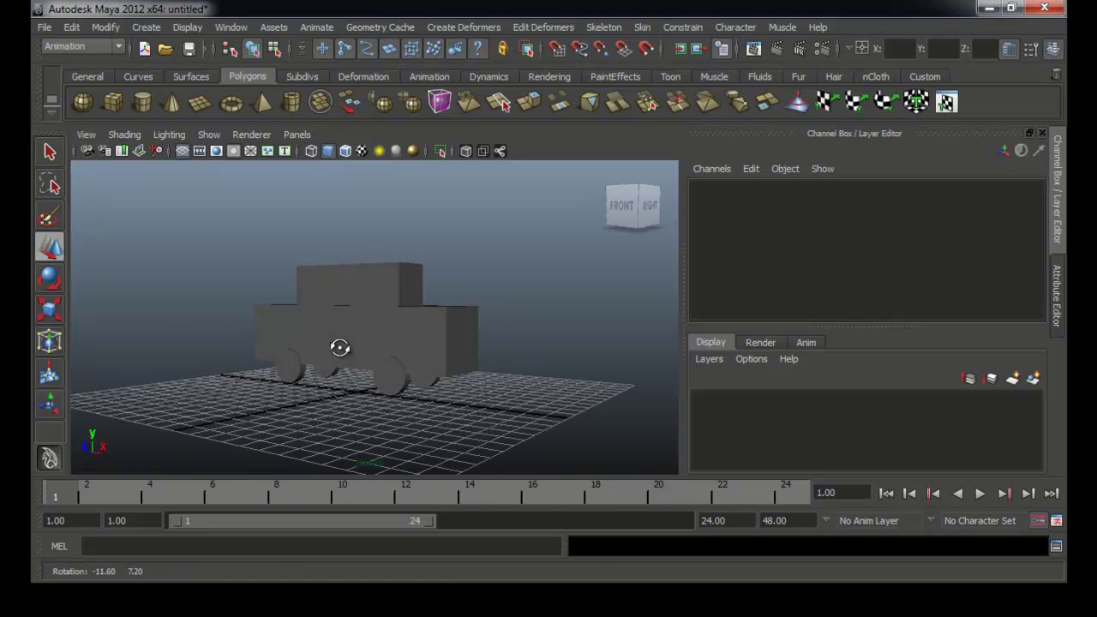
pyautogui.keyDown('alt'); pyautogui.moveTo(337, 348); pyautogui.dragTo(319, 389, button='middle'); pyautogui.keyUp('alt')
pyautogui.keyDown('alt'); pyautogui.moveTo(319, 389); pyautogui.dragTo(326, 357); pyautogui.keyUp('alt')
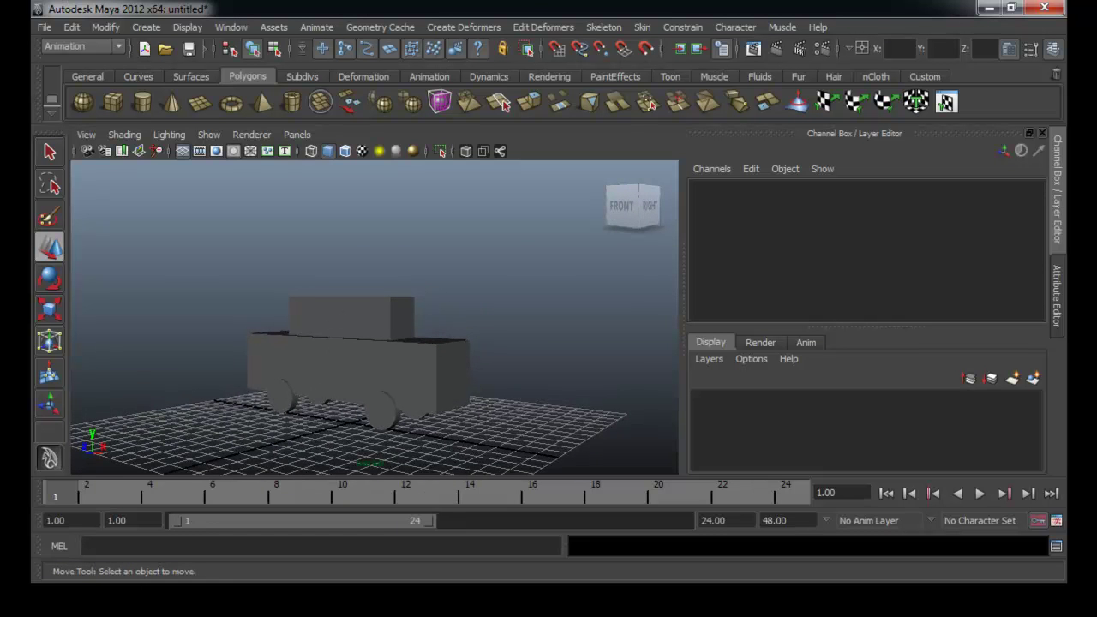
# Step: Toggle between Attribute Editor and Channel Box, orbit to a straight front view, and open the Window menu
pyautogui.click(1057, 309)
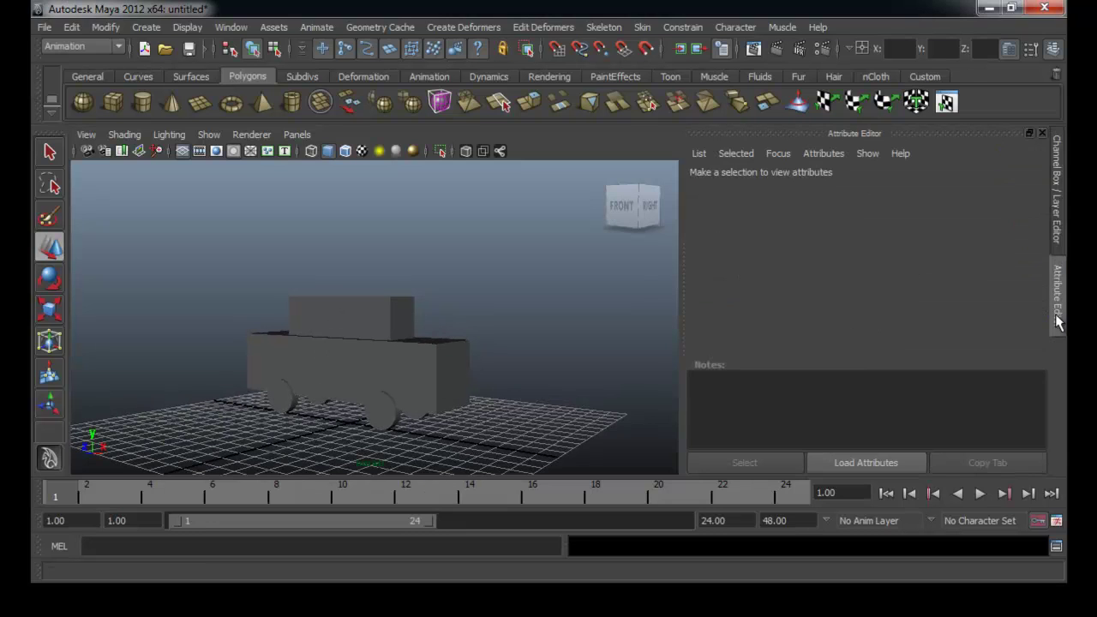
pyautogui.click(1060, 243)
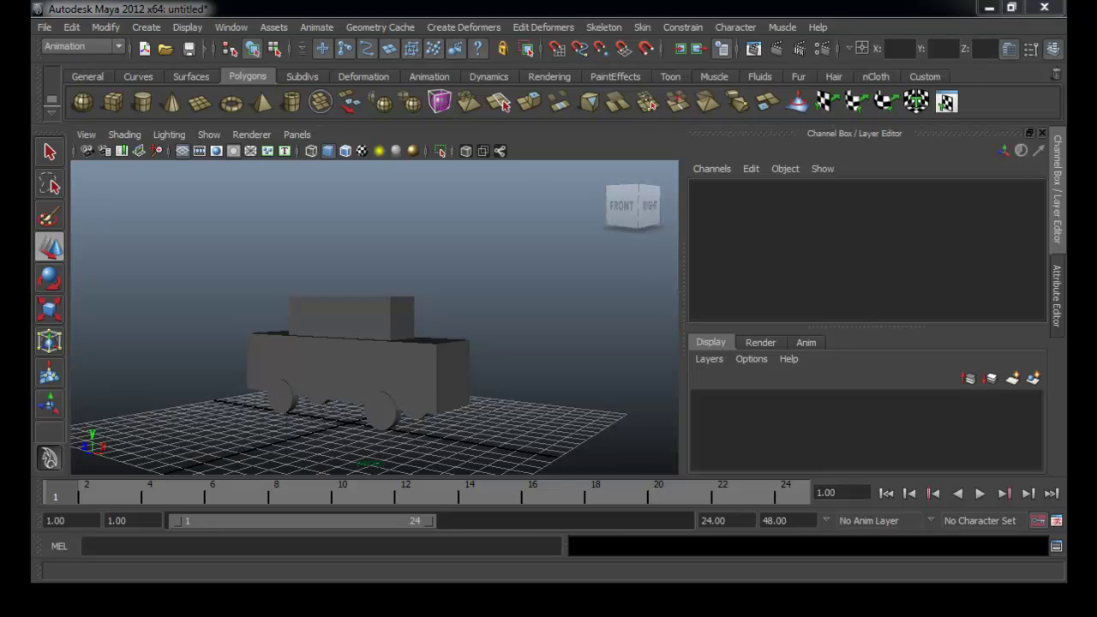
pyautogui.moveTo(406, 435)
pyautogui.keyDown('alt'); pyautogui.mouseDown()
pyautogui.moveTo(475, 440)
pyautogui.moveTo(492, 380)
pyautogui.moveTo(508, 375)
pyautogui.mouseUp(); pyautogui.keyUp('alt')
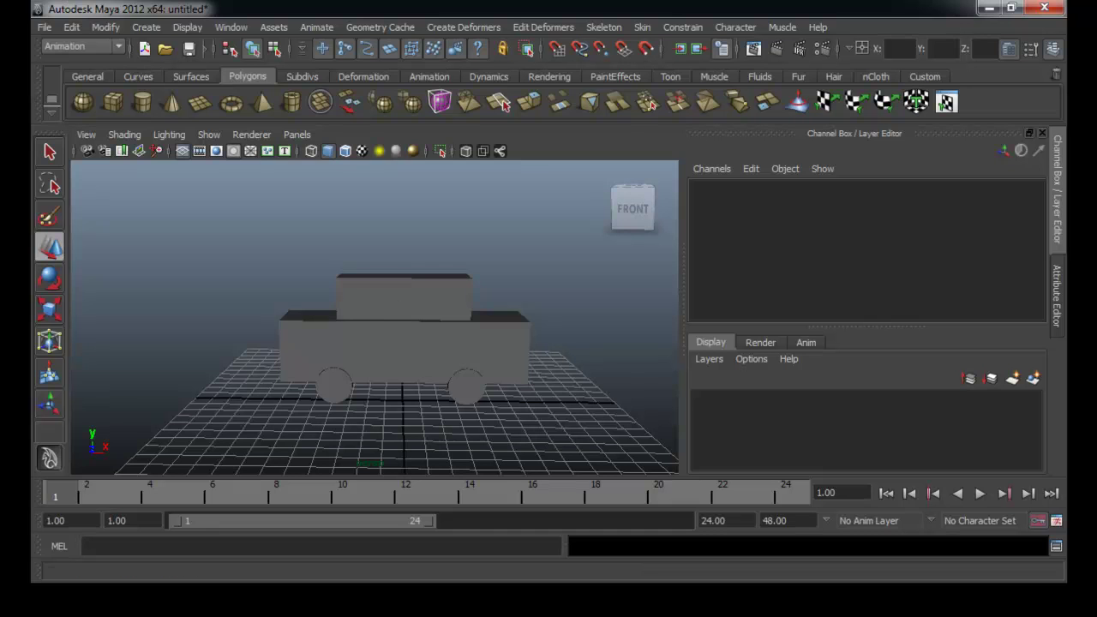
pyautogui.click(234, 31)
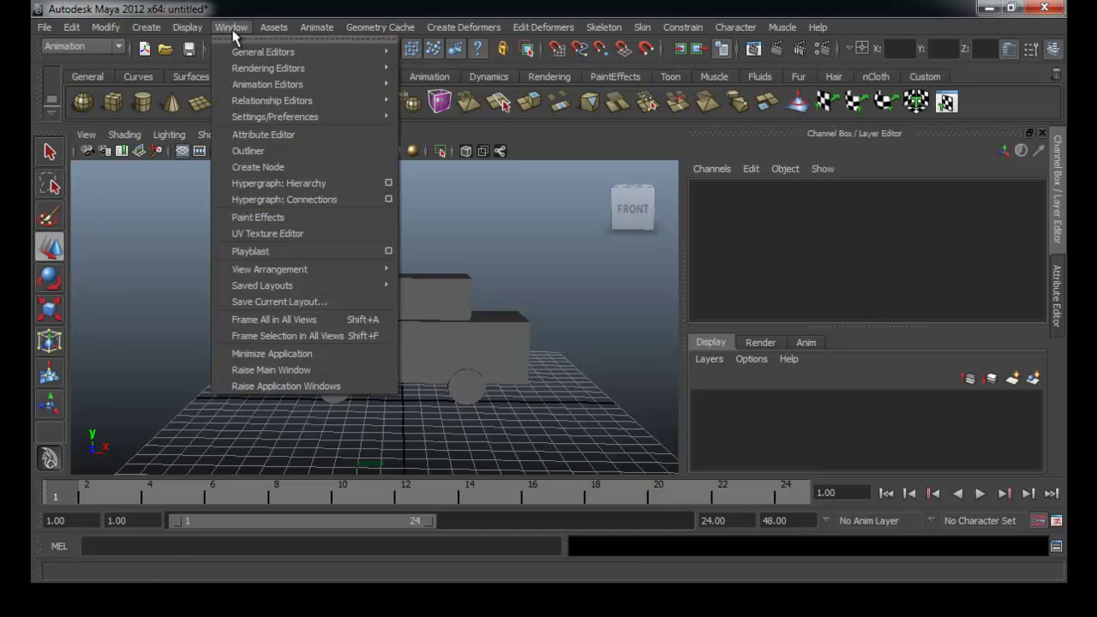
pyautogui.moveTo(268, 67)
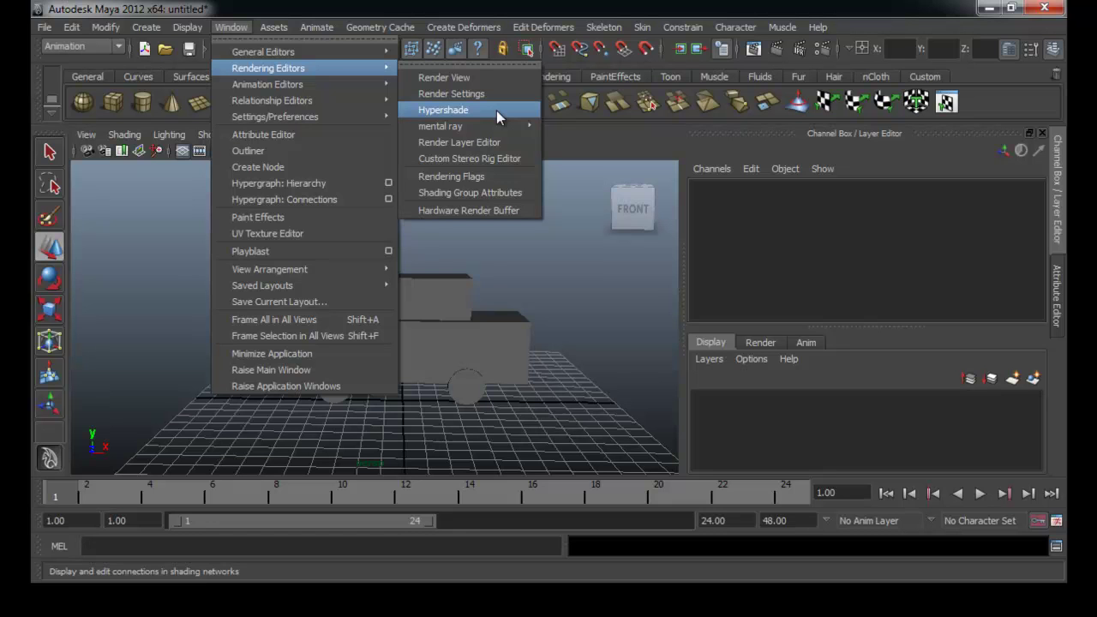
# Step: Open Window > Rendering Editors > Hypershade, centre it on screen and widen it leftward
pyautogui.click(496, 111)
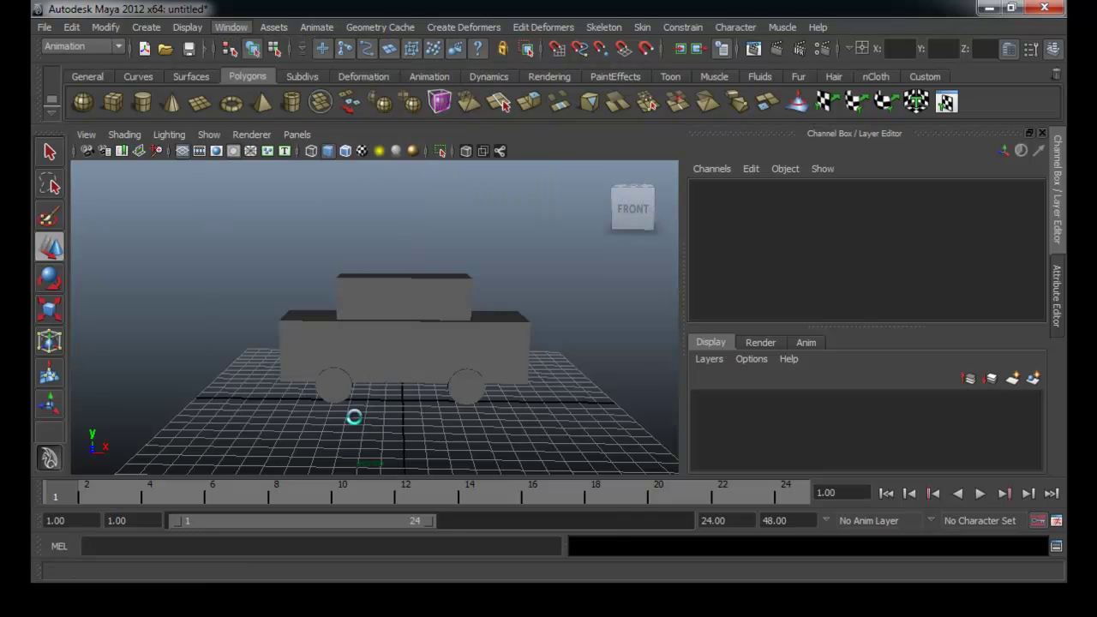
pyautogui.moveTo(583, 301); pyautogui.dragTo(699, 150)
pyautogui.moveTo(246, 288)
pyautogui.mouseDown()
pyautogui.moveTo(130, 287)
pyautogui.moveTo(54, 301)
pyautogui.moveTo(209, 300)
pyautogui.moveTo(26, 309)
pyautogui.moveTo(77, 313)
pyautogui.moveTo(61, 316)
pyautogui.mouseUp()
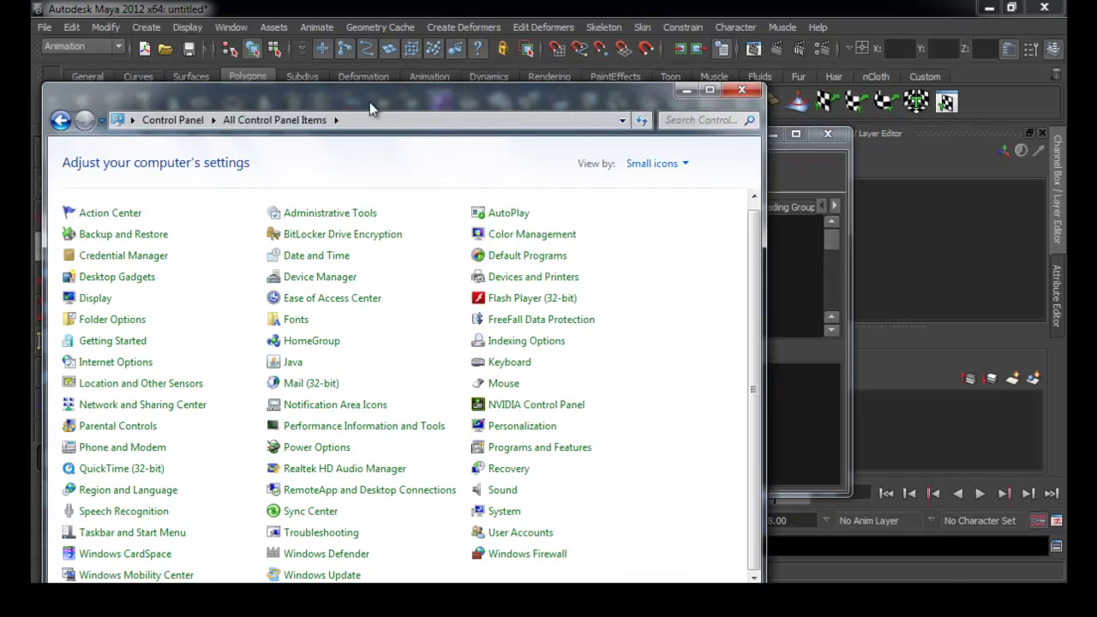
# Step: Set Control Panel's View by to Small icons and open Region and Language
pyautogui.moveTo(370, 102); pyautogui.dragTo(521, 37)
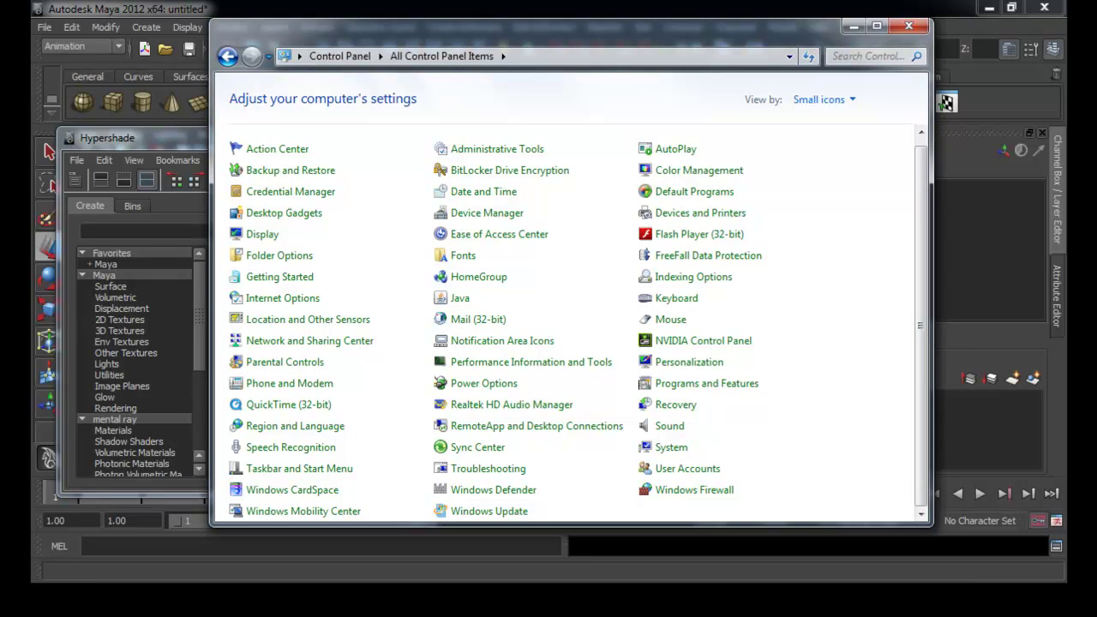
pyautogui.click(822, 99)
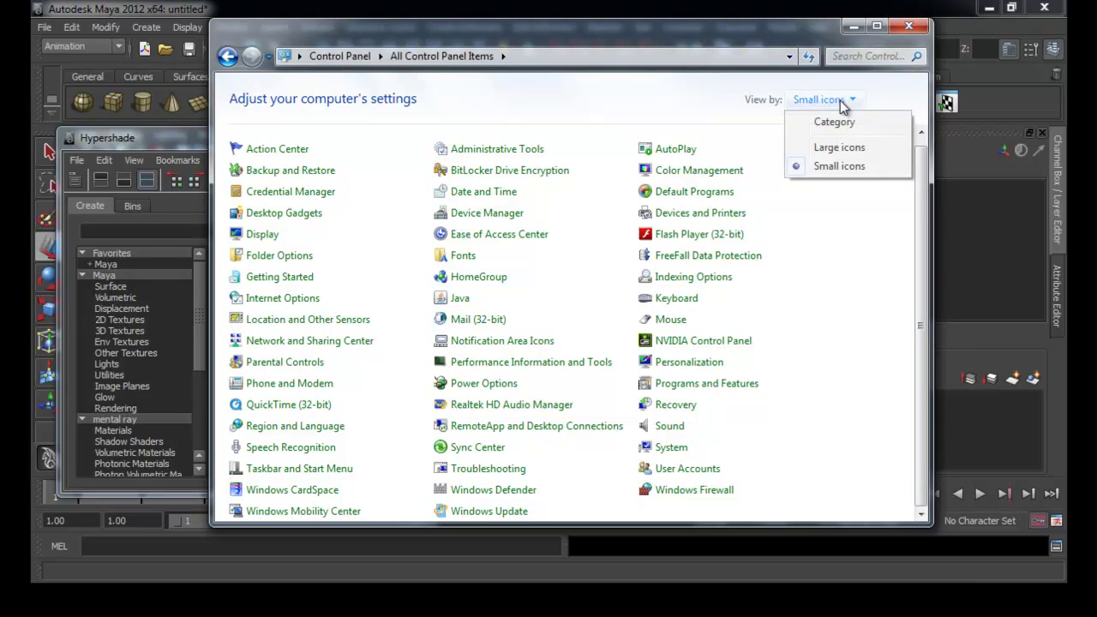
pyautogui.click(830, 116)
pyautogui.moveTo(784, 35); pyautogui.dragTo(766, 33)
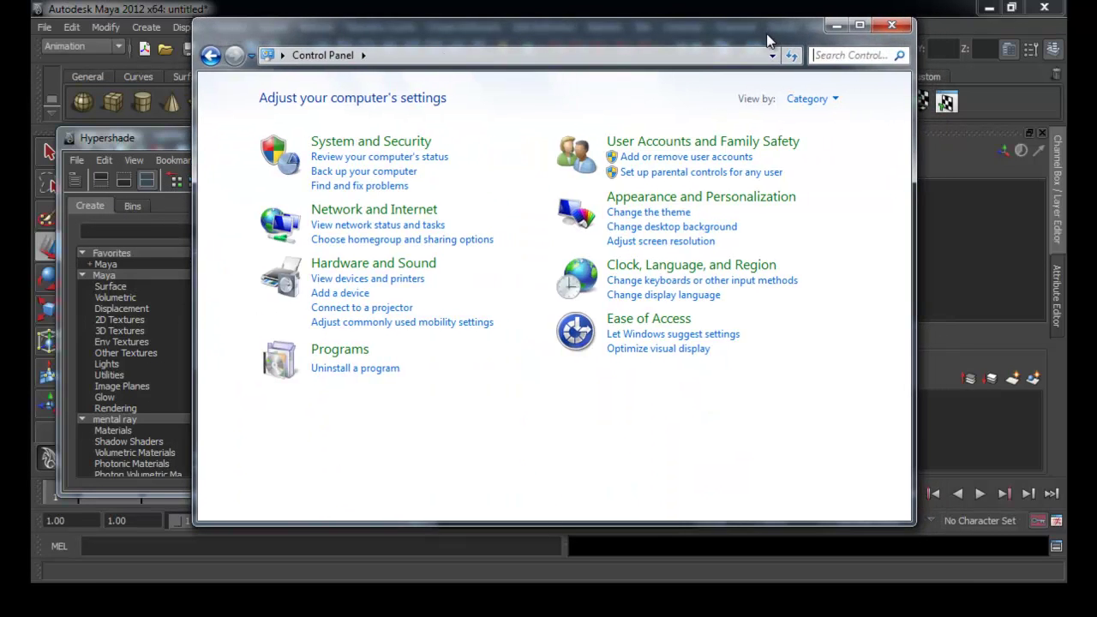
pyautogui.click(829, 101)
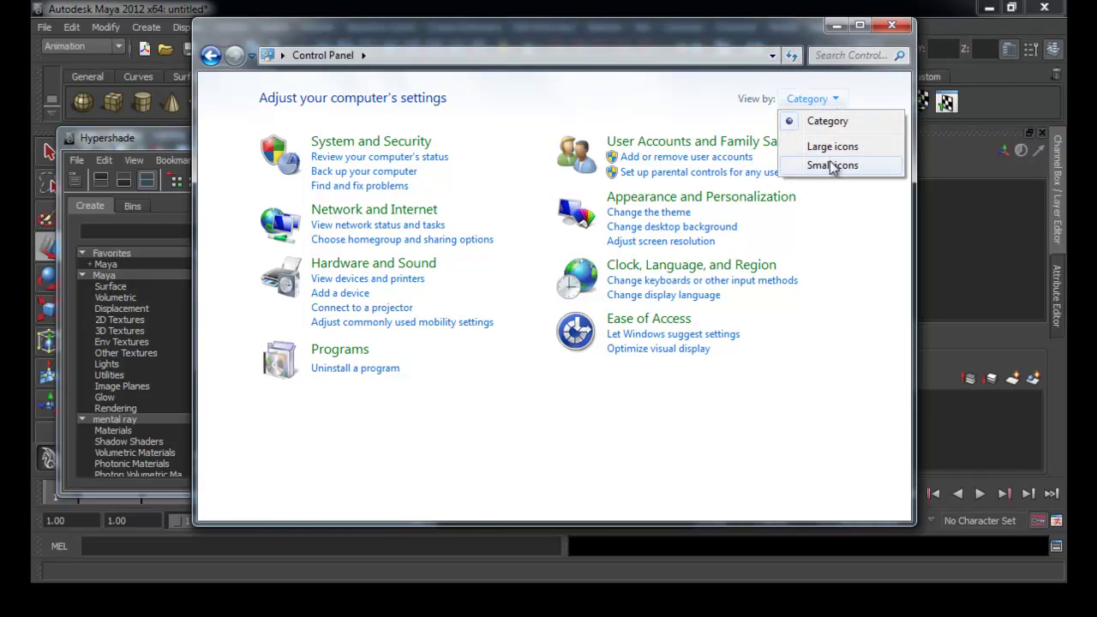
pyautogui.click(831, 164)
pyautogui.scroll(-1, 838, 343)
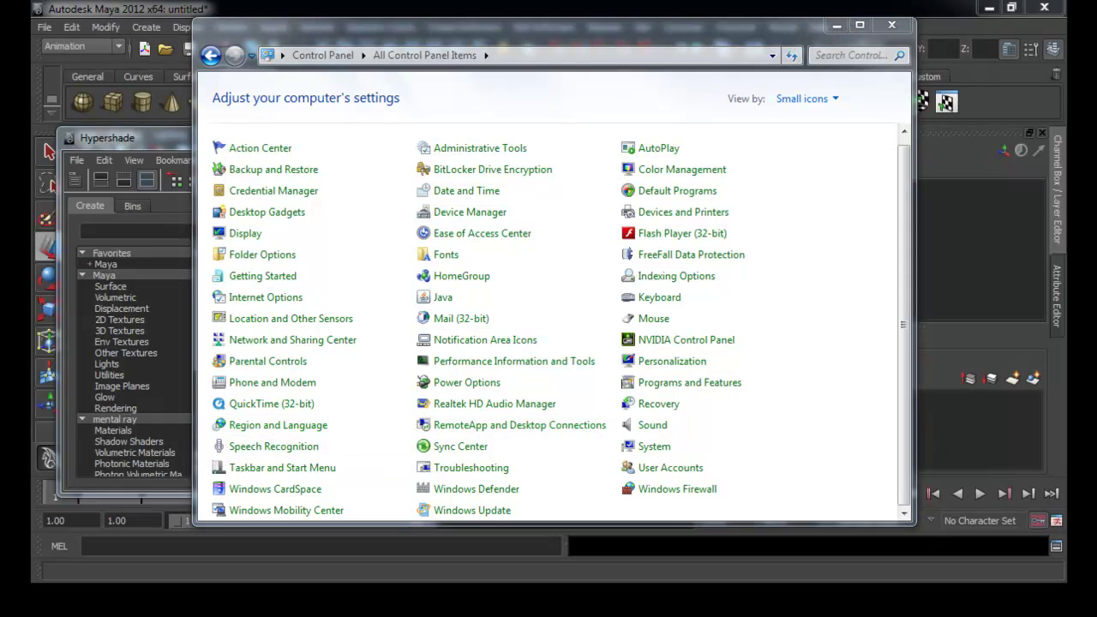
pyautogui.moveTo(499, 116); pyautogui.dragTo(563, 102)
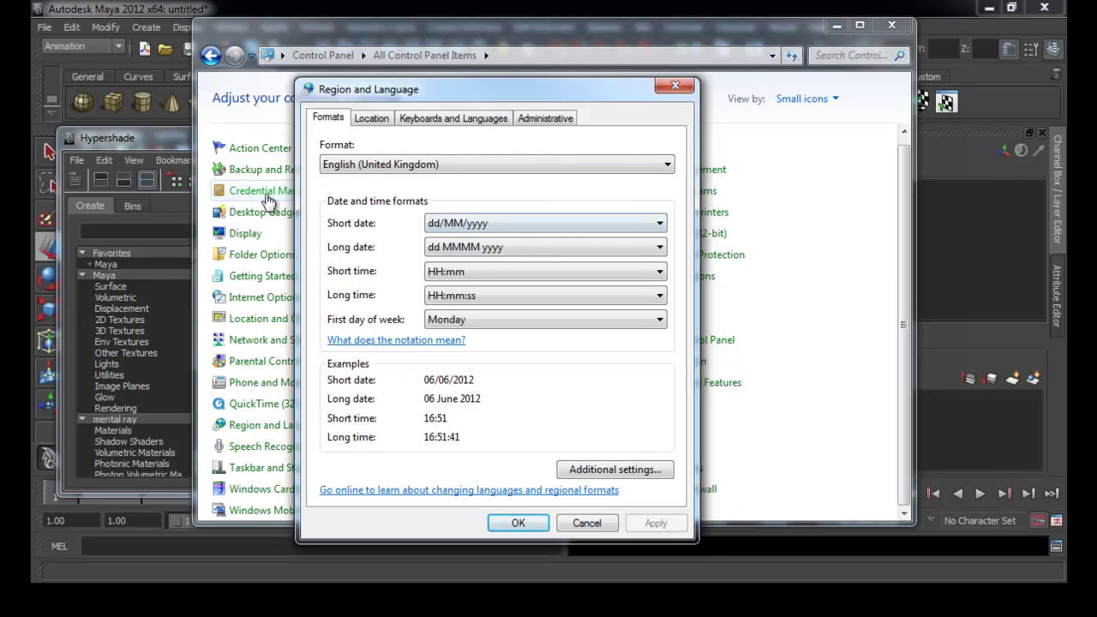
# Step: On the Administrative tab, review the system locale list and cancel, keeping English (United Kingdom)
pyautogui.click(550, 122)
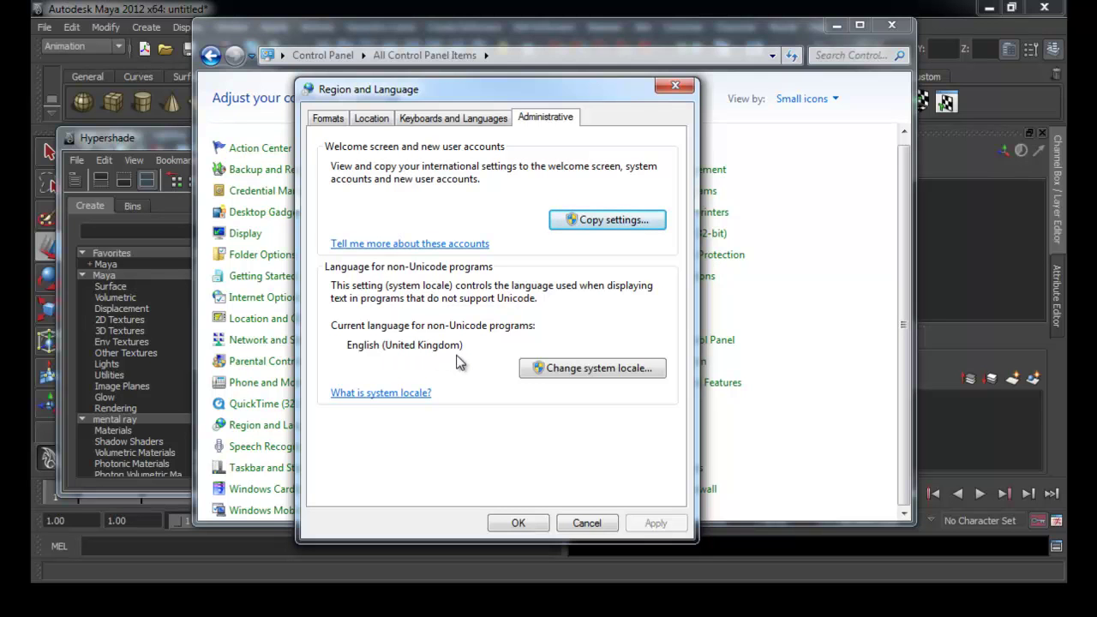
pyautogui.click(559, 370)
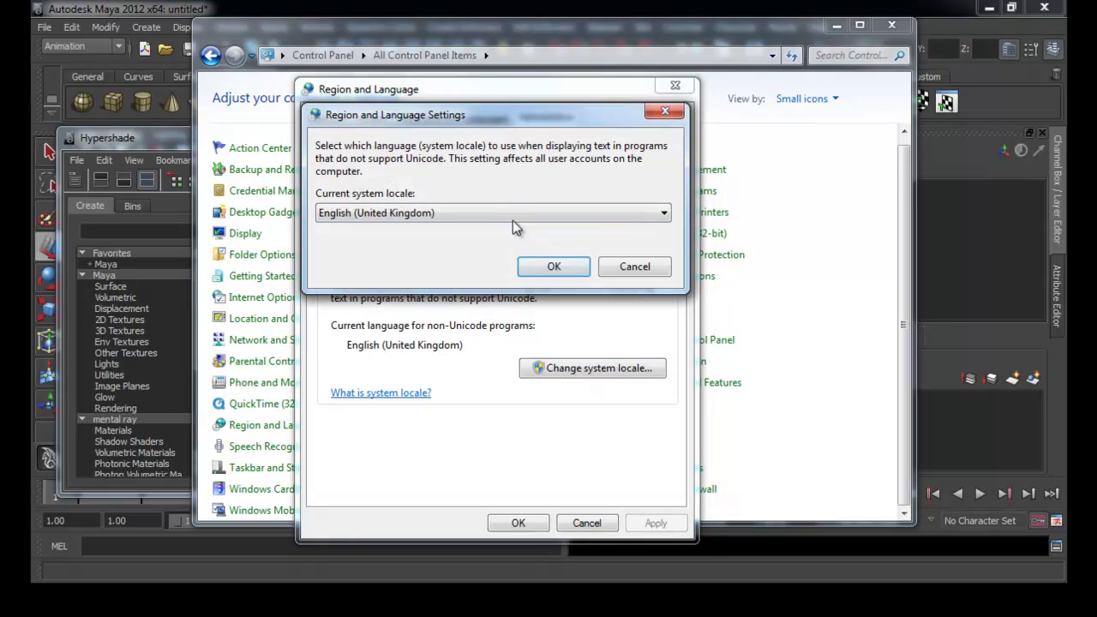
pyautogui.click(507, 210)
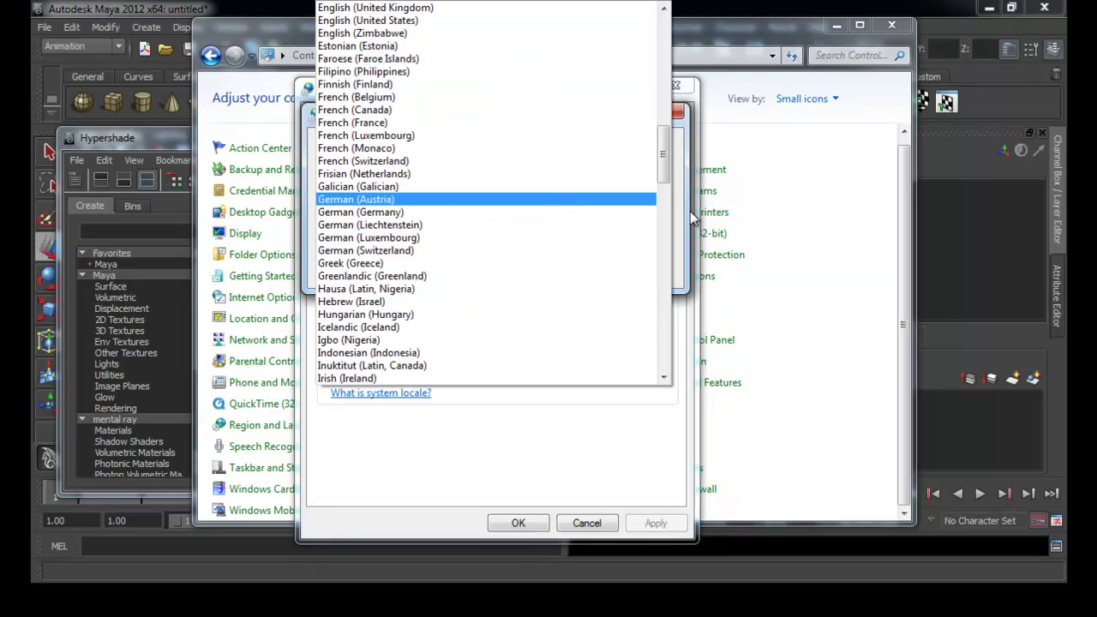
pyautogui.click(673, 455)
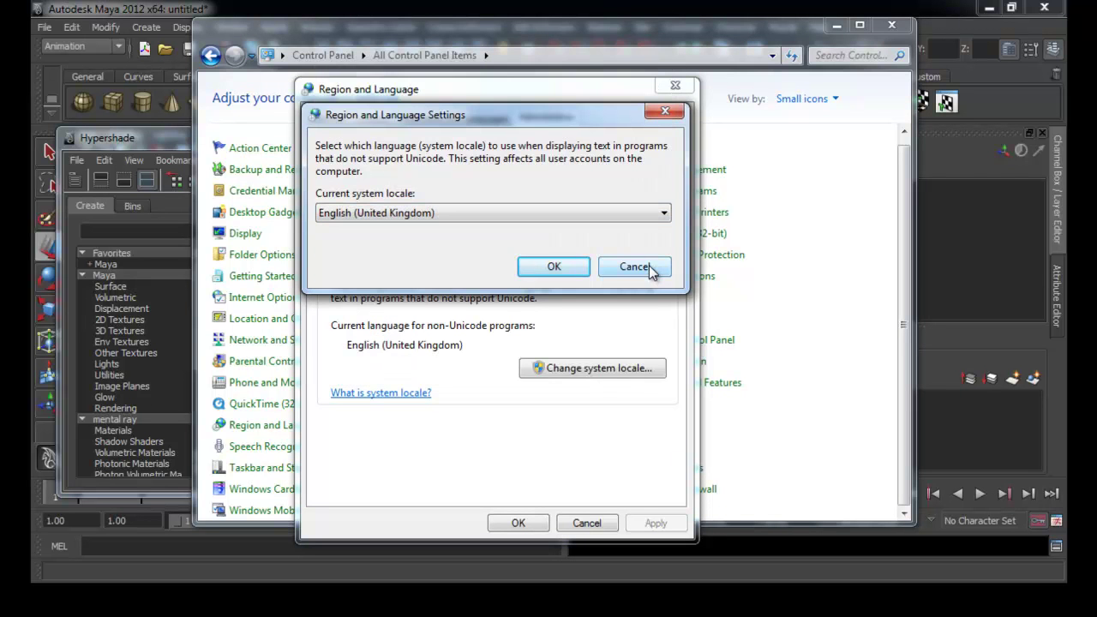
pyautogui.click(649, 266)
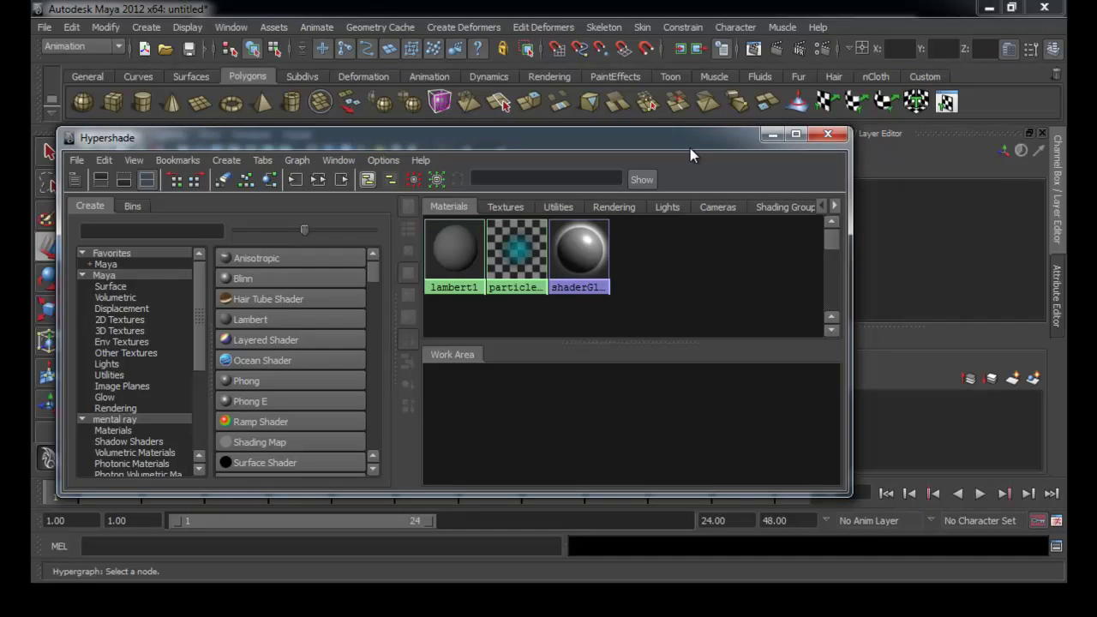
pyautogui.moveTo(690, 148)
pyautogui.mouseDown()
pyautogui.moveTo(390, 185)
pyautogui.moveTo(616, 162)
pyautogui.mouseUp()
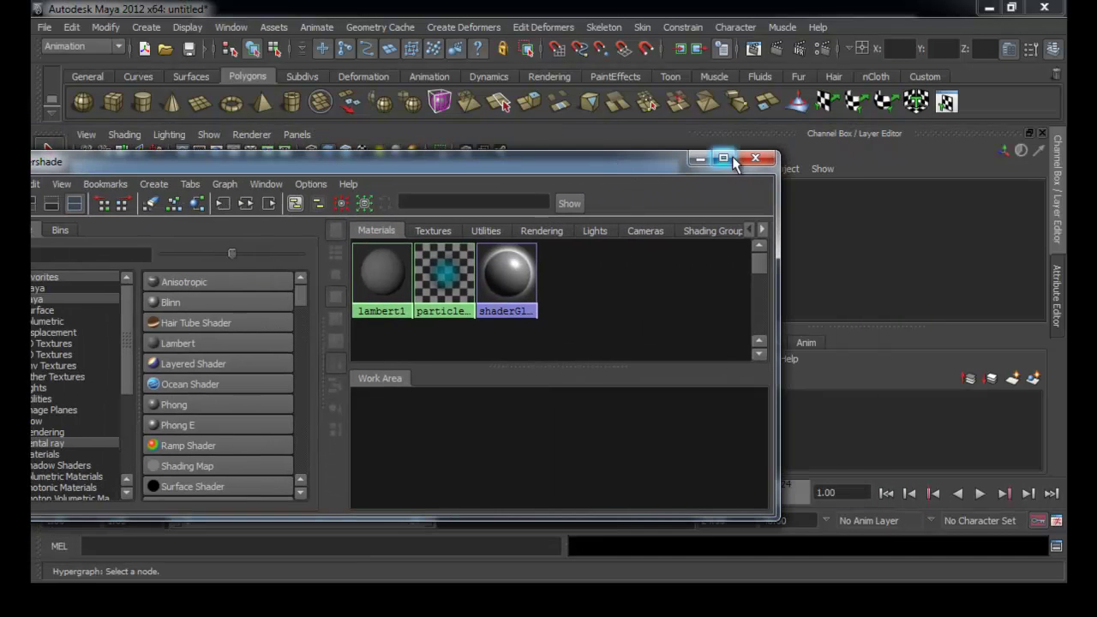
# Step: Close Hypershade, save the scene as car.mb, then close the Maya window
pyautogui.click(755, 158)
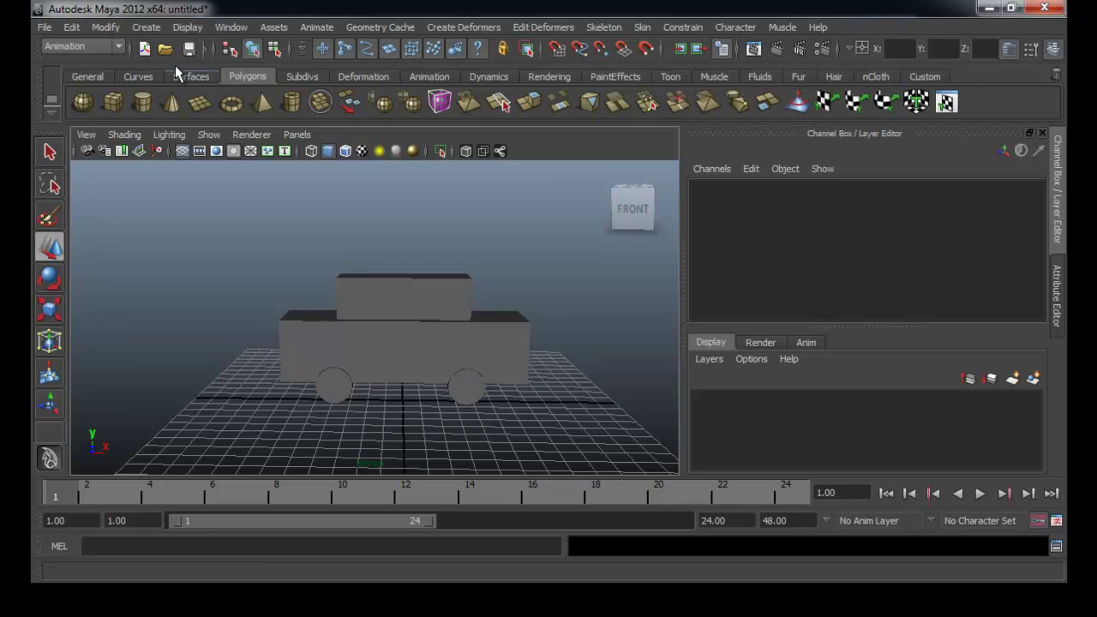
pyautogui.click(47, 27)
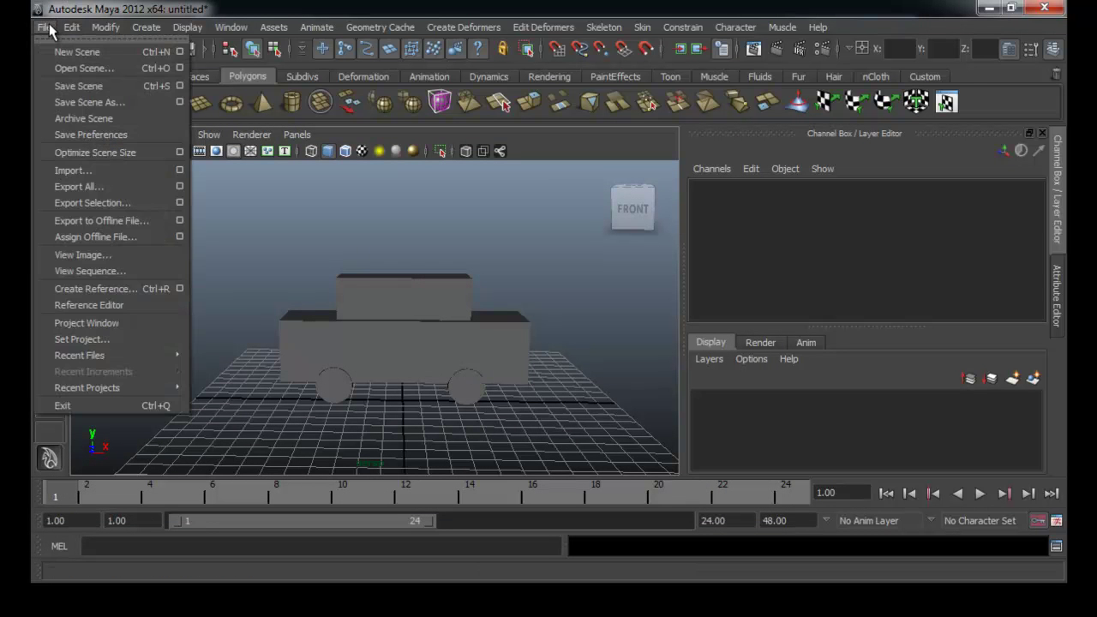
pyautogui.click(77, 86)
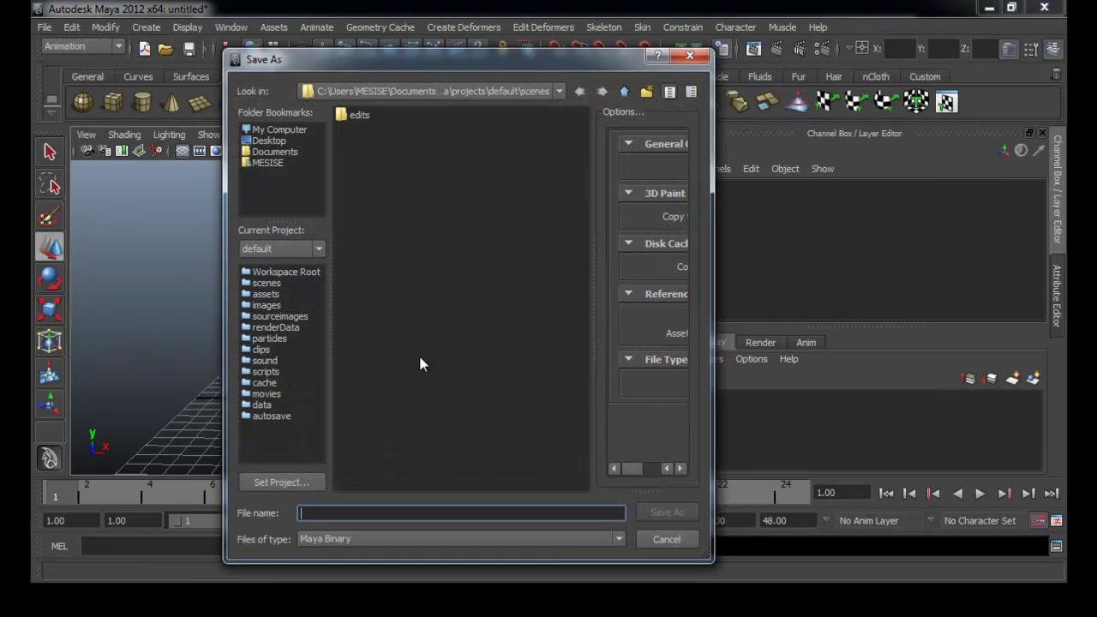
pyautogui.write('car')
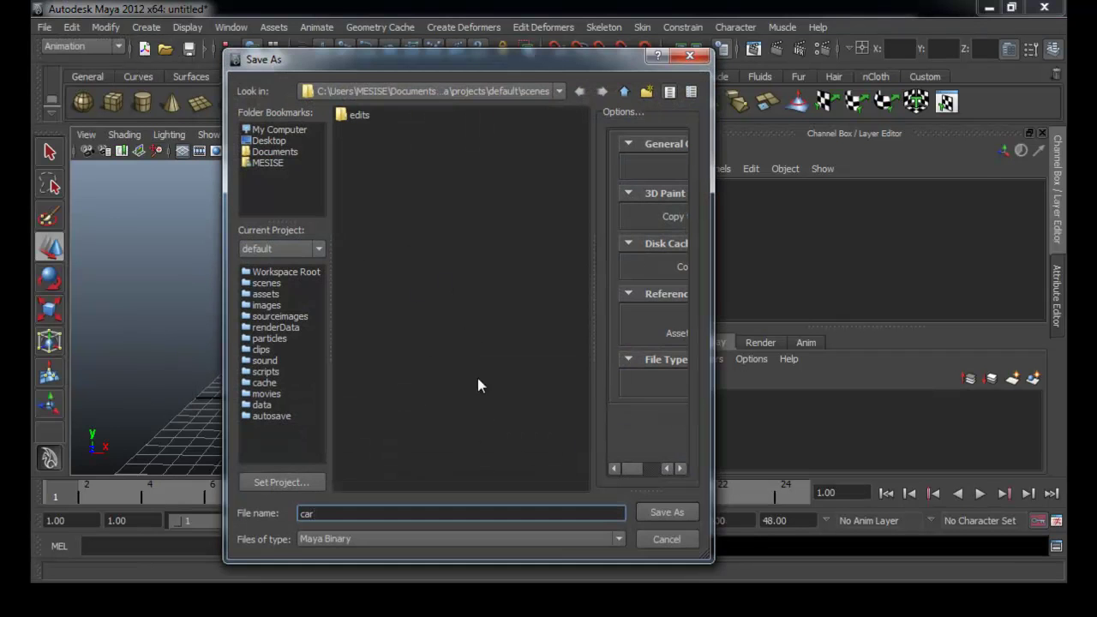
pyautogui.click(685, 512)
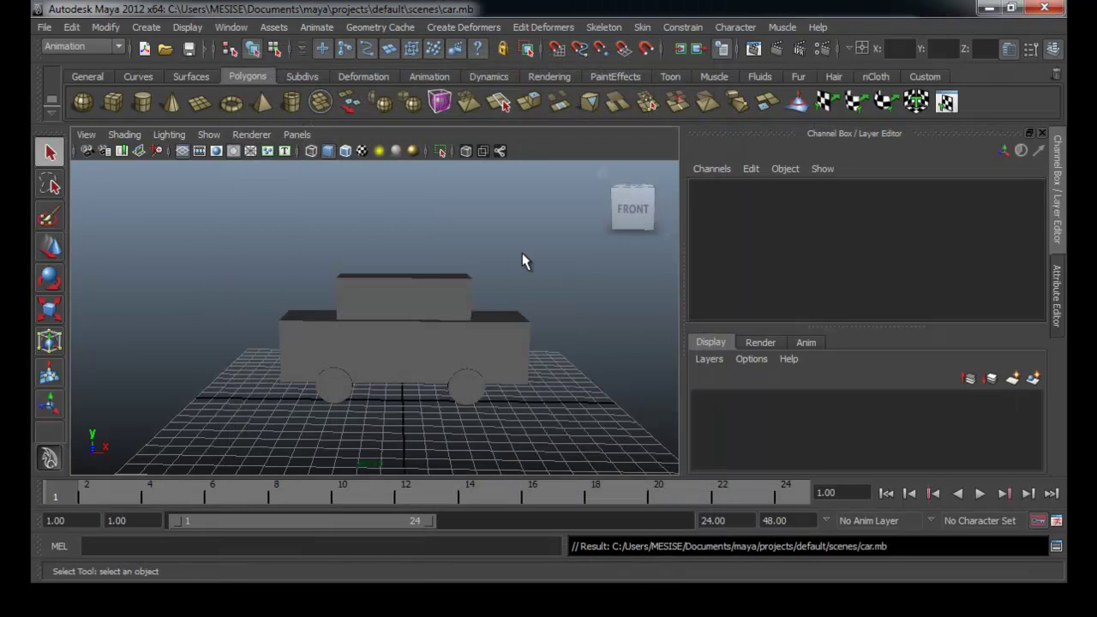
pyautogui.keyDown('alt'); pyautogui.moveTo(527, 262); pyautogui.dragTo(492, 269, button='middle'); pyautogui.keyUp('alt')
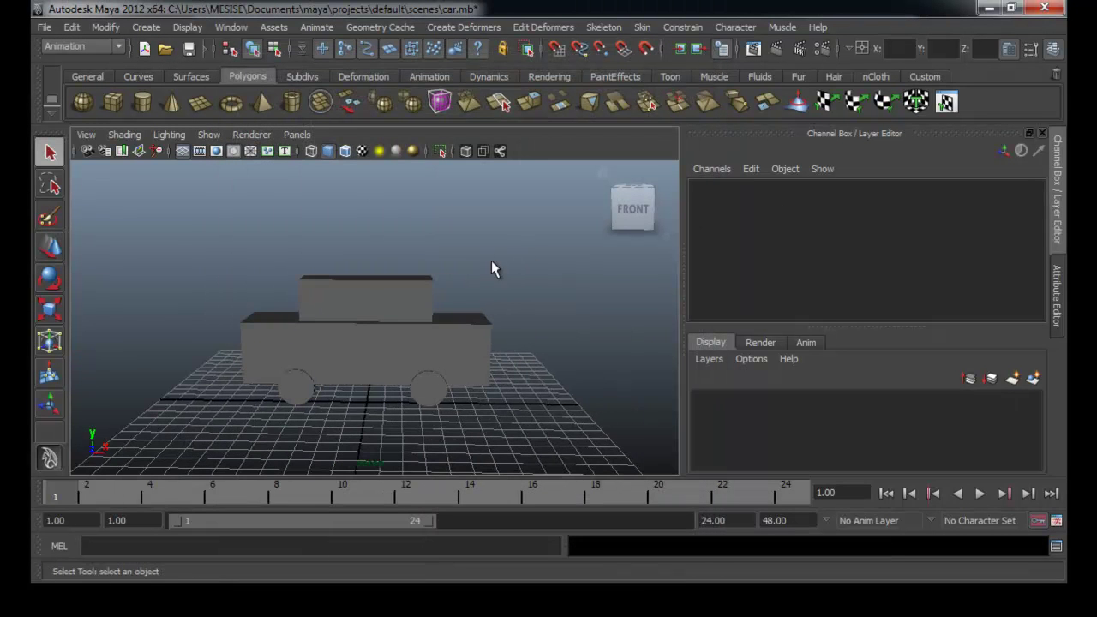
pyautogui.click(1037, 10)
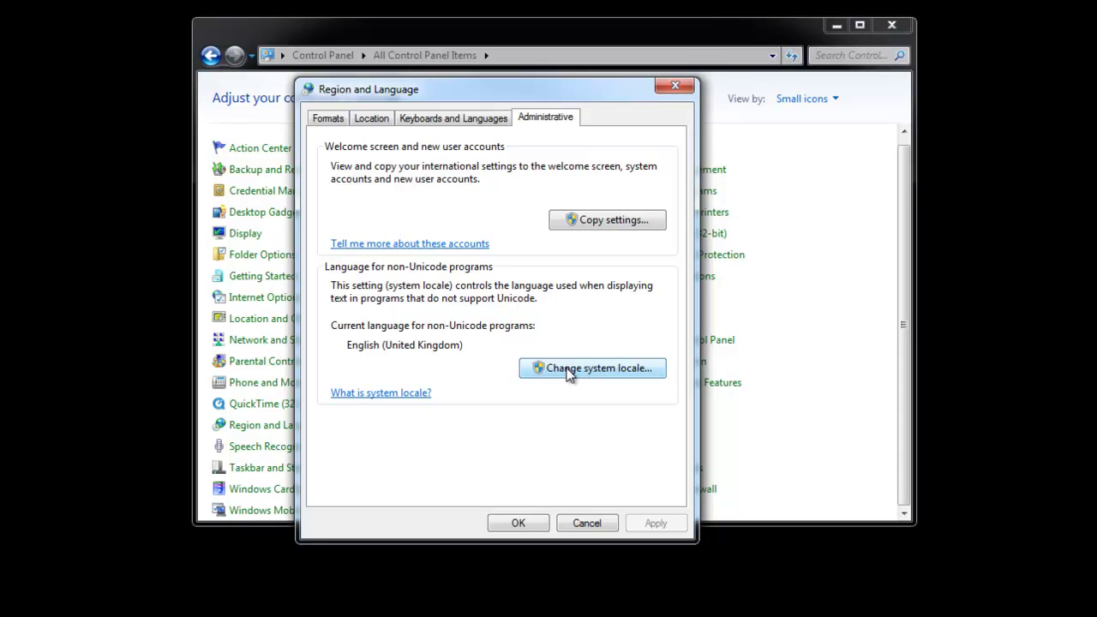
# Step: Confirm Region and Language with OK and close the Control Panel window
pyautogui.click(519, 524)
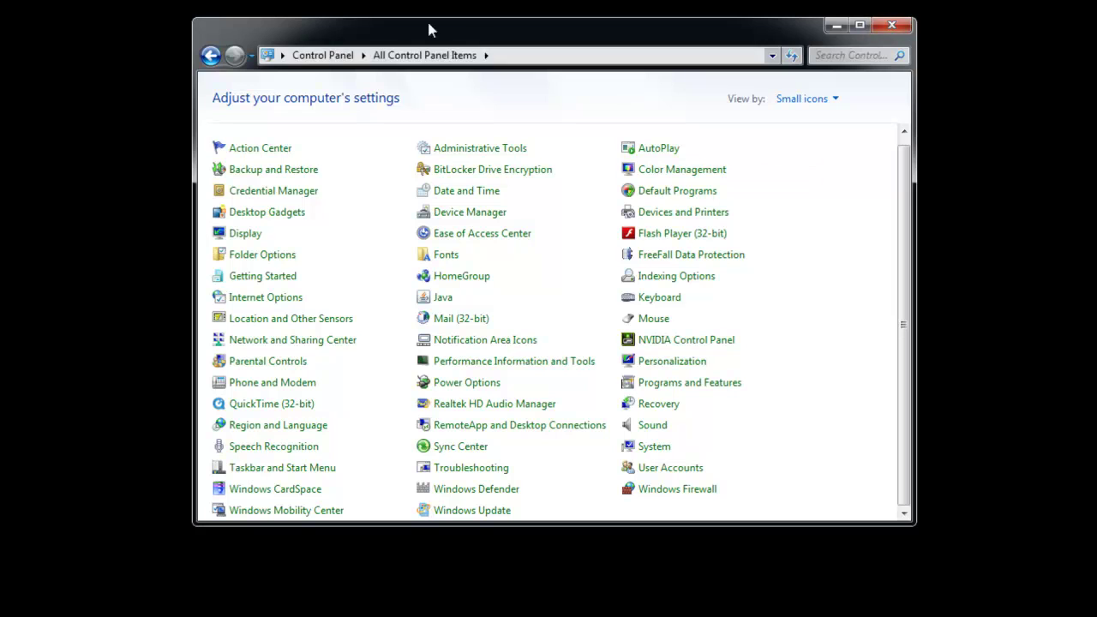
pyautogui.click(892, 26)
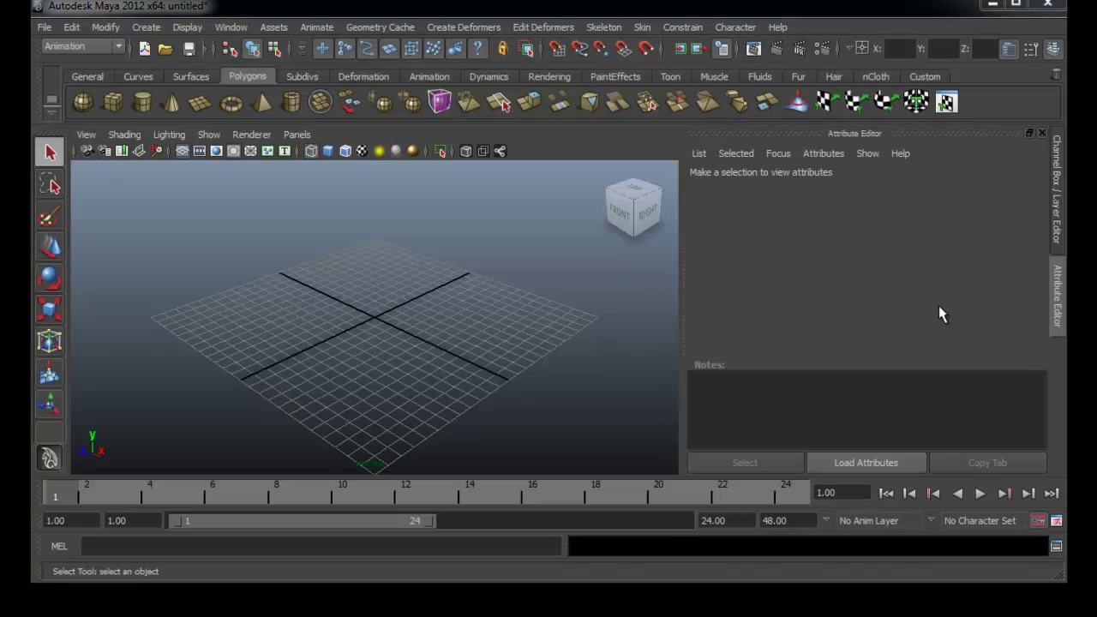
# Step: Open the saved car.mb scene via File > Open Scene
pyautogui.click(48, 28)
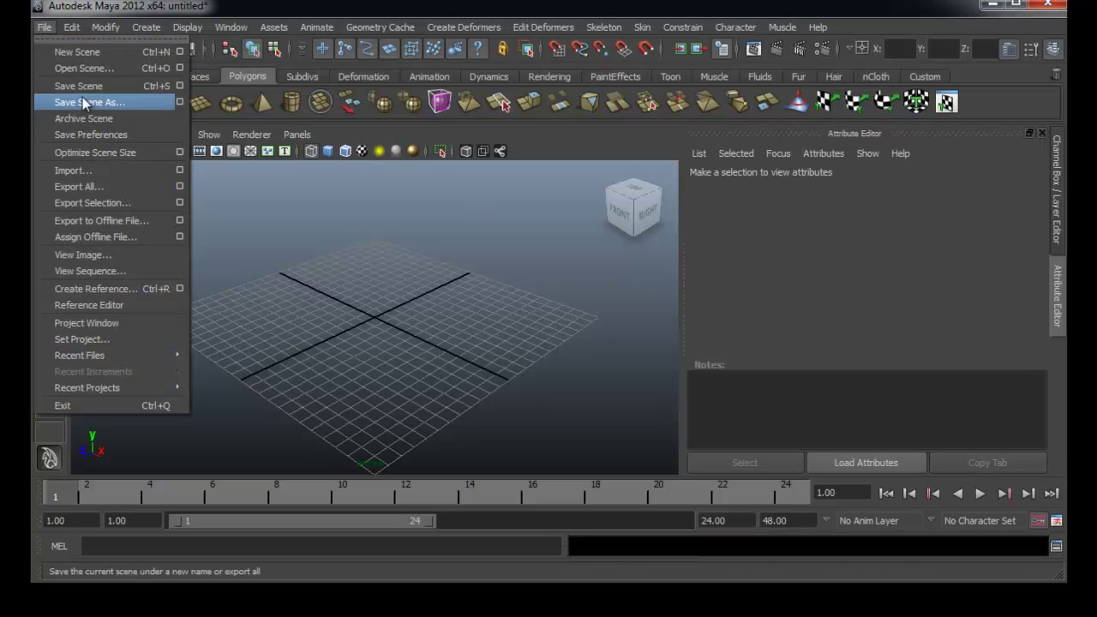
pyautogui.click(89, 70)
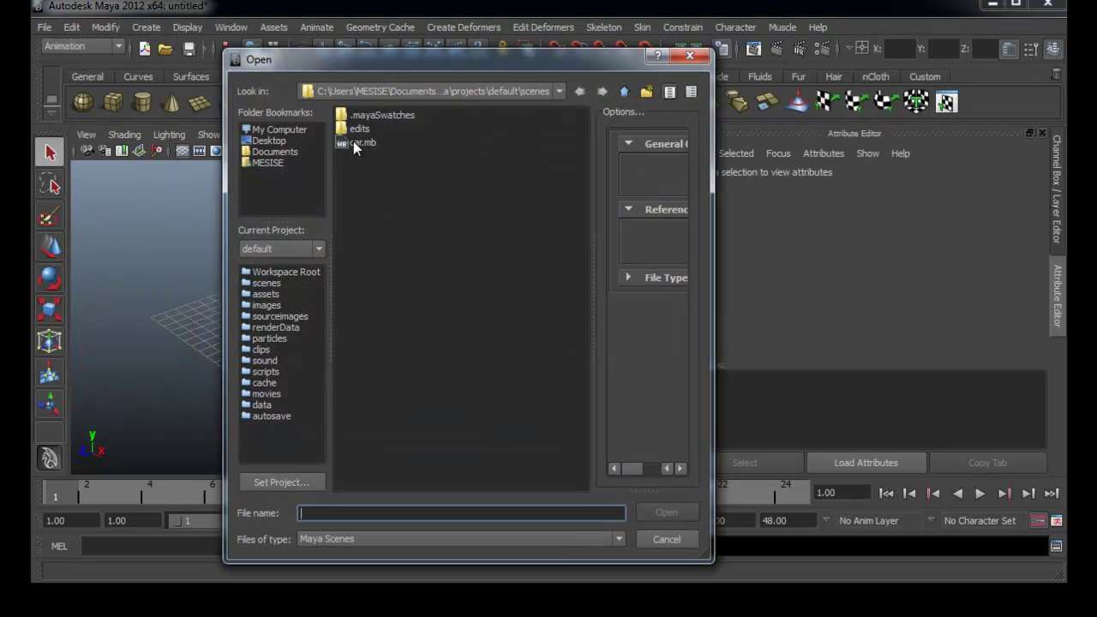
pyautogui.click(355, 144)
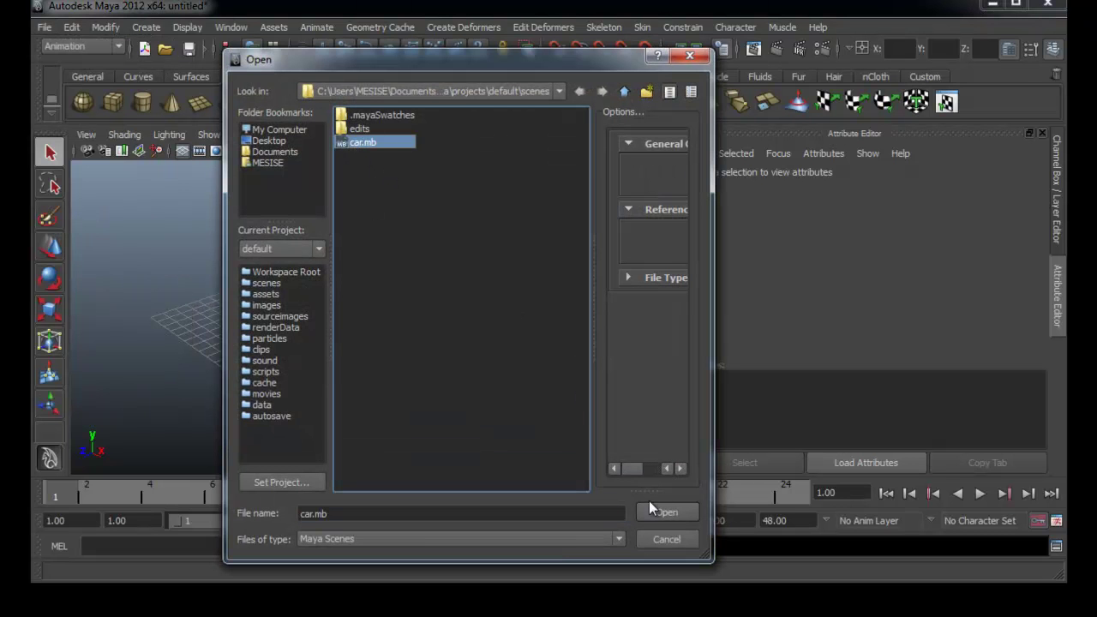
pyautogui.click(650, 506)
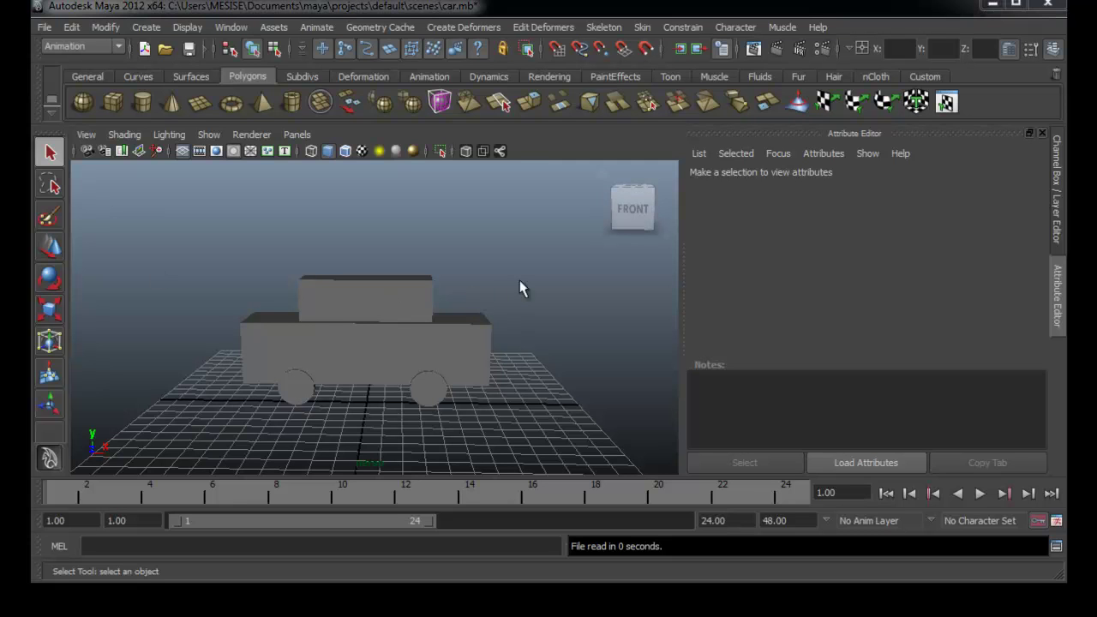
# Step: Open Hypershade from Rendering Editors and move it right to reveal the car
pyautogui.click(248, 27)
pyautogui.moveTo(267, 67)
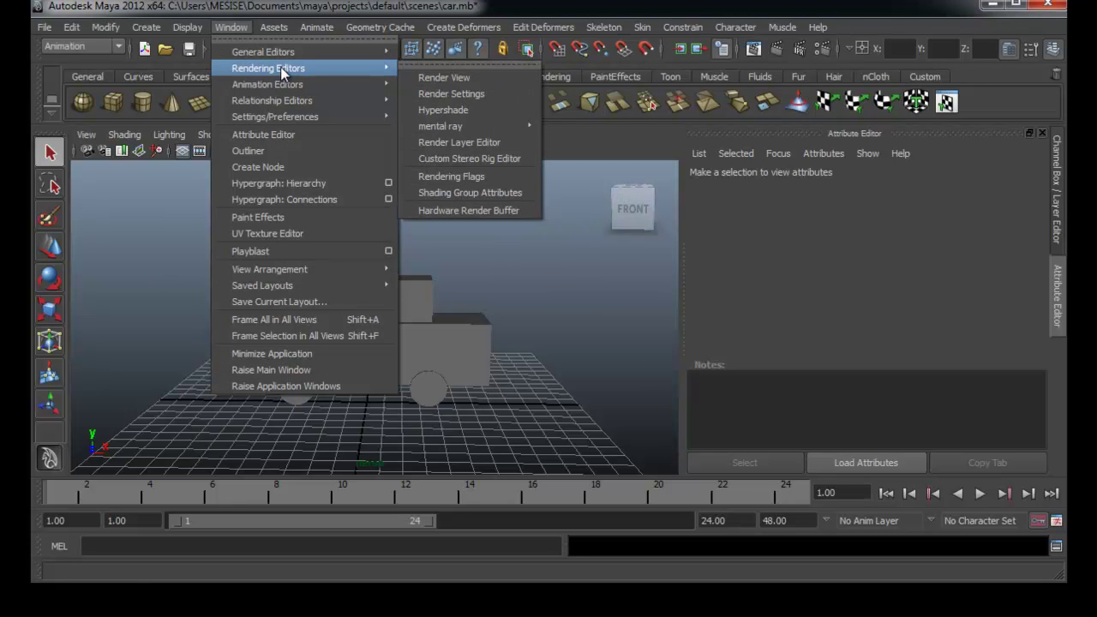
pyautogui.click(476, 110)
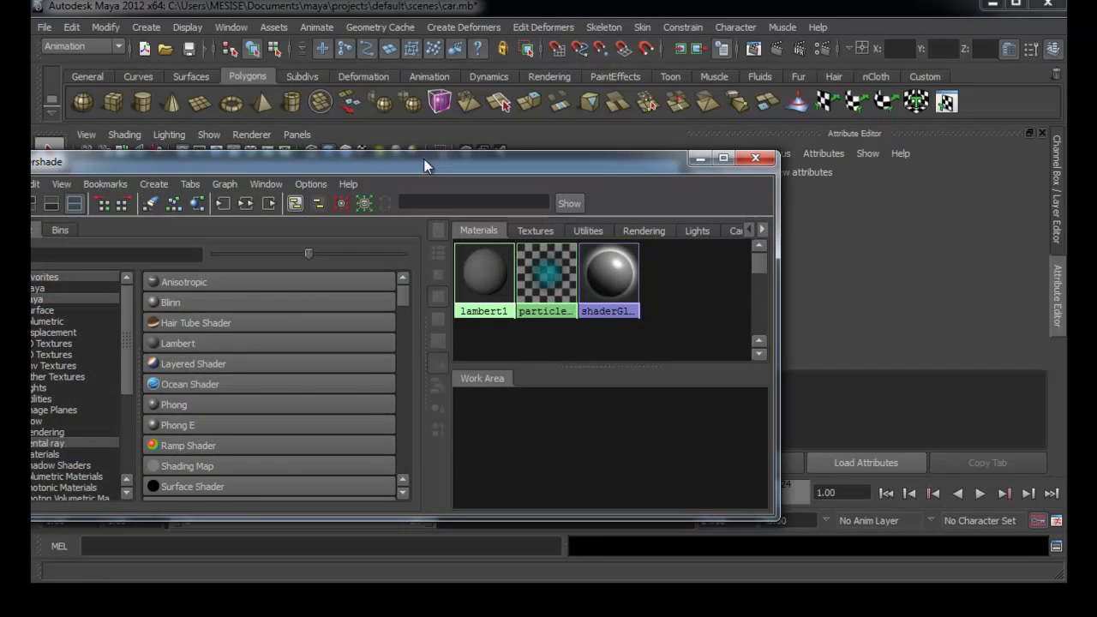
pyautogui.moveTo(424, 160)
pyautogui.mouseDown()
pyautogui.moveTo(744, 147)
pyautogui.moveTo(911, 120)
pyautogui.mouseUp()
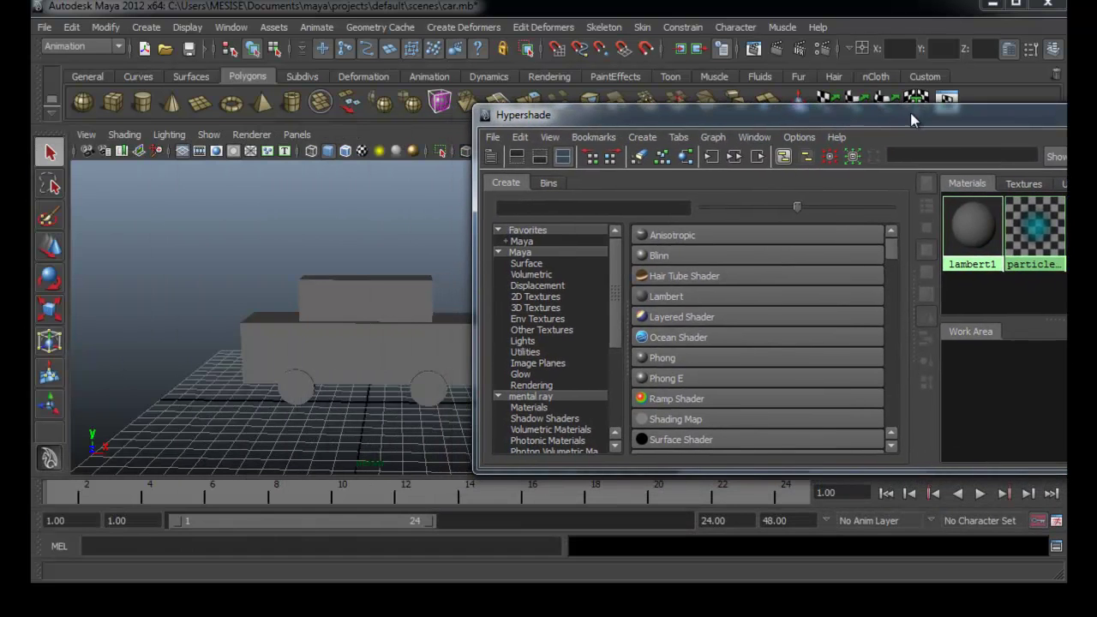
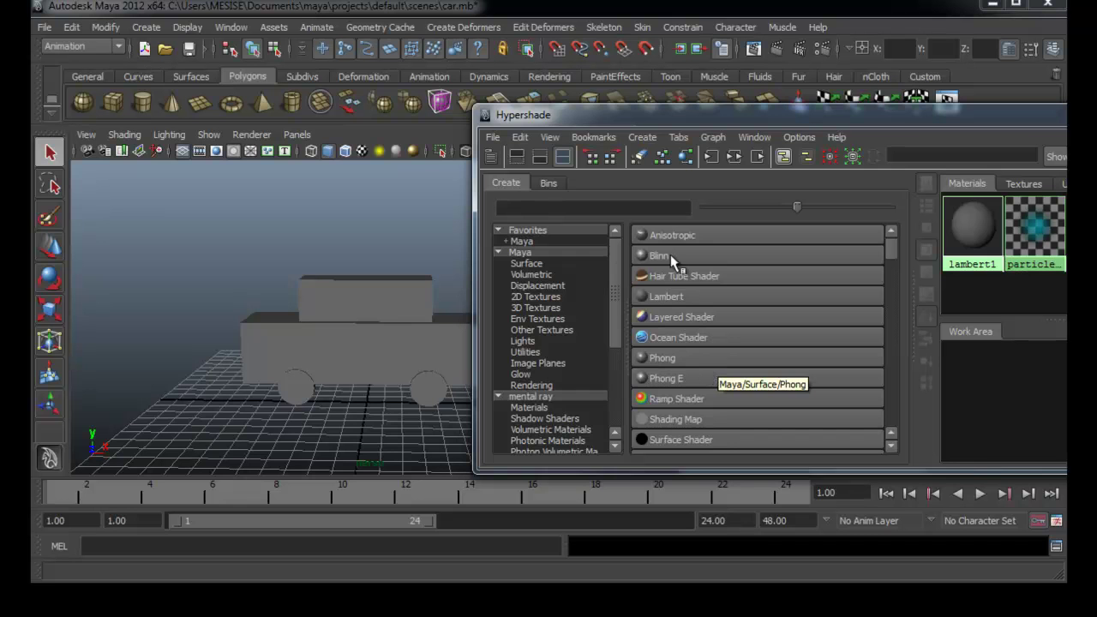
# Step: Move the Hypershade aside, widen its swatch area and narrow its right edge
pyautogui.moveTo(722, 123)
pyautogui.mouseDown()
pyautogui.moveTo(77, 256)
pyautogui.moveTo(488, 186)
pyautogui.mouseUp()
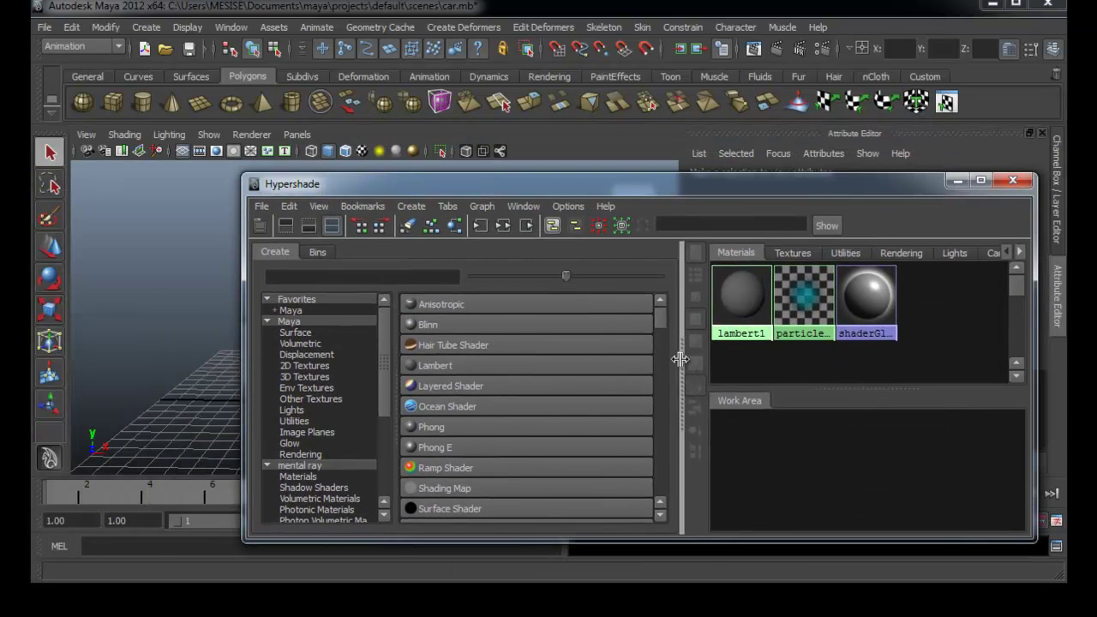
pyautogui.moveTo(681, 360); pyautogui.dragTo(557, 385)
pyautogui.moveTo(1029, 324)
pyautogui.mouseDown()
pyautogui.moveTo(916, 359)
pyautogui.moveTo(938, 358)
pyautogui.mouseUp()
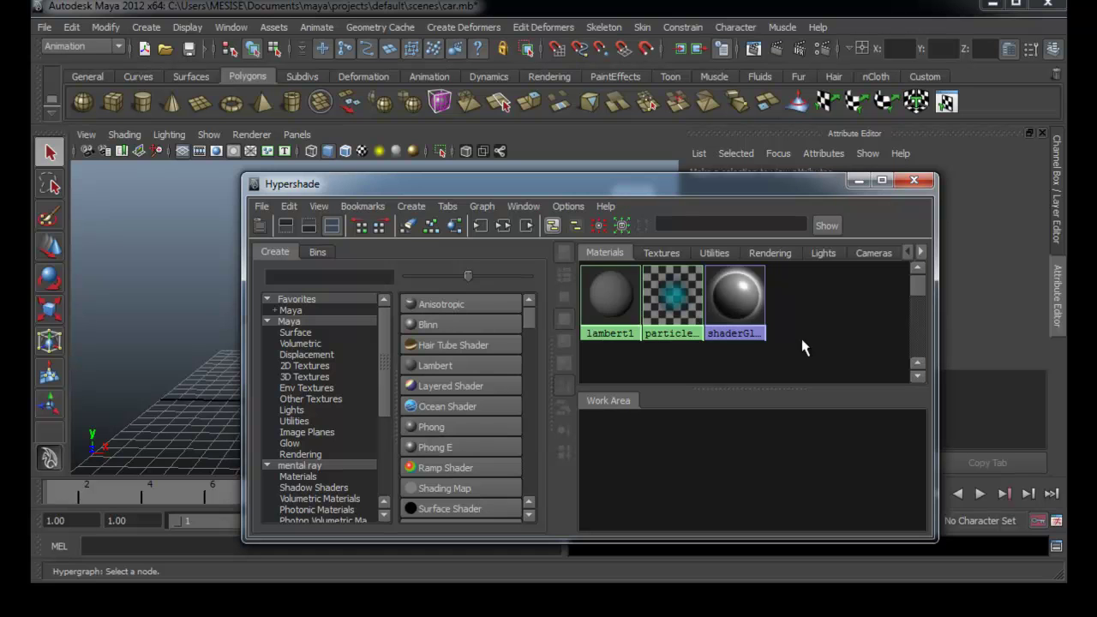
# Step: Browse the material list, then shift the Hypershade left to uncover the car
pyautogui.click(759, 343)
pyautogui.scroll(1, 691, 358)
pyautogui.scroll(-2, 652, 358)
pyautogui.scroll(-1, 603, 357)
pyautogui.scroll(1, 811, 360)
pyautogui.scroll(1, 771, 360)
pyautogui.scroll(-1, 725, 360)
pyautogui.scroll(-1, 615, 358)
pyautogui.scroll(1, 705, 363)
pyautogui.scroll(-1, 737, 363)
pyautogui.scroll(2, 779, 363)
pyautogui.scroll(-1, 801, 363)
pyautogui.scroll(1, 737, 365)
pyautogui.scroll(-1, 676, 369)
pyautogui.scroll(-1, 652, 377)
pyautogui.scroll(1, 677, 382)
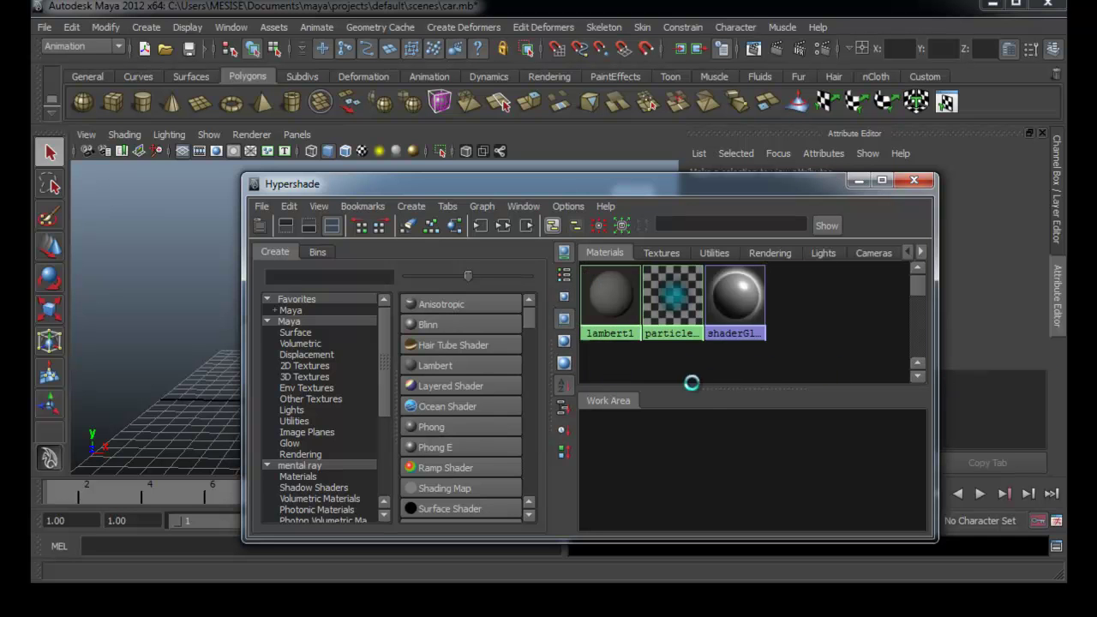
pyautogui.moveTo(668, 184)
pyautogui.mouseDown()
pyautogui.moveTo(668, 422)
pyautogui.moveTo(611, 364)
pyautogui.moveTo(421, 277)
pyautogui.moveTo(487, 160)
pyautogui.moveTo(500, 194)
pyautogui.mouseUp()
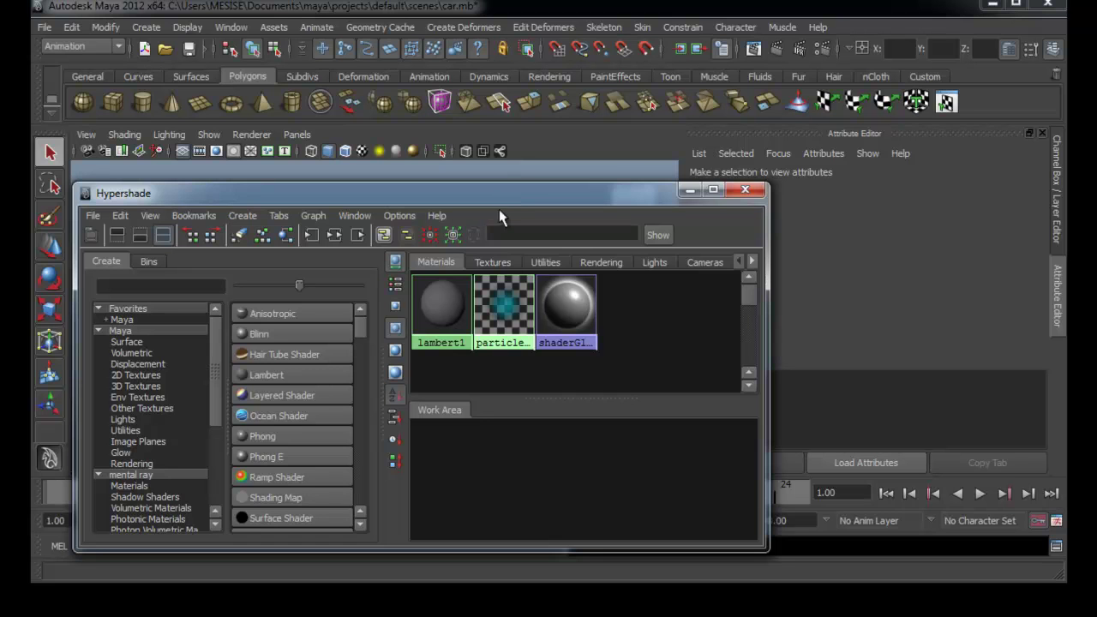
# Step: Create a new anisotropic material and rearrange the Hypershade beside the viewport
pyautogui.click(305, 315)
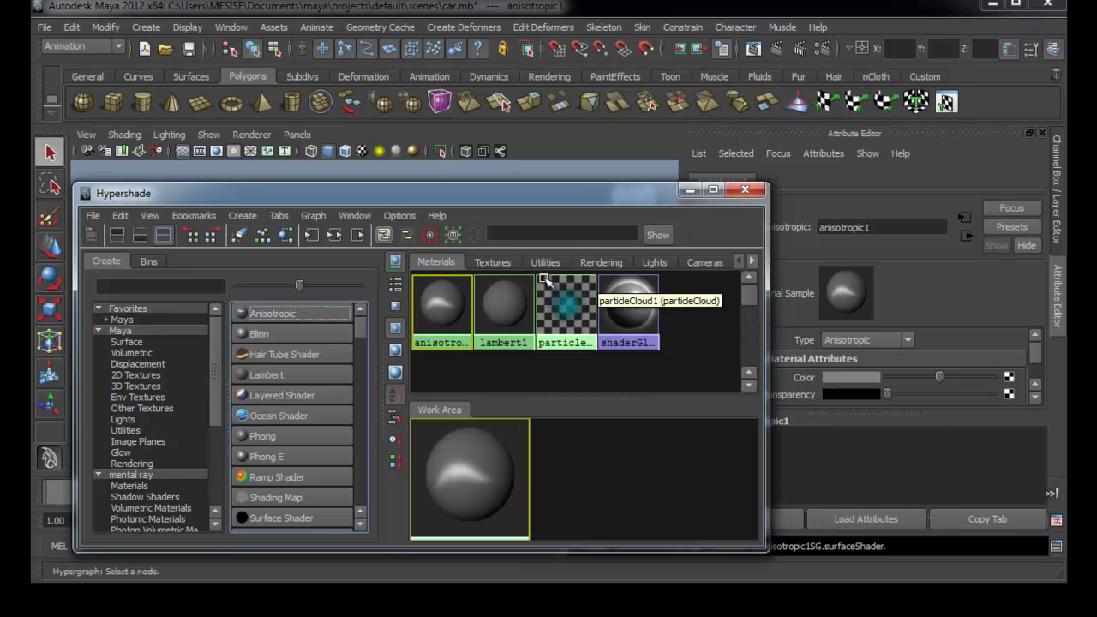
pyautogui.moveTo(519, 187)
pyautogui.mouseDown()
pyautogui.moveTo(648, 398)
pyautogui.moveTo(477, 347)
pyautogui.moveTo(736, 169)
pyautogui.mouseUp()
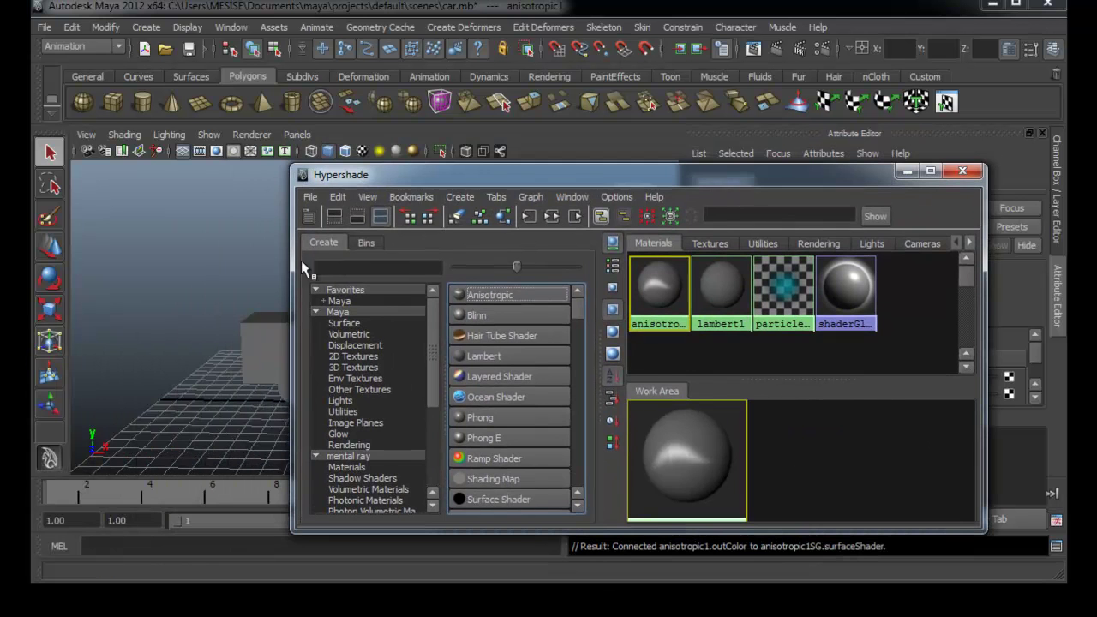
pyautogui.moveTo(293, 264)
pyautogui.mouseDown()
pyautogui.moveTo(514, 264)
pyautogui.moveTo(405, 277)
pyautogui.moveTo(515, 280)
pyautogui.mouseUp()
pyautogui.moveTo(611, 181); pyautogui.dragTo(647, 182)
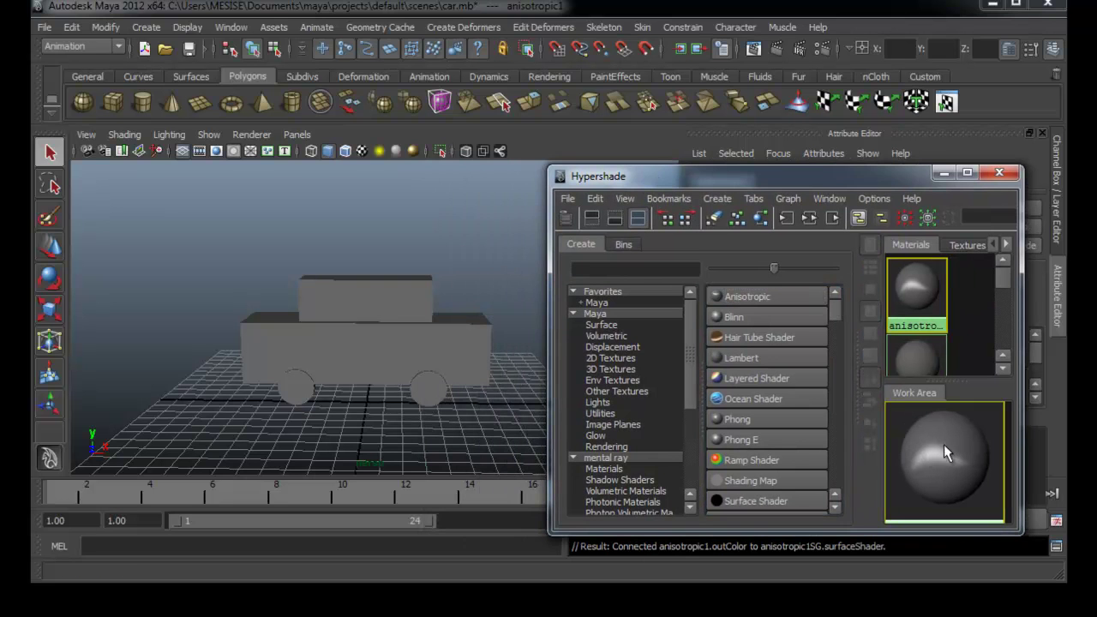
# Step: Assign anisotropic1 to the car's top box and lower body, then show its attributes
pyautogui.click(408, 302)
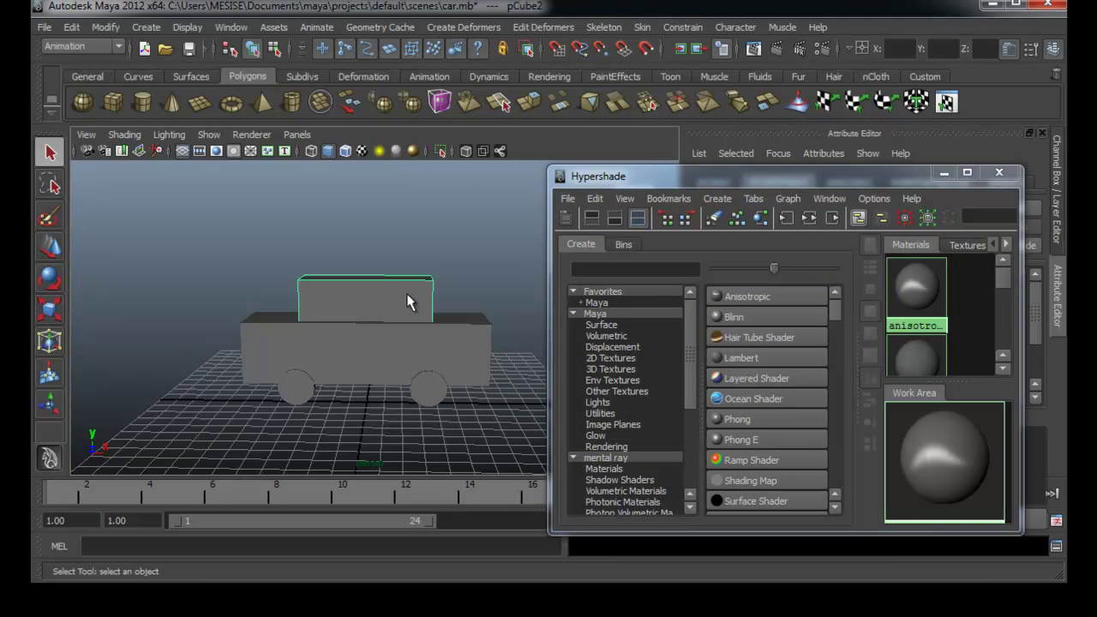
pyautogui.click(459, 336)
pyautogui.click(432, 287)
pyautogui.click(470, 348)
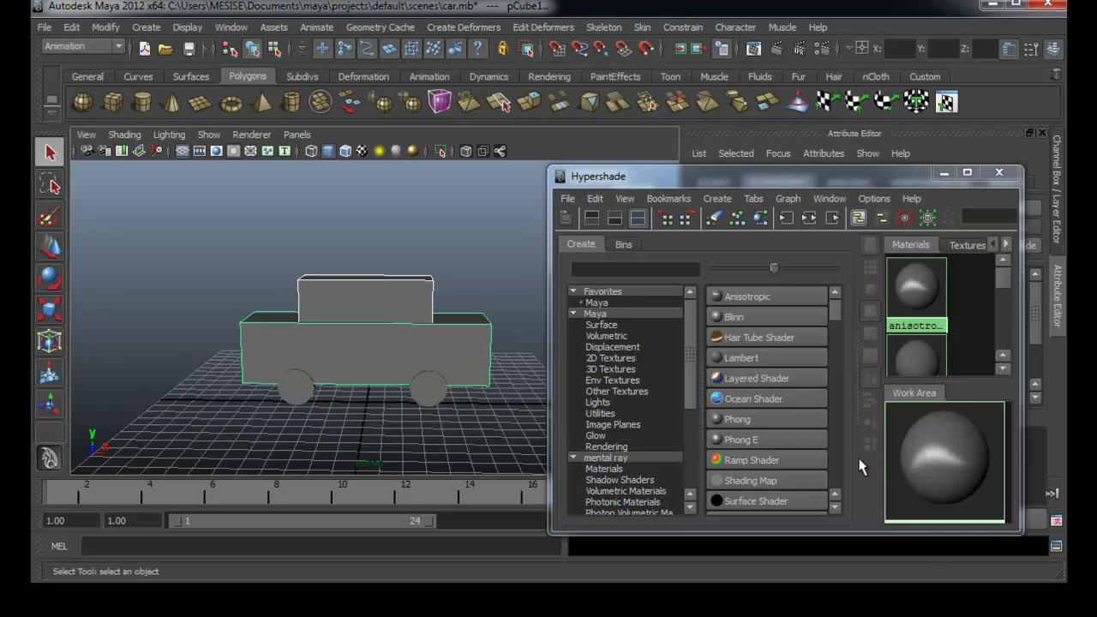
pyautogui.rightClick(940, 450)
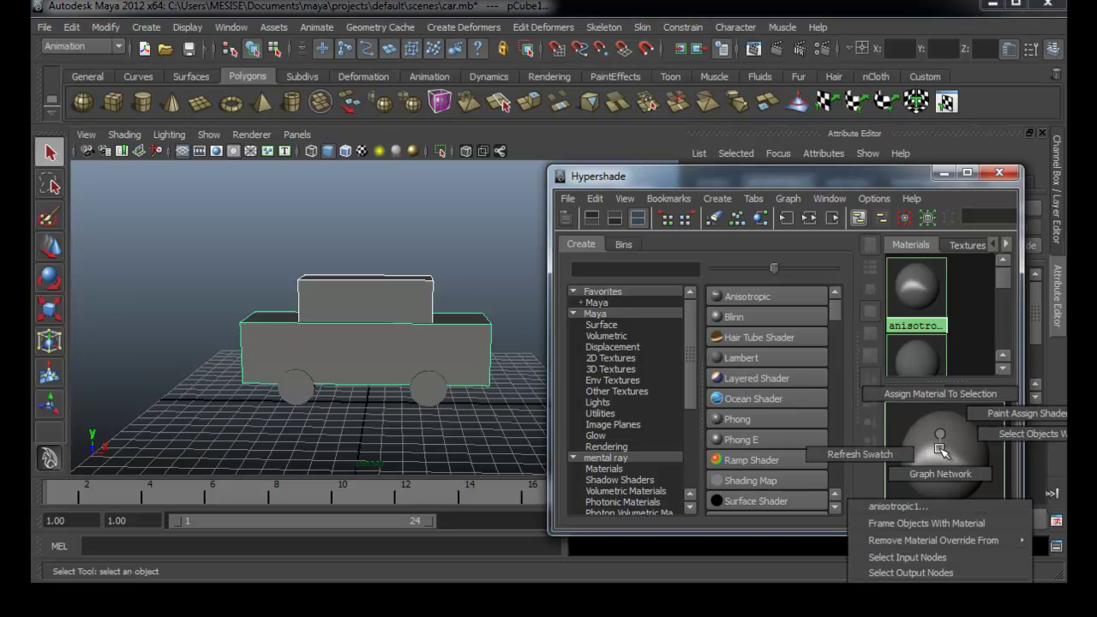
pyautogui.click(940, 396)
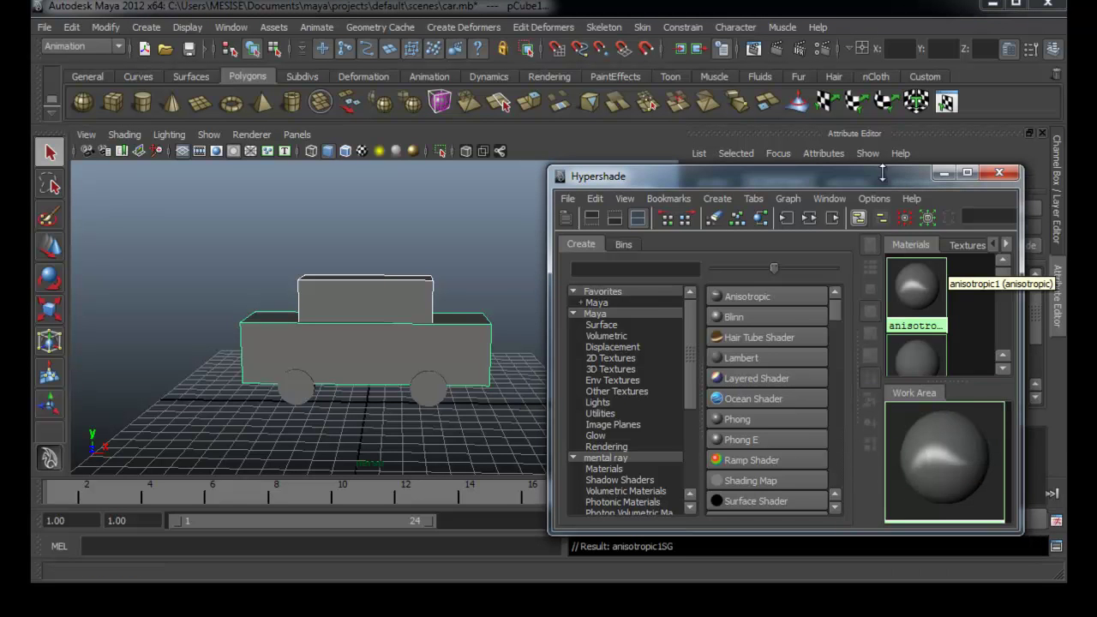
pyautogui.moveTo(883, 175)
pyautogui.mouseDown()
pyautogui.moveTo(324, 229)
pyautogui.moveTo(207, 192)
pyautogui.moveTo(121, 197)
pyautogui.moveTo(110, 175)
pyautogui.mouseUp()
pyautogui.click(177, 457)
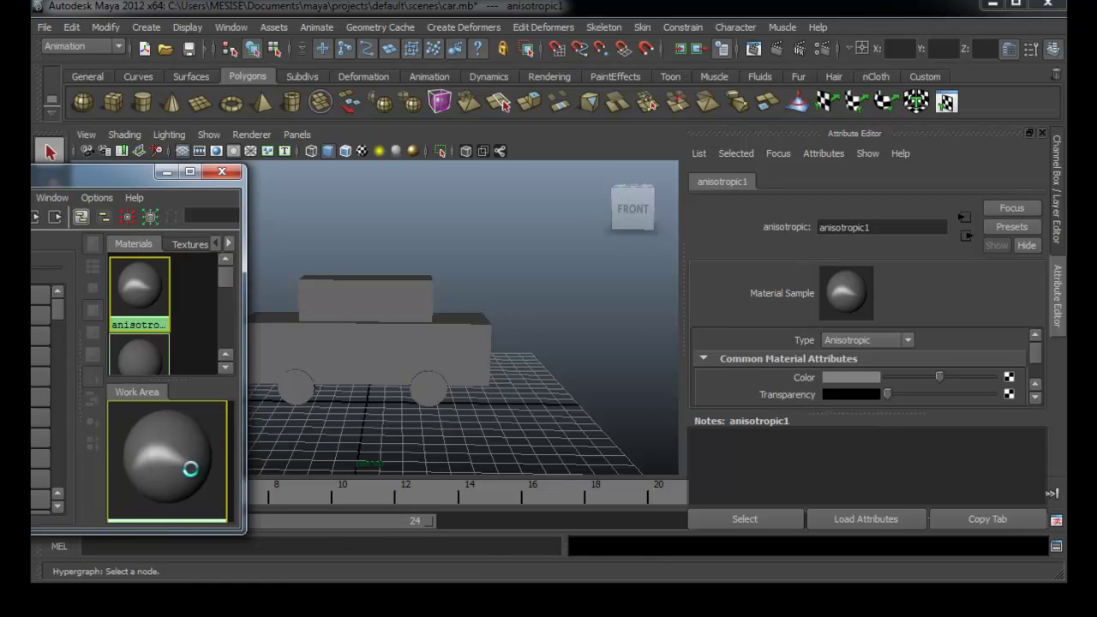
# Step: Set anisotropic1's Color to red from the colour picker's history swatches
pyautogui.moveTo(831, 413); pyautogui.dragTo(839, 500)
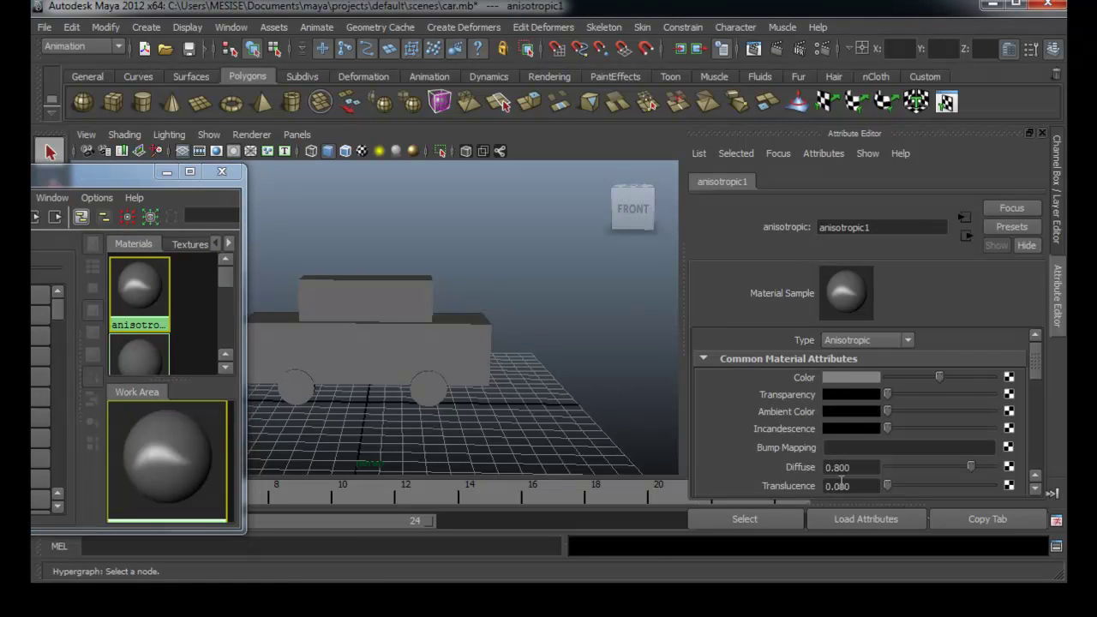
pyautogui.click(862, 378)
pyautogui.click(799, 334)
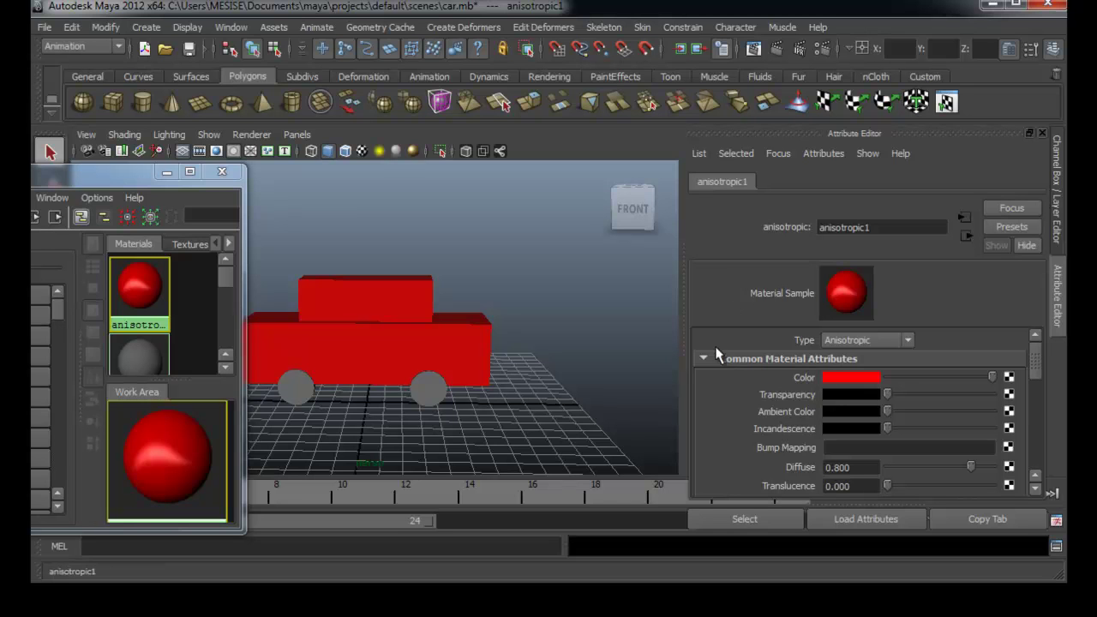
pyautogui.moveTo(128, 176); pyautogui.dragTo(345, 171)
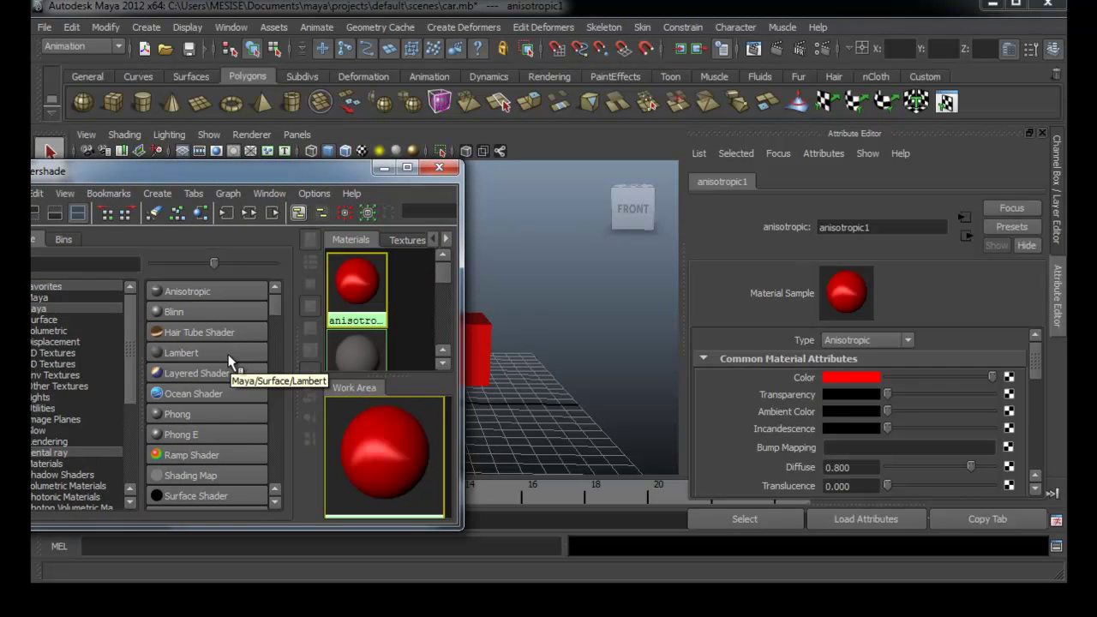
# Step: Create lambert2 and set its Color to black (V = 0)
pyautogui.click(183, 354)
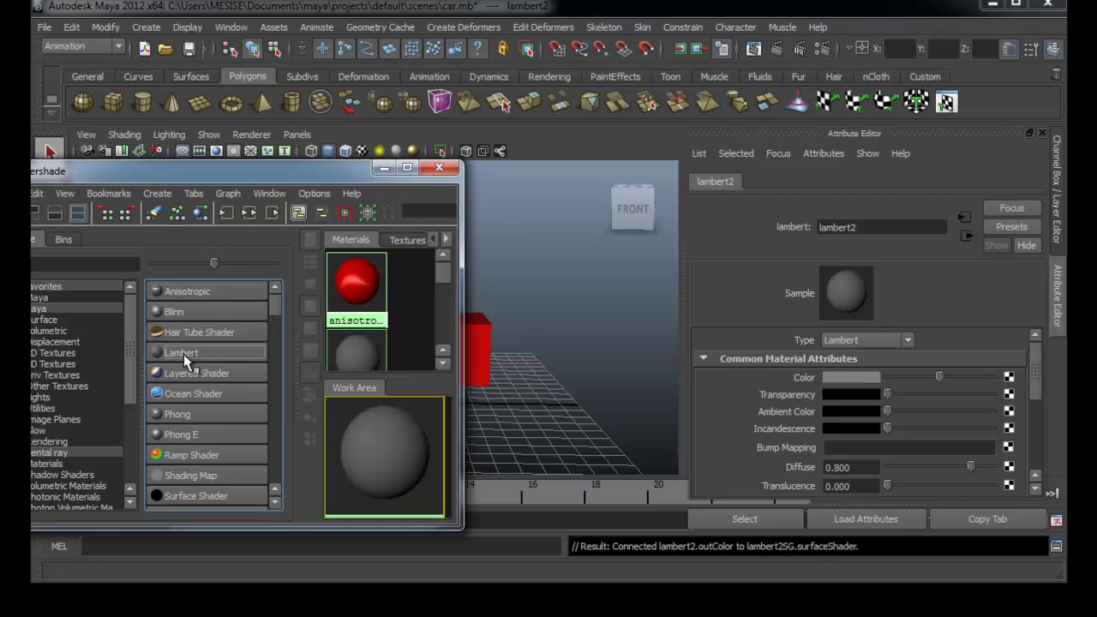
pyautogui.moveTo(463, 437); pyautogui.dragTo(546, 439)
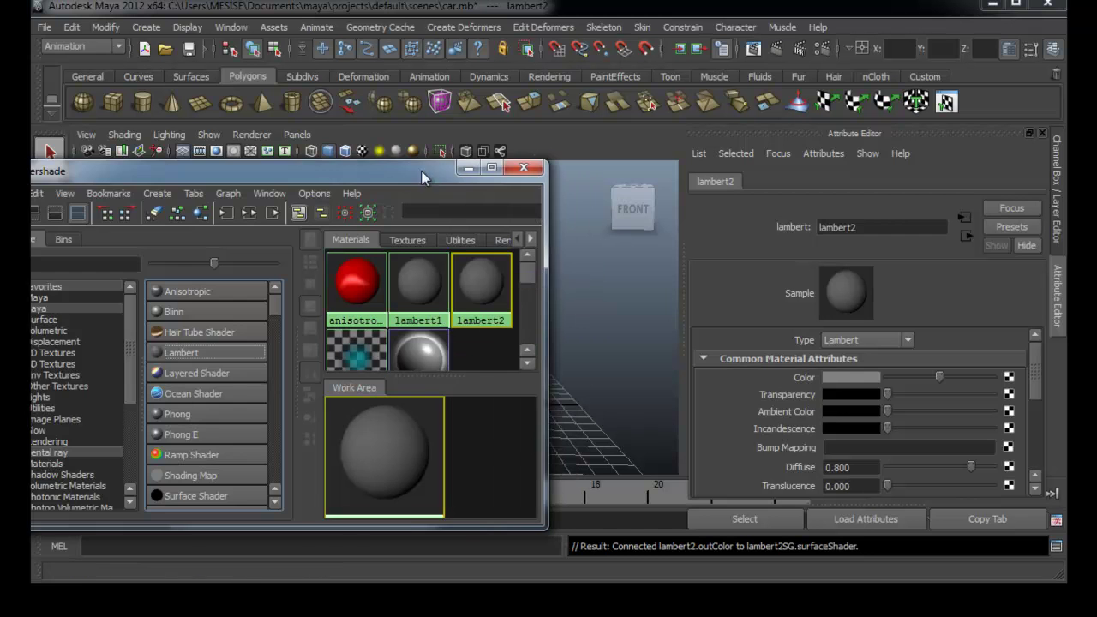
pyautogui.moveTo(426, 171); pyautogui.dragTo(180, 171)
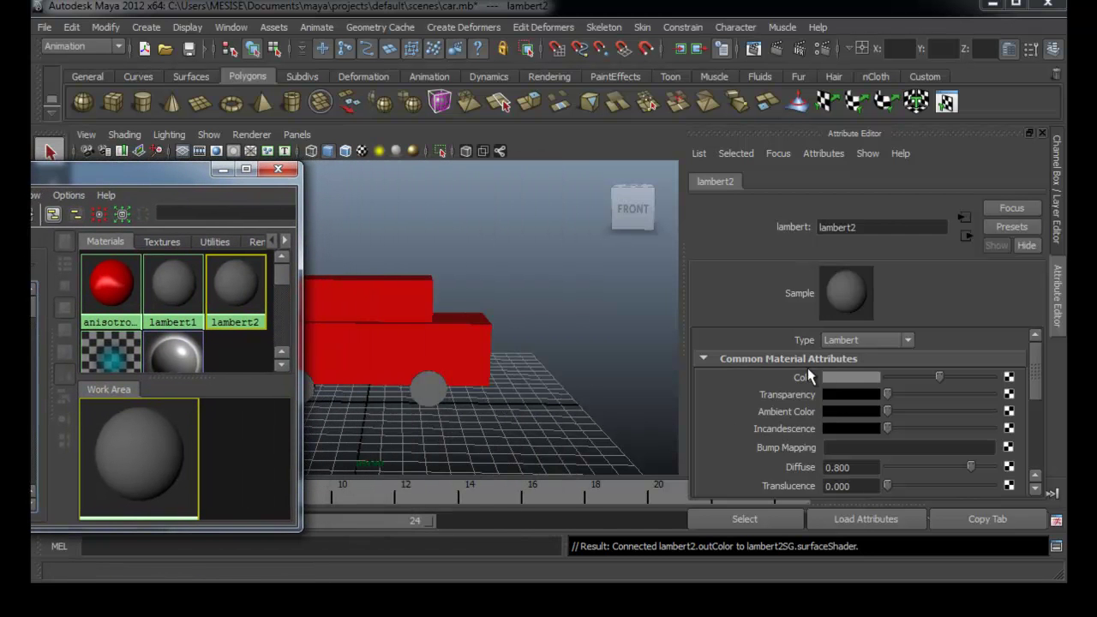
pyautogui.click(845, 379)
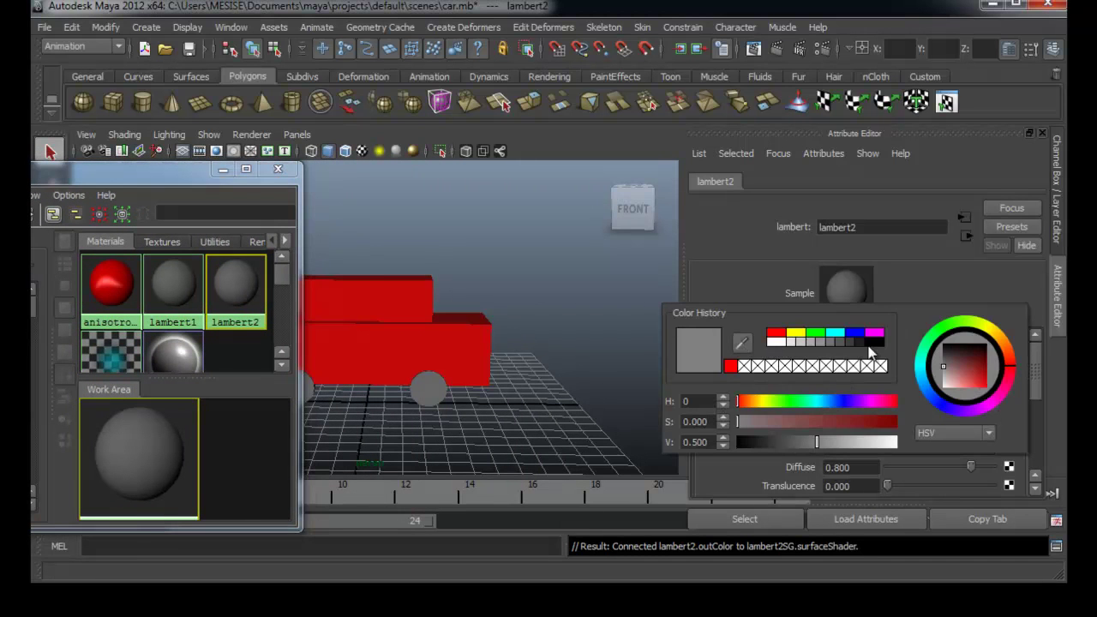
pyautogui.click(870, 344)
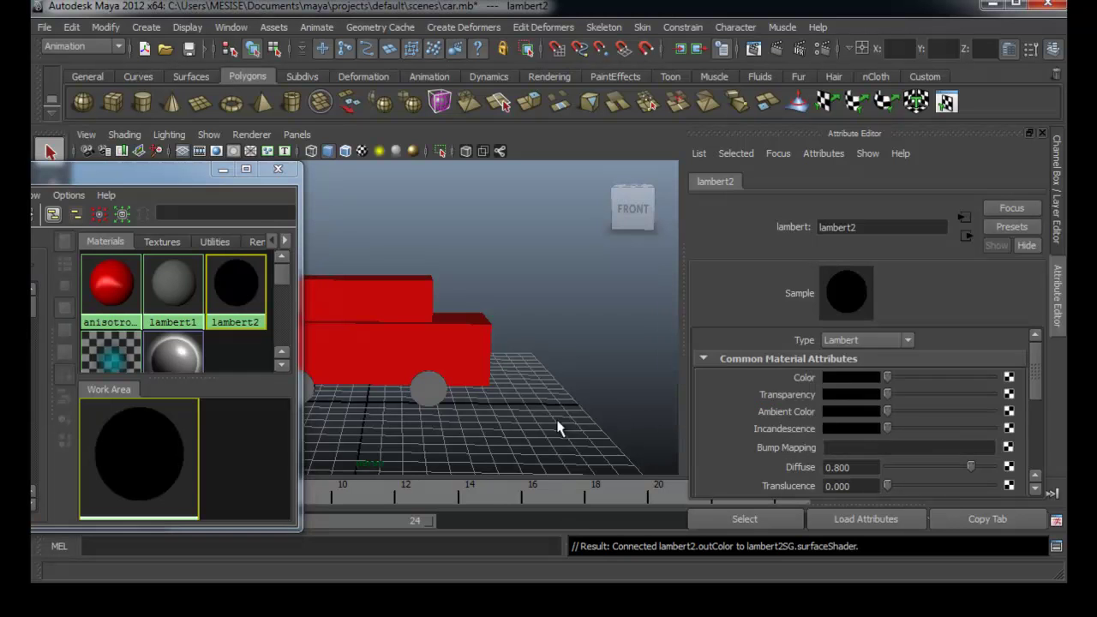
pyautogui.click(480, 420)
pyautogui.moveTo(437, 425)
pyautogui.keyDown('alt'); pyautogui.mouseDown()
pyautogui.moveTo(515, 428)
pyautogui.moveTo(475, 423)
pyautogui.moveTo(493, 437)
pyautogui.mouseUp(); pyautogui.keyUp('alt')
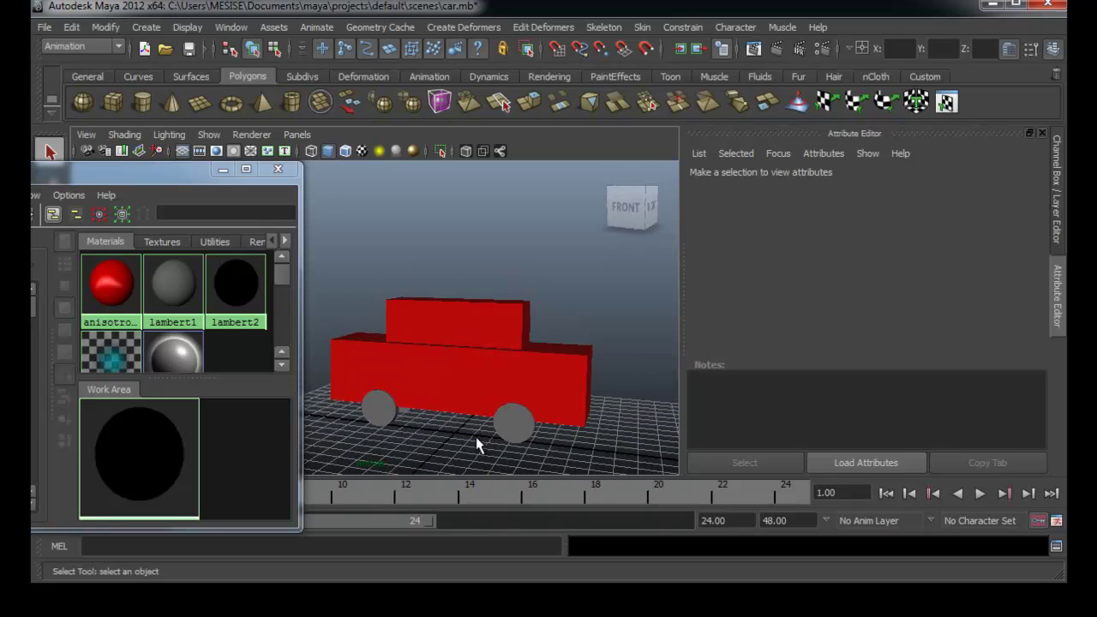
# Step: Select the car's left and right wheels
pyautogui.keyDown('alt'); pyautogui.moveTo(478, 447); pyautogui.dragTo(444, 436); pyautogui.keyUp('alt')
pyautogui.click(380, 413)
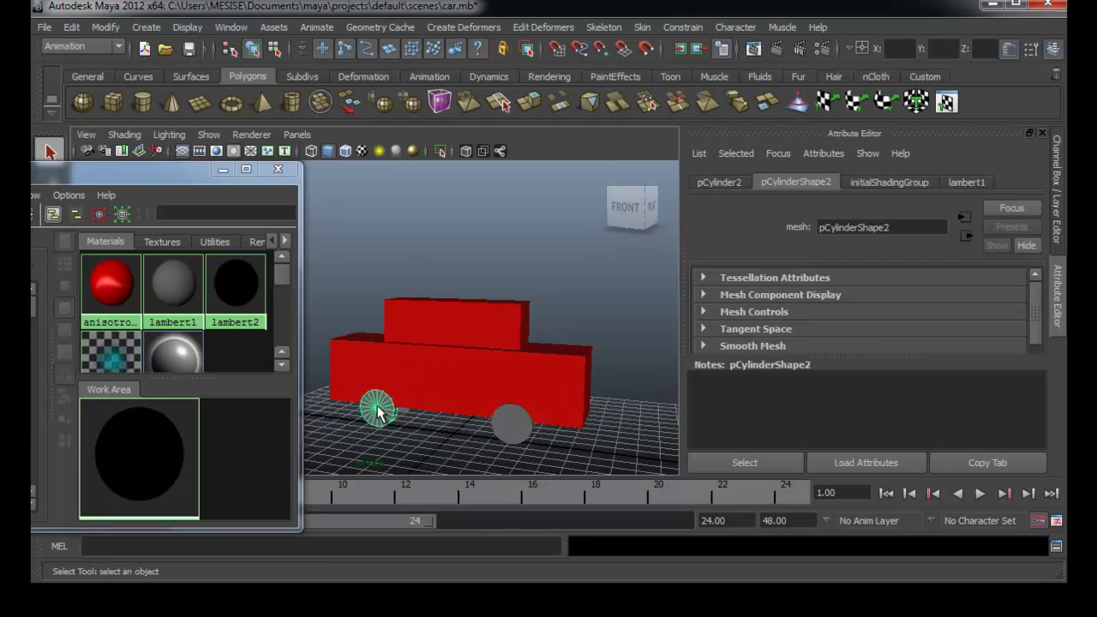
pyautogui.click(513, 424)
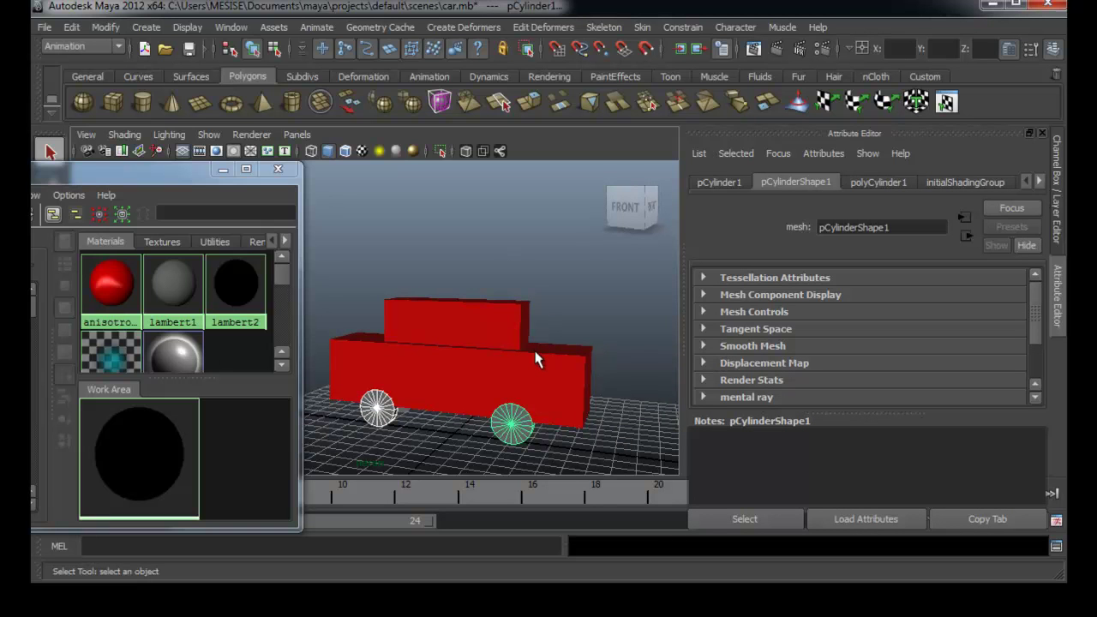
pyautogui.moveTo(581, 445)
pyautogui.keyDown('alt'); pyautogui.mouseDown()
pyautogui.moveTo(432, 460)
pyautogui.moveTo(543, 421)
pyautogui.moveTo(368, 423)
pyautogui.moveTo(562, 386)
pyautogui.moveTo(428, 417)
pyautogui.moveTo(540, 385)
pyautogui.moveTo(510, 372)
pyautogui.mouseUp(); pyautogui.keyUp('alt')
pyautogui.keyDown('alt'); pyautogui.moveTo(509, 372); pyautogui.dragTo(484, 342, button='middle'); pyautogui.keyUp('alt')
pyautogui.moveTo(484, 342)
pyautogui.keyDown('alt'); pyautogui.mouseDown()
pyautogui.moveTo(445, 343)
pyautogui.moveTo(454, 392)
pyautogui.mouseUp(); pyautogui.keyUp('alt')
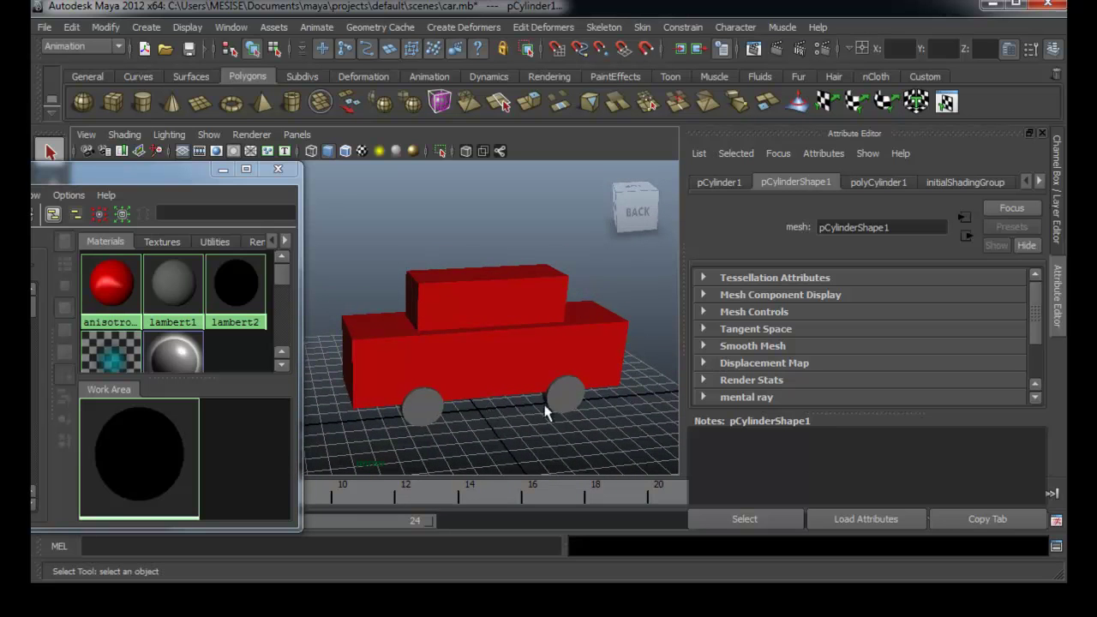
pyautogui.click(572, 408)
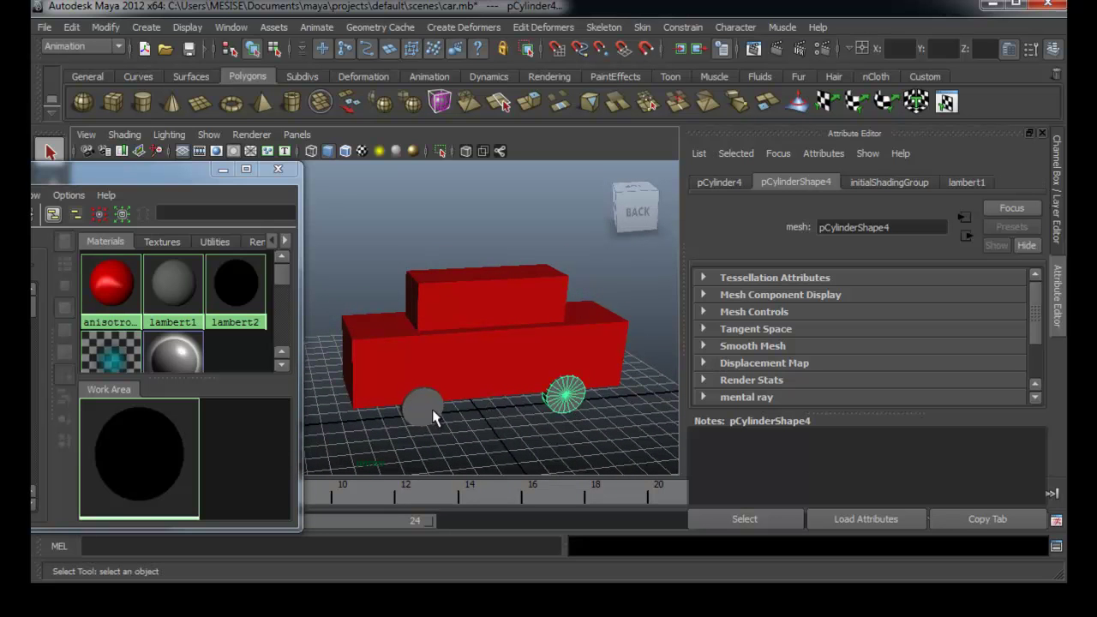
pyautogui.keyDown('shift'); pyautogui.click(432, 419); pyautogui.keyUp('shift')
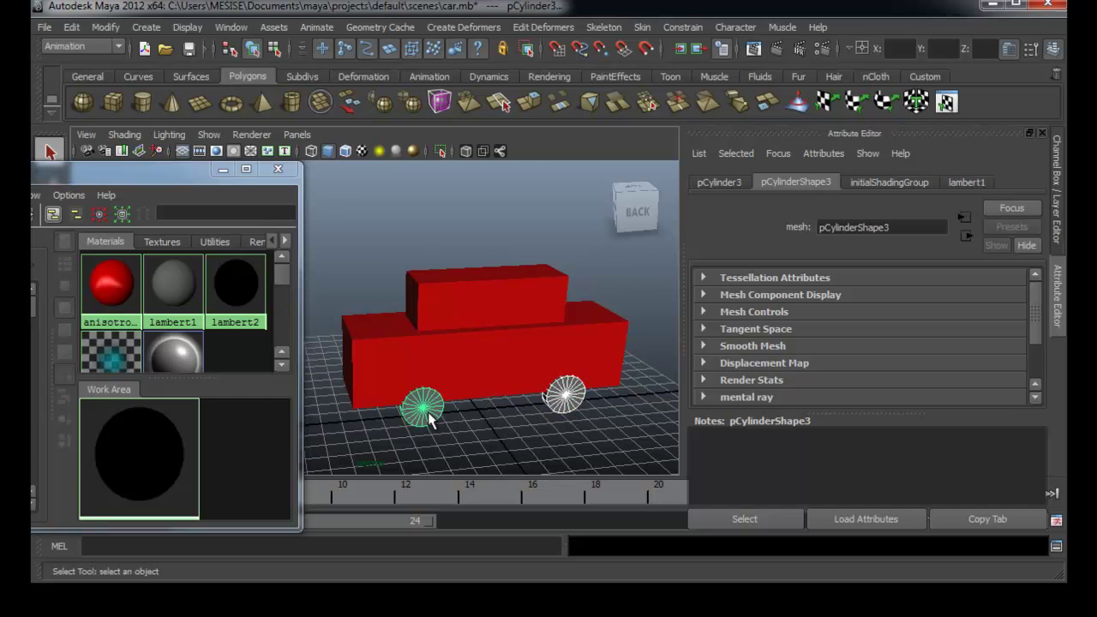
# Step: Assign black lambert2 to the selected wheels, close the Hypershade and view from rear three-quarter
pyautogui.moveTo(172, 433); pyautogui.dragTo(128, 394, button='right')
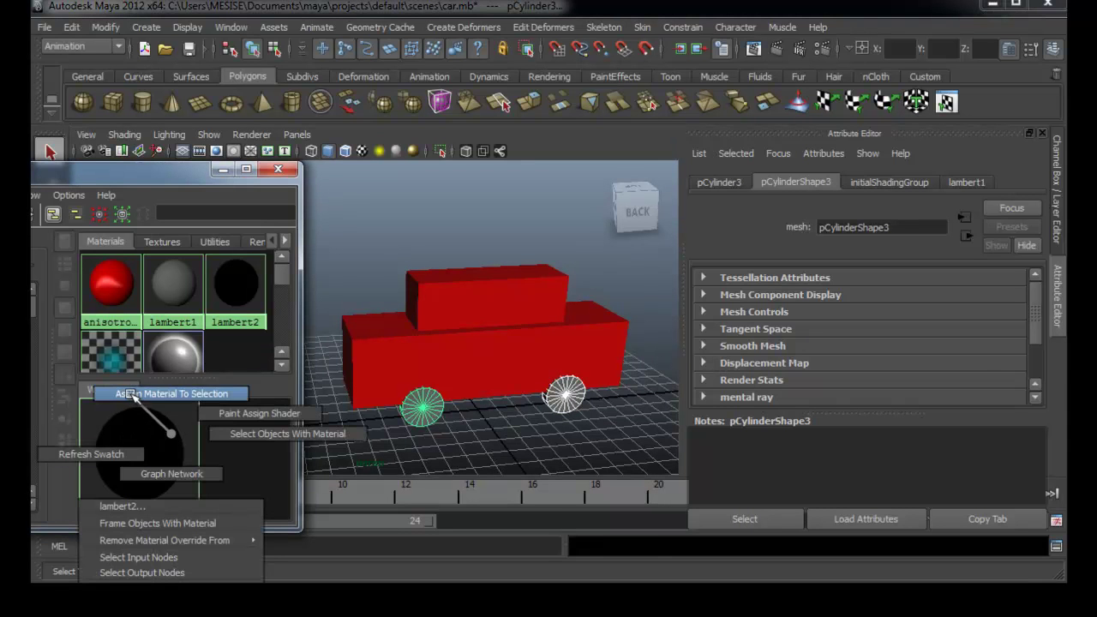
pyautogui.click(509, 461)
pyautogui.moveTo(483, 458)
pyautogui.keyDown('alt'); pyautogui.mouseDown()
pyautogui.moveTo(451, 453)
pyautogui.moveTo(637, 436)
pyautogui.moveTo(485, 455)
pyautogui.moveTo(592, 431)
pyautogui.mouseUp(); pyautogui.keyUp('alt')
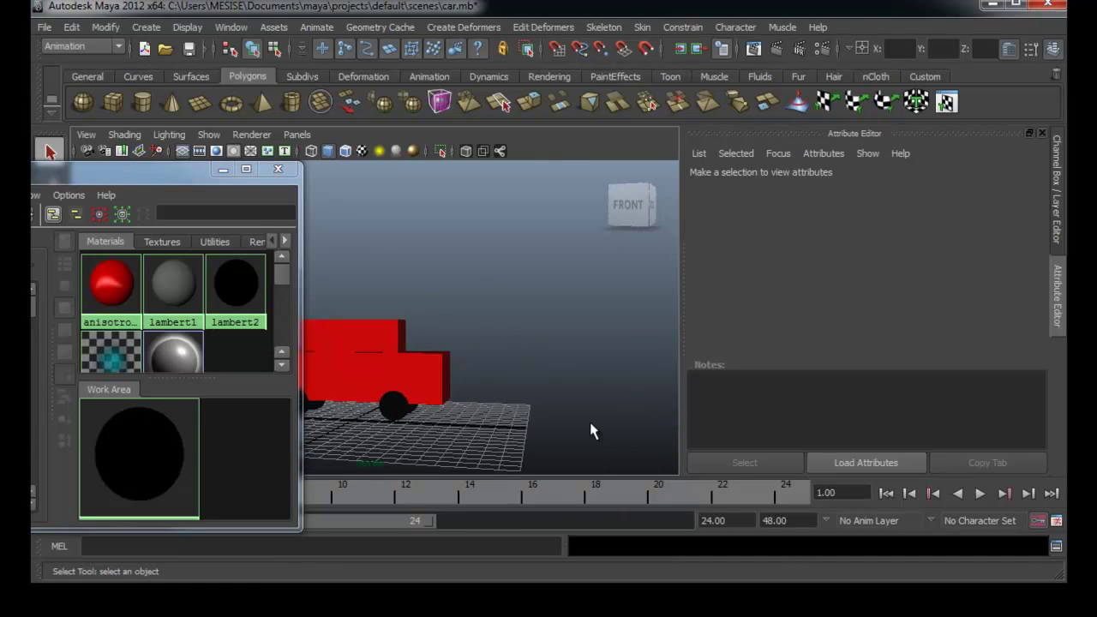
pyautogui.click(223, 169)
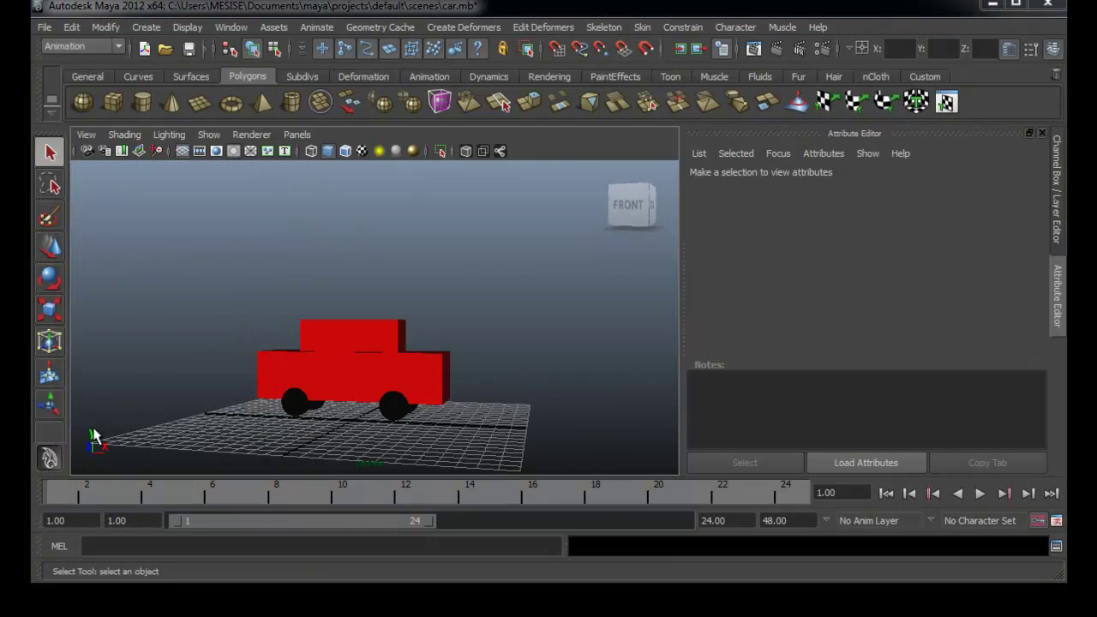
pyautogui.moveTo(306, 429)
pyautogui.keyDown('alt'); pyautogui.mouseDown()
pyautogui.moveTo(265, 417)
pyautogui.moveTo(370, 380)
pyautogui.moveTo(355, 412)
pyautogui.moveTo(504, 400)
pyautogui.moveTo(369, 386)
pyautogui.mouseUp(); pyautogui.keyUp('alt')
# Step: Create a polygon cube and move it up onto the car's cabin
pyautogui.keyDown('alt'); pyautogui.moveTo(351, 262); pyautogui.dragTo(309, 222); pyautogui.keyUp('alt')
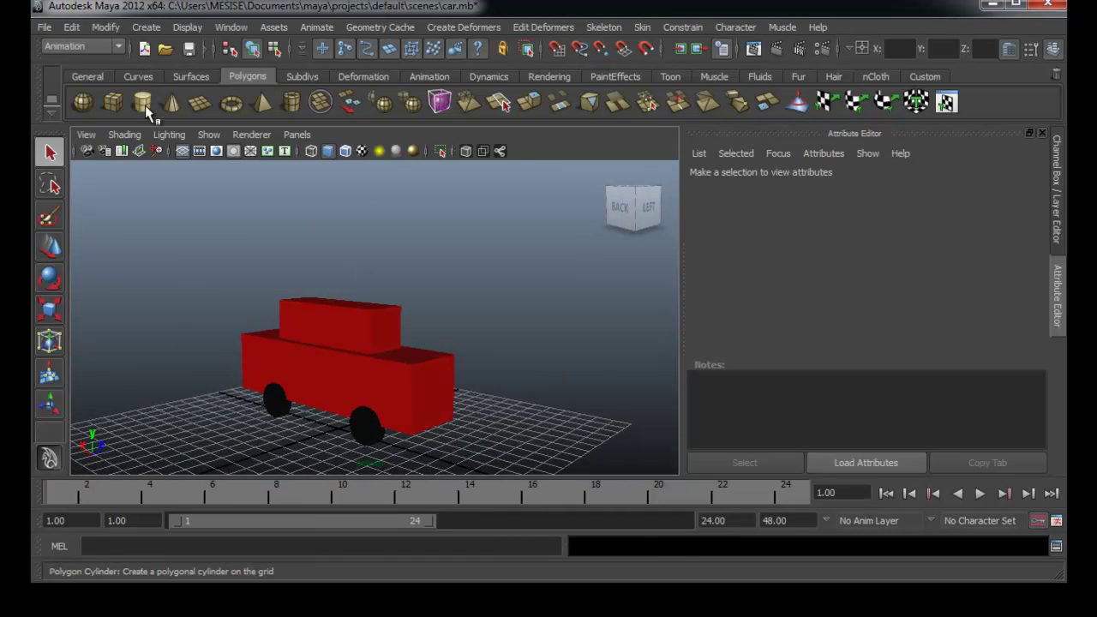
pyautogui.click(108, 108)
pyautogui.scroll(3, 352, 398)
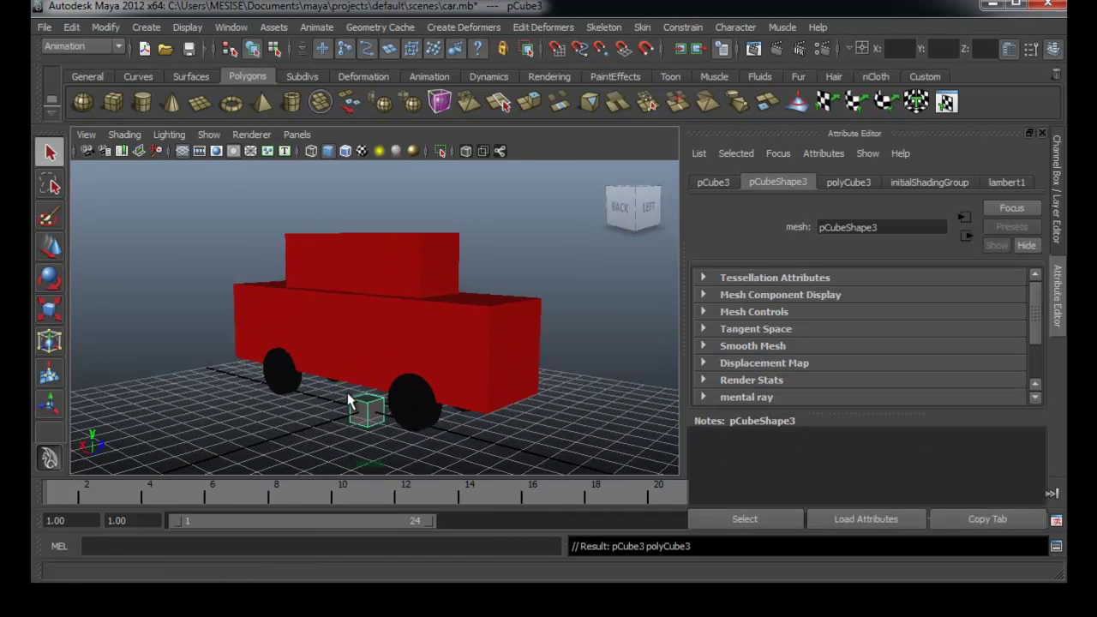
pyautogui.scroll(2, 401, 386)
pyautogui.press('w')
pyautogui.moveTo(378, 360); pyautogui.dragTo(377, 199)
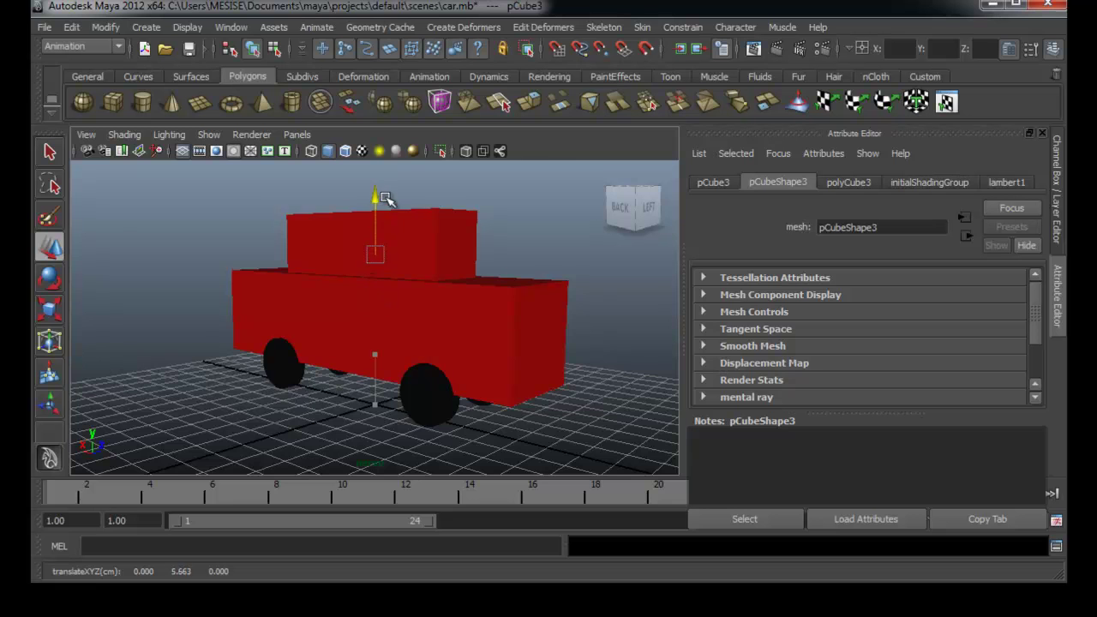
pyautogui.keyDown('alt'); pyautogui.moveTo(377, 199); pyautogui.dragTo(404, 268, button='middle'); pyautogui.keyUp('alt')
pyautogui.moveTo(405, 268)
pyautogui.keyDown('alt'); pyautogui.mouseDown()
pyautogui.moveTo(361, 288)
pyautogui.moveTo(444, 293)
pyautogui.mouseUp(); pyautogui.keyUp('alt')
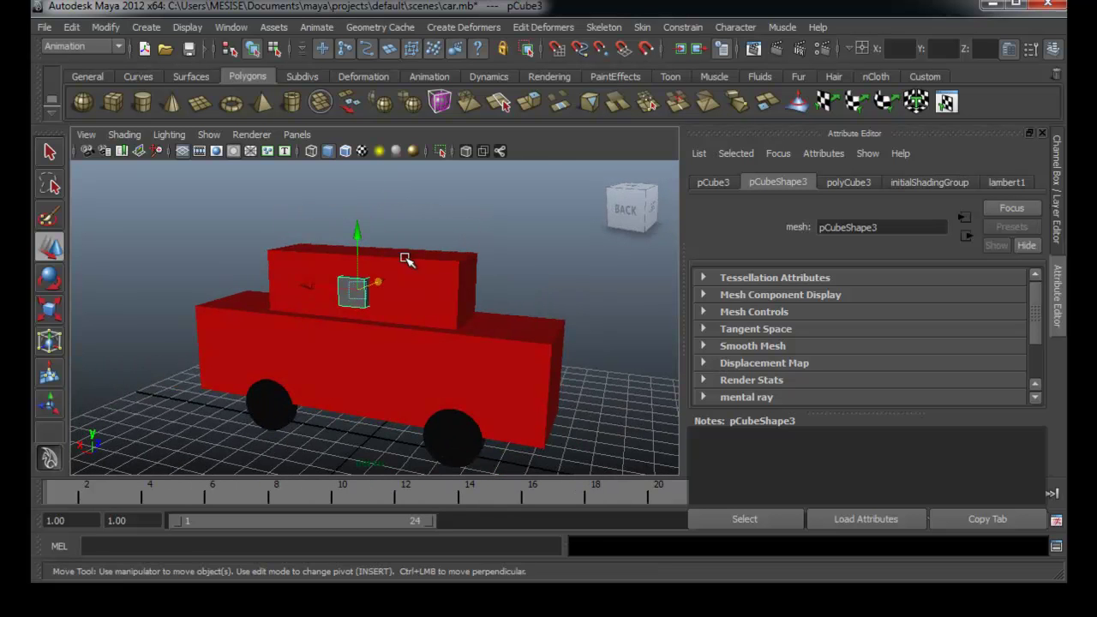
# Step: Scale the cube into a flat window panel, stretching it taller and wider along X
pyautogui.press('r')
pyautogui.moveTo(356, 221); pyautogui.dragTo(360, 140)
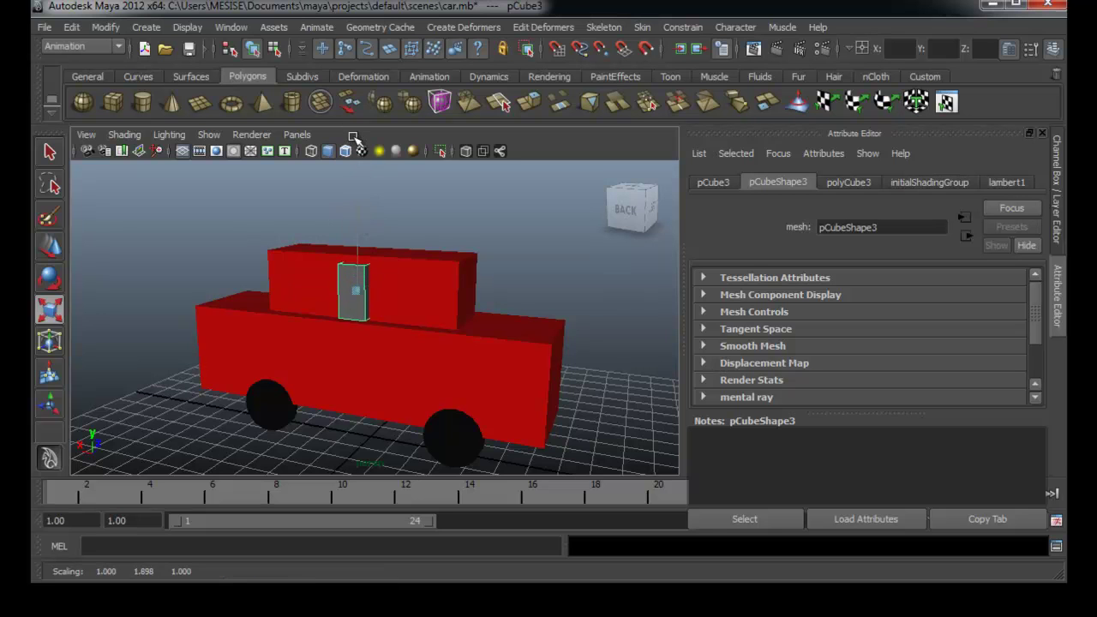
pyautogui.press('w')
pyautogui.moveTo(357, 222); pyautogui.dragTo(360, 228)
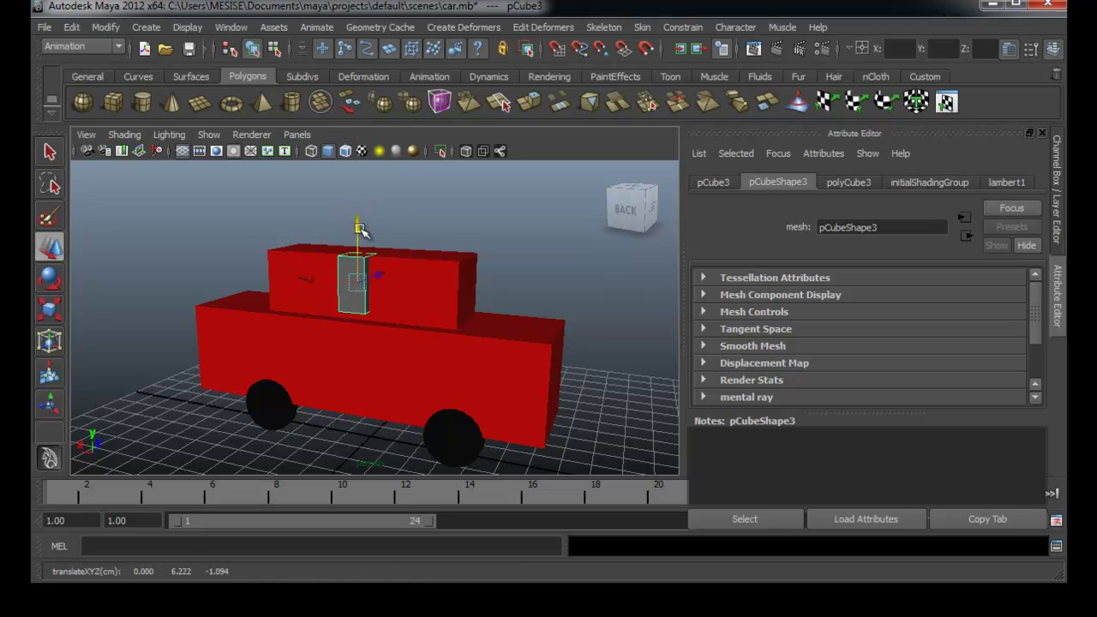
pyautogui.press('r')
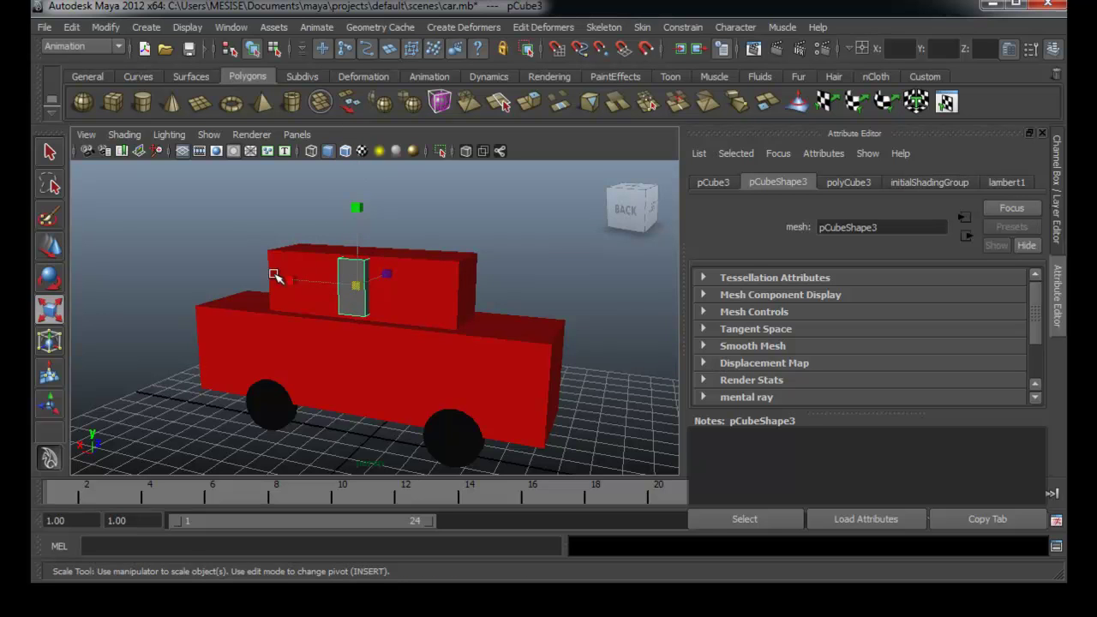
pyautogui.moveTo(274, 274); pyautogui.dragTo(197, 254)
# Step: Slide the window panel along X into position on the cabin side
pyautogui.press('w')
pyautogui.click(322, 283)
pyautogui.moveTo(322, 283)
pyautogui.mouseDown()
pyautogui.moveTo(372, 286)
pyautogui.moveTo(372, 305)
pyautogui.moveTo(275, 298)
pyautogui.moveTo(595, 286)
pyautogui.mouseUp()
pyautogui.press('r')
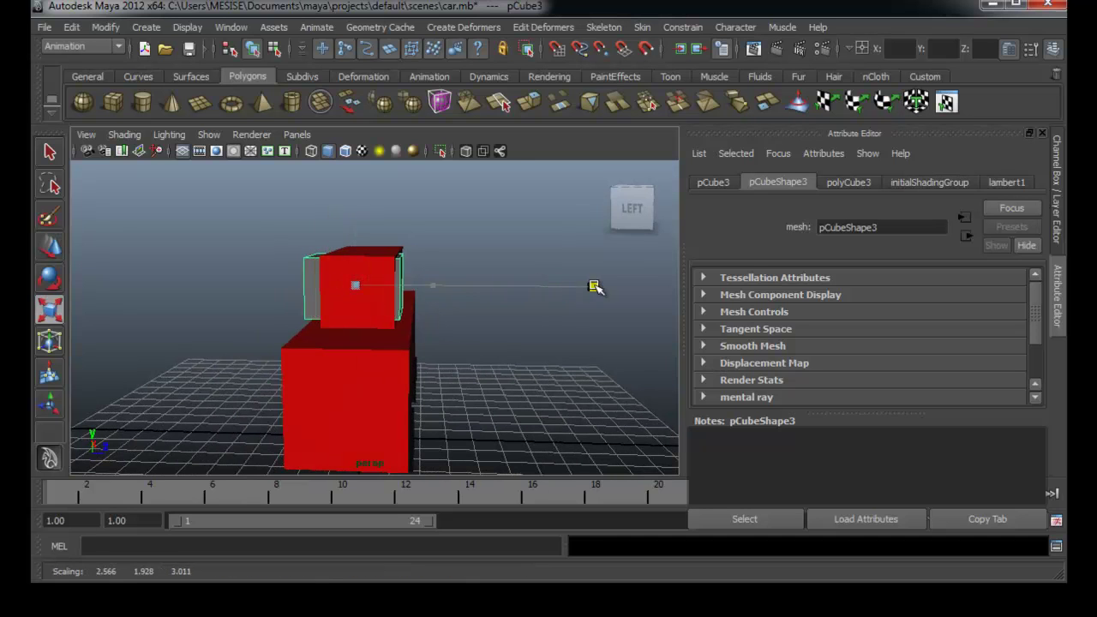
pyautogui.press('w')
pyautogui.moveTo(420, 288); pyautogui.dragTo(586, 314)
pyautogui.press('r')
pyautogui.press('w')
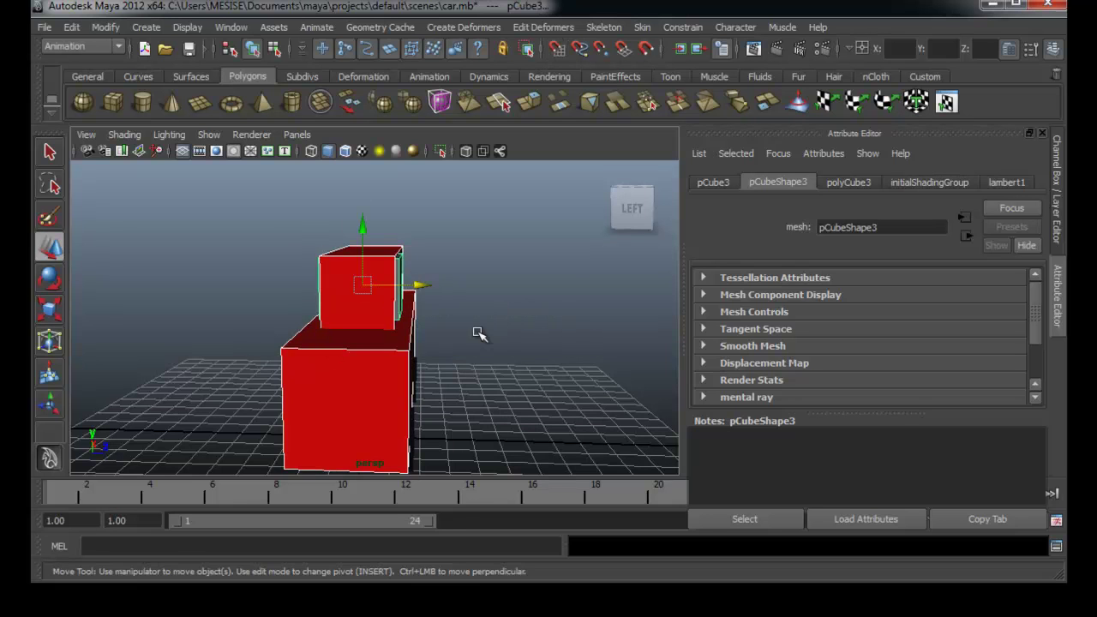
# Step: Duplicate the window panel with Ctrl+D to make a second window
pyautogui.click(480, 336)
pyautogui.moveTo(490, 342)
pyautogui.keyDown('alt'); pyautogui.mouseDown()
pyautogui.moveTo(600, 337)
pyautogui.moveTo(417, 281)
pyautogui.moveTo(449, 311)
pyautogui.moveTo(244, 312)
pyautogui.moveTo(346, 313)
pyautogui.moveTo(455, 342)
pyautogui.mouseUp(); pyautogui.keyUp('alt')
pyautogui.click(417, 281)
pyautogui.hotkey('ctrl', 'd')
pyautogui.press('r')
pyautogui.press('w')
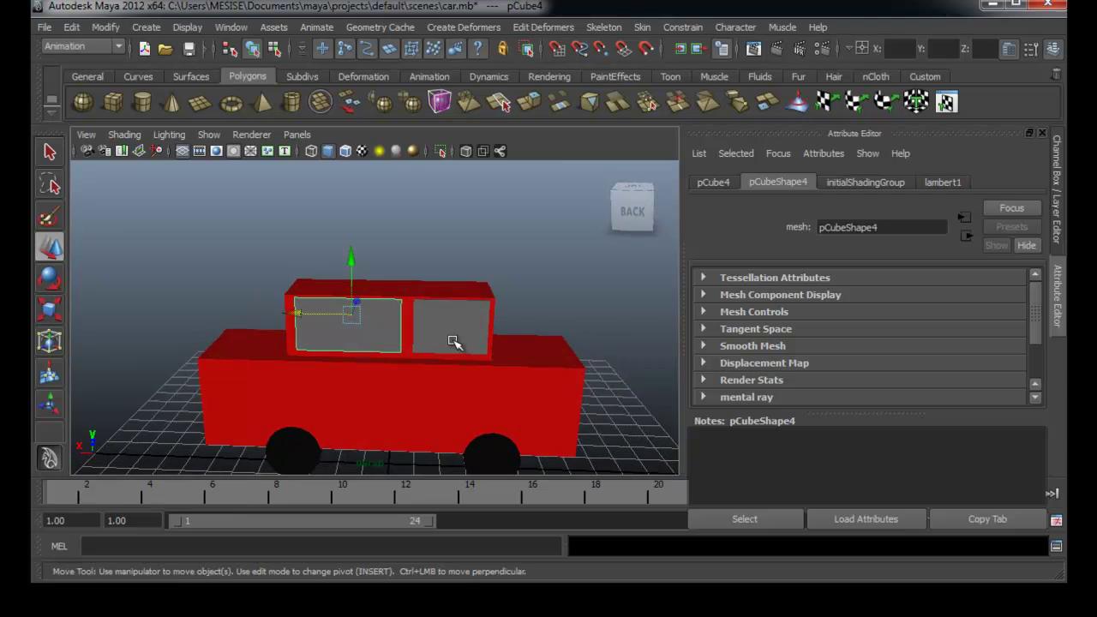
pyautogui.keyDown('alt'); pyautogui.moveTo(539, 306); pyautogui.dragTo(524, 291); pyautogui.keyUp('alt')
# Step: Create a blinn1 material and set its Color to light blue
pyautogui.click(524, 286)
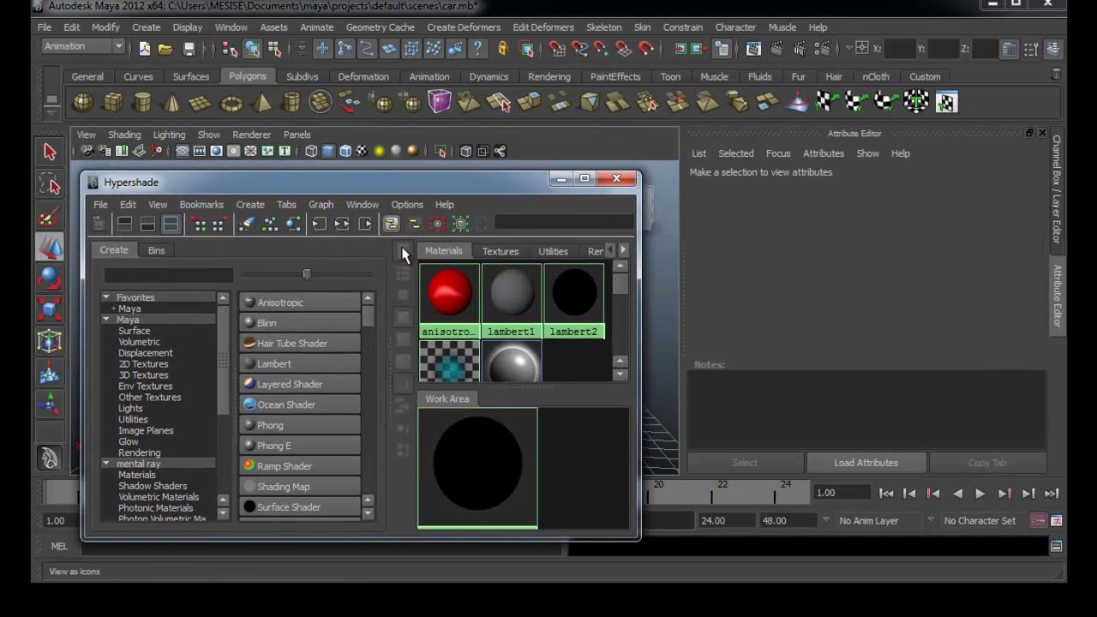
pyautogui.click(298, 323)
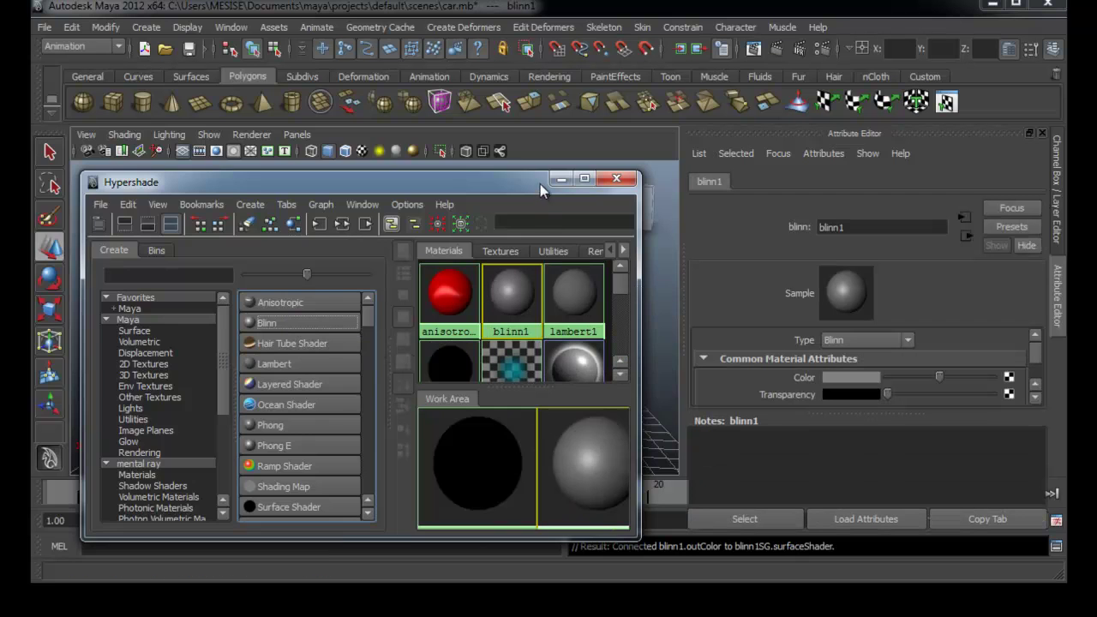
pyautogui.moveTo(540, 184); pyautogui.dragTo(317, 150)
pyautogui.moveTo(362, 417)
pyautogui.keyDown('alt'); pyautogui.mouseDown(button='middle')
pyautogui.moveTo(253, 419)
pyautogui.moveTo(281, 419)
pyautogui.mouseUp(button='middle'); pyautogui.keyUp('alt')
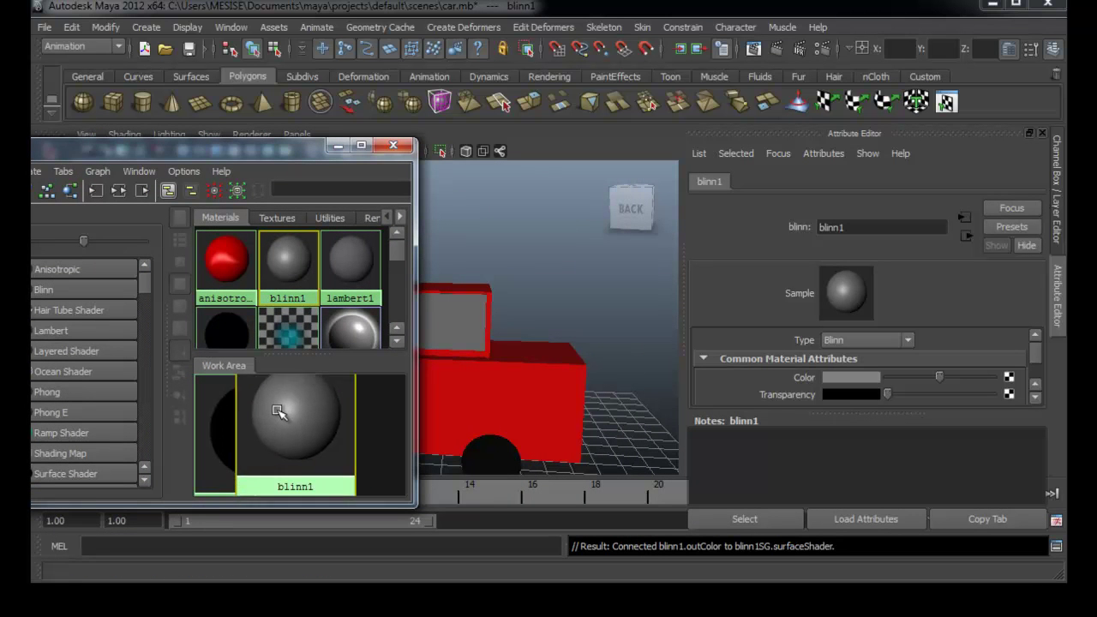
pyautogui.click(857, 378)
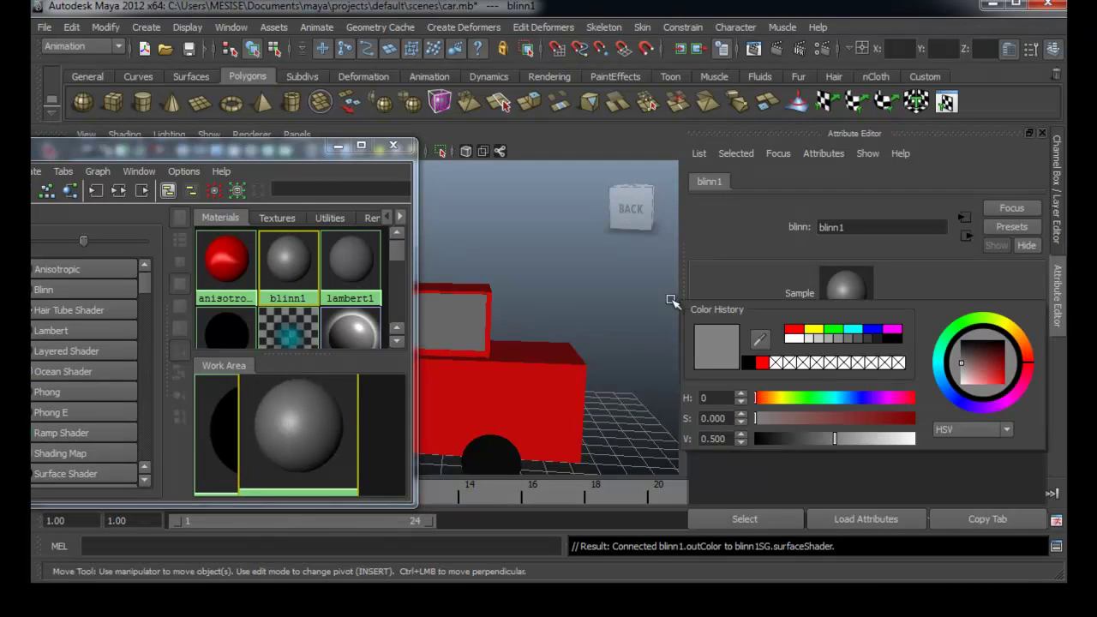
pyautogui.click(942, 368)
pyautogui.moveTo(968, 365); pyautogui.dragTo(984, 378)
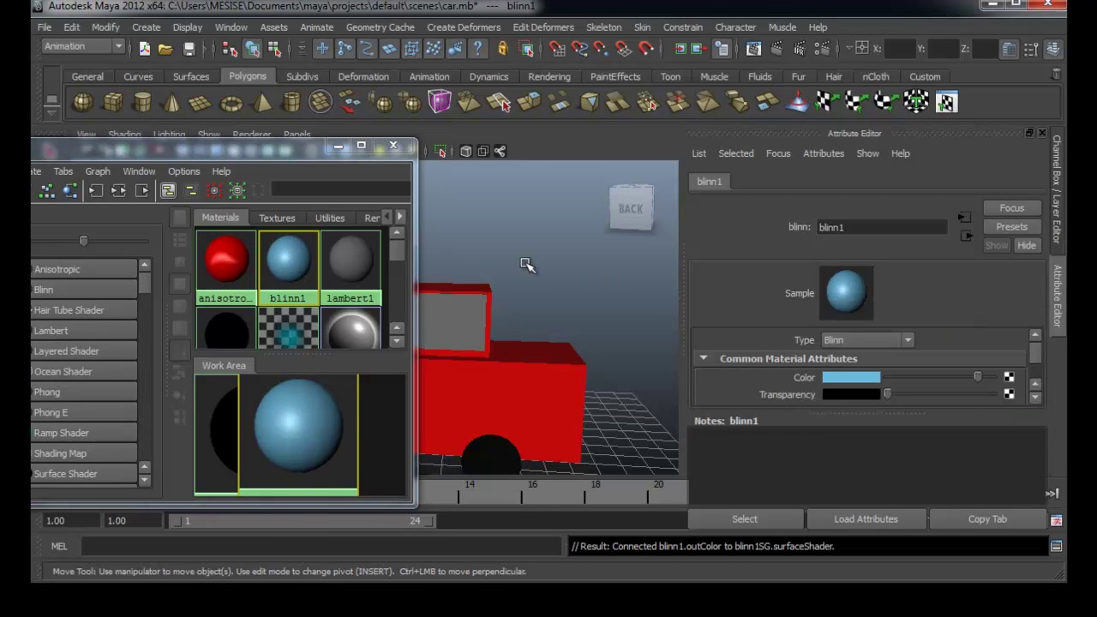
pyautogui.click(445, 260)
# Step: Assign blinn1 to the two window panels and minimize the Hypershade
pyautogui.moveTo(445, 260)
pyautogui.keyDown('alt'); pyautogui.mouseDown()
pyautogui.moveTo(558, 265)
pyautogui.moveTo(568, 351)
pyautogui.mouseUp(); pyautogui.keyUp('alt')
pyautogui.click(510, 341)
pyautogui.press('w')
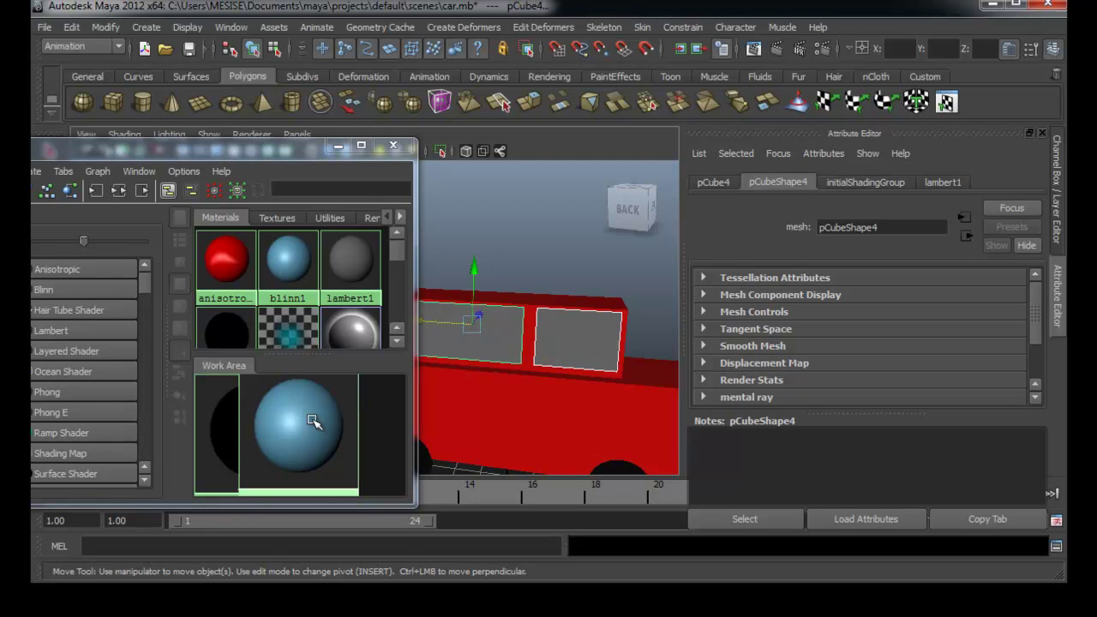
pyautogui.moveTo(294, 417); pyautogui.dragTo(309, 377, button='right')
pyautogui.click(341, 151)
pyautogui.click(507, 269)
pyautogui.moveTo(507, 270)
pyautogui.keyDown('alt'); pyautogui.mouseDown()
pyautogui.moveTo(483, 355)
pyautogui.moveTo(449, 342)
pyautogui.moveTo(274, 350)
pyautogui.moveTo(441, 338)
pyautogui.moveTo(374, 344)
pyautogui.moveTo(480, 368)
pyautogui.mouseUp(); pyautogui.keyUp('alt')
pyautogui.keyDown('alt'); pyautogui.moveTo(480, 368); pyautogui.dragTo(421, 341, button='middle'); pyautogui.keyUp('alt')
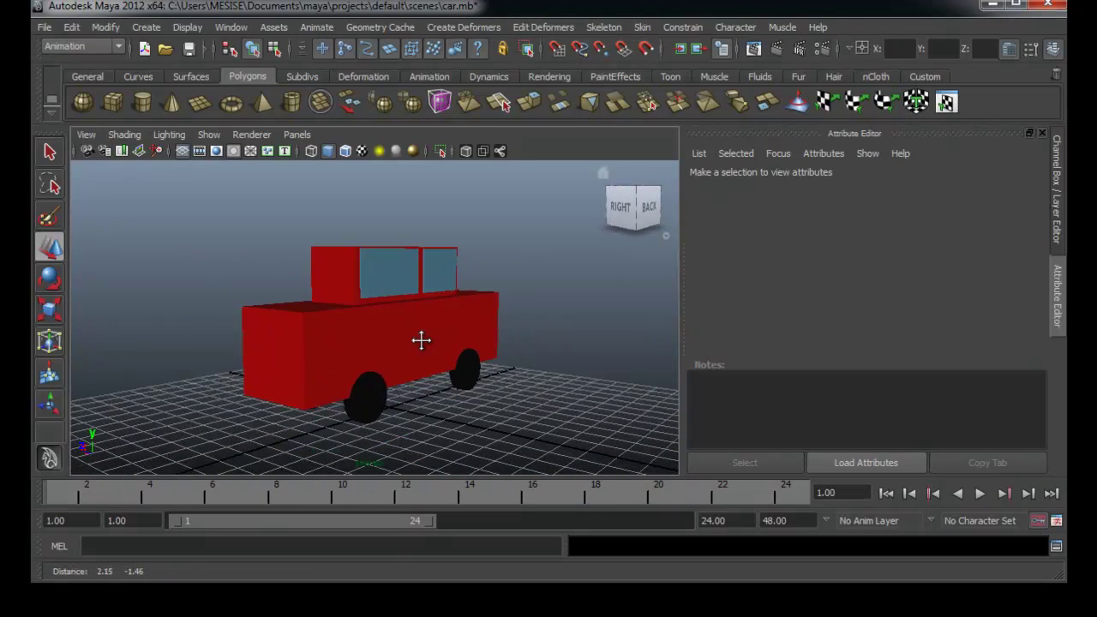
pyautogui.keyDown('alt'); pyautogui.moveTo(421, 340); pyautogui.dragTo(338, 351); pyautogui.keyUp('alt')
pyautogui.keyDown('alt'); pyautogui.moveTo(338, 350); pyautogui.dragTo(380, 365, button='middle'); pyautogui.keyUp('alt')
pyautogui.moveTo(380, 365)
pyautogui.keyDown('alt'); pyautogui.mouseDown()
pyautogui.moveTo(243, 358)
pyautogui.moveTo(358, 368)
pyautogui.mouseUp(); pyautogui.keyUp('alt')
pyautogui.moveTo(357, 368)
pyautogui.keyDown('alt'); pyautogui.mouseDown(button='middle')
pyautogui.moveTo(343, 368)
pyautogui.moveTo(361, 367)
pyautogui.mouseUp(button='middle'); pyautogui.keyUp('alt')
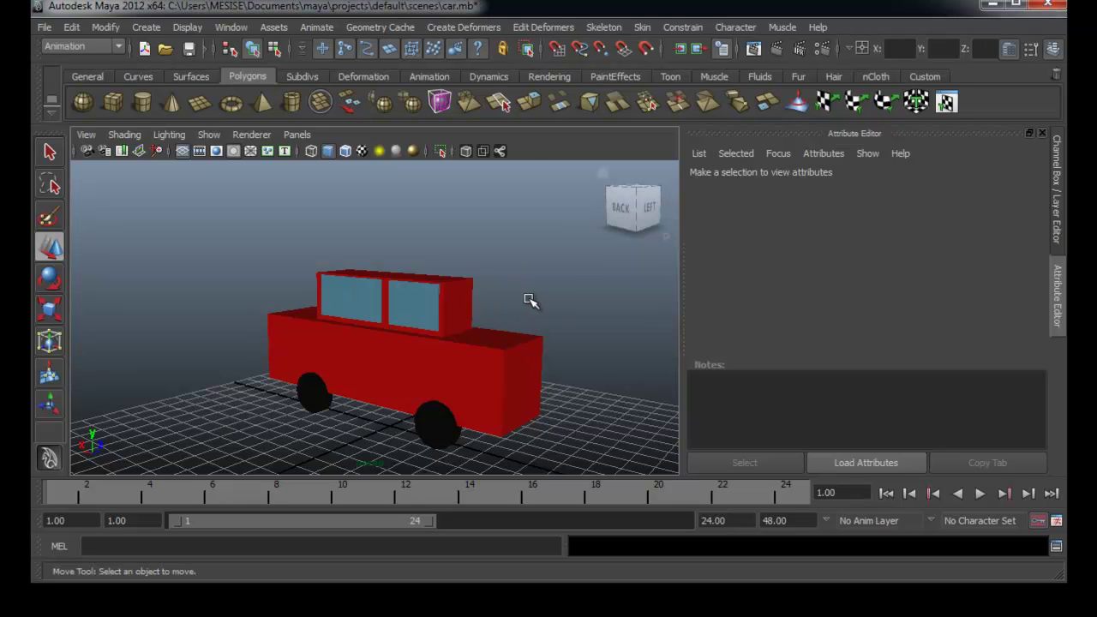
pyautogui.keyDown('alt'); pyautogui.moveTo(497, 299); pyautogui.dragTo(369, 292, button='right'); pyautogui.keyUp('alt')
pyautogui.keyDown('alt'); pyautogui.moveTo(369, 292); pyautogui.dragTo(465, 294); pyautogui.keyUp('alt')
pyautogui.keyDown('alt'); pyautogui.moveTo(465, 294); pyautogui.dragTo(578, 308, button='right'); pyautogui.keyUp('alt')
pyautogui.keyDown('alt'); pyautogui.moveTo(578, 308); pyautogui.dragTo(465, 274, button='middle'); pyautogui.keyUp('alt')
pyautogui.moveTo(466, 274)
pyautogui.keyDown('alt'); pyautogui.mouseDown()
pyautogui.moveTo(465, 289)
pyautogui.moveTo(375, 298)
pyautogui.mouseUp(); pyautogui.keyUp('alt')
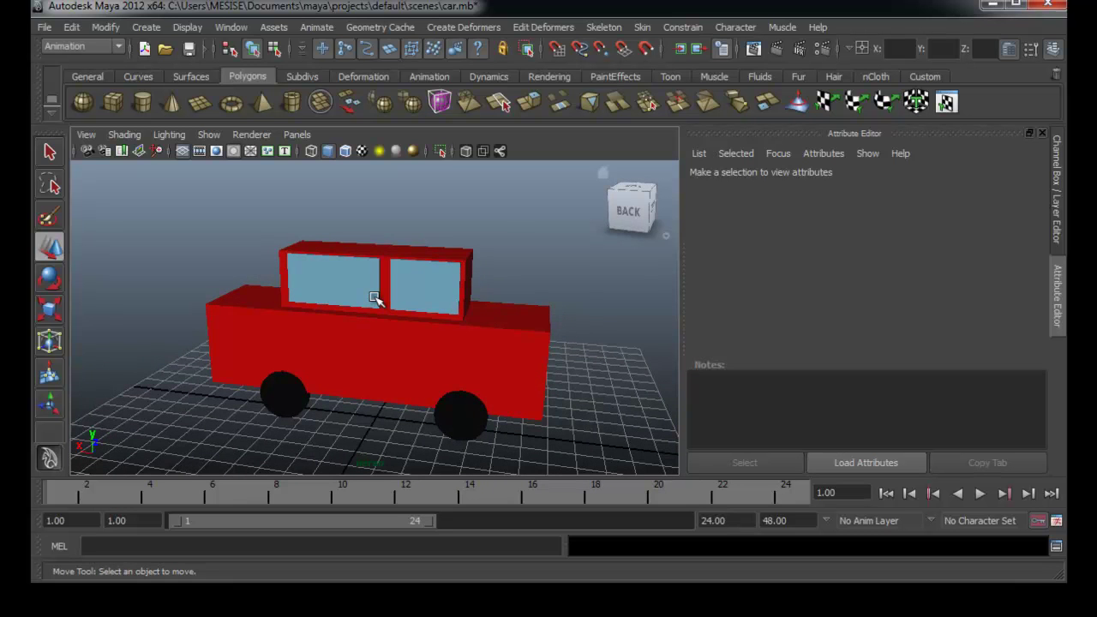
pyautogui.moveTo(356, 327)
pyautogui.keyDown('alt'); pyautogui.mouseDown()
pyautogui.moveTo(497, 311)
pyautogui.moveTo(368, 309)
pyautogui.moveTo(524, 327)
pyautogui.moveTo(384, 363)
pyautogui.moveTo(445, 363)
pyautogui.moveTo(276, 365)
pyautogui.mouseUp(); pyautogui.keyUp('alt')
pyautogui.click(409, 318)
pyautogui.moveTo(200, 236)
pyautogui.mouseDown()
pyautogui.moveTo(520, 290)
pyautogui.moveTo(642, 326)
pyautogui.moveTo(404, 338)
pyautogui.moveTo(460, 333)
pyautogui.moveTo(529, 296)
pyautogui.mouseUp()
pyautogui.click(453, 299)
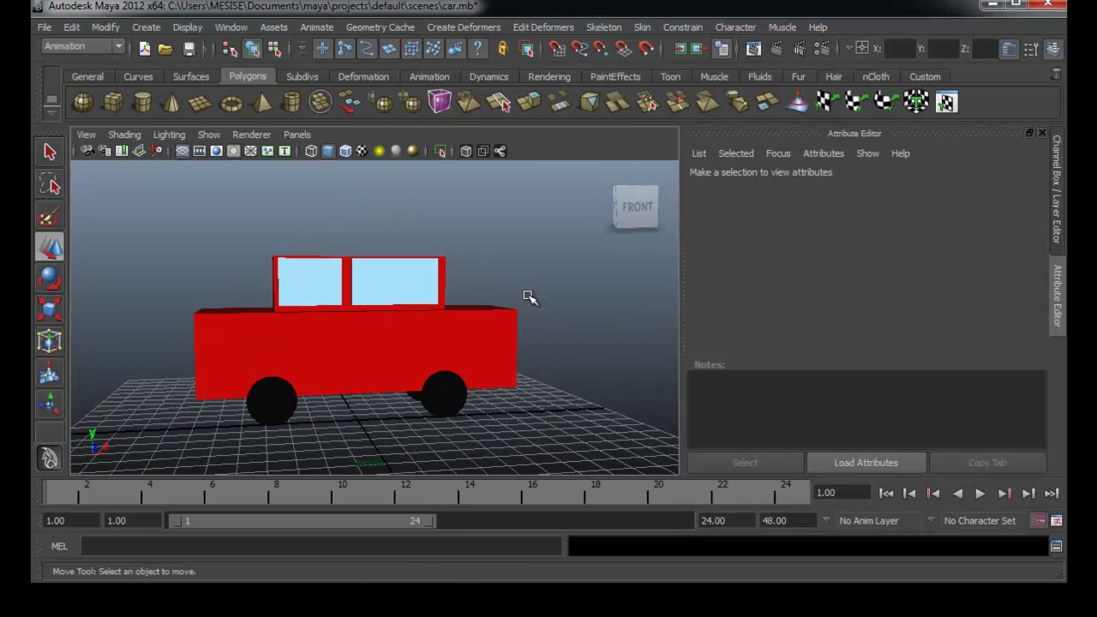
pyautogui.click(488, 333)
pyautogui.click(412, 283)
pyautogui.click(336, 290)
pyautogui.moveTo(380, 324)
pyautogui.keyDown('alt'); pyautogui.mouseDown()
pyautogui.moveTo(403, 283)
pyautogui.moveTo(455, 328)
pyautogui.moveTo(447, 331)
pyautogui.mouseUp(); pyautogui.keyUp('alt')
pyautogui.click(403, 283)
# Step: Inspect the car in wireframe (4), return to shaded (5) and orbit to a straight side view
pyautogui.press('4')
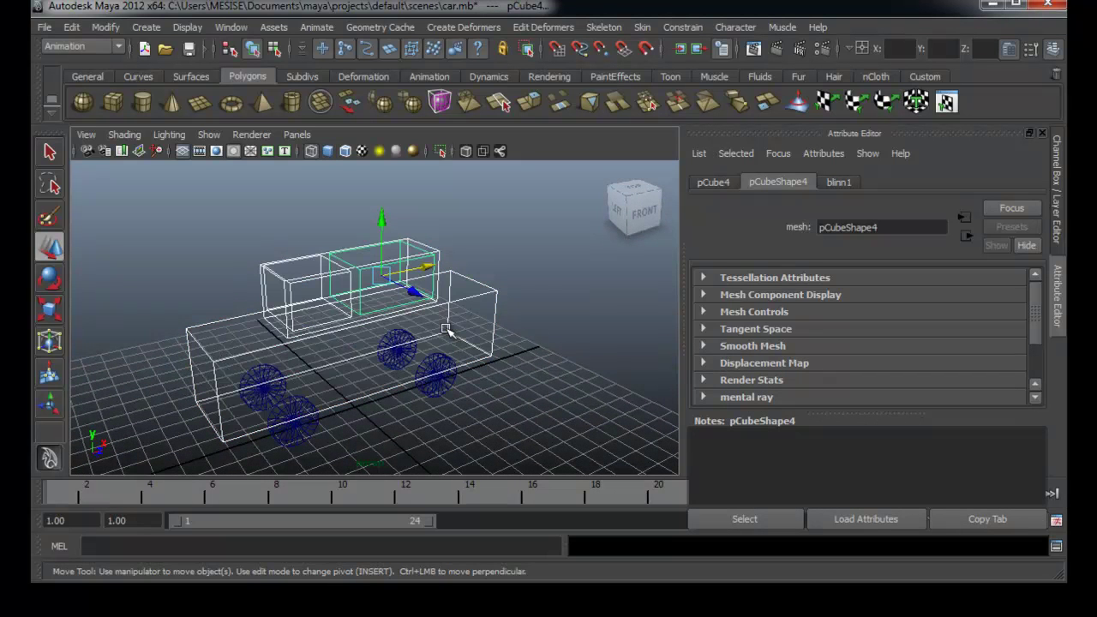
pyautogui.moveTo(561, 380)
pyautogui.keyDown('alt'); pyautogui.mouseDown()
pyautogui.moveTo(549, 363)
pyautogui.moveTo(337, 343)
pyautogui.mouseUp(); pyautogui.keyUp('alt')
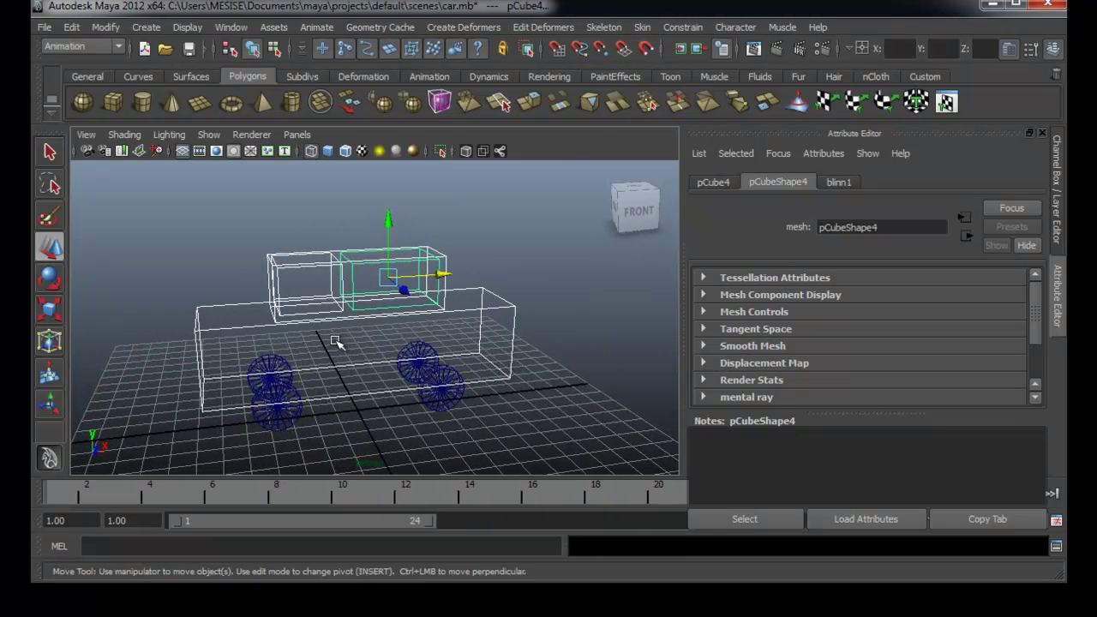
pyautogui.press('5')
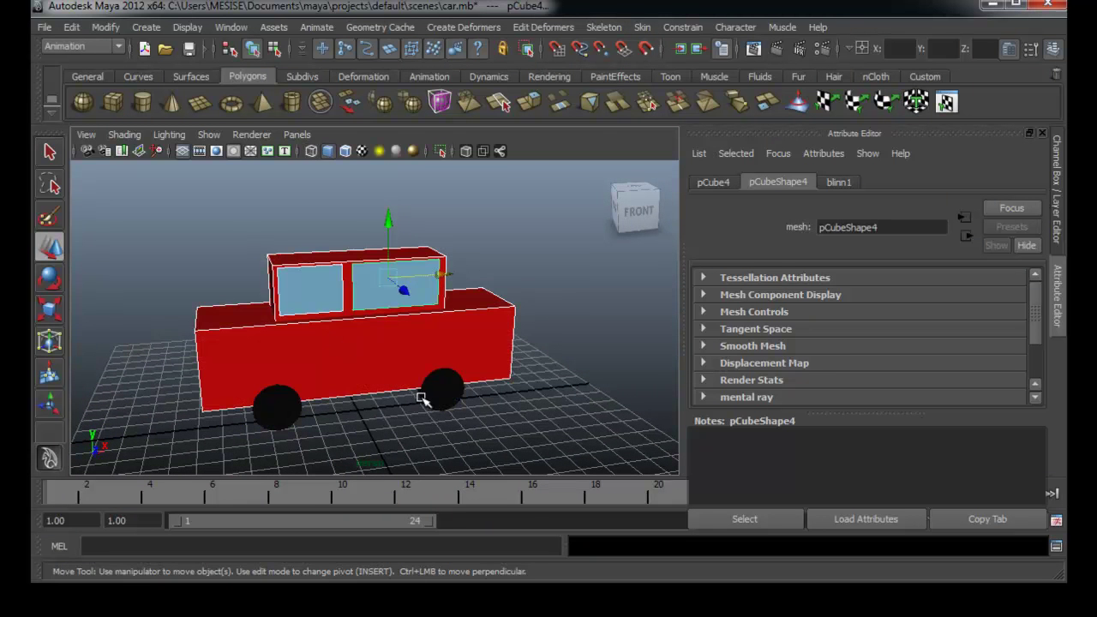
pyautogui.moveTo(417, 396)
pyautogui.keyDown('alt'); pyautogui.mouseDown()
pyautogui.moveTo(485, 385)
pyautogui.moveTo(443, 390)
pyautogui.mouseUp(); pyautogui.keyUp('alt')
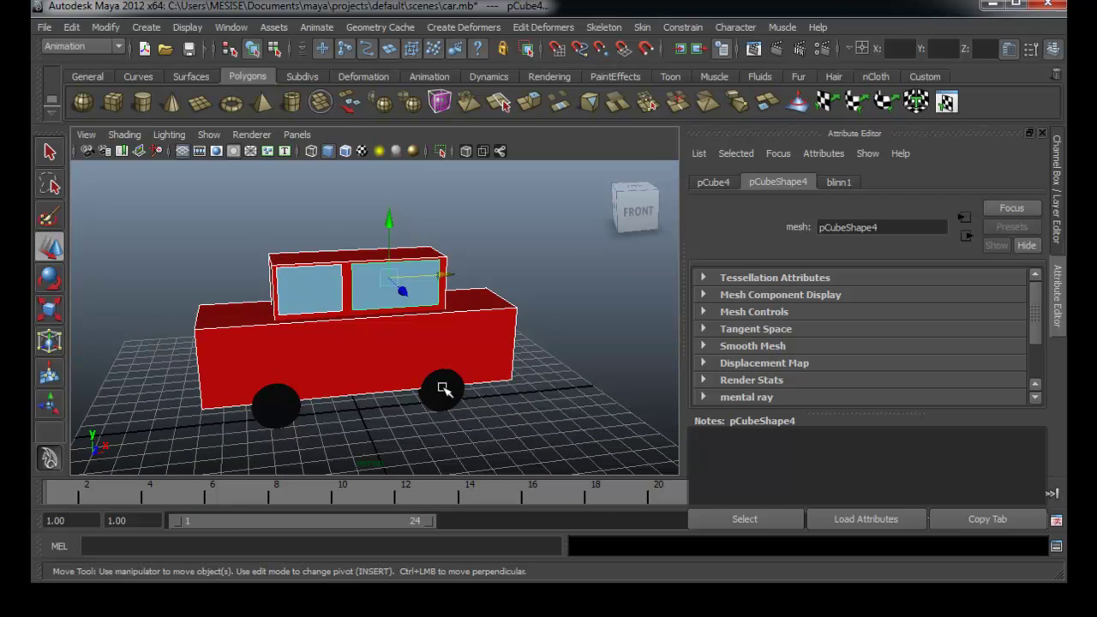
pyautogui.moveTo(444, 390)
pyautogui.keyDown('alt'); pyautogui.mouseDown()
pyautogui.moveTo(412, 368)
pyautogui.moveTo(448, 385)
pyautogui.moveTo(468, 375)
pyautogui.mouseUp(); pyautogui.keyUp('alt')
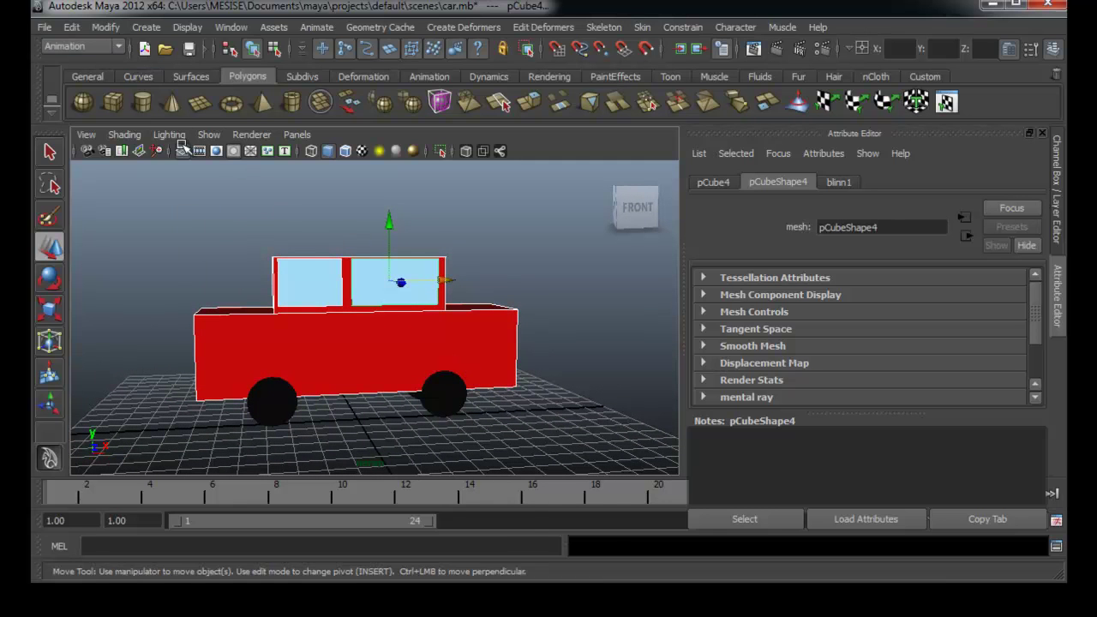
# Step: Switch the menu set from Animation to Polygons and open the Mesh menu
pyautogui.click(96, 51)
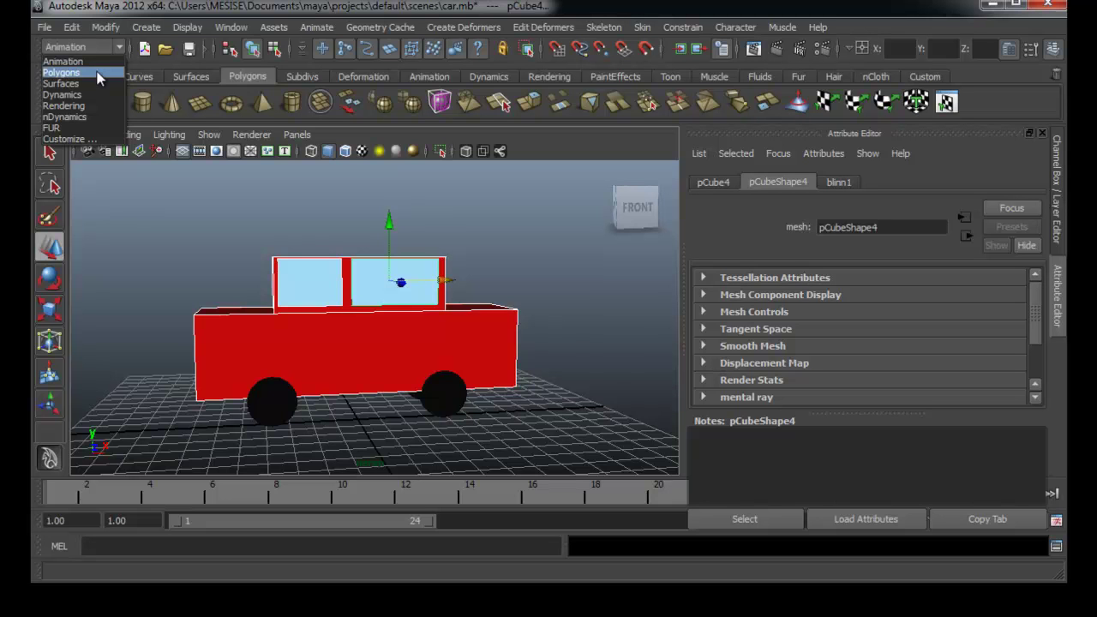
pyautogui.click(97, 78)
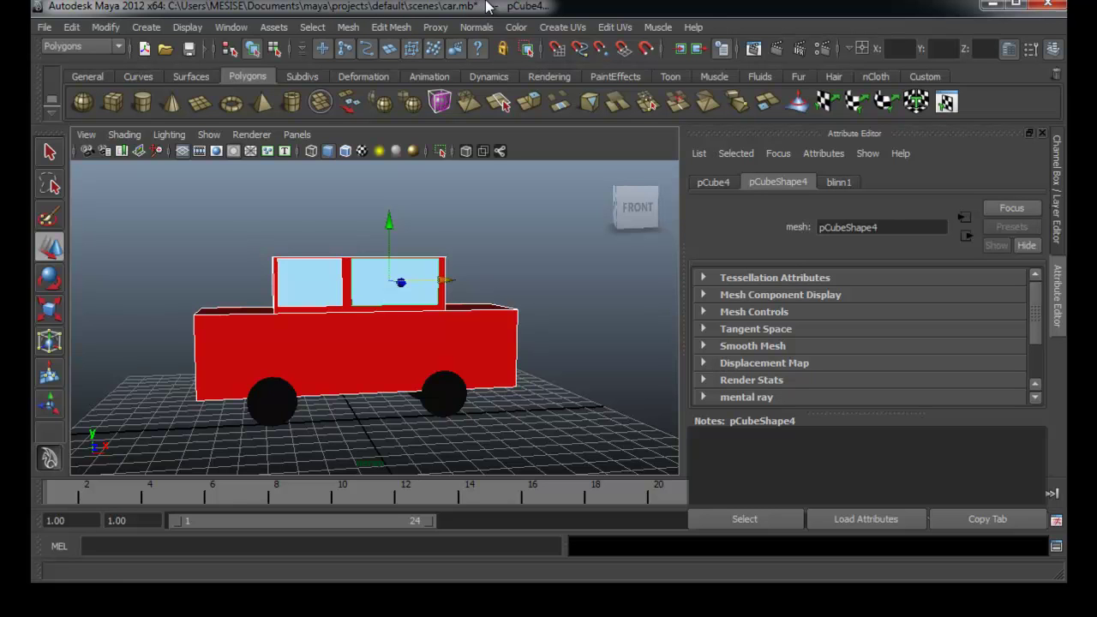
pyautogui.click(347, 27)
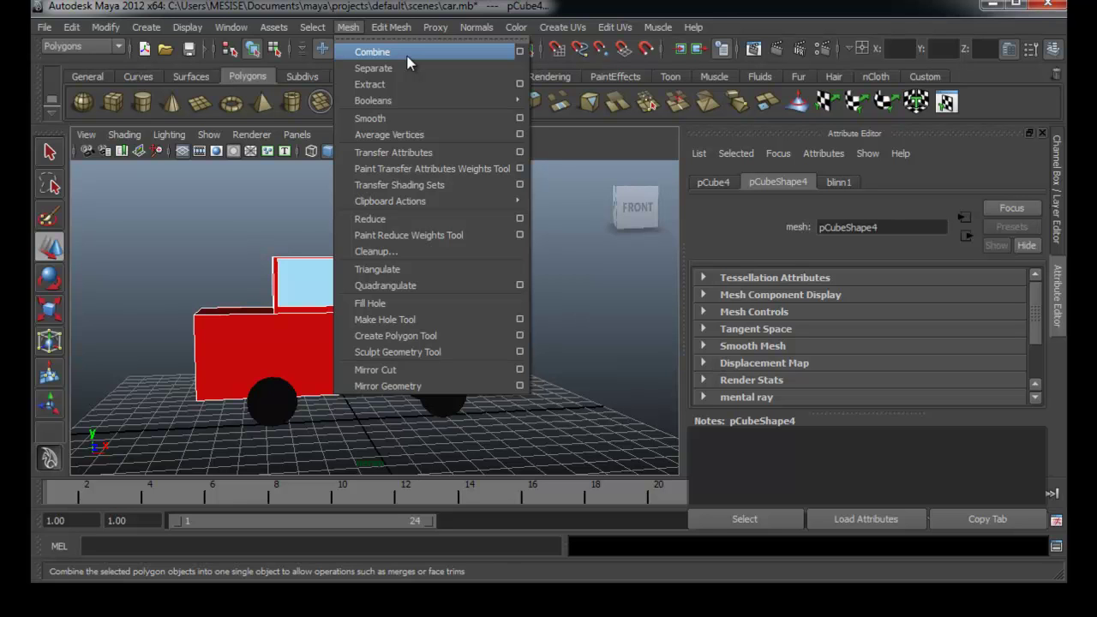
# Step: Combine the car parts into a single mesh, polySurface1, and reselect it
pyautogui.click(408, 59)
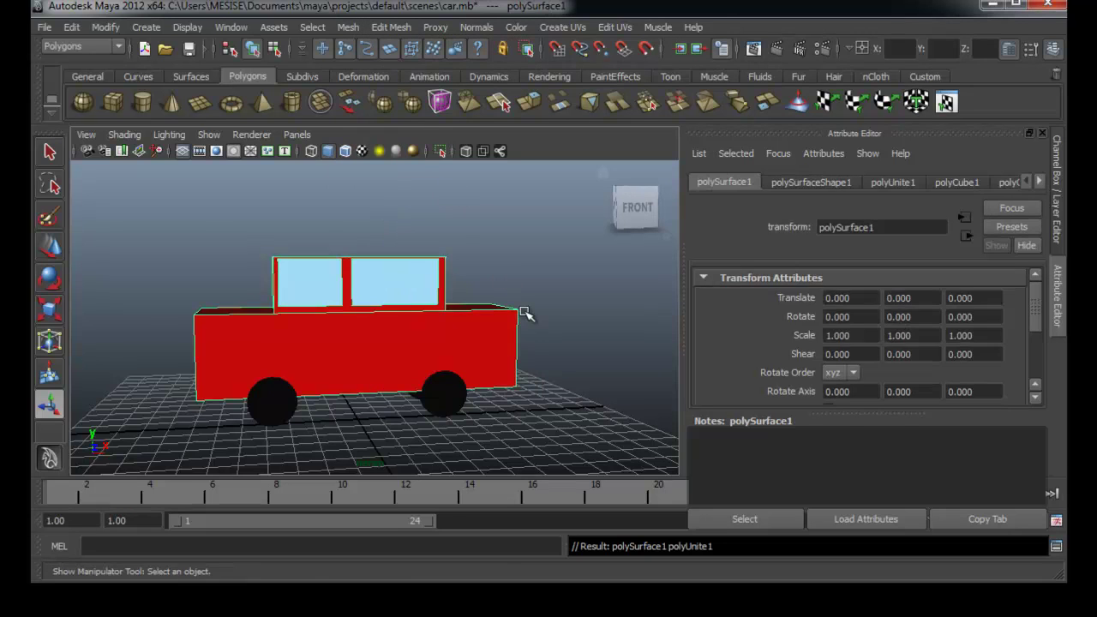
pyautogui.click(521, 312)
pyautogui.click(423, 348)
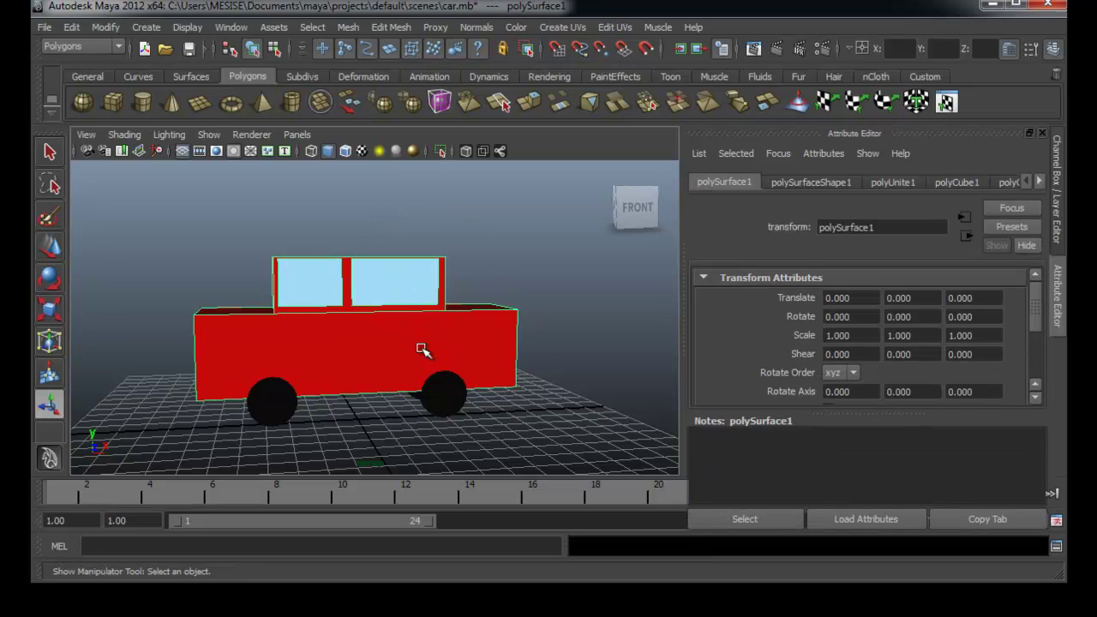
pyautogui.press('w')
pyautogui.keyDown('alt'); pyautogui.moveTo(490, 422); pyautogui.dragTo(502, 434); pyautogui.keyUp('alt')
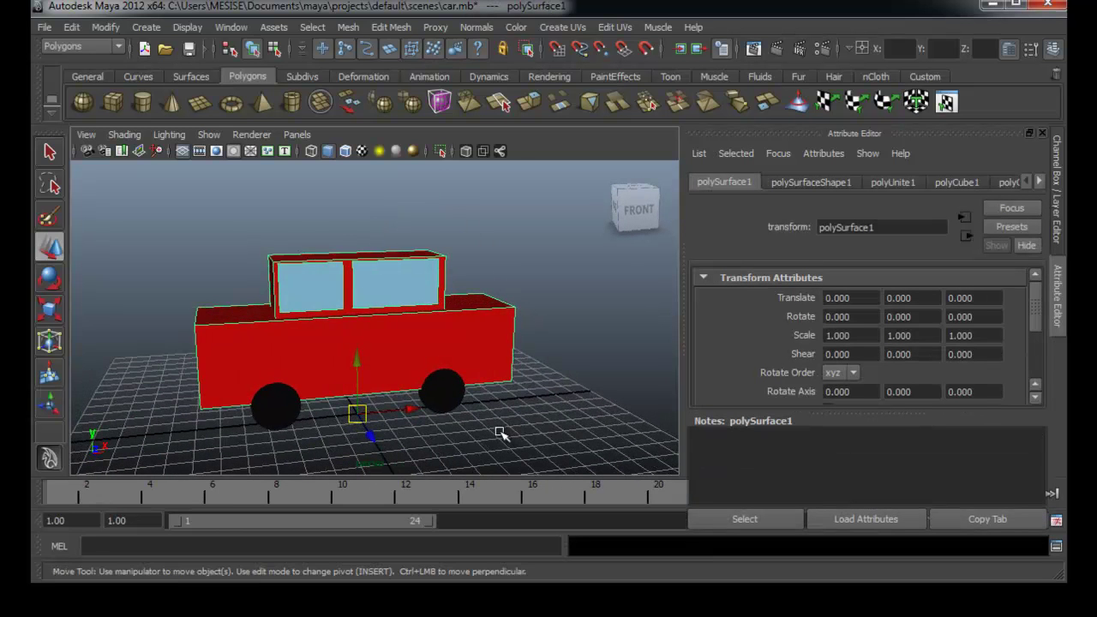
pyautogui.click(501, 434)
pyautogui.click(475, 353)
pyautogui.keyDown('alt'); pyautogui.moveTo(510, 390); pyautogui.dragTo(533, 367); pyautogui.keyUp('alt')
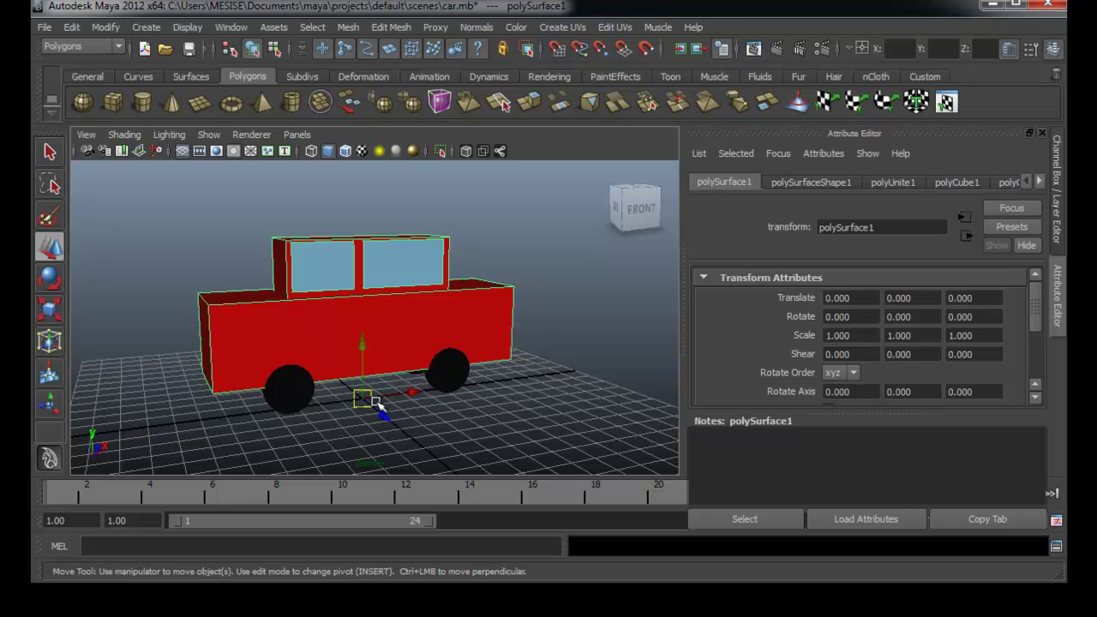
# Step: Try rotating the car around Z and Y, undo both rotations, and return to Move
pyautogui.press('e')
pyautogui.moveTo(329, 358)
pyautogui.mouseDown()
pyautogui.moveTo(277, 367)
pyautogui.moveTo(319, 350)
pyautogui.mouseUp()
pyautogui.hotkey('ctrl', 'z')
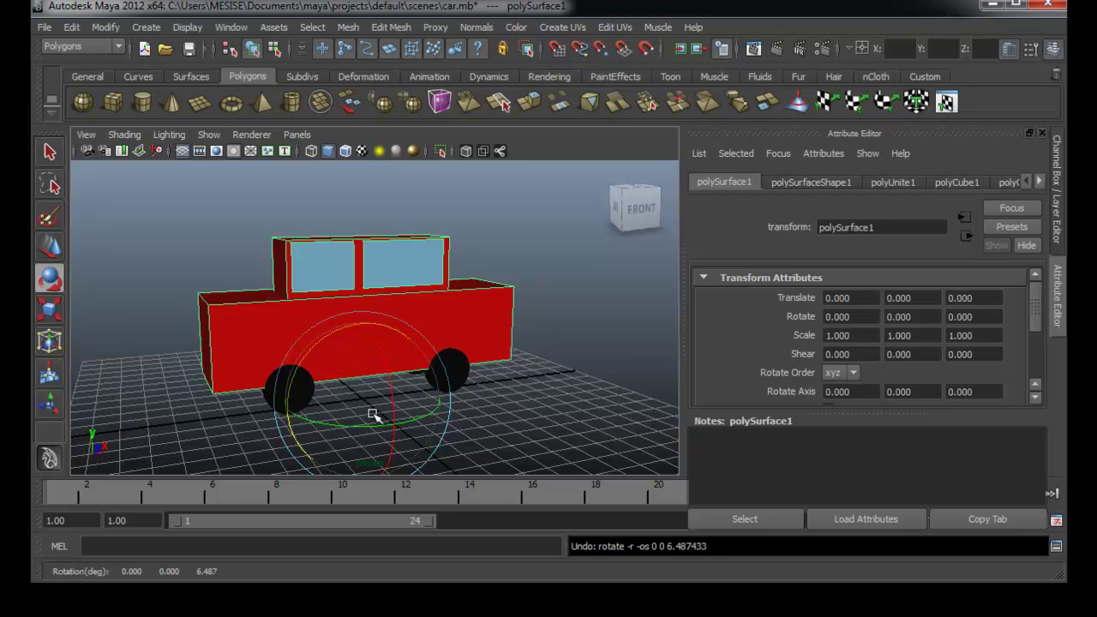
pyautogui.moveTo(360, 425)
pyautogui.mouseDown()
pyautogui.moveTo(350, 427)
pyautogui.moveTo(363, 429)
pyautogui.mouseUp()
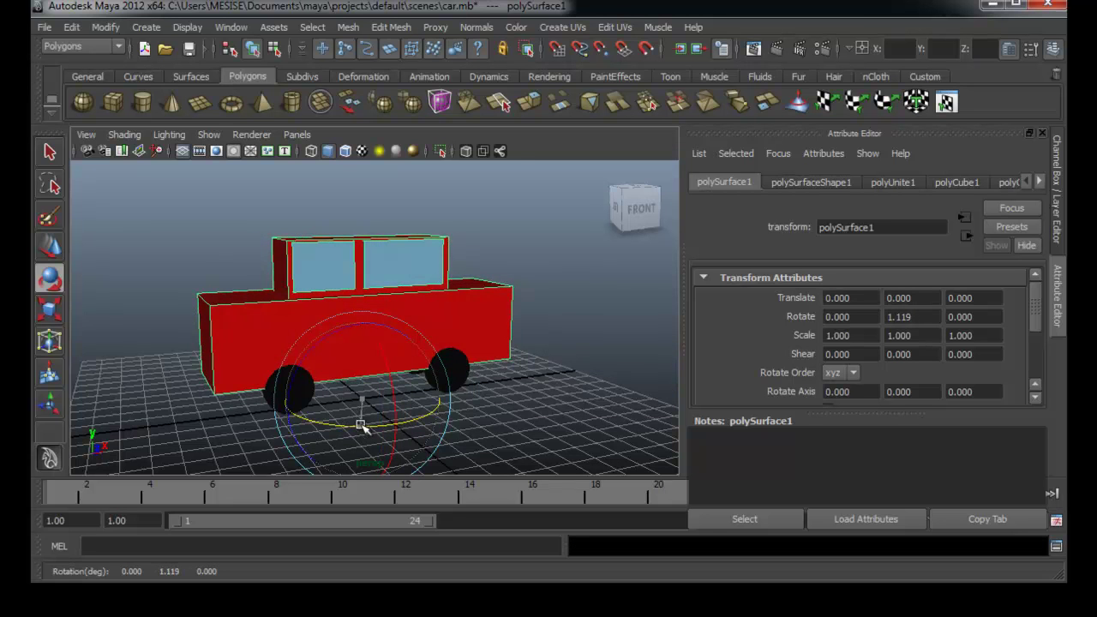
pyautogui.hotkey('ctrl', 'z')
pyautogui.click(517, 418)
pyautogui.click(446, 291)
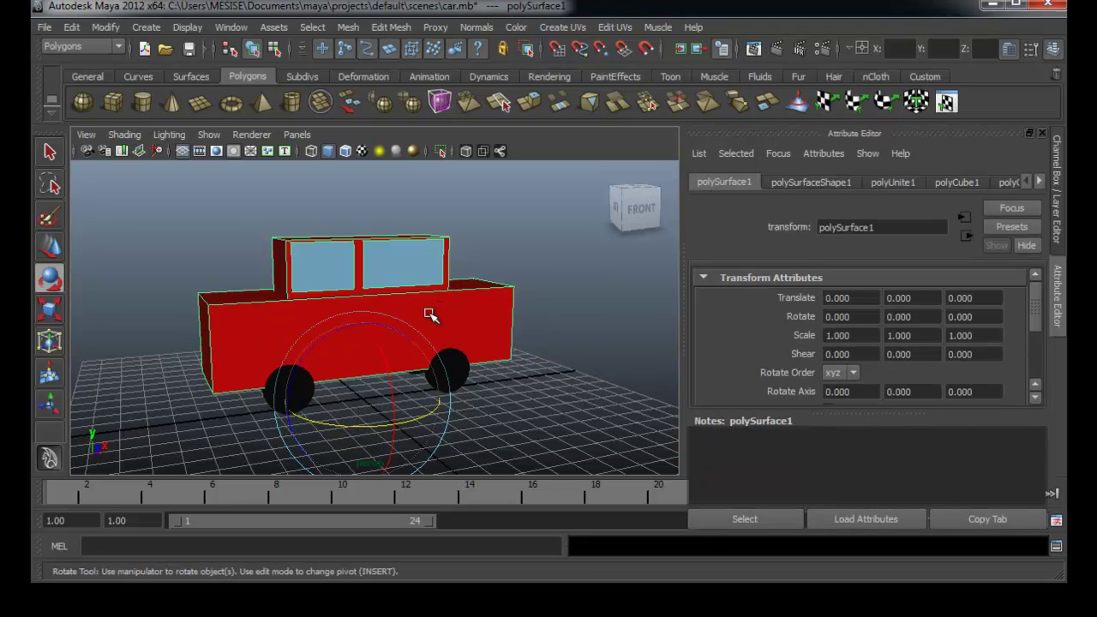
pyautogui.press('w')
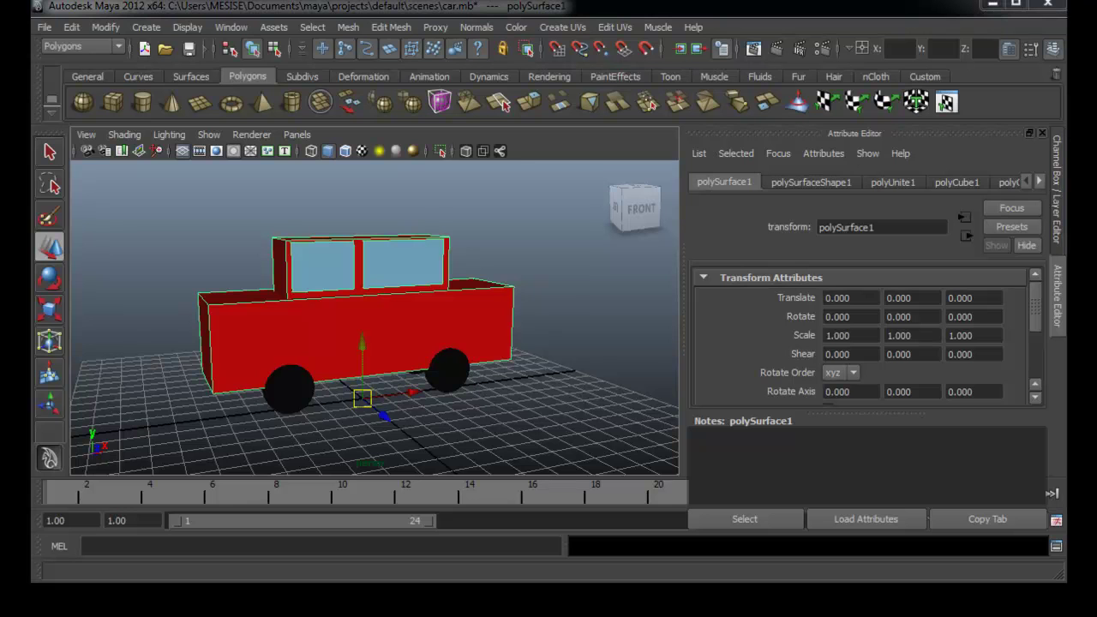
# Step: Make the combined car a live surface, then orbit to a side-on view of it
pyautogui.click(103, 31)
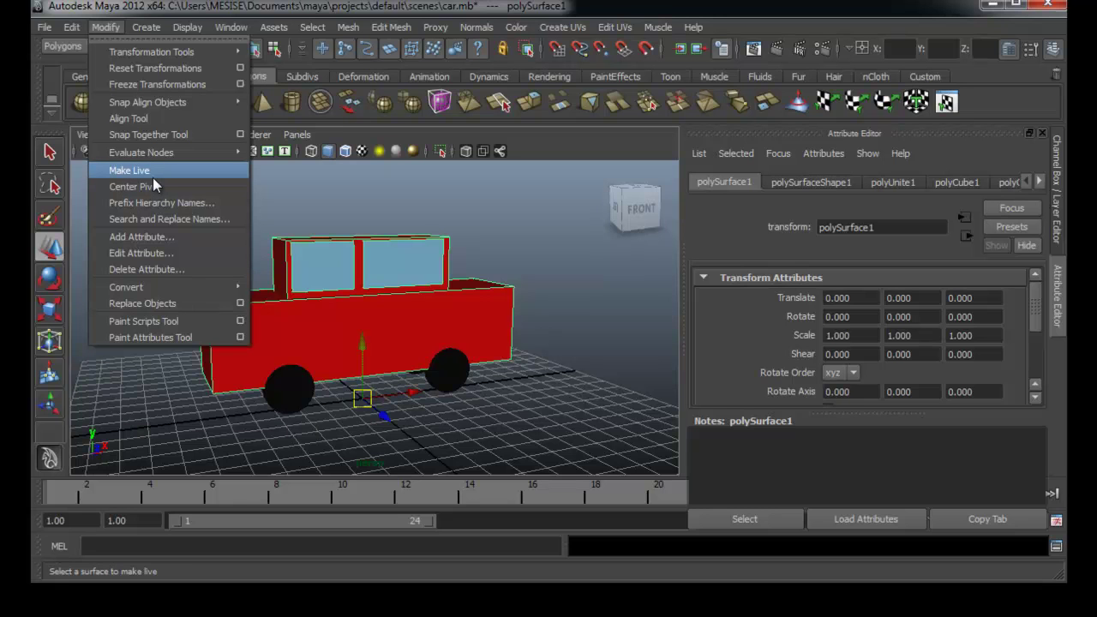
pyautogui.click(153, 176)
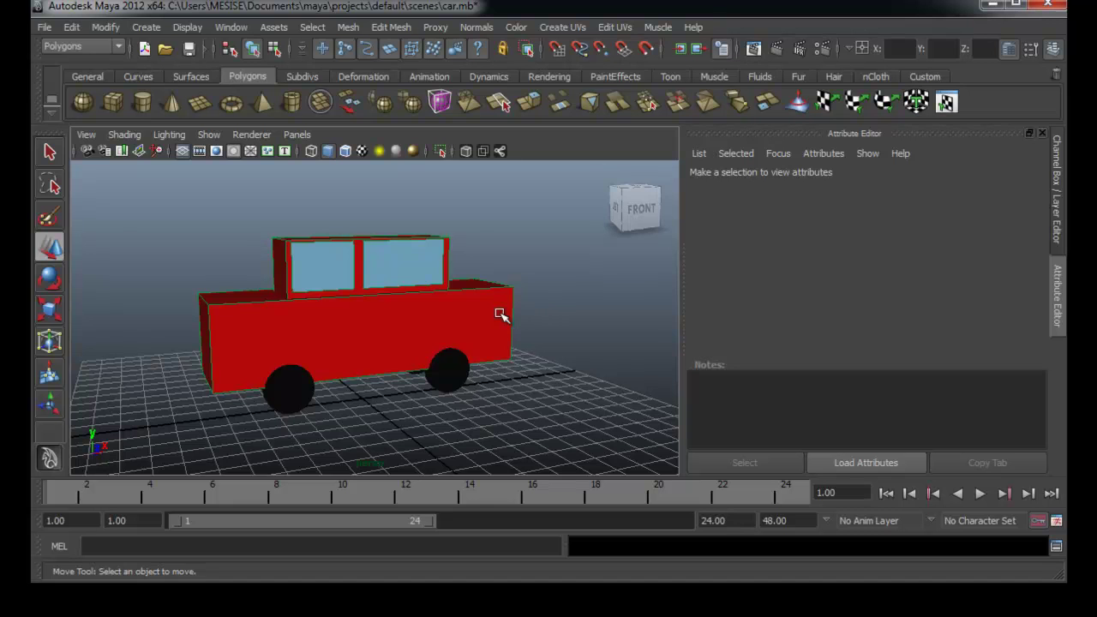
pyautogui.press('q')
pyautogui.keyDown('alt'); pyautogui.moveTo(464, 319); pyautogui.dragTo(434, 315); pyautogui.keyUp('alt')
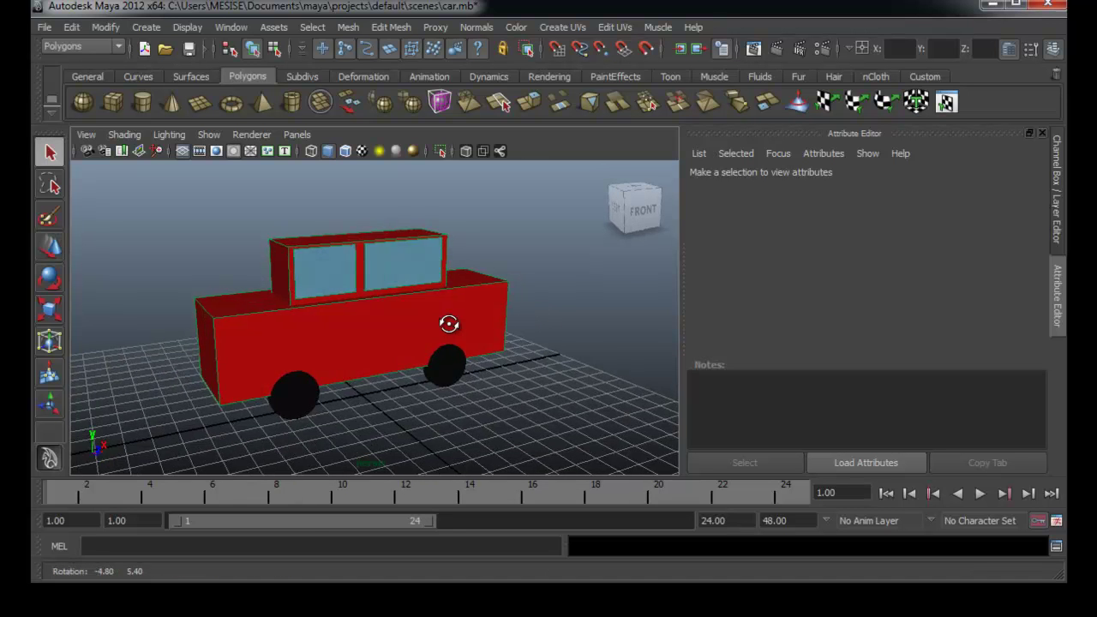
pyautogui.rightClick(434, 315)
pyautogui.moveTo(569, 358)
pyautogui.keyDown('alt'); pyautogui.mouseDown()
pyautogui.moveTo(421, 311)
pyautogui.moveTo(416, 325)
pyautogui.mouseUp(); pyautogui.keyUp('alt')
pyautogui.press('w')
pyautogui.press('q')
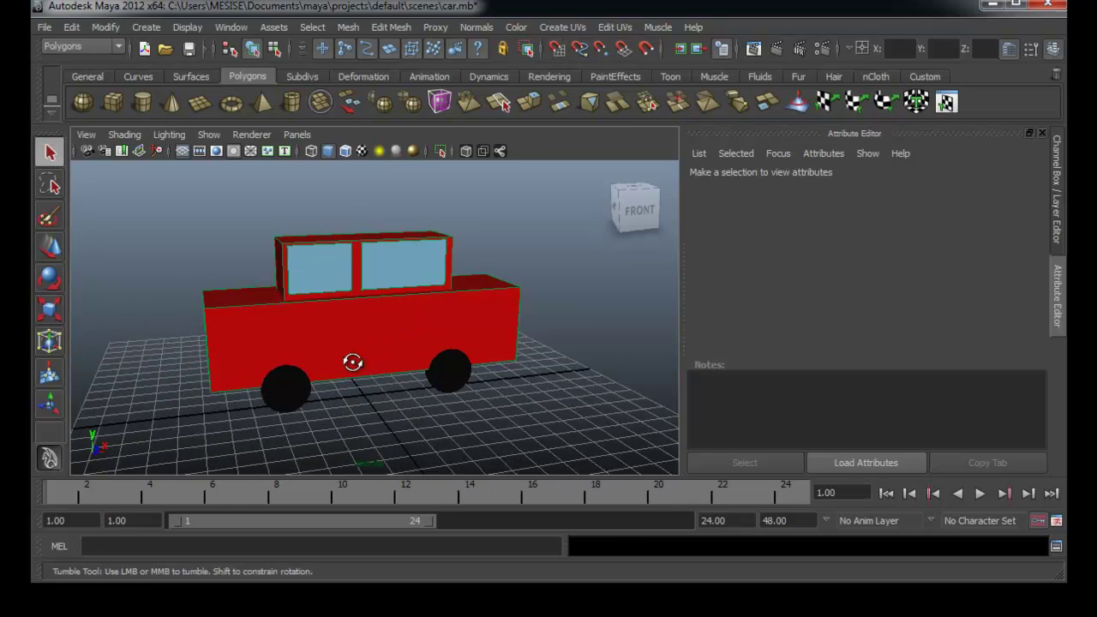
pyautogui.keyDown('alt'); pyautogui.moveTo(356, 362); pyautogui.dragTo(417, 375); pyautogui.keyUp('alt')
# Step: Select and deselect a wheel while orbiting to front-side and side views of the car
pyautogui.click(387, 336)
pyautogui.rightClick(384, 328)
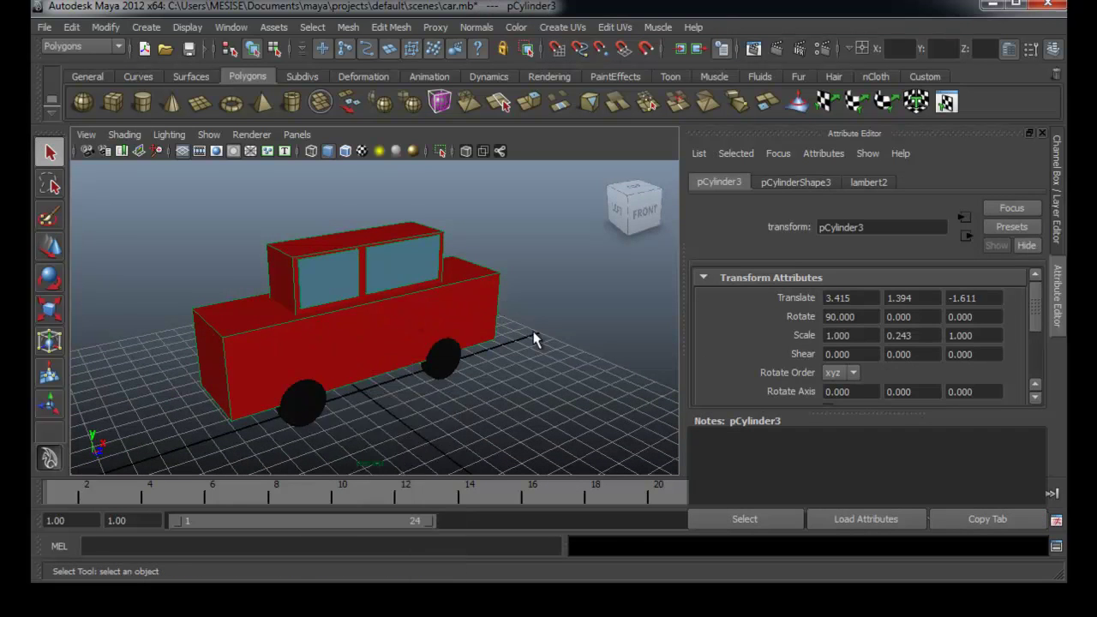
pyautogui.click(534, 338)
pyautogui.moveTo(433, 318)
pyautogui.keyDown('alt'); pyautogui.mouseDown()
pyautogui.moveTo(341, 336)
pyautogui.moveTo(460, 326)
pyautogui.mouseUp(); pyautogui.keyUp('alt')
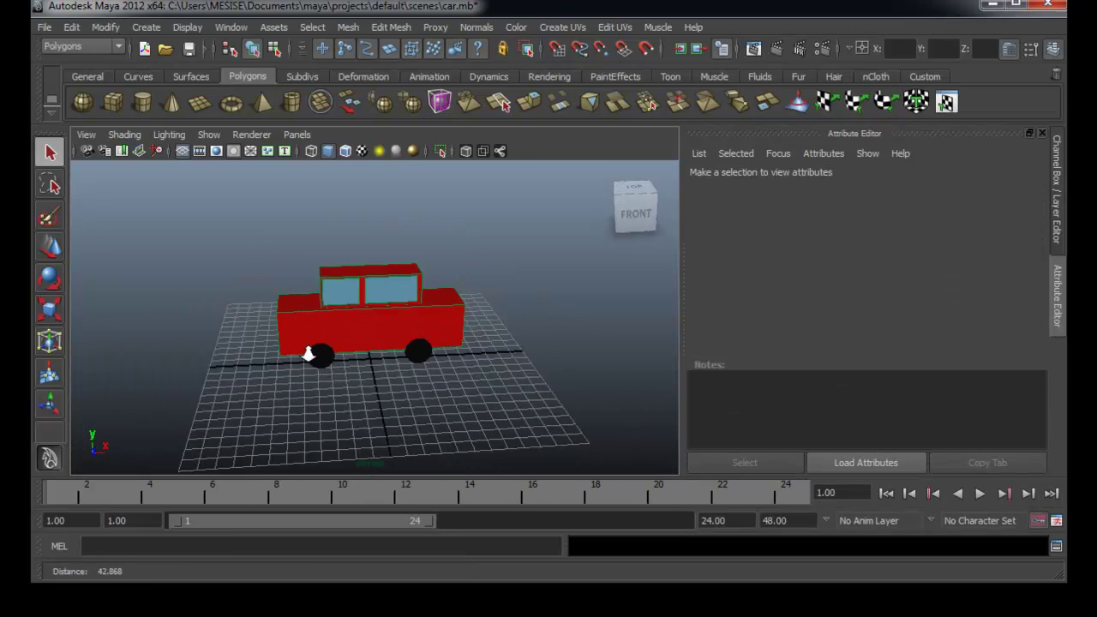
pyautogui.moveTo(388, 336)
pyautogui.keyDown('alt'); pyautogui.mouseDown()
pyautogui.moveTo(363, 372)
pyautogui.moveTo(383, 364)
pyautogui.mouseUp(); pyautogui.keyUp('alt')
pyautogui.click(365, 364)
pyautogui.press('w')
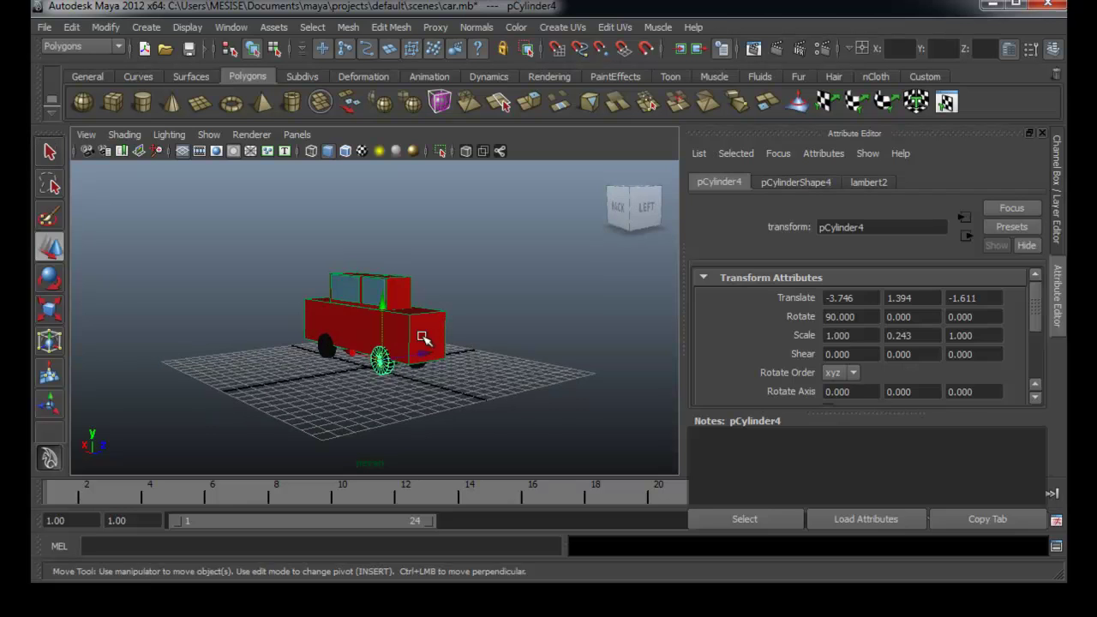
pyautogui.click(426, 335)
# Step: Zoom in so the car fills the view, and return the timeline to the first frame
pyautogui.moveTo(405, 328)
pyautogui.keyDown('alt'); pyautogui.mouseDown()
pyautogui.moveTo(393, 338)
pyautogui.moveTo(455, 321)
pyautogui.moveTo(252, 316)
pyautogui.mouseUp(); pyautogui.keyUp('alt')
pyautogui.moveTo(252, 316)
pyautogui.keyDown('alt'); pyautogui.mouseDown(button='right')
pyautogui.moveTo(466, 331)
pyautogui.moveTo(421, 301)
pyautogui.moveTo(420, 272)
pyautogui.moveTo(439, 278)
pyautogui.mouseUp(button='right'); pyautogui.keyUp('alt')
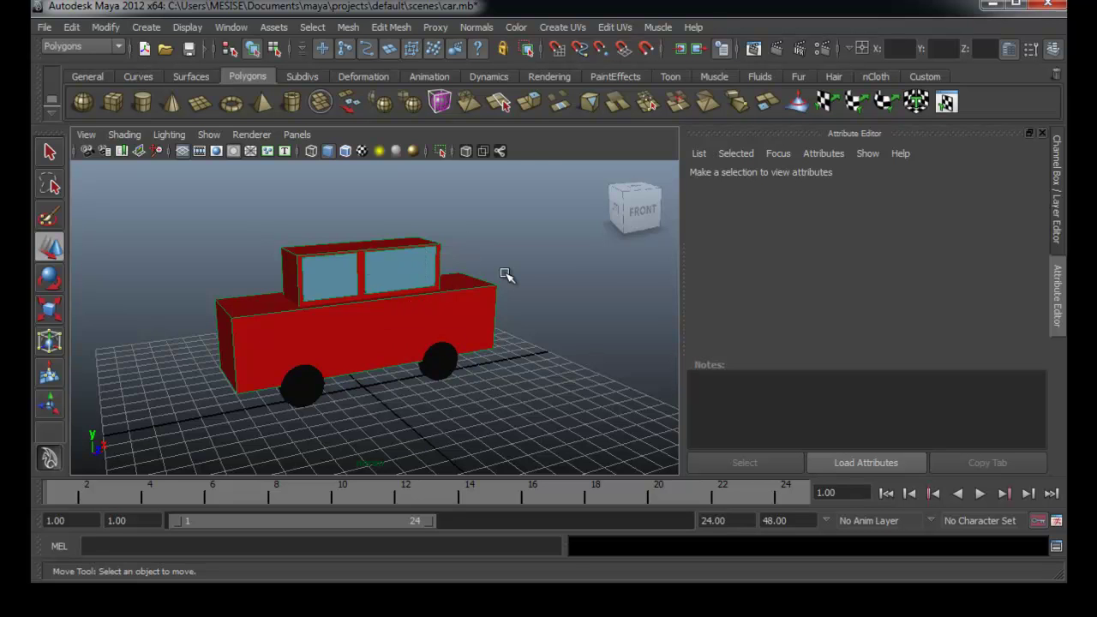
pyautogui.keyDown('alt'); pyautogui.moveTo(532, 296); pyautogui.dragTo(442, 314); pyautogui.keyUp('alt')
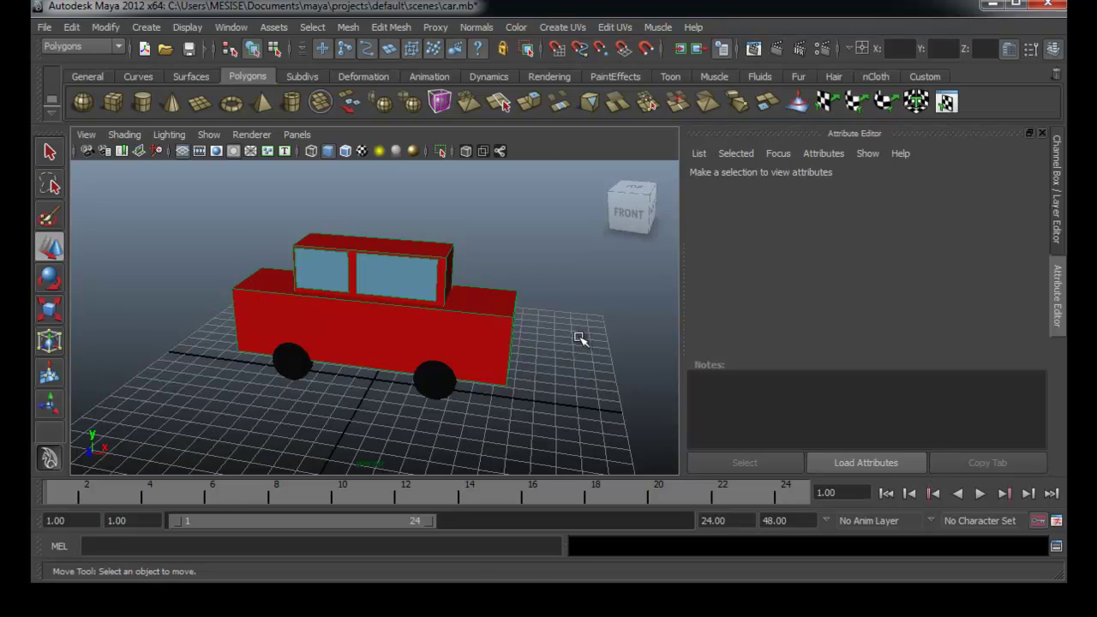
pyautogui.keyDown('alt'); pyautogui.moveTo(571, 337); pyautogui.dragTo(526, 323); pyautogui.keyUp('alt')
pyautogui.moveTo(396, 307); pyautogui.dragTo(397, 301, button='right')
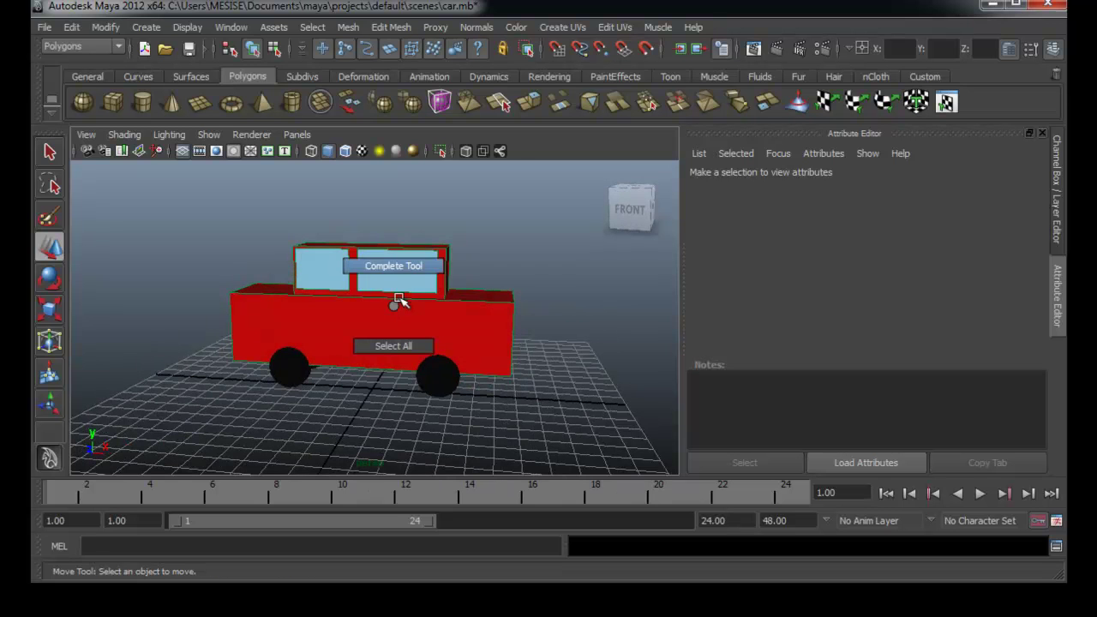
pyautogui.moveTo(397, 300)
pyautogui.keyDown('alt'); pyautogui.mouseDown()
pyautogui.moveTo(428, 335)
pyautogui.moveTo(479, 354)
pyautogui.mouseUp(); pyautogui.keyUp('alt')
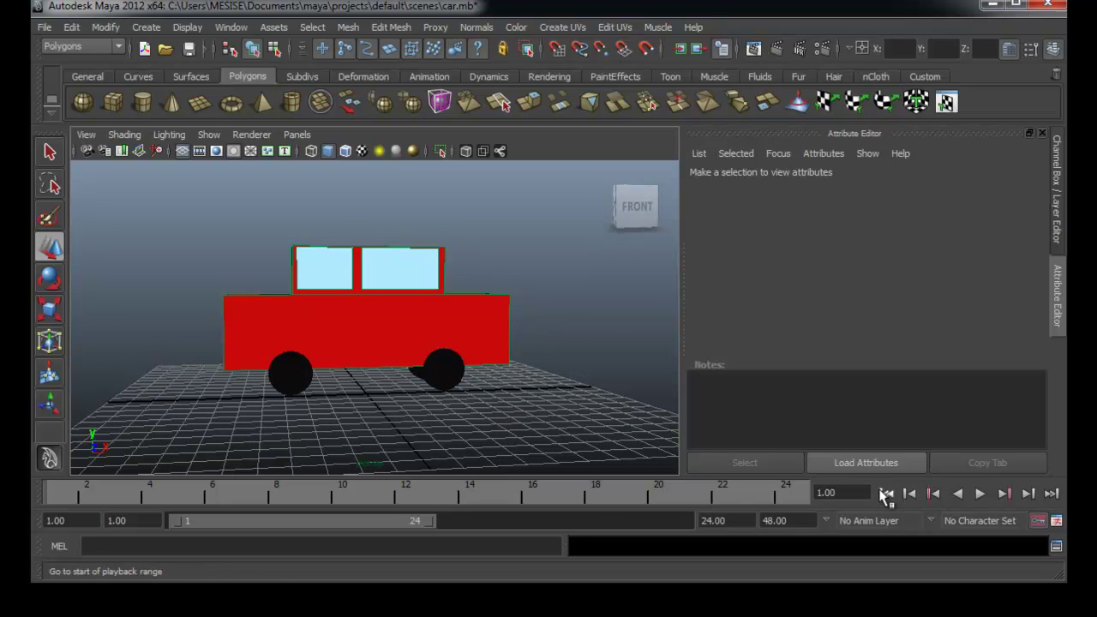
pyautogui.click(887, 493)
pyautogui.keyDown('alt'); pyautogui.moveTo(544, 368); pyautogui.dragTo(546, 381); pyautogui.keyUp('alt')
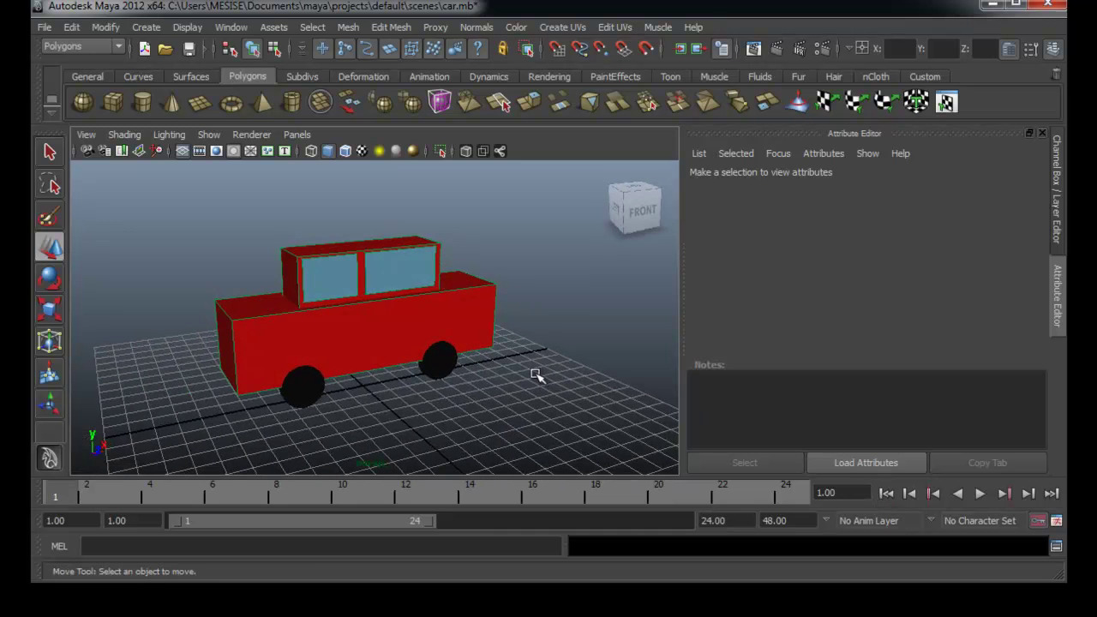
pyautogui.moveTo(426, 372)
pyautogui.keyDown('alt'); pyautogui.mouseDown()
pyautogui.moveTo(491, 364)
pyautogui.moveTo(358, 366)
pyautogui.mouseUp(); pyautogui.keyUp('alt')
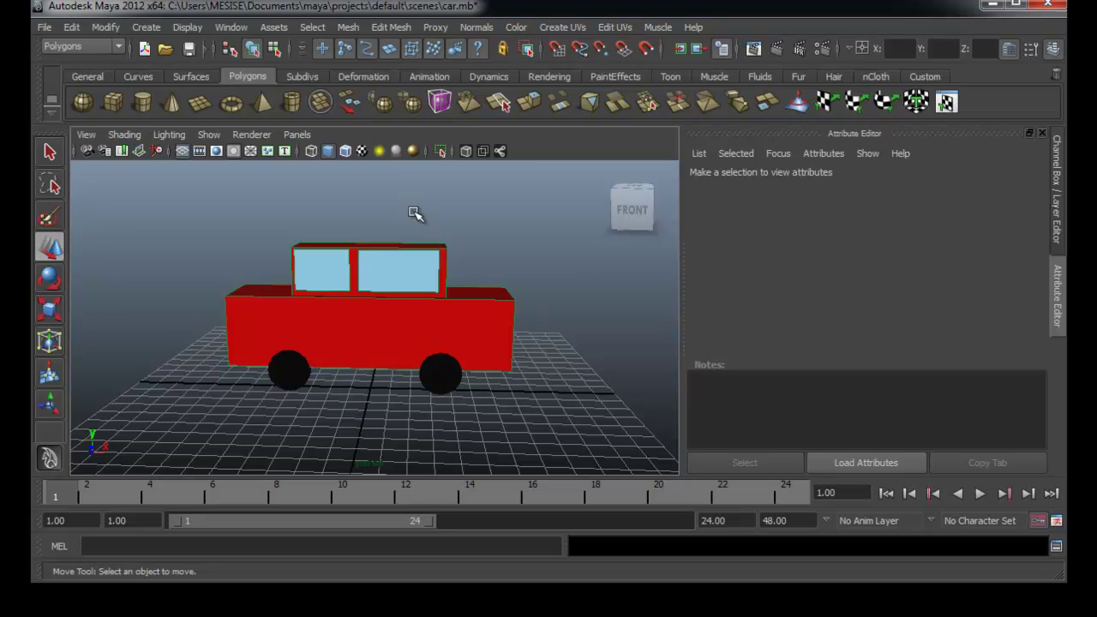
# Step: Select everything in the scene, clear it, and switch to the Channel Box with Ctrl+A
pyautogui.rightClick(419, 295)
pyautogui.click(419, 333)
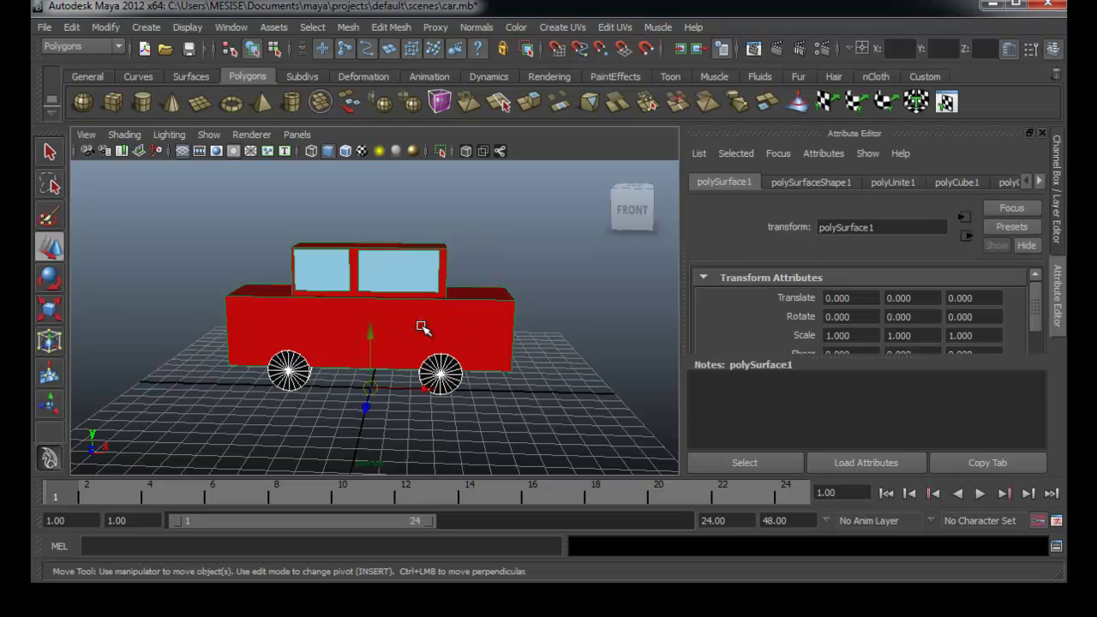
pyautogui.click(403, 396)
pyautogui.moveTo(402, 396)
pyautogui.keyDown('alt'); pyautogui.mouseDown()
pyautogui.moveTo(375, 368)
pyautogui.moveTo(333, 373)
pyautogui.moveTo(487, 398)
pyautogui.moveTo(472, 336)
pyautogui.mouseUp(); pyautogui.keyUp('alt')
pyautogui.hotkey('ctrl', 'a')
# Step: Select a wheel, then undo three times, which also reverts Make Live on polySurface1
pyautogui.moveTo(392, 319)
pyautogui.keyDown('alt'); pyautogui.mouseDown()
pyautogui.moveTo(485, 314)
pyautogui.moveTo(344, 321)
pyautogui.moveTo(416, 317)
pyautogui.moveTo(403, 308)
pyautogui.mouseUp(); pyautogui.keyUp('alt')
pyautogui.click(326, 379)
pyautogui.click(358, 302)
pyautogui.hotkey('ctrl', 'z')
pyautogui.hotkey('ctrl', 'z')
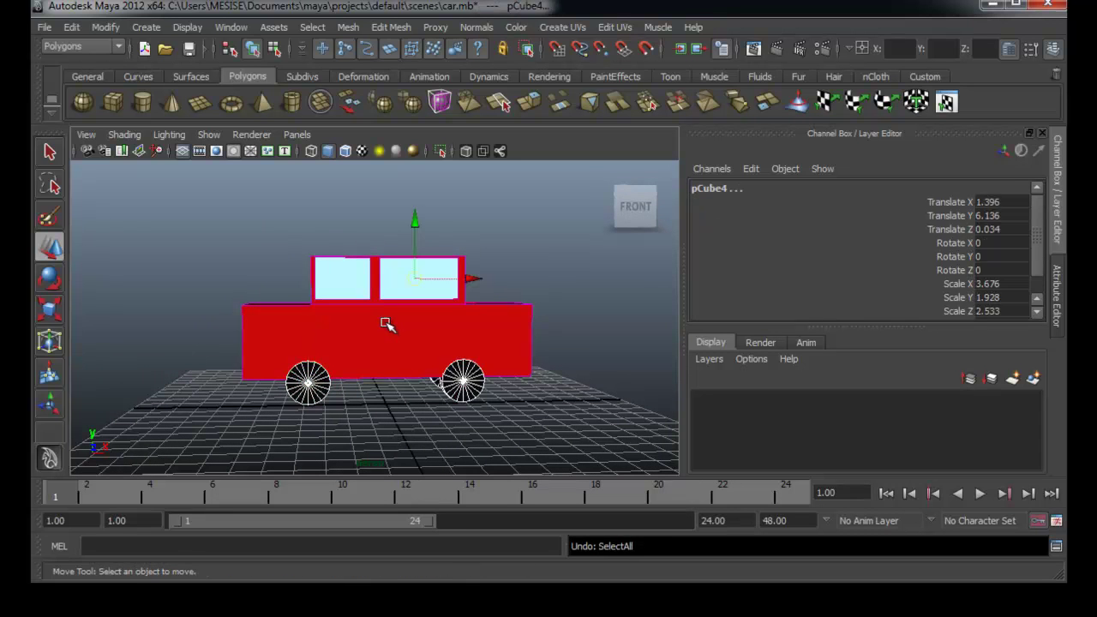
pyautogui.hotkey('ctrl', 'z')
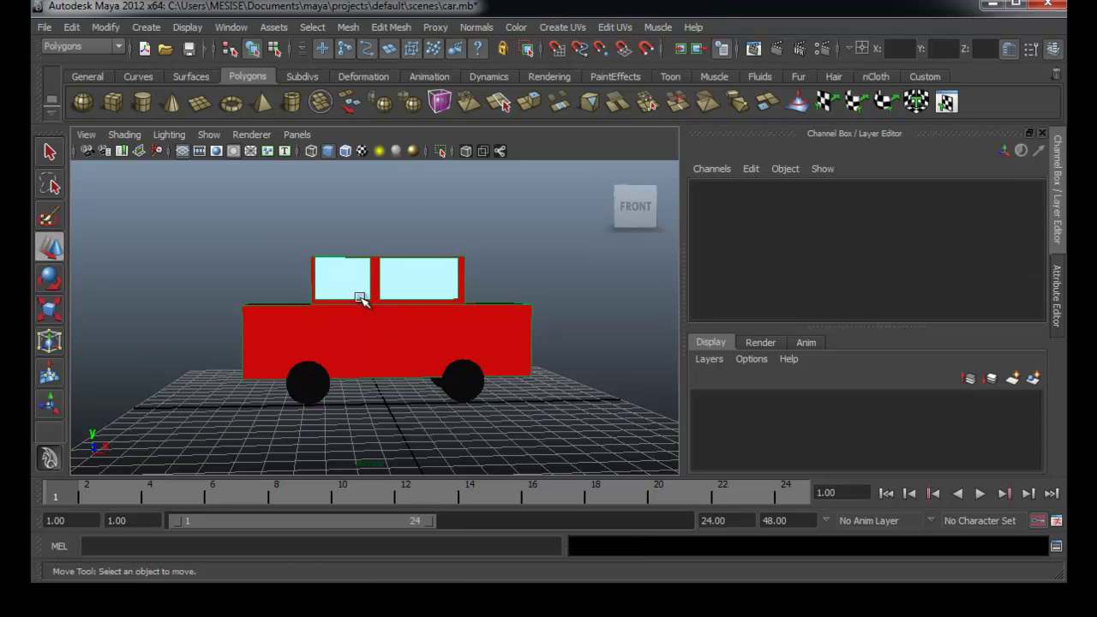
pyautogui.hotkey('ctrl', 'z')
pyautogui.hotkey('ctrl', 'z')
pyautogui.hotkey('ctrl', 'z')
pyautogui.hotkey('ctrl', 'z')
pyautogui.hotkey('ctrl', 'z')
pyautogui.moveTo(448, 324)
pyautogui.keyDown('alt'); pyautogui.mouseDown()
pyautogui.moveTo(456, 343)
pyautogui.moveTo(276, 245)
pyautogui.mouseUp(); pyautogui.keyUp('alt')
# Step: Center the car body's pivot and reselect the car
pyautogui.click(105, 26)
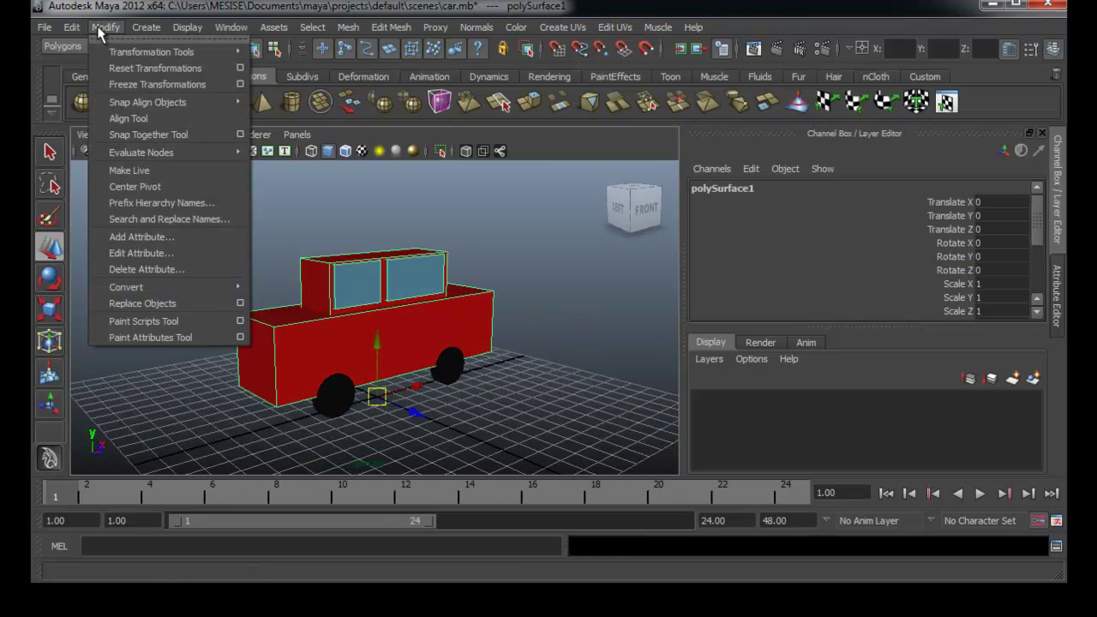
pyautogui.click(134, 186)
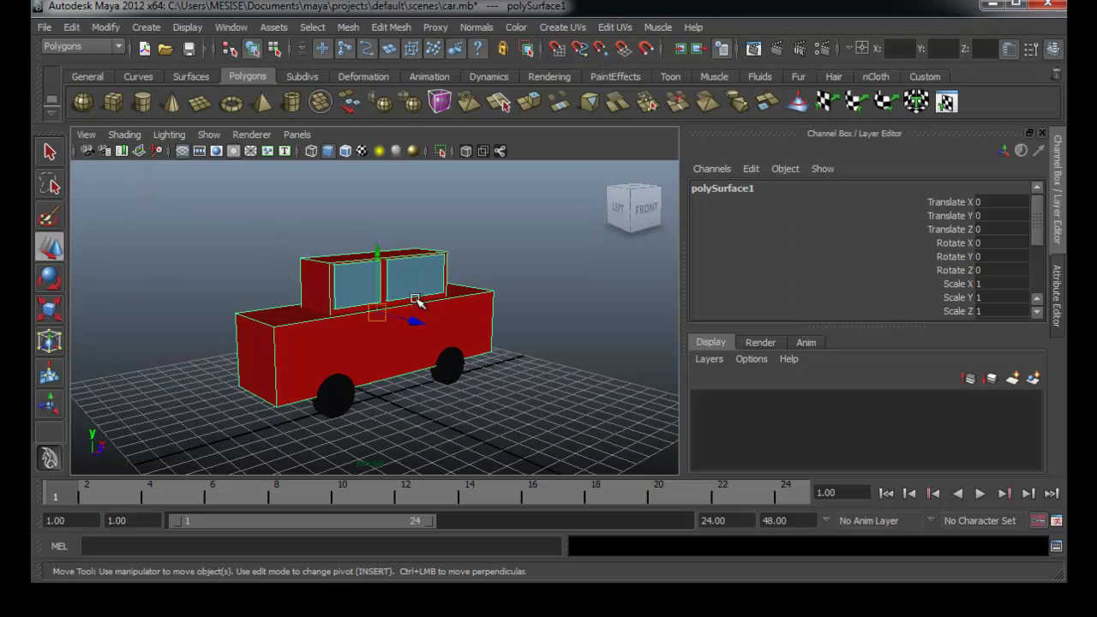
pyautogui.keyDown('alt'); pyautogui.moveTo(414, 300); pyautogui.dragTo(415, 305); pyautogui.keyUp('alt')
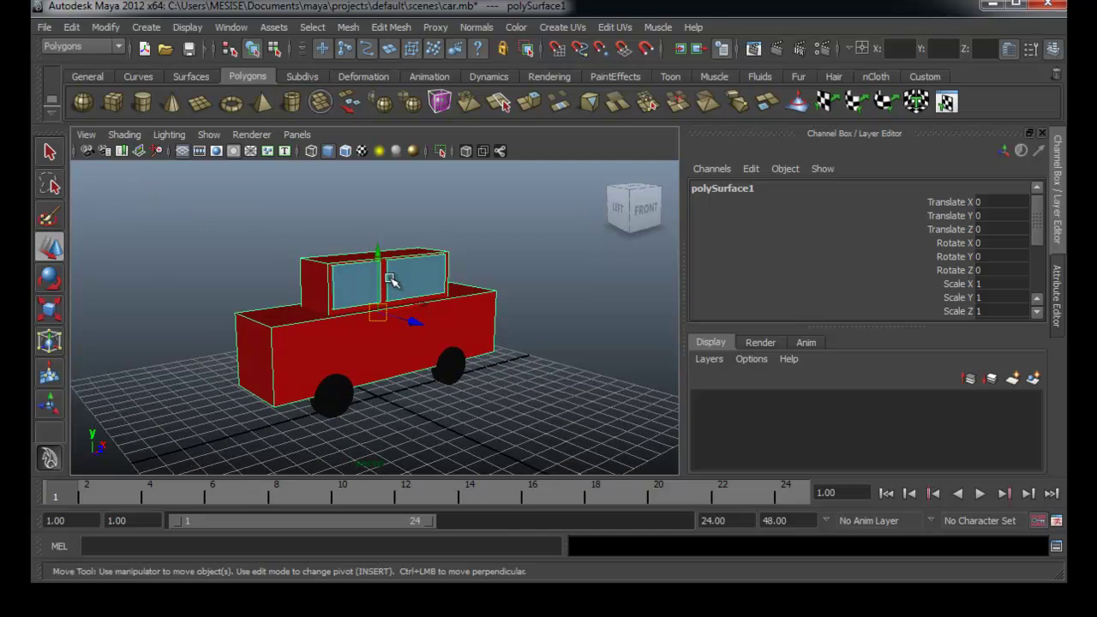
pyautogui.click(106, 27)
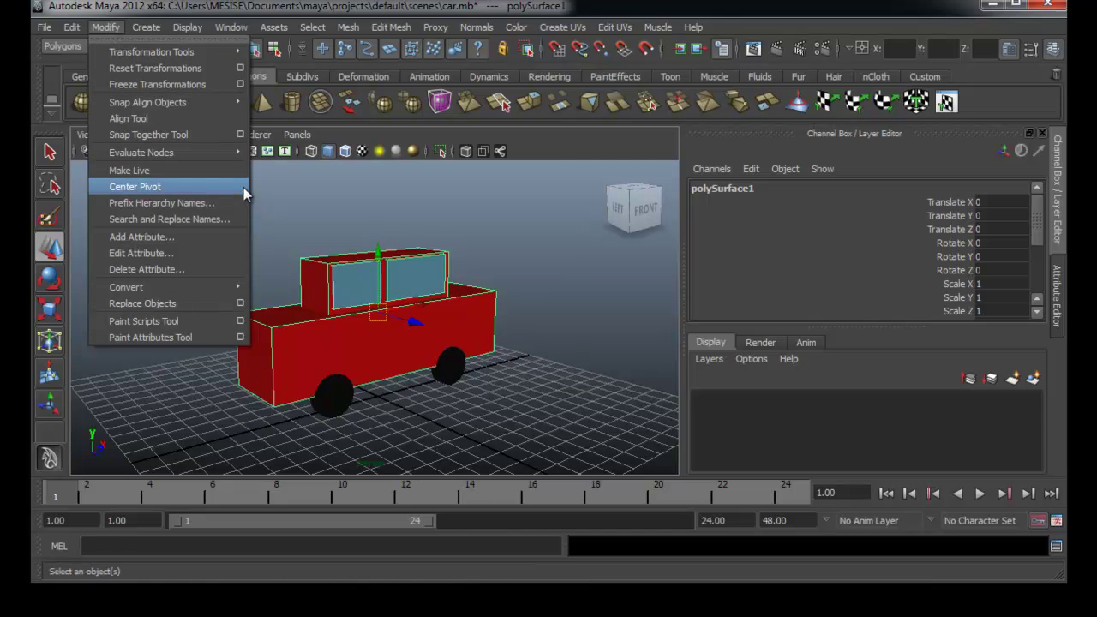
pyautogui.click(544, 306)
pyautogui.keyDown('alt'); pyautogui.moveTo(544, 306); pyautogui.dragTo(522, 331); pyautogui.keyUp('alt')
pyautogui.click(502, 355)
pyautogui.click(435, 331)
pyautogui.moveTo(436, 331)
pyautogui.keyDown('alt'); pyautogui.mouseDown()
pyautogui.moveTo(385, 335)
pyautogui.moveTo(433, 321)
pyautogui.moveTo(386, 358)
pyautogui.moveTo(374, 342)
pyautogui.mouseUp(); pyautogui.keyUp('alt')
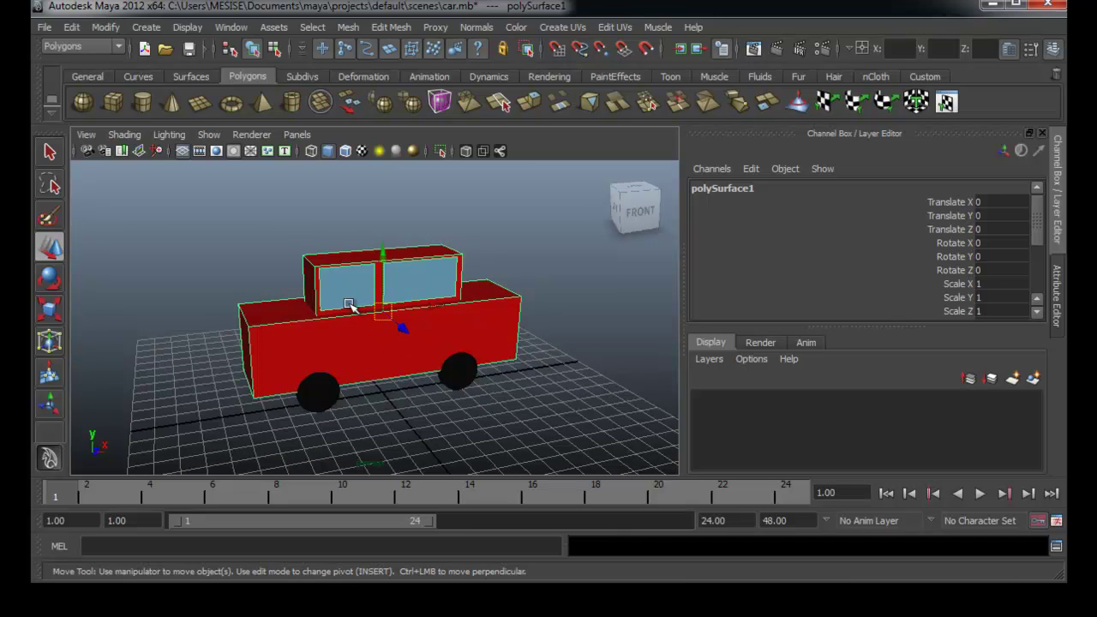
pyautogui.keyDown('alt'); pyautogui.moveTo(451, 351); pyautogui.dragTo(448, 339); pyautogui.keyUp('alt')
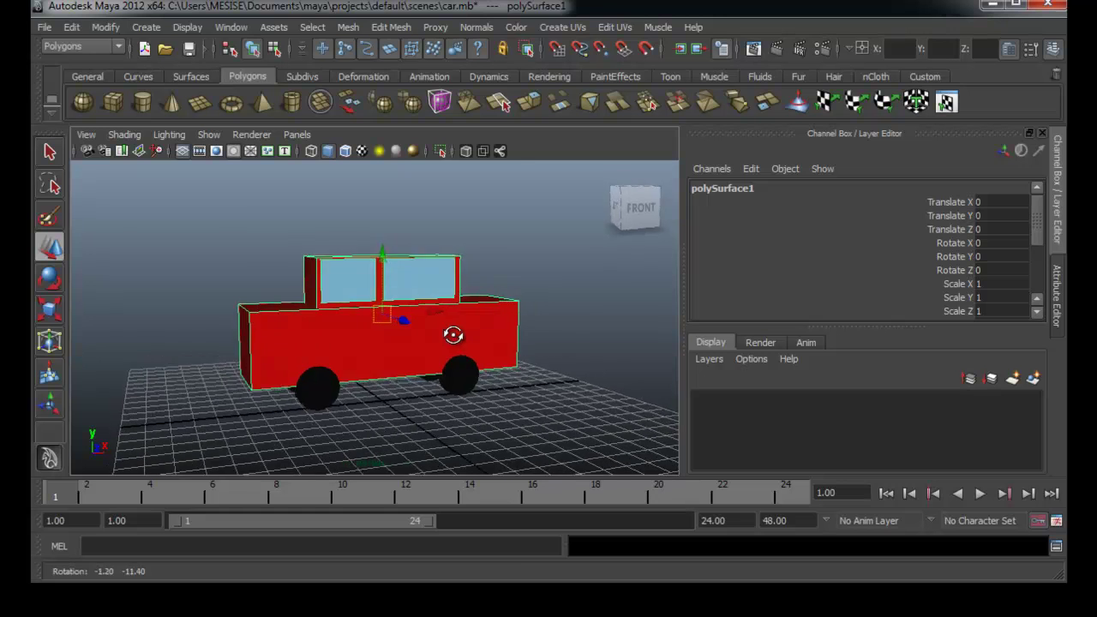
pyautogui.keyDown('alt'); pyautogui.moveTo(443, 338); pyautogui.dragTo(464, 333); pyautogui.keyUp('alt')
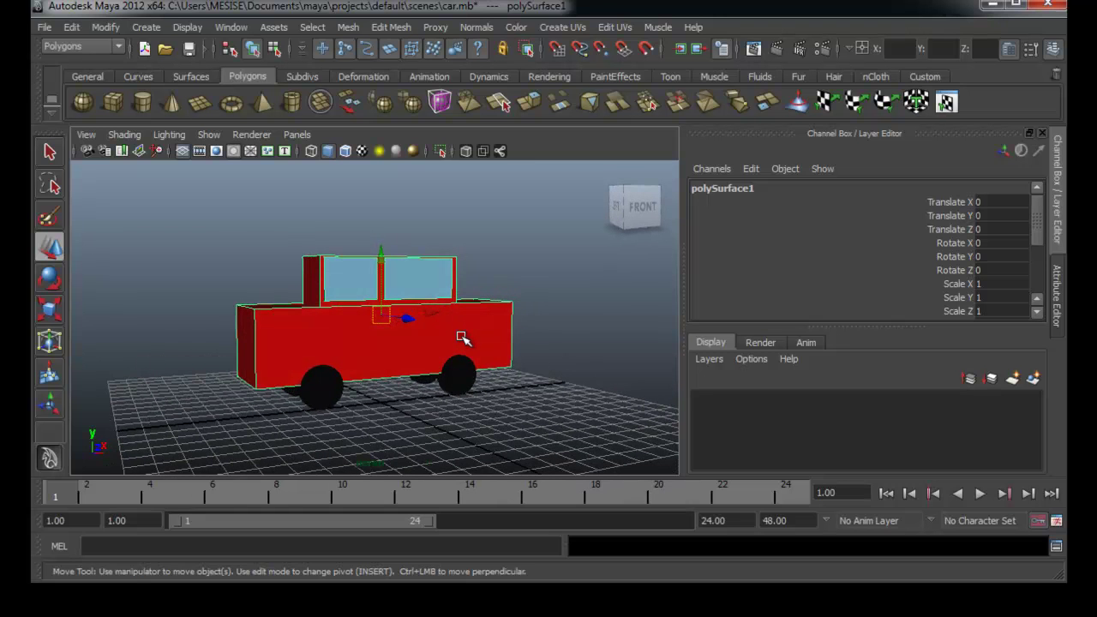
# Step: Lower the pivot into the car body, test-tilt the car with Rotate, and undo the tilt
pyautogui.press('Insert')
pyautogui.press('Insert')
pyautogui.press('Insert')
pyautogui.keyDown('alt'); pyautogui.moveTo(399, 314); pyautogui.dragTo(436, 313); pyautogui.keyUp('alt')
pyautogui.keyDown('alt'); pyautogui.moveTo(435, 314); pyautogui.dragTo(605, 372, button='right'); pyautogui.keyUp('alt')
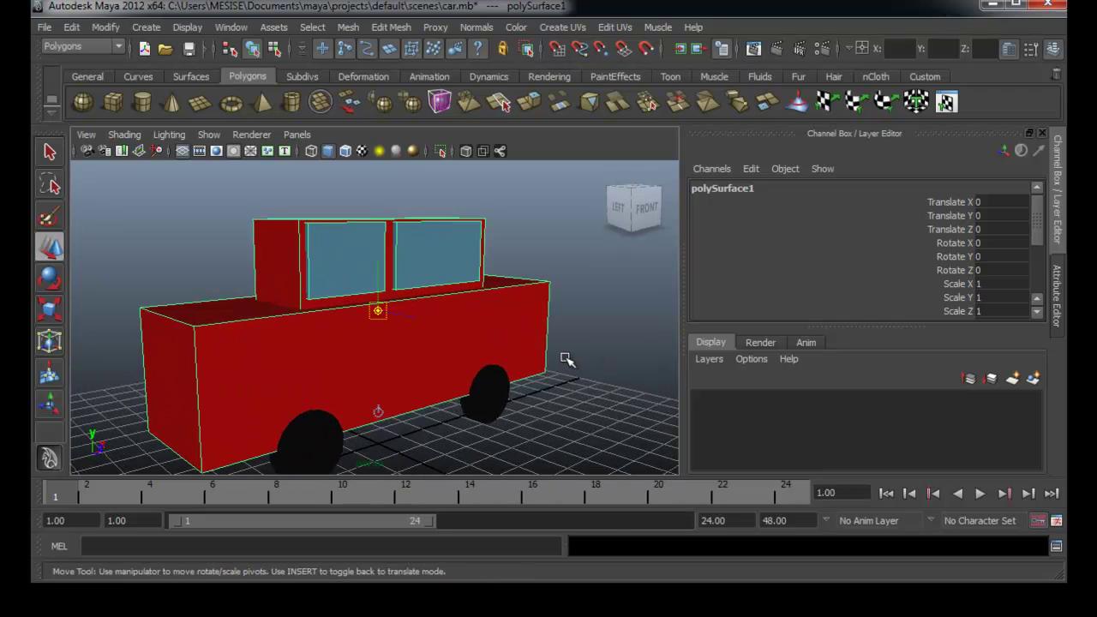
pyautogui.moveTo(383, 279)
pyautogui.mouseDown()
pyautogui.moveTo(379, 328)
pyautogui.moveTo(383, 281)
pyautogui.mouseUp()
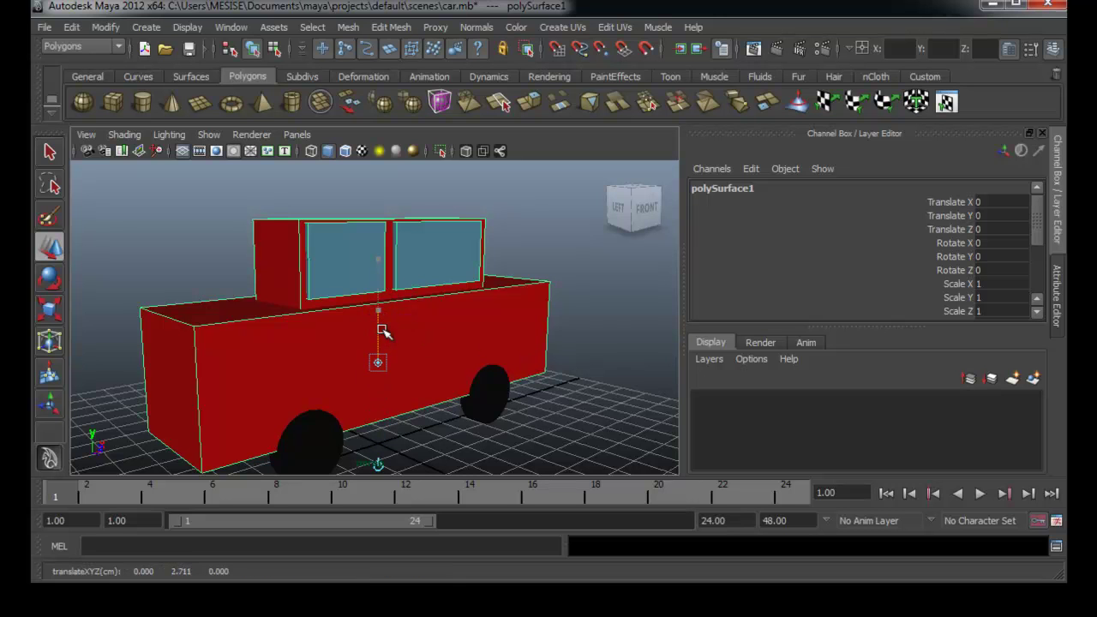
pyautogui.press('Insert')
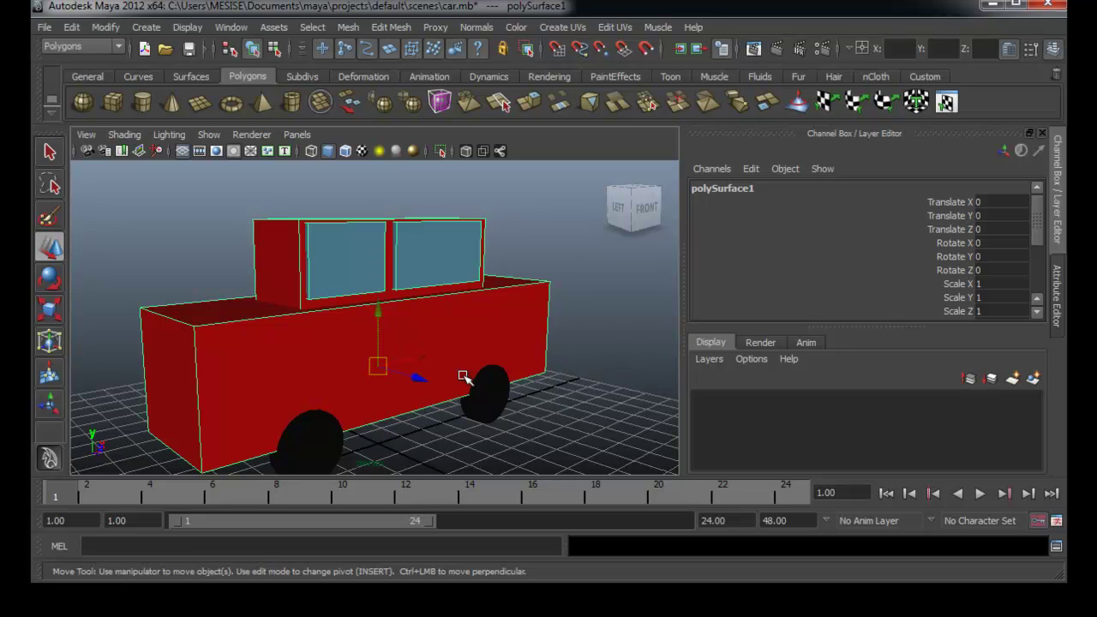
pyautogui.press('e')
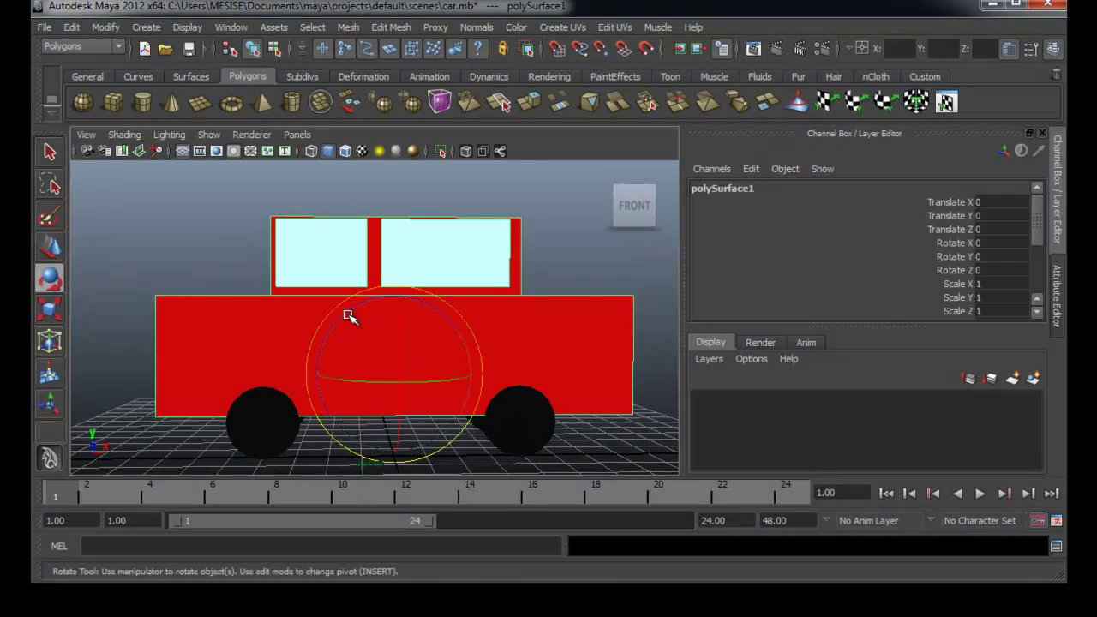
pyautogui.moveTo(351, 313); pyautogui.dragTo(339, 313)
pyautogui.hotkey('ctrl', 'z')
# Step: Raise the pivot to the window area, test-tilt around it, and undo
pyautogui.press('Insert')
pyautogui.moveTo(392, 326); pyautogui.dragTo(410, 222)
pyautogui.press('Insert')
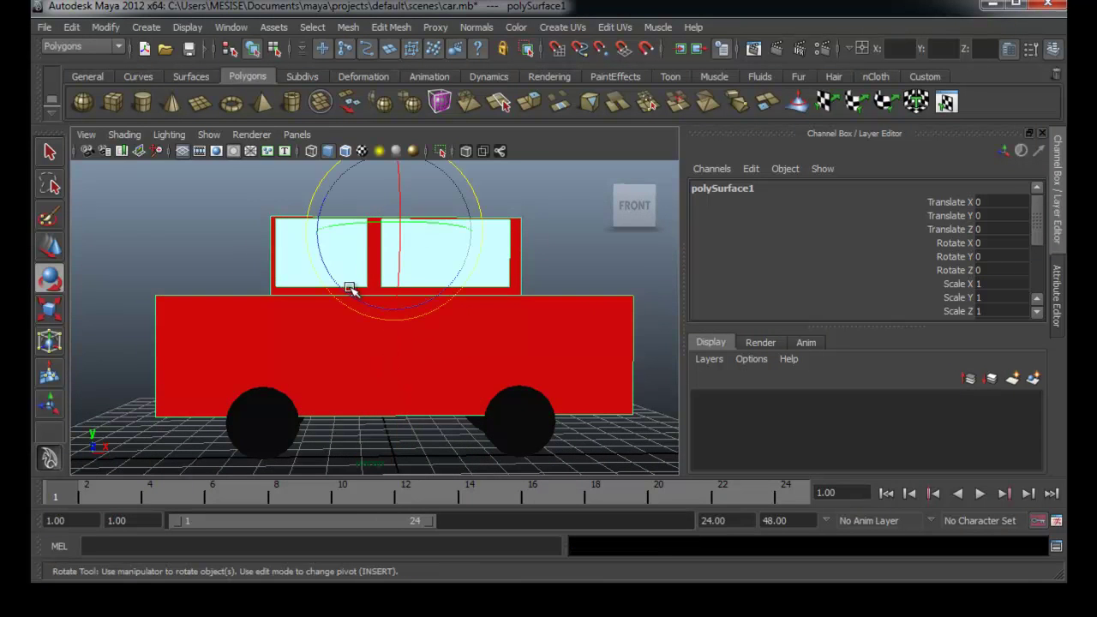
pyautogui.moveTo(351, 290); pyautogui.dragTo(345, 292)
pyautogui.hotkey('ctrl', 'z')
# Step: Lower the pivot back into the body, test-tilt again, and undo to leave the car level
pyautogui.press('Insert')
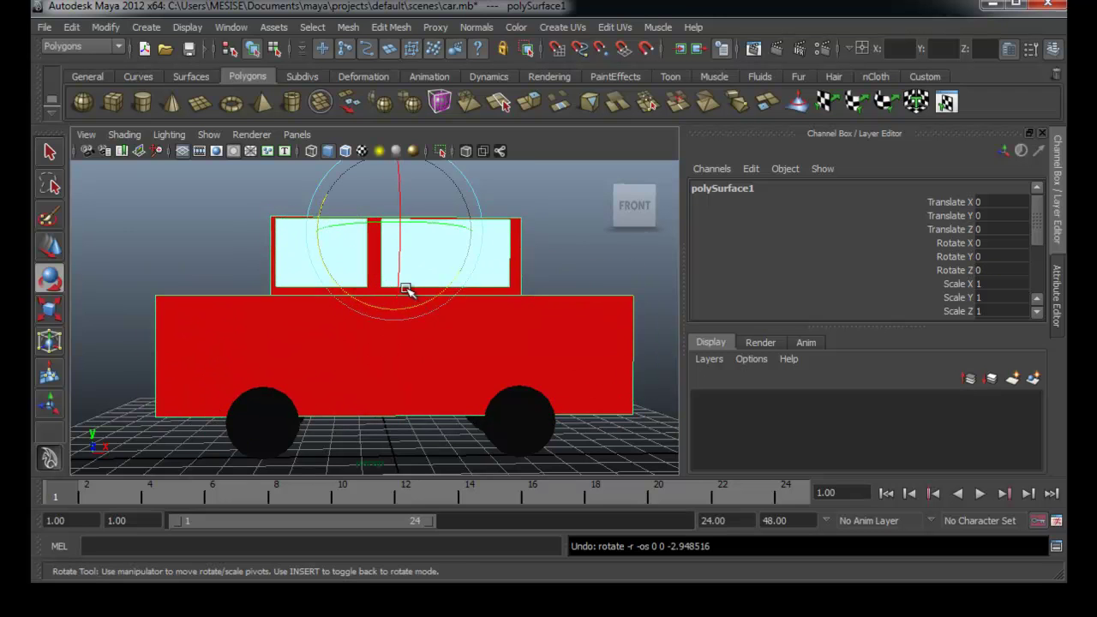
pyautogui.moveTo(399, 213); pyautogui.dragTo(396, 261)
pyautogui.press('Insert')
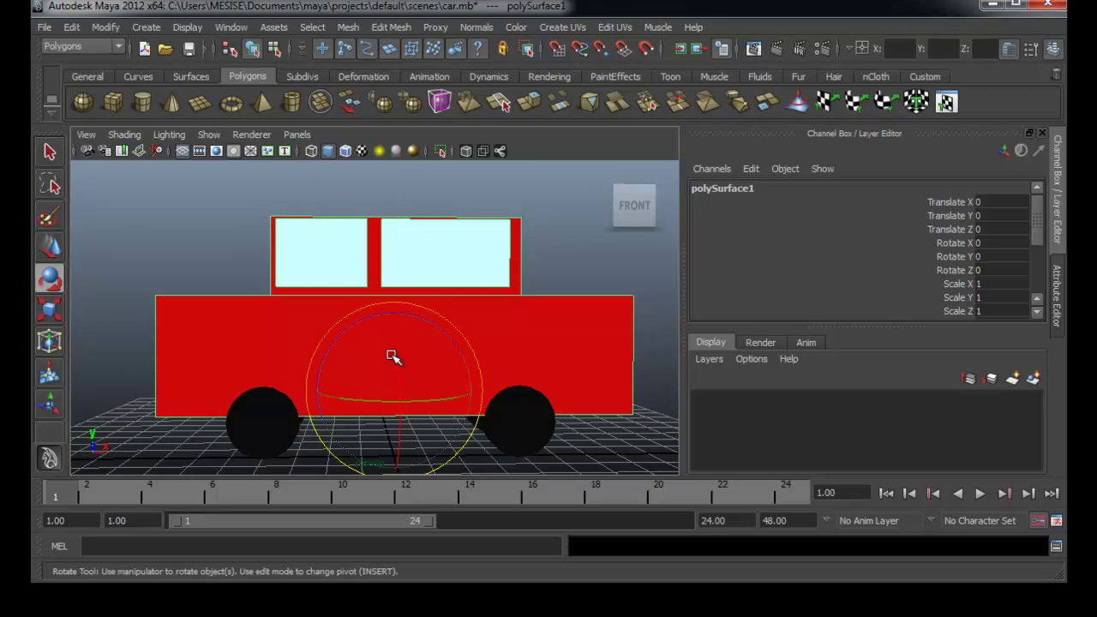
pyautogui.moveTo(340, 333); pyautogui.dragTo(355, 325)
pyautogui.hotkey('ctrl', 'z')
pyautogui.moveTo(566, 410)
pyautogui.keyDown('alt'); pyautogui.mouseDown()
pyautogui.moveTo(587, 430)
pyautogui.moveTo(421, 392)
pyautogui.moveTo(554, 400)
pyautogui.moveTo(525, 375)
pyautogui.moveTo(534, 368)
pyautogui.moveTo(286, 380)
pyautogui.moveTo(400, 363)
pyautogui.moveTo(472, 367)
pyautogui.moveTo(466, 360)
pyautogui.mouseUp(); pyautogui.keyUp('alt')
pyautogui.click(554, 399)
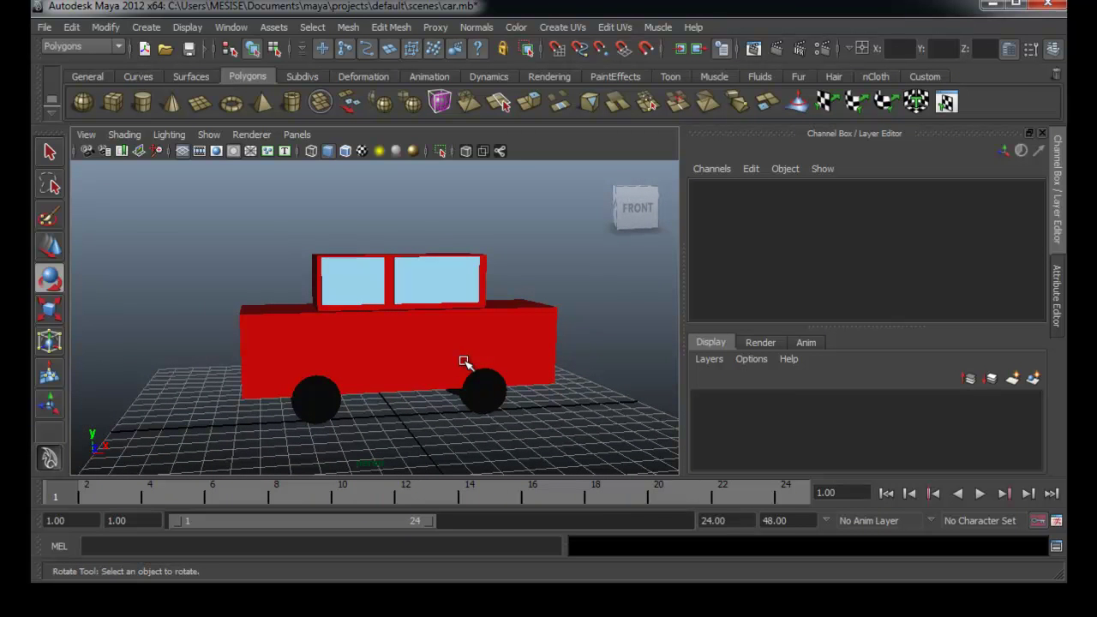
pyautogui.moveTo(394, 386)
pyautogui.keyDown('alt'); pyautogui.mouseDown()
pyautogui.moveTo(421, 394)
pyautogui.moveTo(387, 386)
pyautogui.moveTo(400, 385)
pyautogui.moveTo(399, 399)
pyautogui.moveTo(377, 411)
pyautogui.mouseUp(); pyautogui.keyUp('alt')
pyautogui.moveTo(492, 426)
pyautogui.keyDown('alt'); pyautogui.mouseDown()
pyautogui.moveTo(546, 416)
pyautogui.moveTo(495, 423)
pyautogui.mouseUp(); pyautogui.keyUp('alt')
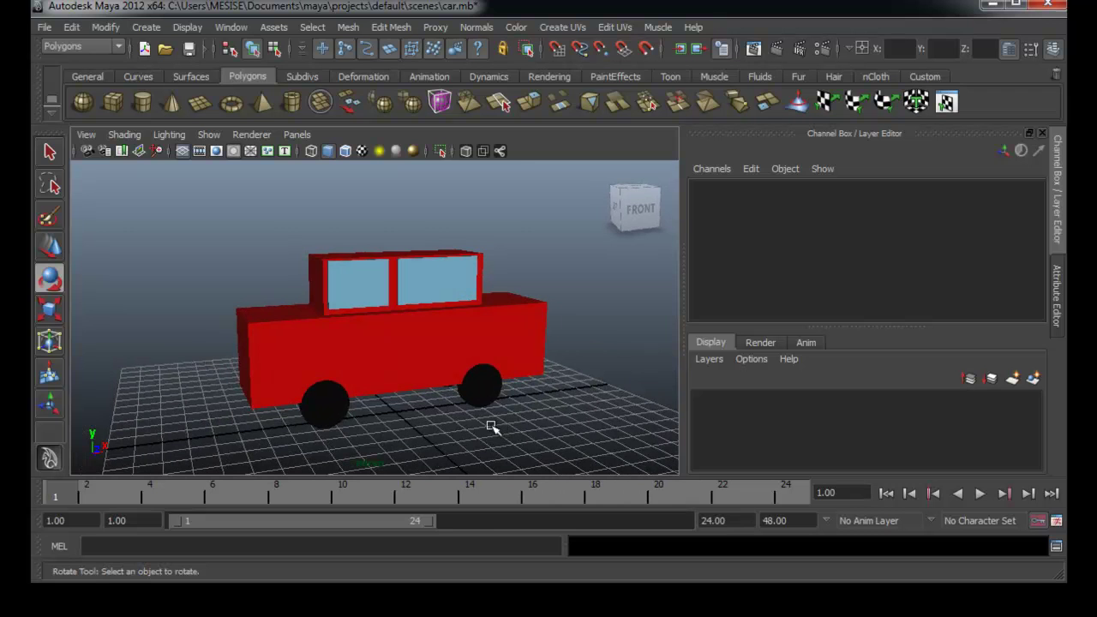
pyautogui.moveTo(487, 438)
pyautogui.keyDown('alt'); pyautogui.mouseDown()
pyautogui.moveTo(445, 438)
pyautogui.moveTo(452, 421)
pyautogui.moveTo(420, 372)
pyautogui.mouseUp(); pyautogui.keyUp('alt')
pyautogui.click(390, 377)
pyautogui.keyDown('alt'); pyautogui.moveTo(389, 377); pyautogui.dragTo(386, 386, button='middle'); pyautogui.keyUp('alt')
pyautogui.press('w')
pyautogui.press('q')
pyautogui.press('w')
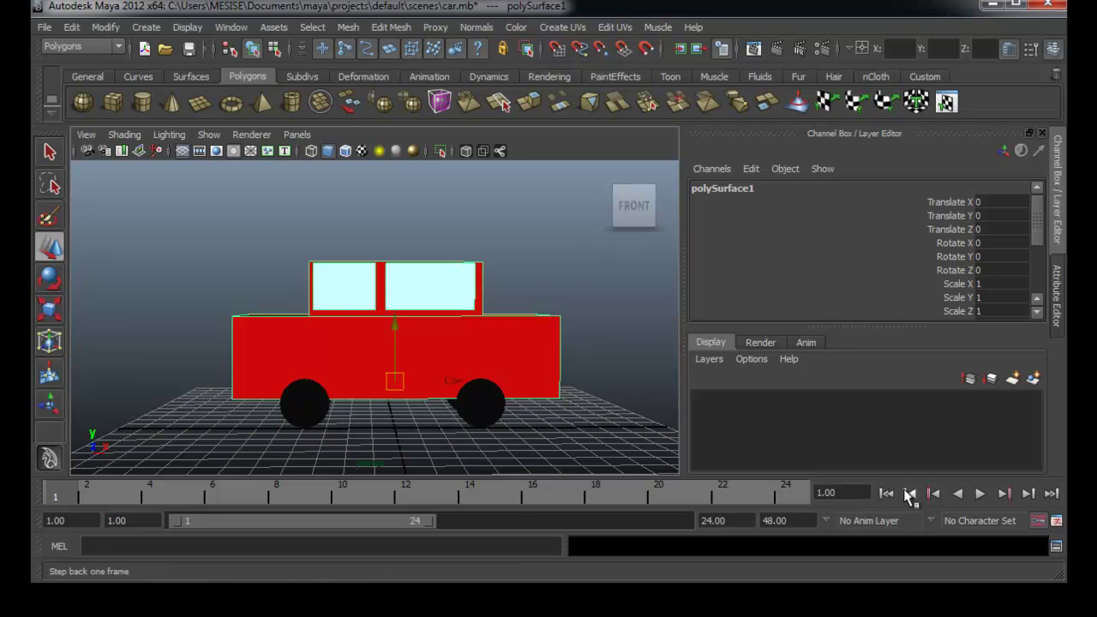
# Step: Key all of polySurface1's channels at frame 1, scrub to frame 24, then jump to frame 12
pyautogui.click(909, 494)
pyautogui.click(56, 491)
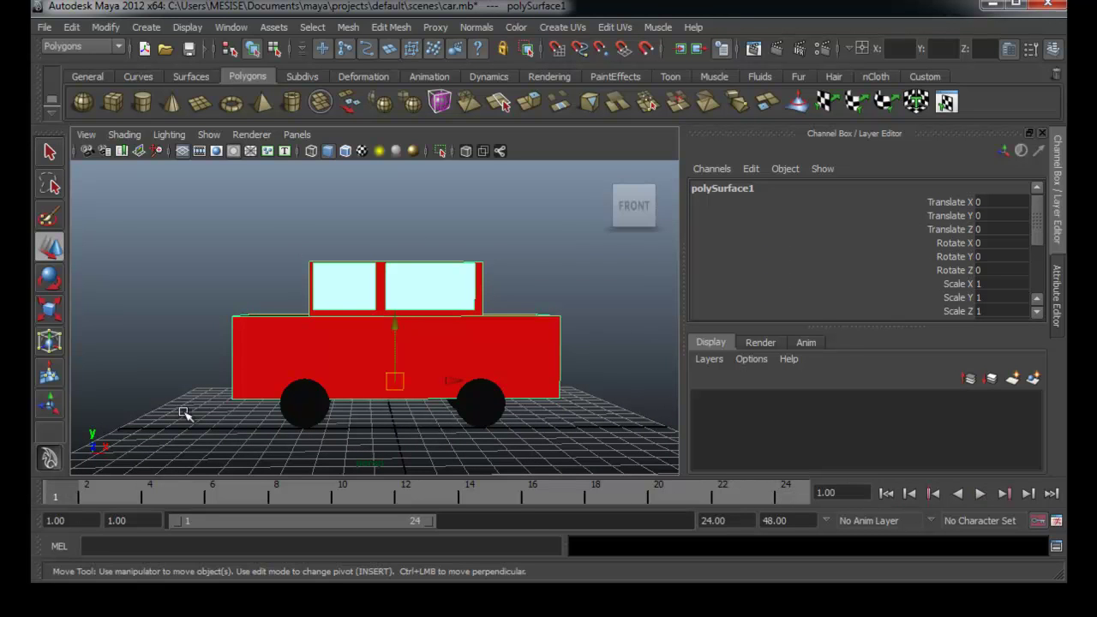
pyautogui.press('s')
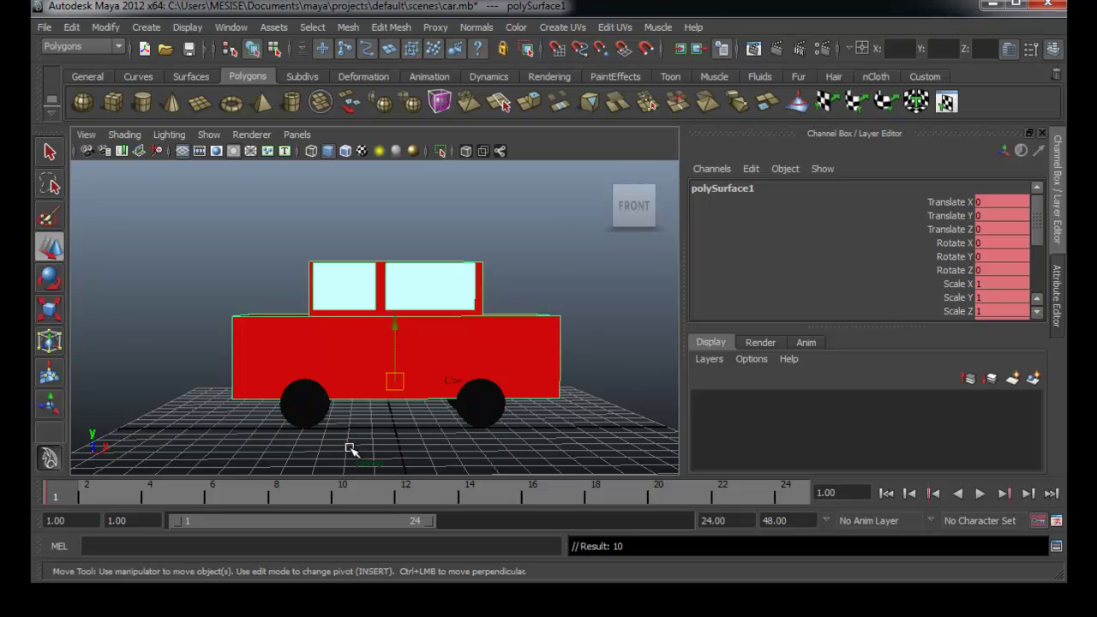
pyautogui.moveTo(583, 502); pyautogui.dragTo(770, 490)
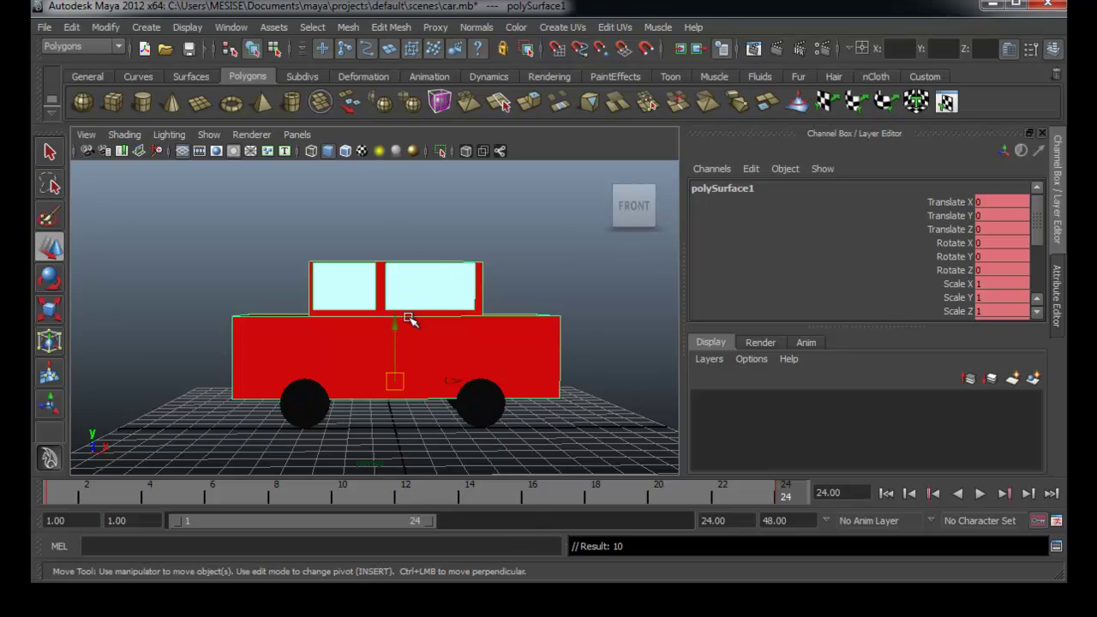
pyautogui.click(401, 503)
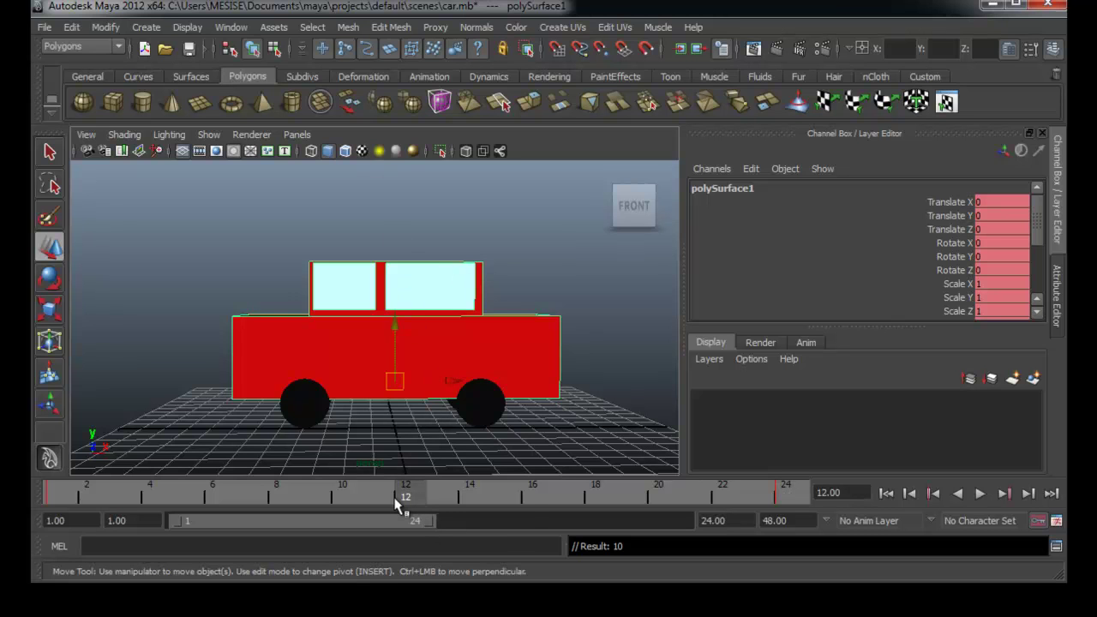
pyautogui.moveTo(413, 420)
pyautogui.keyDown('alt'); pyautogui.mouseDown()
pyautogui.moveTo(402, 409)
pyautogui.moveTo(413, 421)
pyautogui.mouseUp(); pyautogui.keyUp('alt')
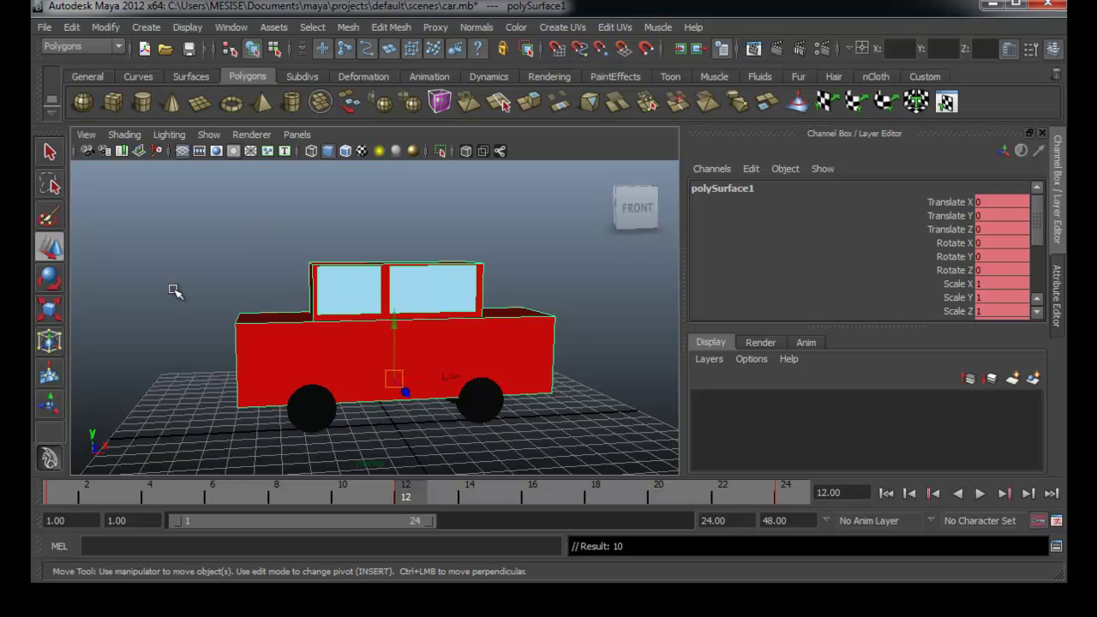
# Step: Raise the car and key it at frame 6, lift it again at frame 18, then play back
pyautogui.click(237, 504)
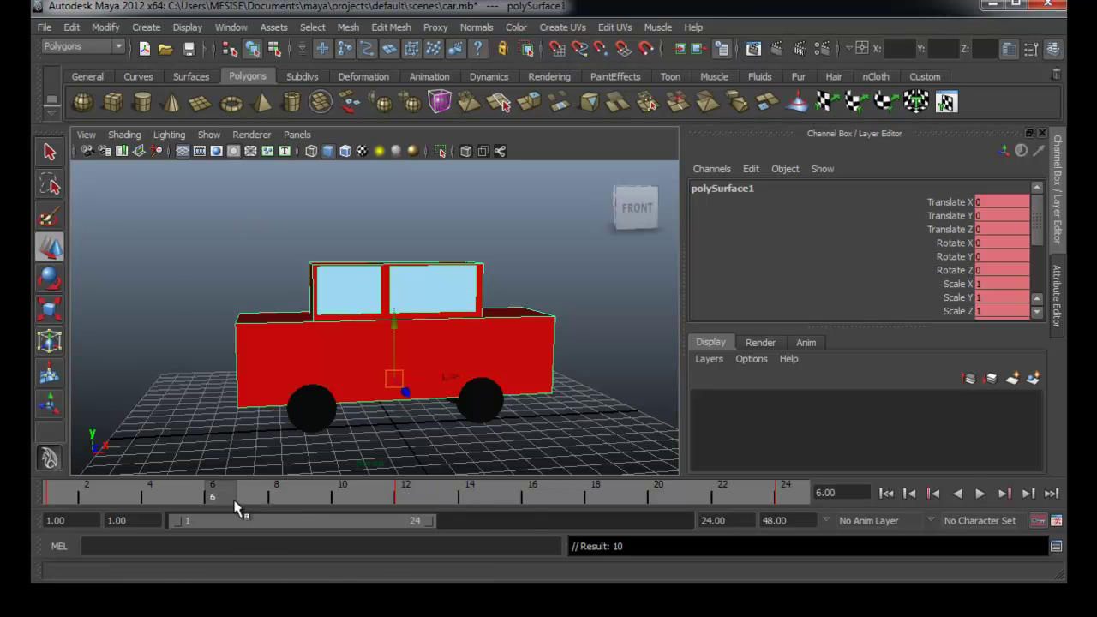
pyautogui.moveTo(390, 318); pyautogui.dragTo(388, 310)
pyautogui.press('s')
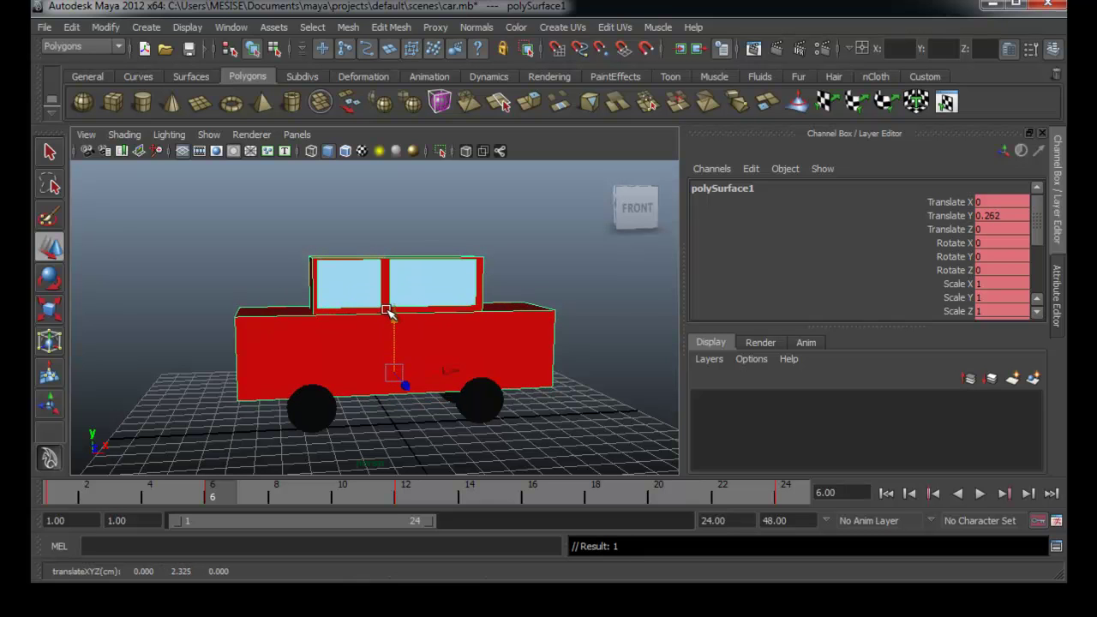
pyautogui.moveTo(236, 506); pyautogui.dragTo(595, 503)
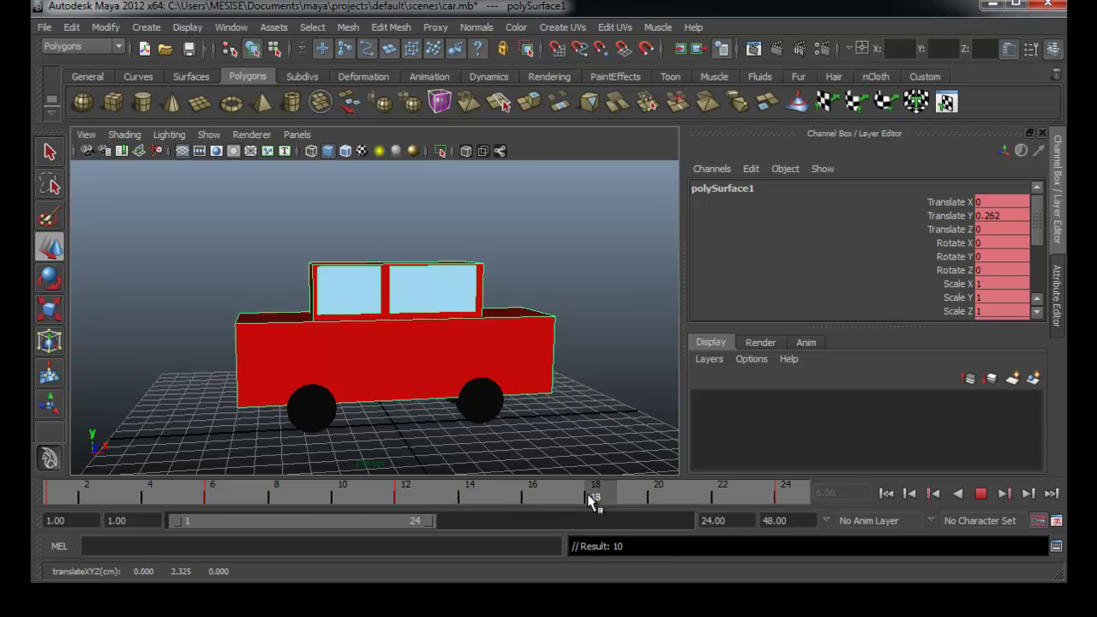
pyautogui.moveTo(396, 317); pyautogui.dragTo(395, 306)
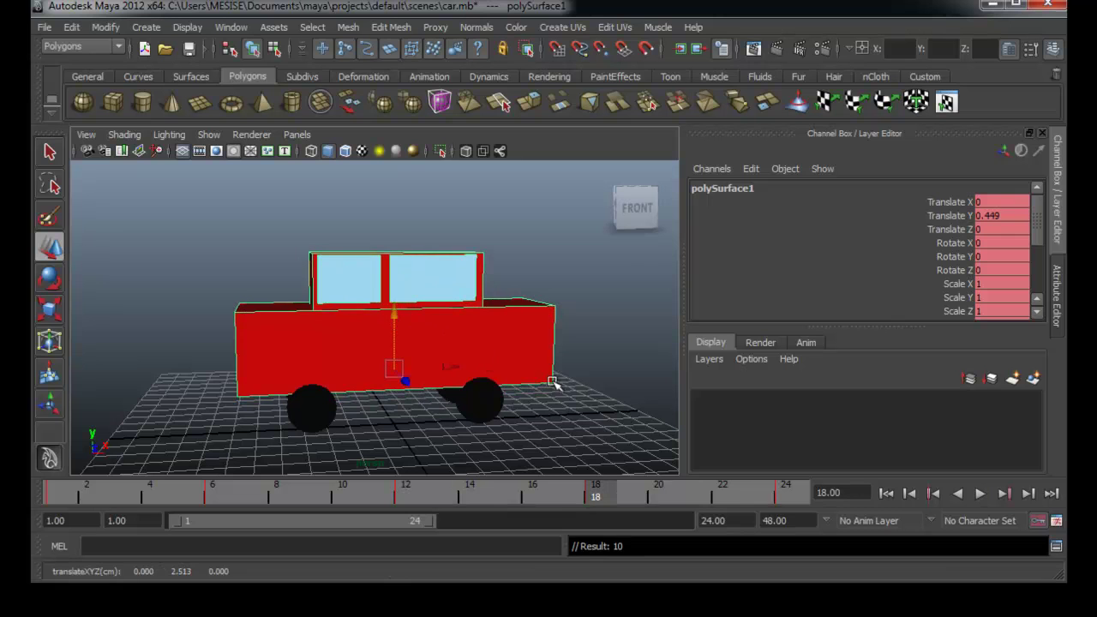
pyautogui.click(602, 388)
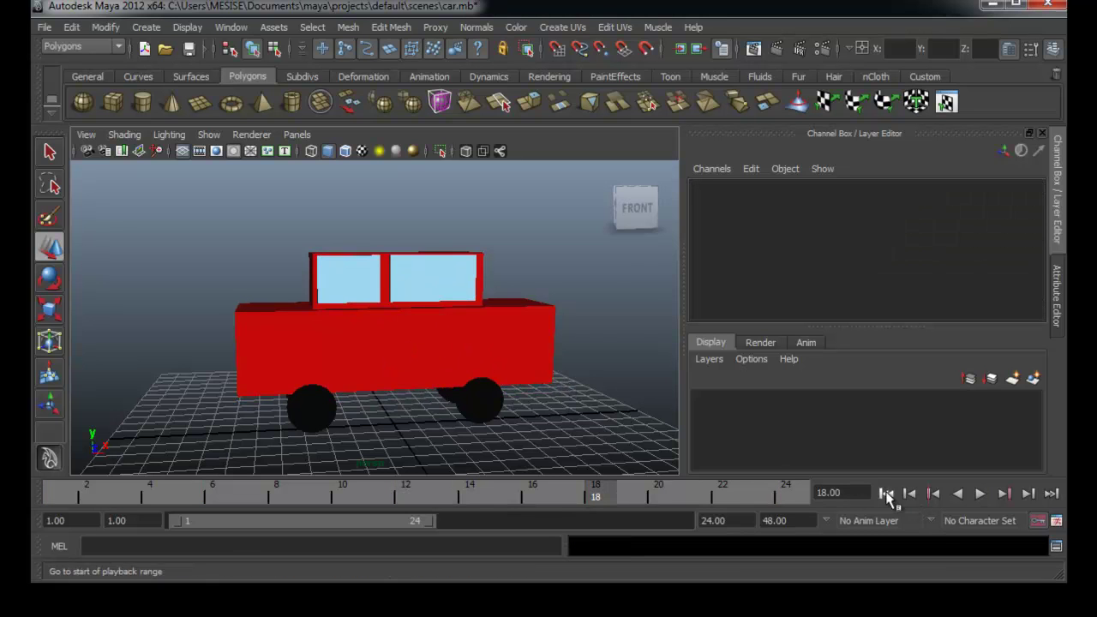
pyautogui.click(979, 495)
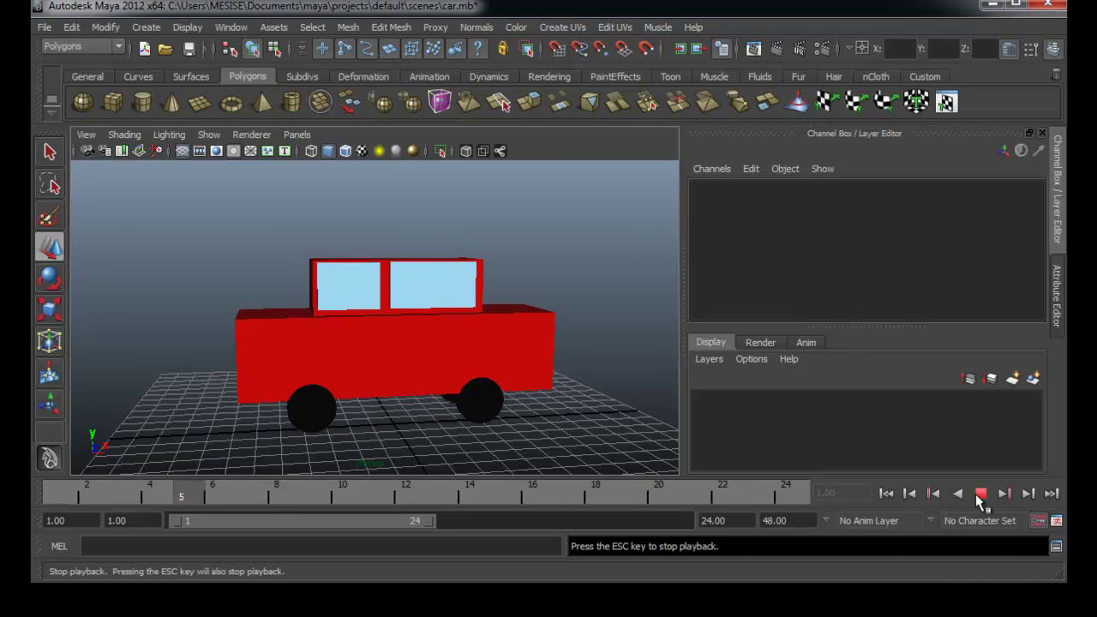
# Step: Select the car body and replay the animation, stopping at frame 6
pyautogui.click(980, 494)
pyautogui.click(366, 342)
pyautogui.hotkey('alt', 'v')
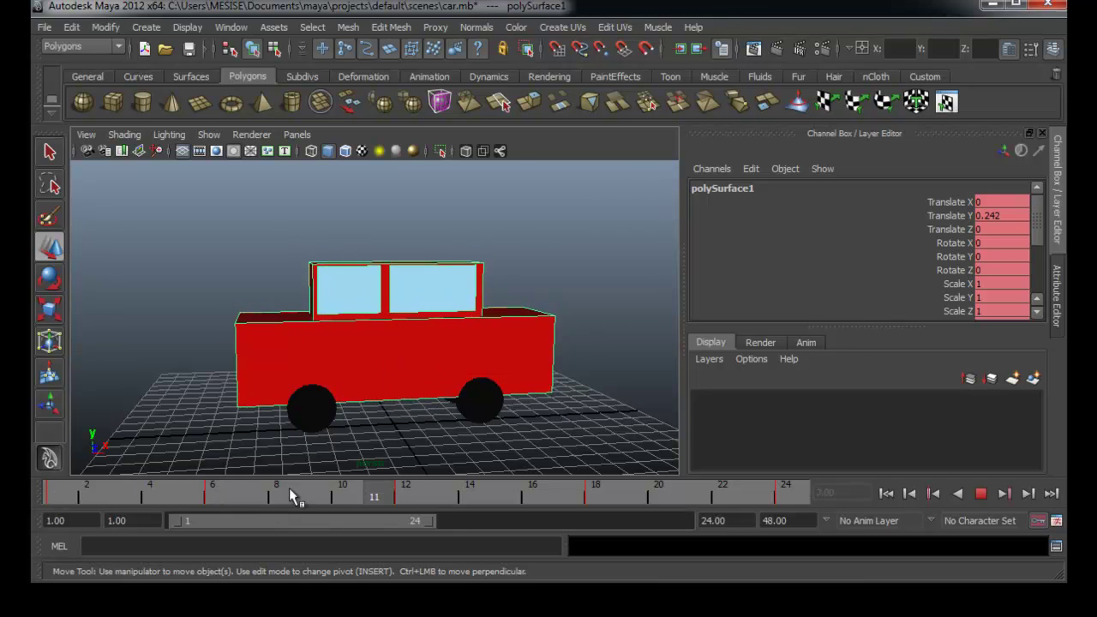
pyautogui.click(224, 500)
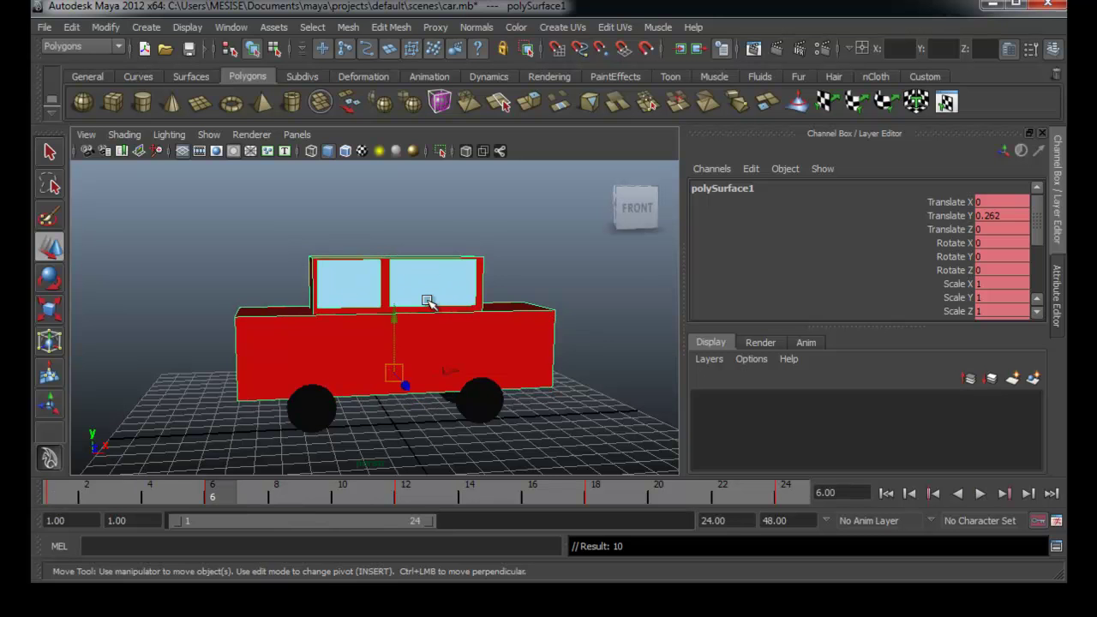
# Step: Tilt the car about Z at frames 6, 12 (5.556°) and 18 (-3.295°)
pyautogui.press('e')
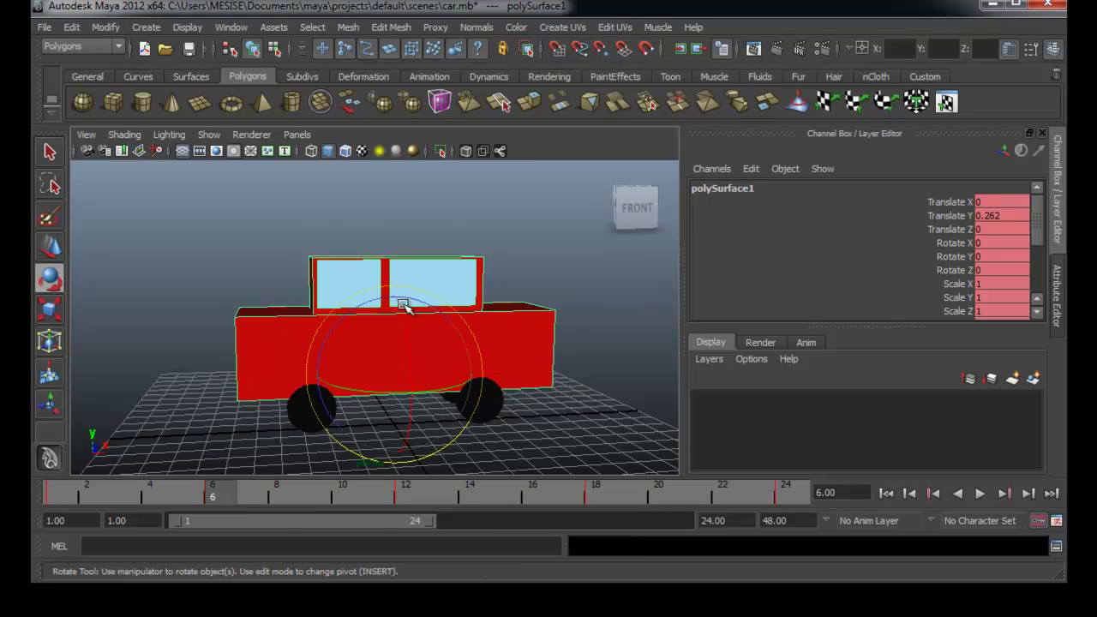
pyautogui.keyDown('alt'); pyautogui.moveTo(453, 334); pyautogui.dragTo(380, 343); pyautogui.keyUp('alt')
pyautogui.moveTo(431, 314); pyautogui.dragTo(435, 315)
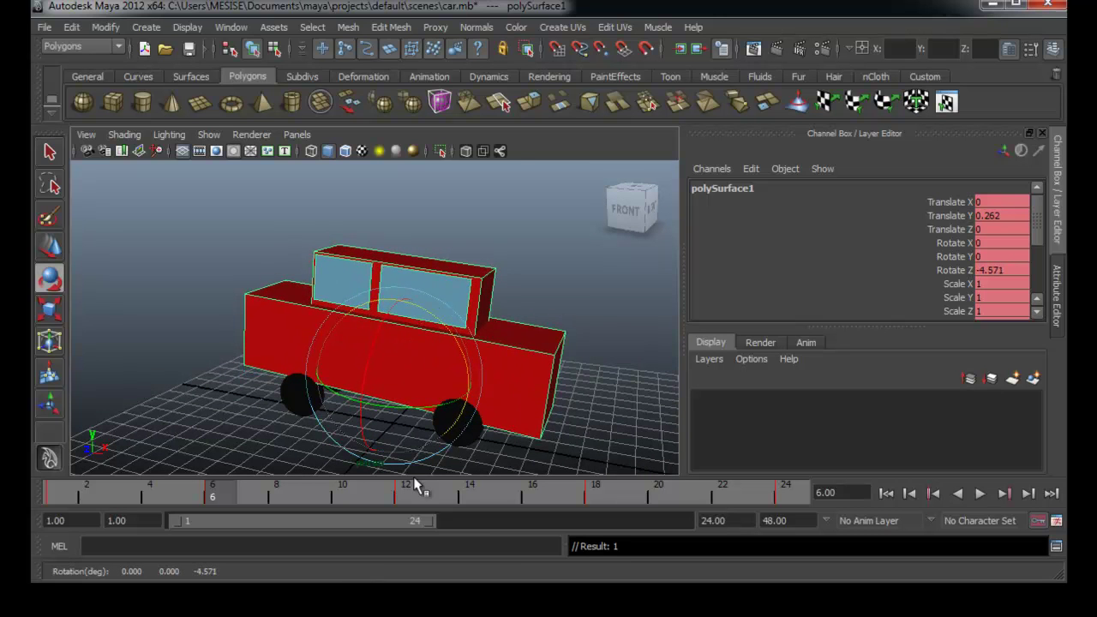
pyautogui.click(397, 502)
pyautogui.moveTo(433, 326); pyautogui.dragTo(426, 319)
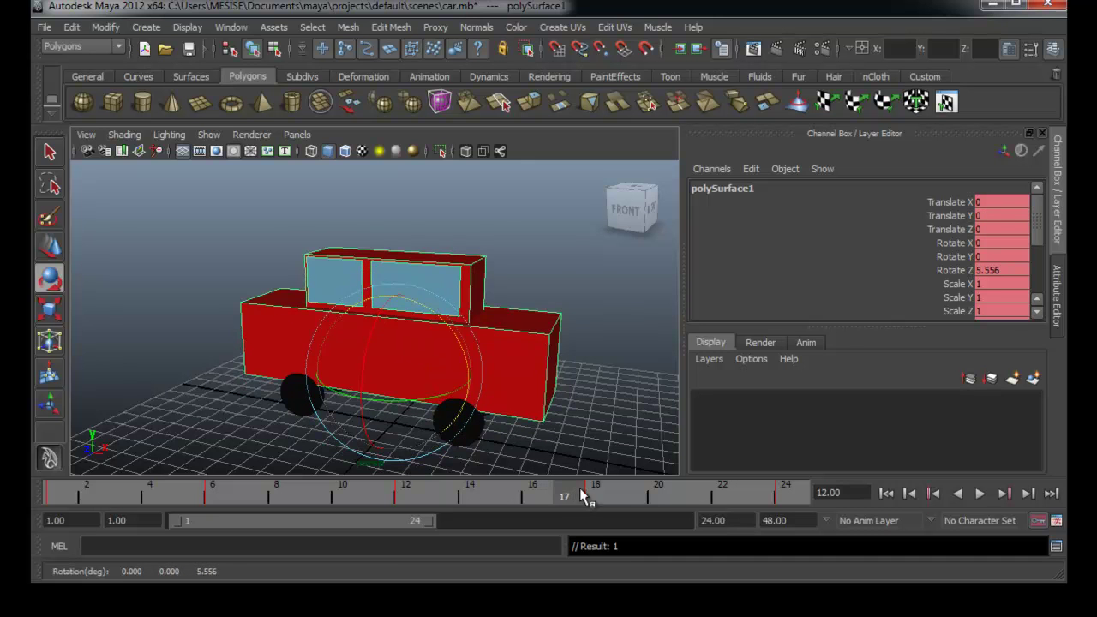
pyautogui.click(595, 498)
pyautogui.moveTo(438, 317)
pyautogui.mouseDown()
pyautogui.moveTo(563, 333)
pyautogui.moveTo(536, 336)
pyautogui.mouseUp()
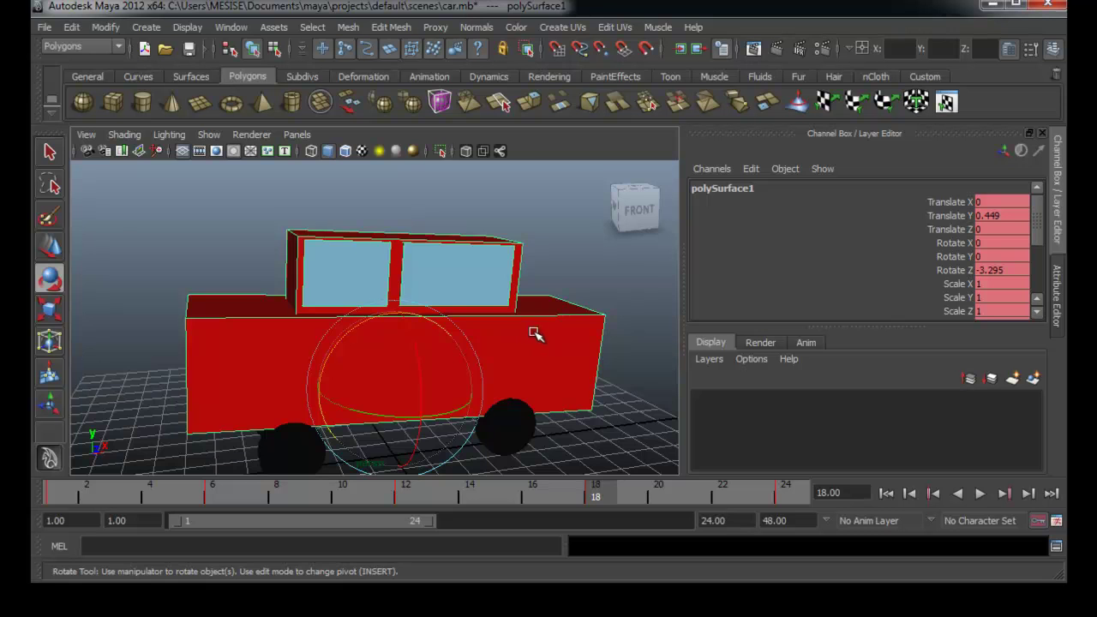
# Step: Orbit to a lower frontal view, deselect the car, and play the animation
pyautogui.keyDown('alt'); pyautogui.moveTo(536, 335); pyautogui.dragTo(400, 335, button='right'); pyautogui.keyUp('alt')
pyautogui.moveTo(399, 335)
pyautogui.keyDown('alt'); pyautogui.mouseDown()
pyautogui.moveTo(490, 326)
pyautogui.moveTo(571, 350)
pyautogui.moveTo(563, 368)
pyautogui.mouseUp(); pyautogui.keyUp('alt')
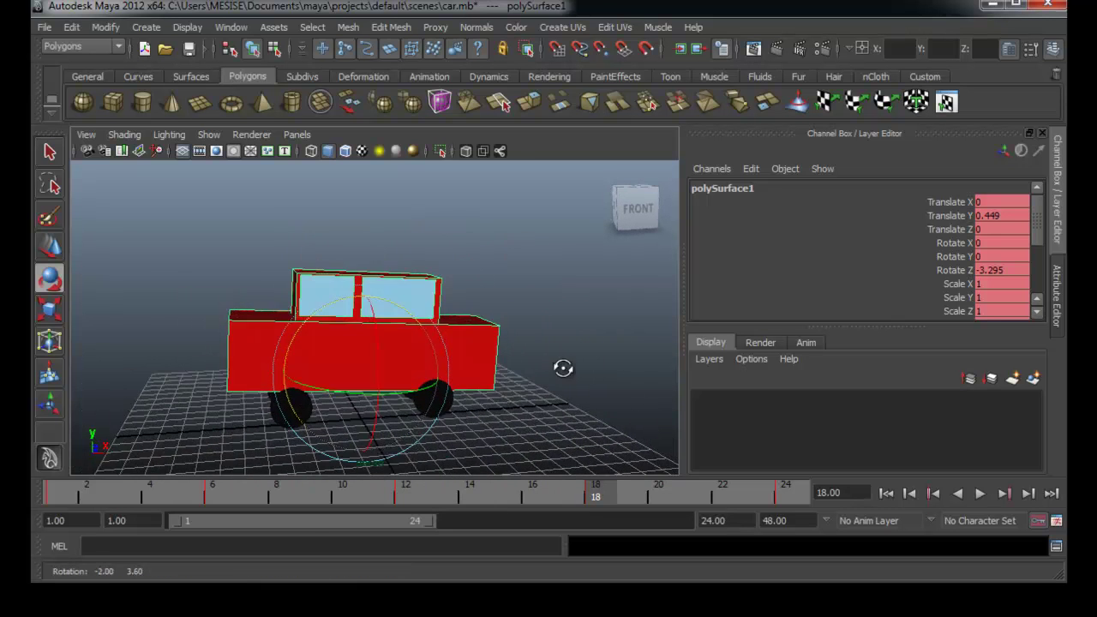
pyautogui.click(557, 364)
pyautogui.keyDown('alt'); pyautogui.moveTo(523, 350); pyautogui.dragTo(613, 355, button='right'); pyautogui.keyUp('alt')
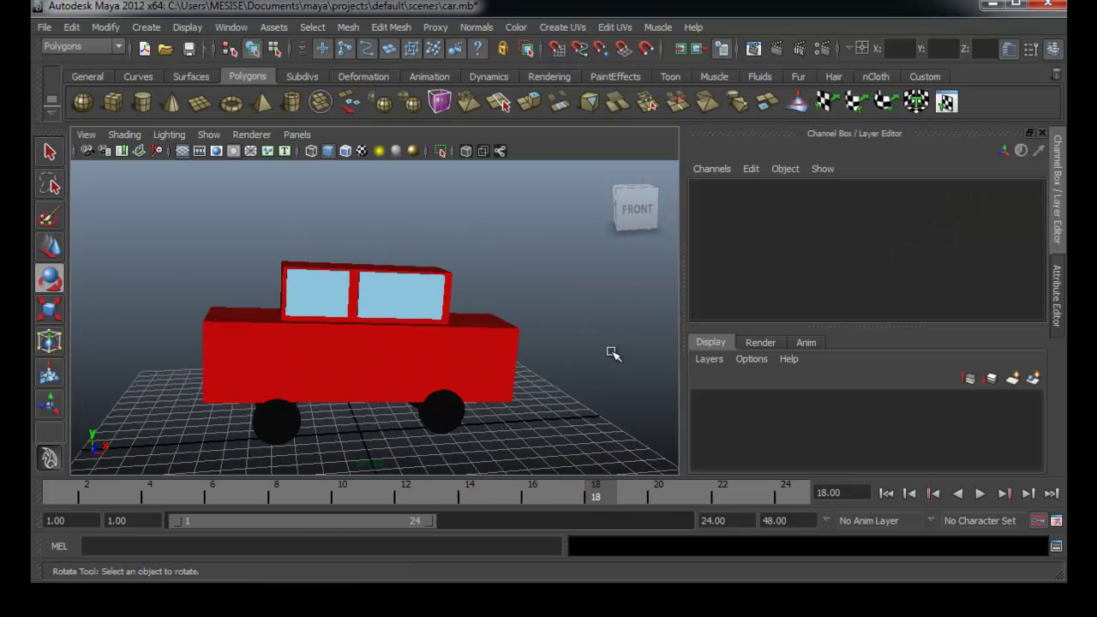
pyautogui.click(979, 495)
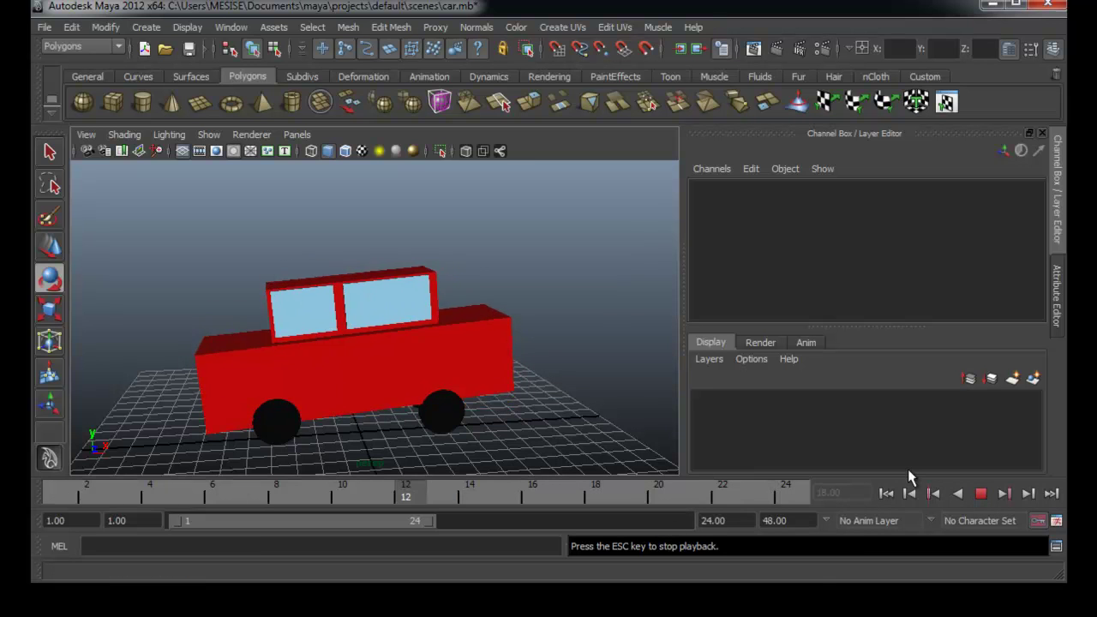
# Step: Stop playback at frame 21 and group the car body and all wheels into group1
pyautogui.scroll(-2, 512, 326)
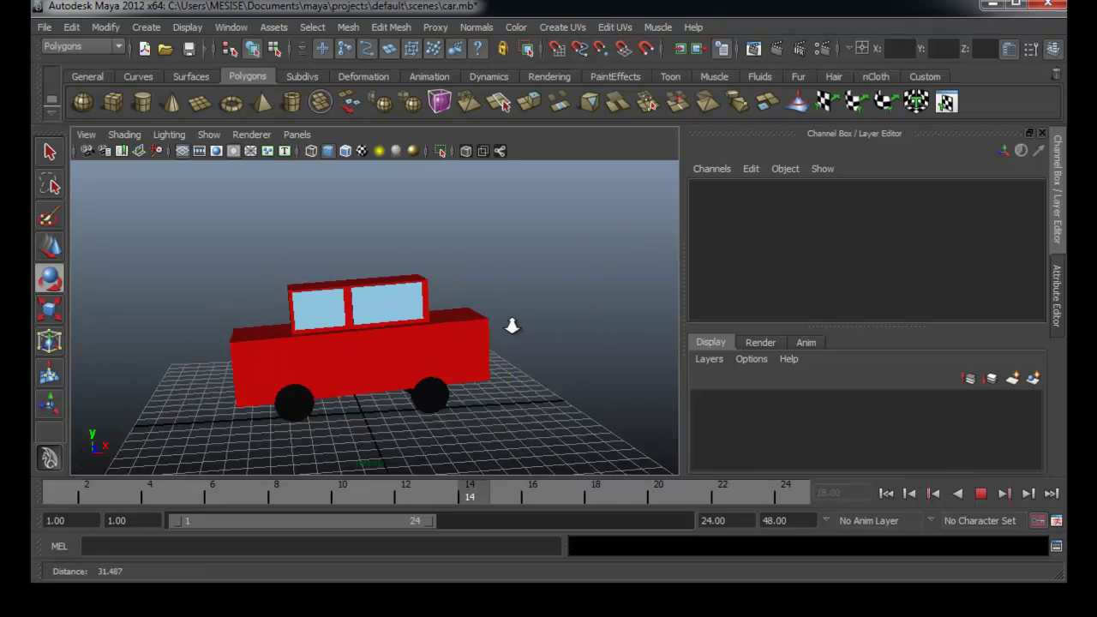
pyautogui.scroll(-3, 512, 326)
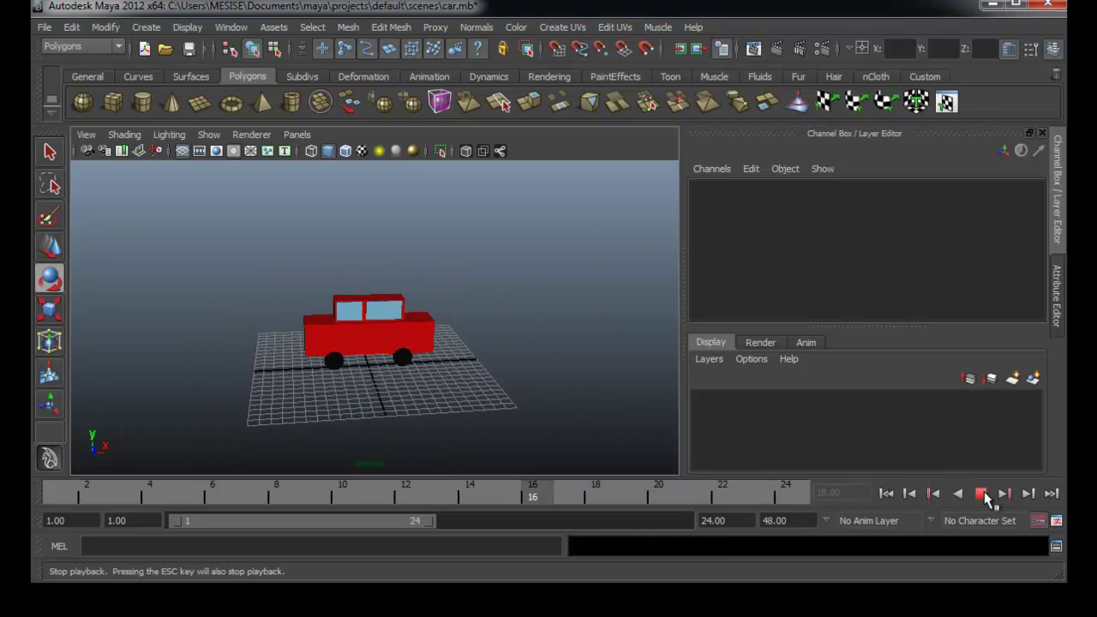
pyautogui.click(983, 495)
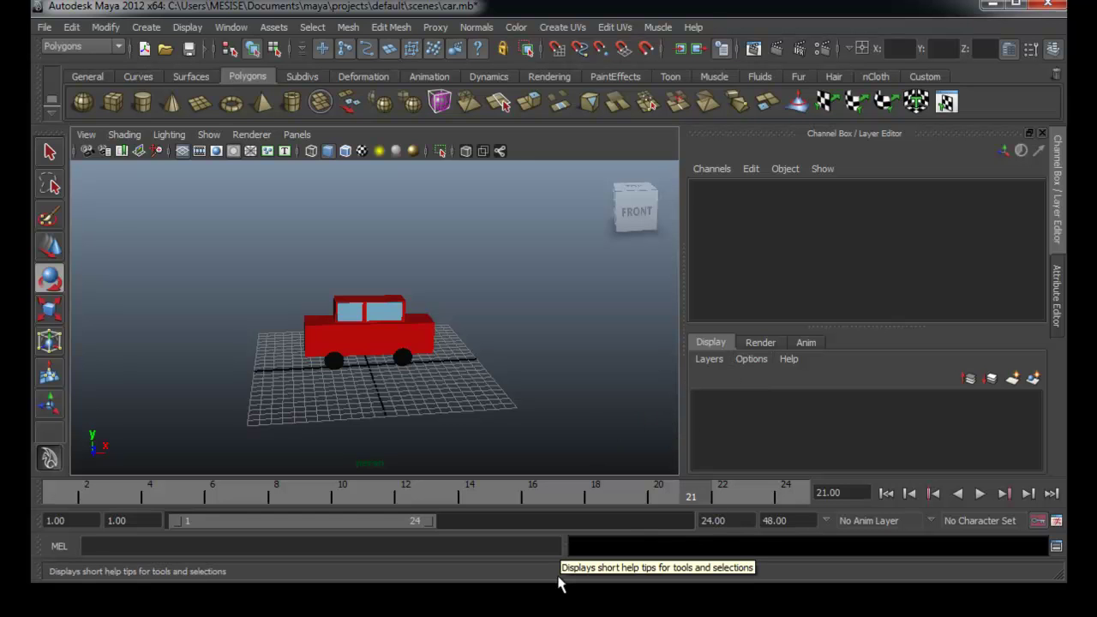
pyautogui.hotkey('ctrl', 'z')
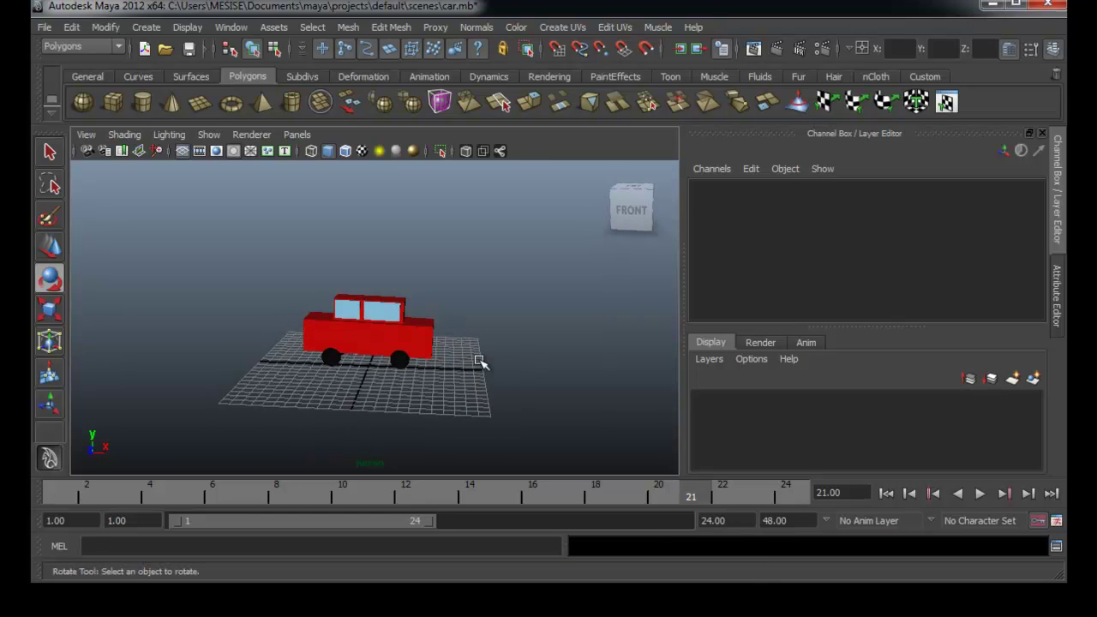
pyautogui.moveTo(516, 240); pyautogui.dragTo(184, 438)
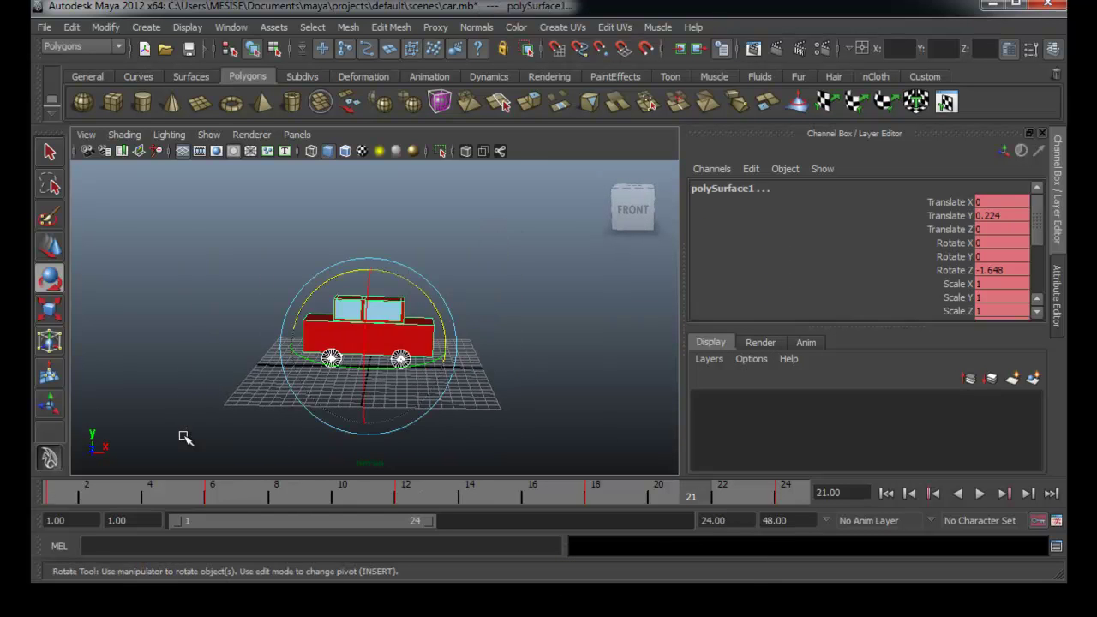
pyautogui.scroll(-3, 445, 429)
pyautogui.keyDown('alt'); pyautogui.moveTo(502, 436); pyautogui.dragTo(366, 422); pyautogui.keyUp('alt')
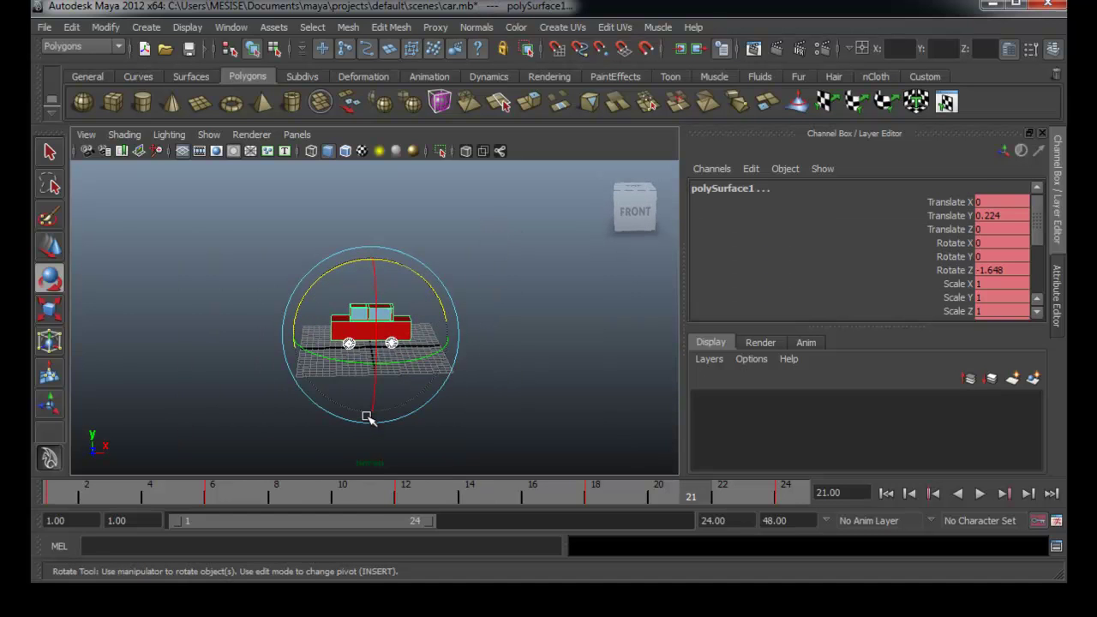
pyautogui.hotkey('ctrl', 'g')
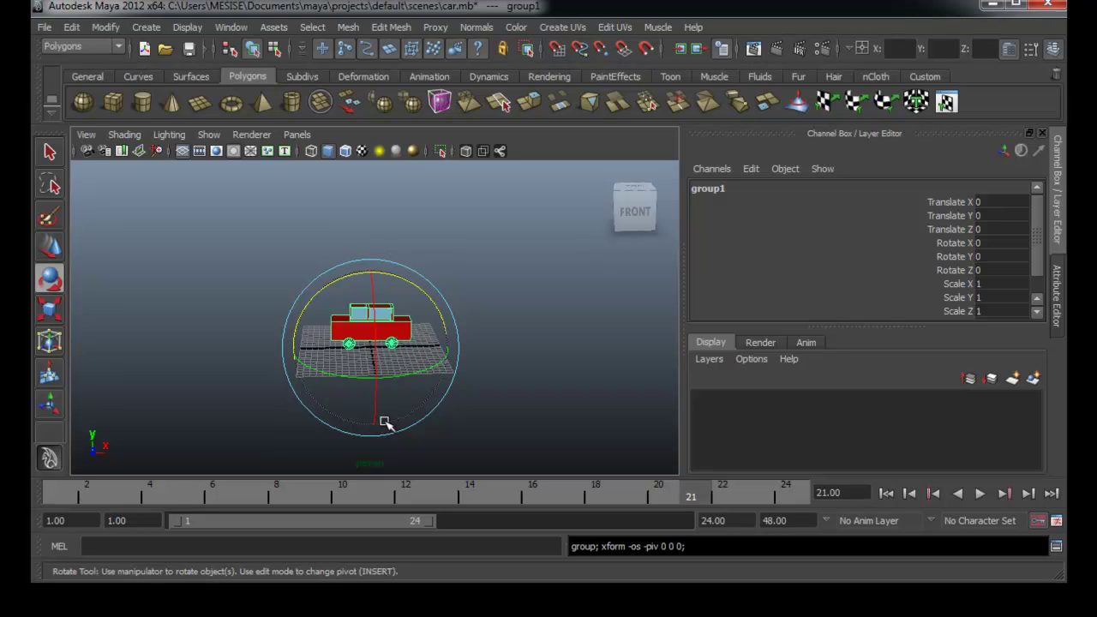
# Step: Tilt the view toward top-down and key group1's starting position at frame 1
pyautogui.keyDown('alt'); pyautogui.moveTo(467, 415); pyautogui.dragTo(503, 417); pyautogui.keyUp('alt')
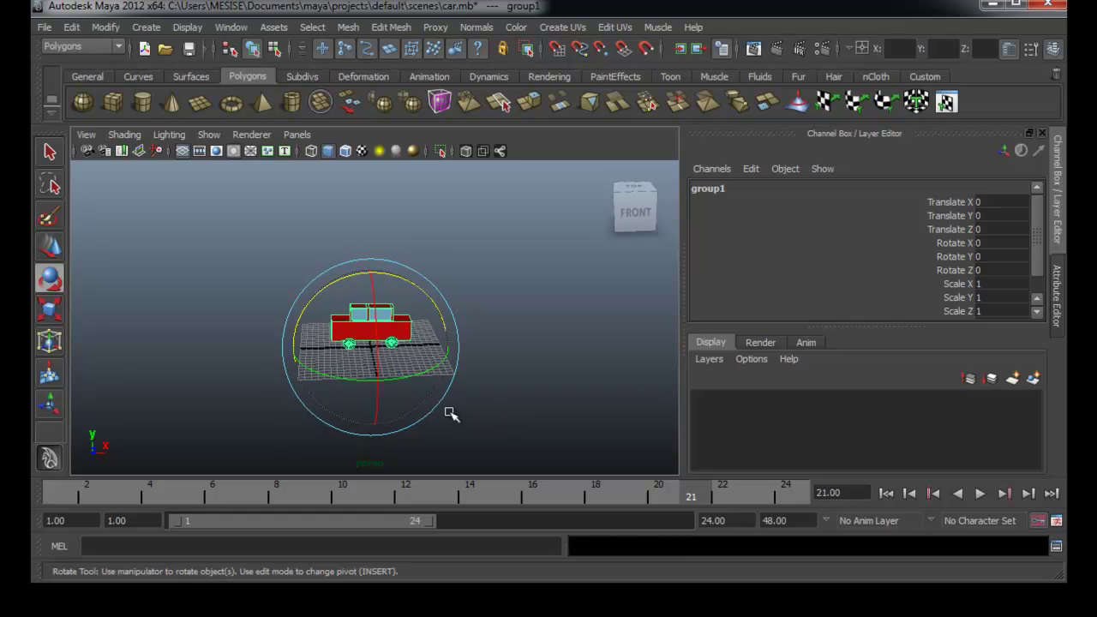
pyautogui.moveTo(524, 336)
pyautogui.keyDown('alt'); pyautogui.mouseDown()
pyautogui.moveTo(530, 353)
pyautogui.moveTo(546, 351)
pyautogui.mouseUp(); pyautogui.keyUp('alt')
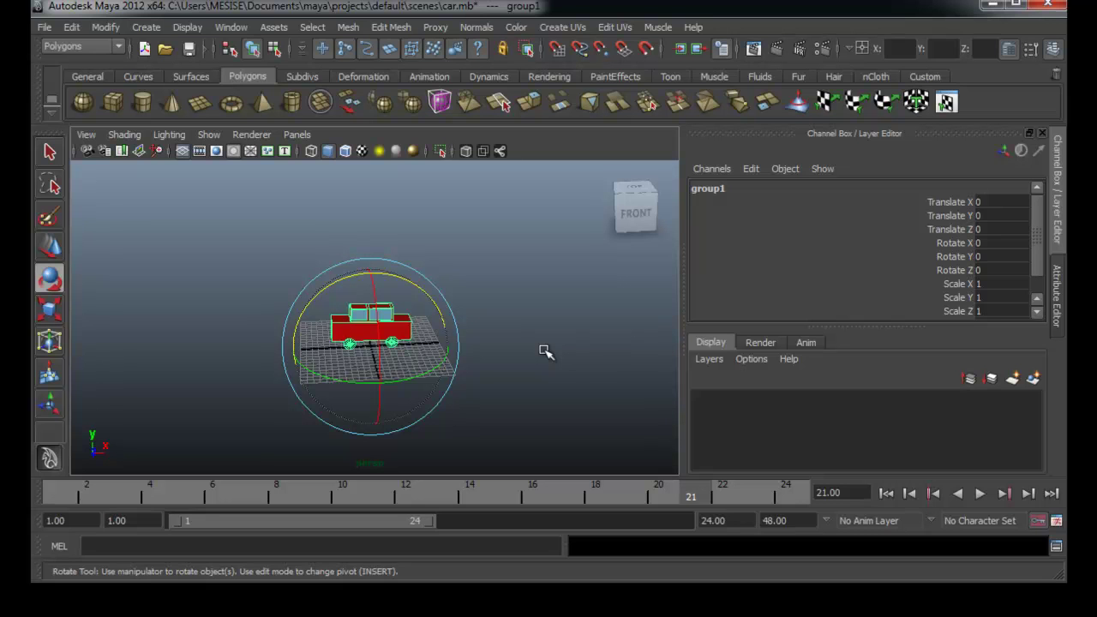
pyautogui.moveTo(486, 313)
pyautogui.keyDown('alt'); pyautogui.mouseDown()
pyautogui.moveTo(412, 346)
pyautogui.moveTo(287, 346)
pyautogui.moveTo(426, 359)
pyautogui.moveTo(185, 345)
pyautogui.mouseUp(); pyautogui.keyUp('alt')
pyautogui.press('w')
pyautogui.click(887, 493)
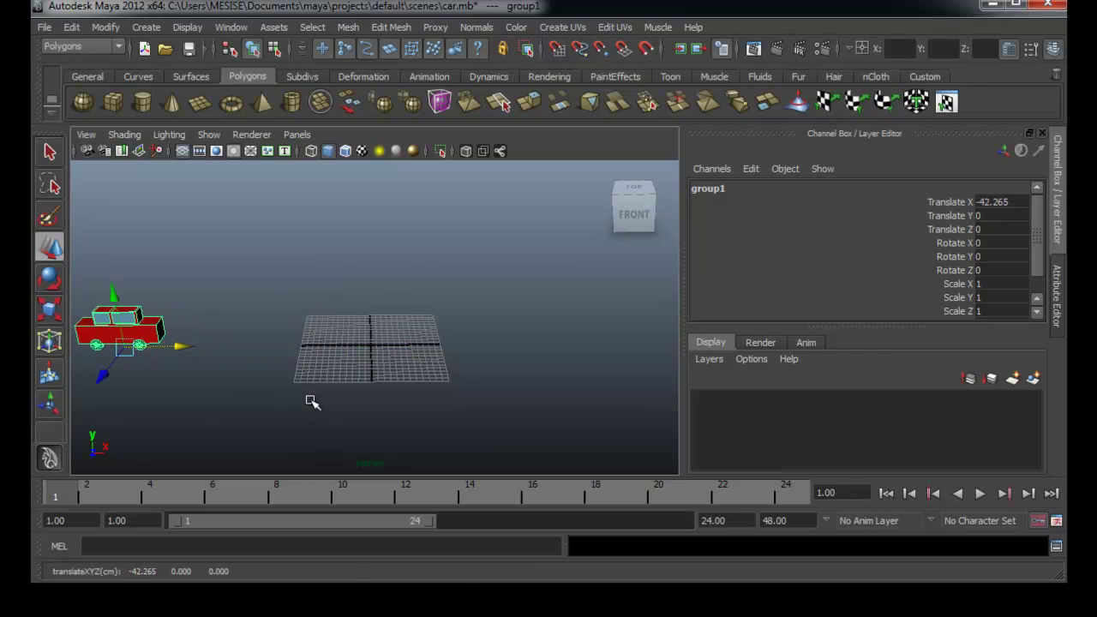
pyautogui.press('s')
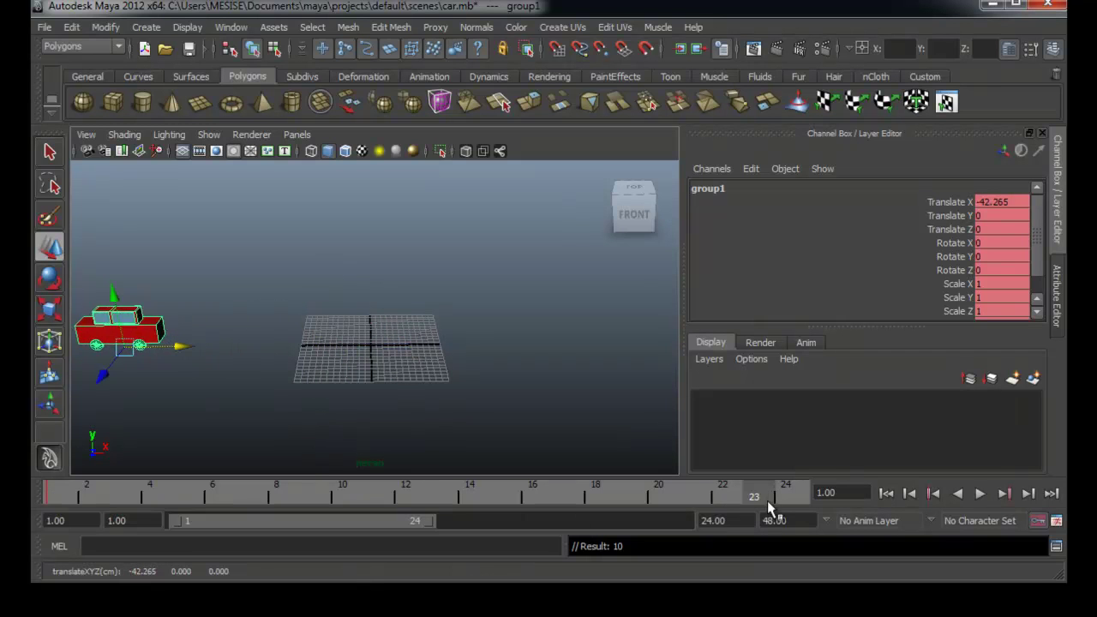
# Step: Move group1 to the right of the grid at frame 24, then play and stop the drive
pyautogui.click(784, 496)
pyautogui.moveTo(181, 350); pyautogui.dragTo(619, 374)
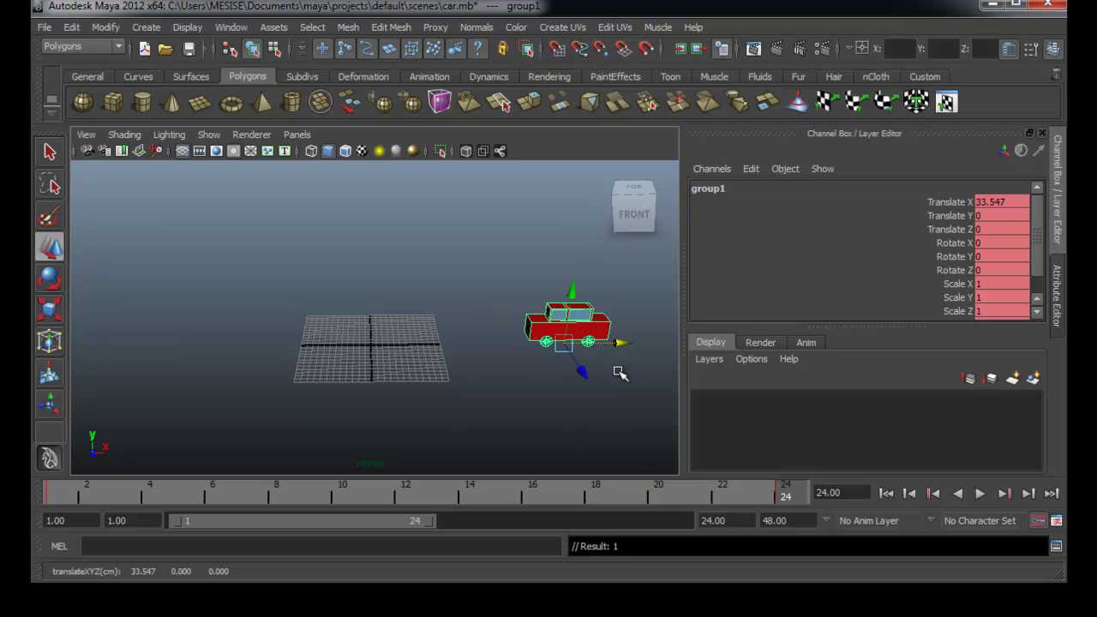
pyautogui.click(910, 494)
pyautogui.click(980, 494)
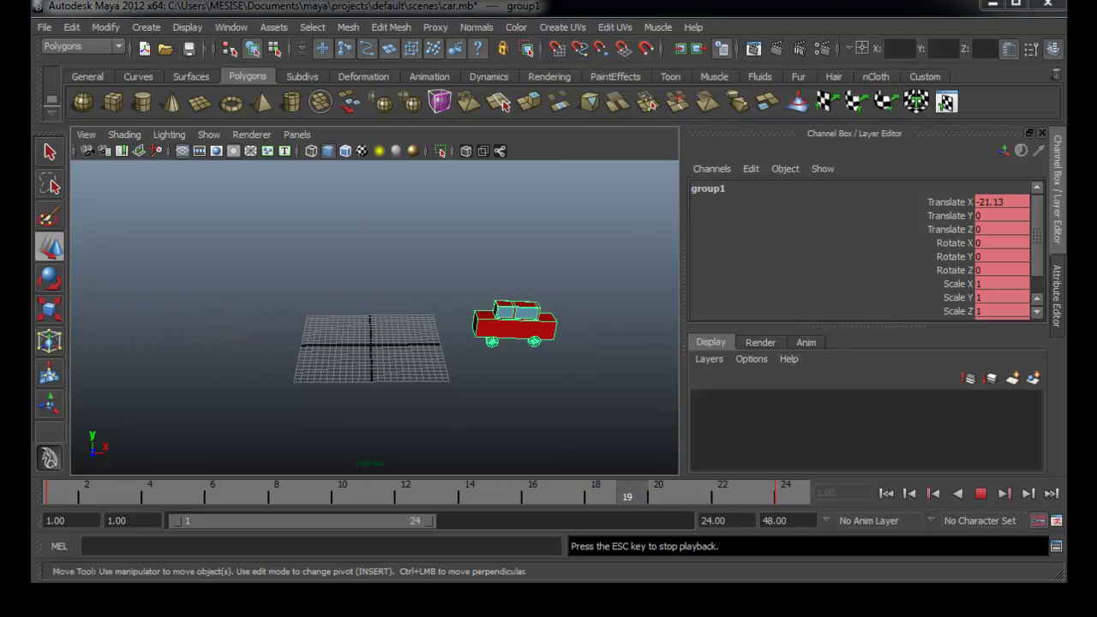
pyautogui.click(980, 494)
pyautogui.keyDown('alt'); pyautogui.moveTo(568, 387); pyautogui.dragTo(486, 369); pyautogui.keyUp('alt')
pyautogui.click(485, 386)
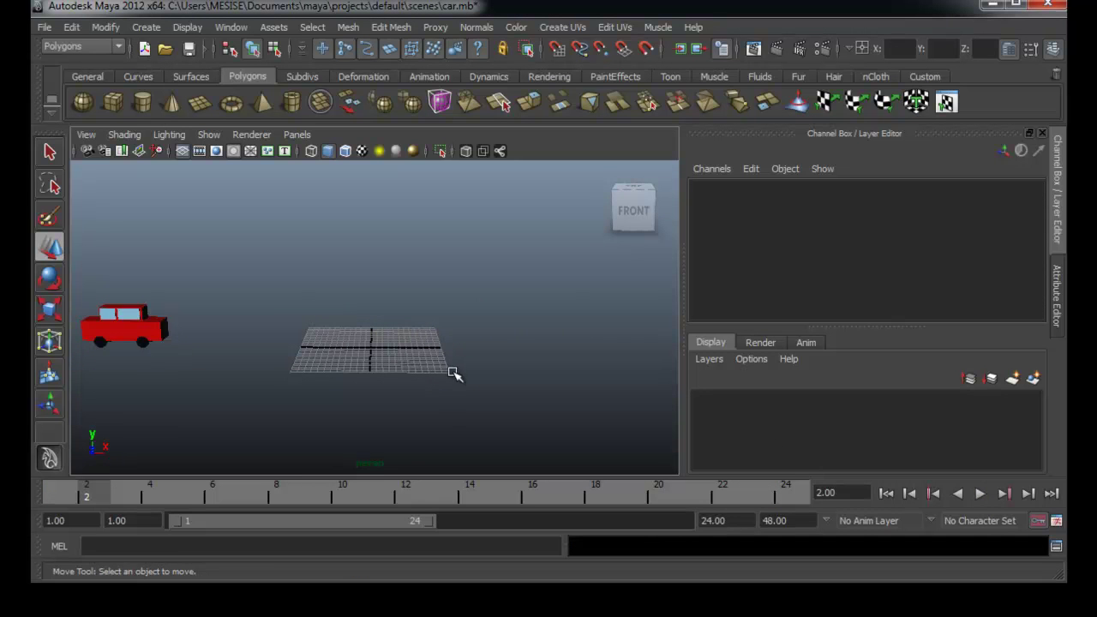
# Step: Stop playback at frame 23, render a 640x480 Maya Software test image, and close Render View
pyautogui.click(980, 493)
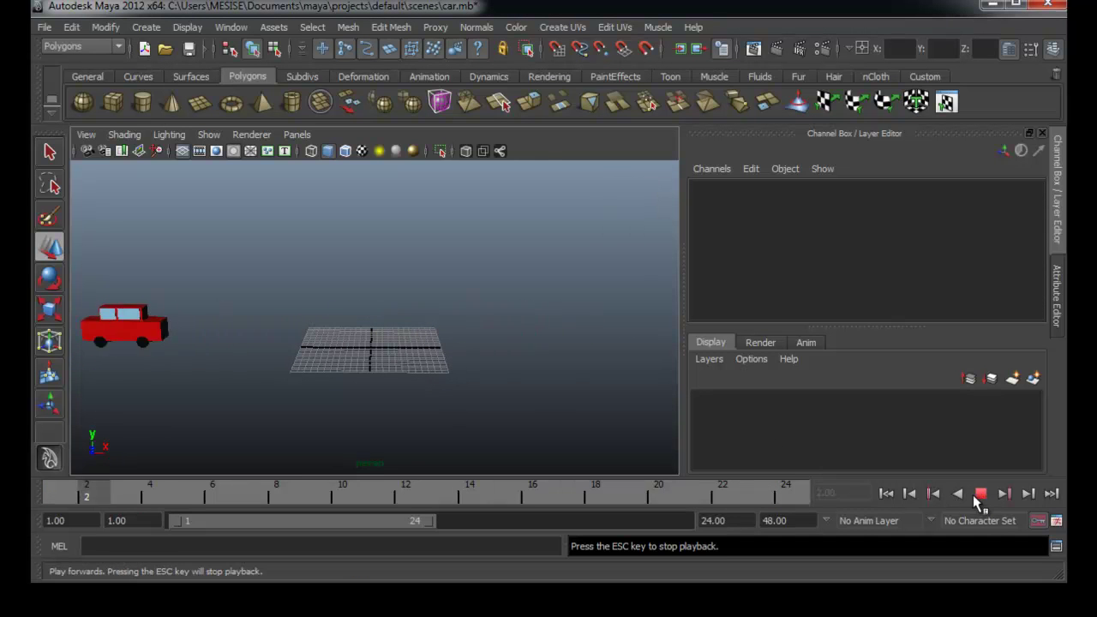
pyautogui.click(980, 494)
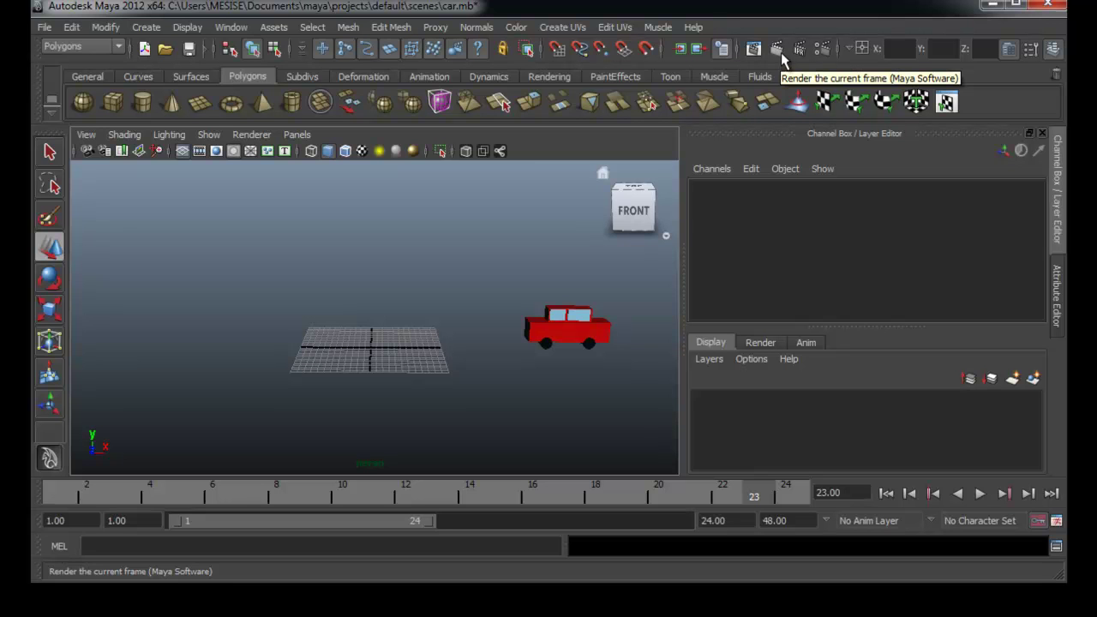
pyautogui.click(775, 55)
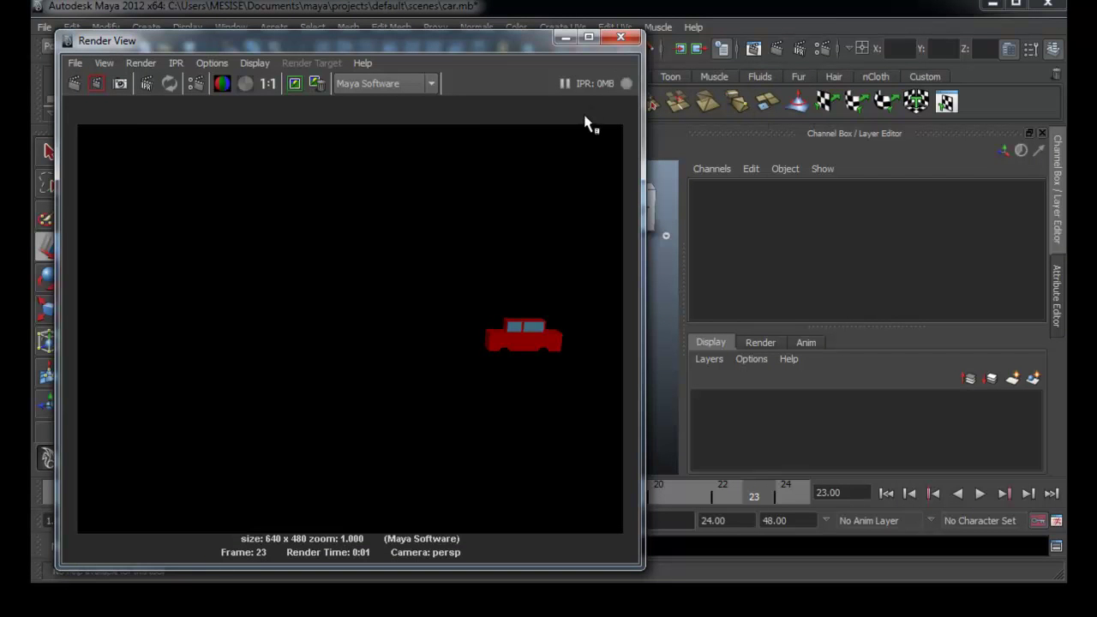
pyautogui.click(621, 37)
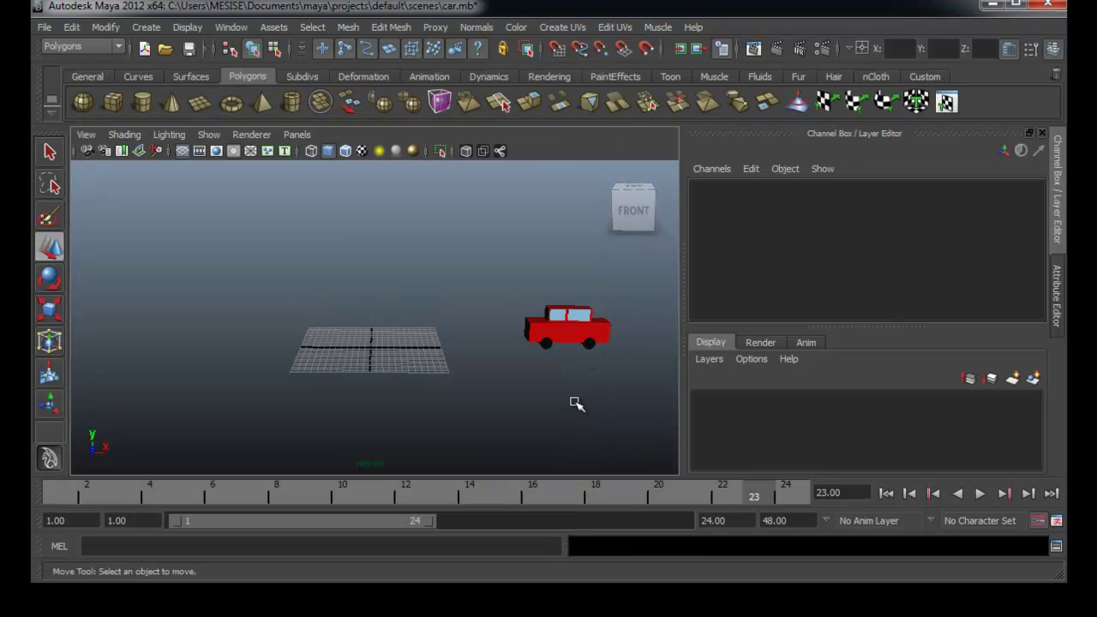
# Step: Create a polygon plane, scale it into a huge ground surface, and select it
pyautogui.click(202, 104)
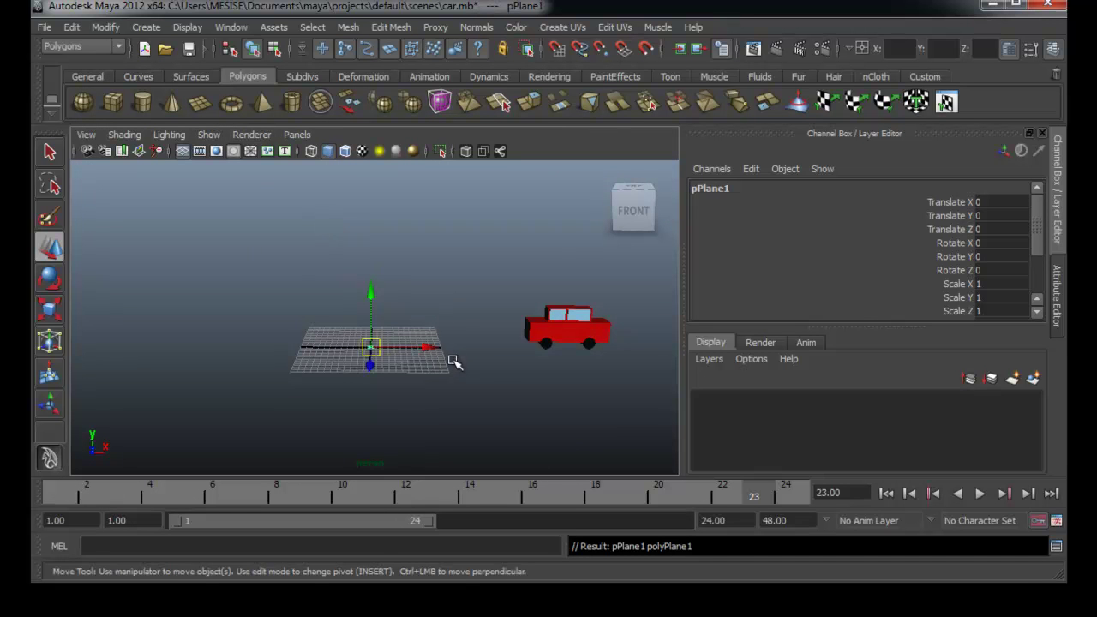
pyautogui.press('r')
pyautogui.moveTo(370, 348); pyautogui.dragTo(1063, 247)
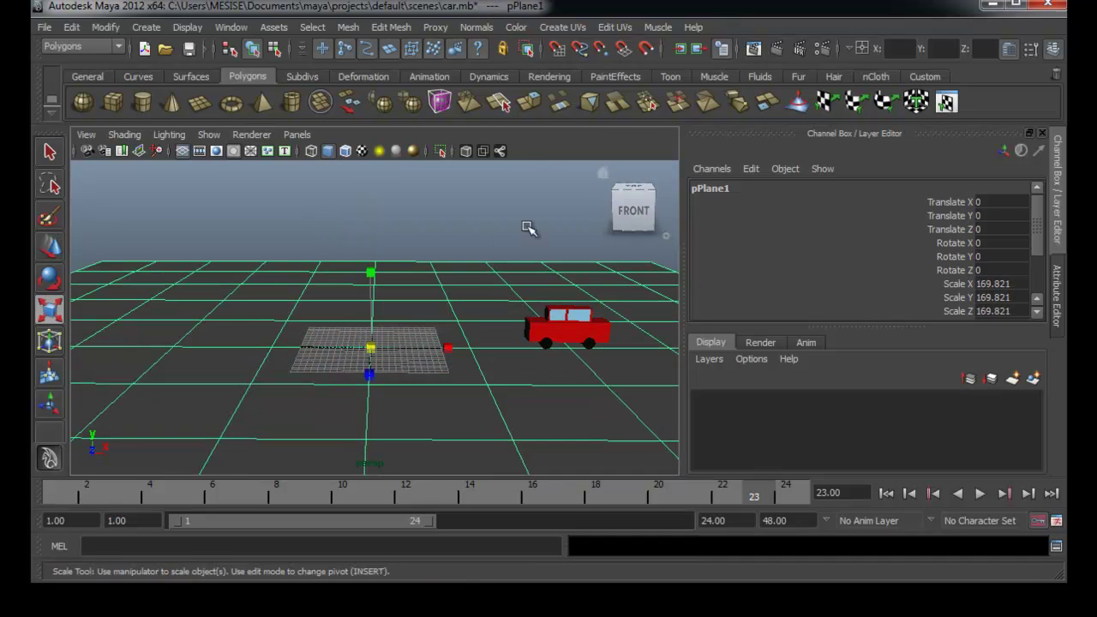
pyautogui.click(493, 249)
pyautogui.click(461, 319)
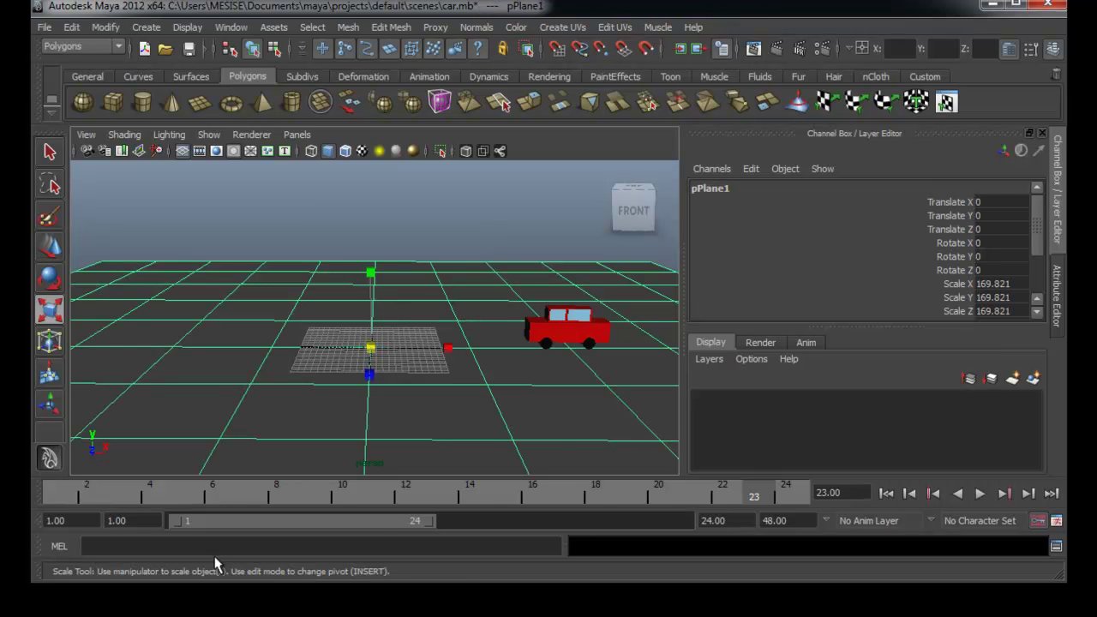
# Step: Open the Hypershade, create a new Lambert material (lambert3), and open its attributes
pyautogui.click(234, 27)
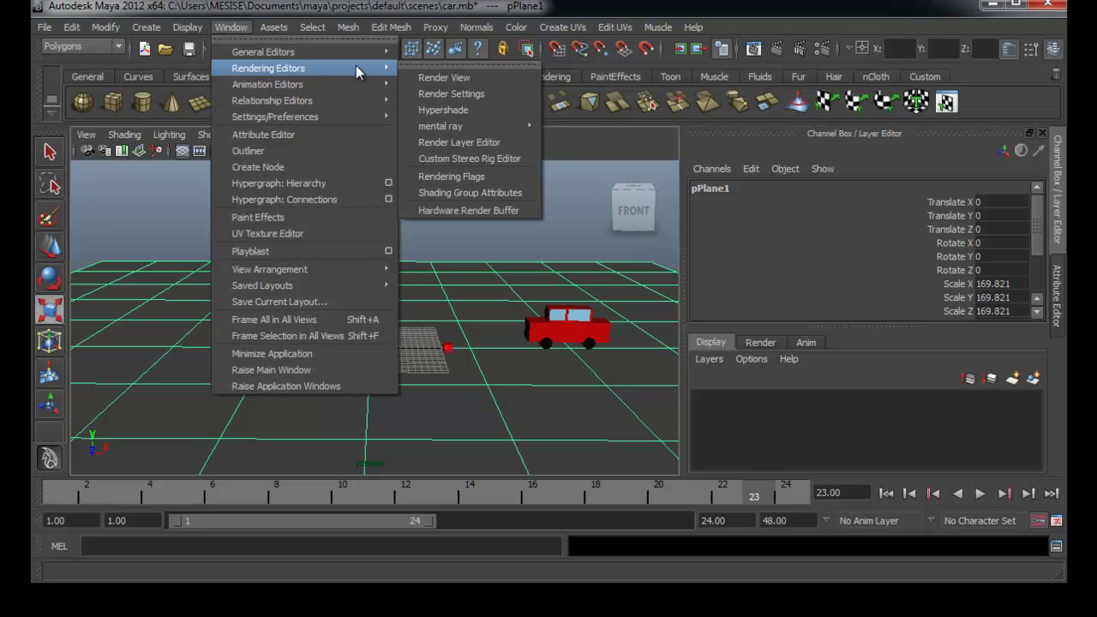
pyautogui.click(444, 109)
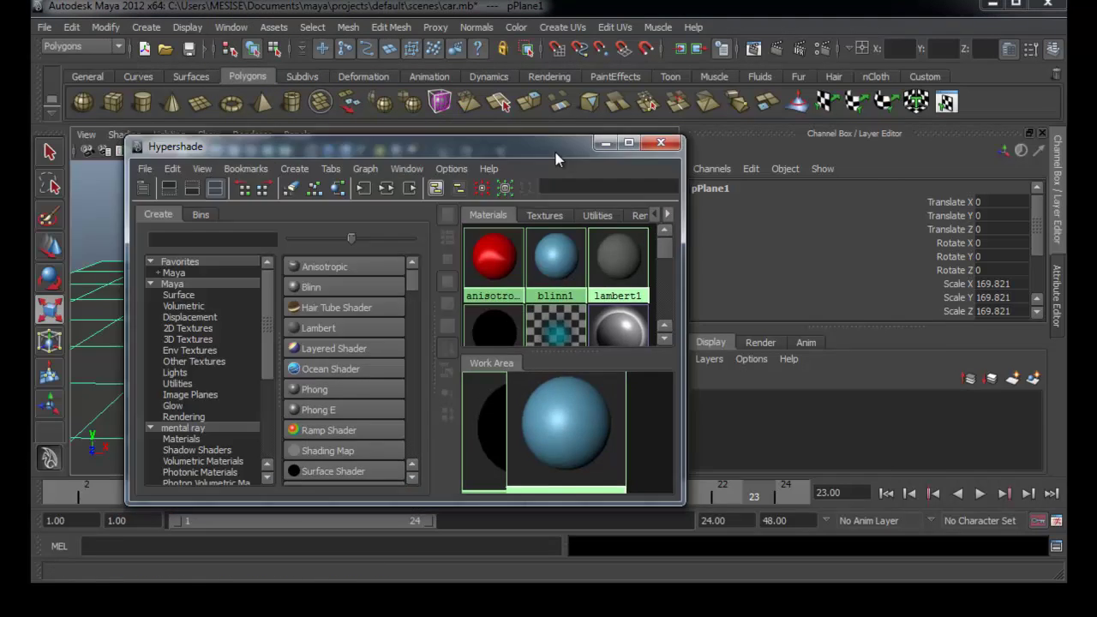
pyautogui.moveTo(264, 150); pyautogui.dragTo(838, 154)
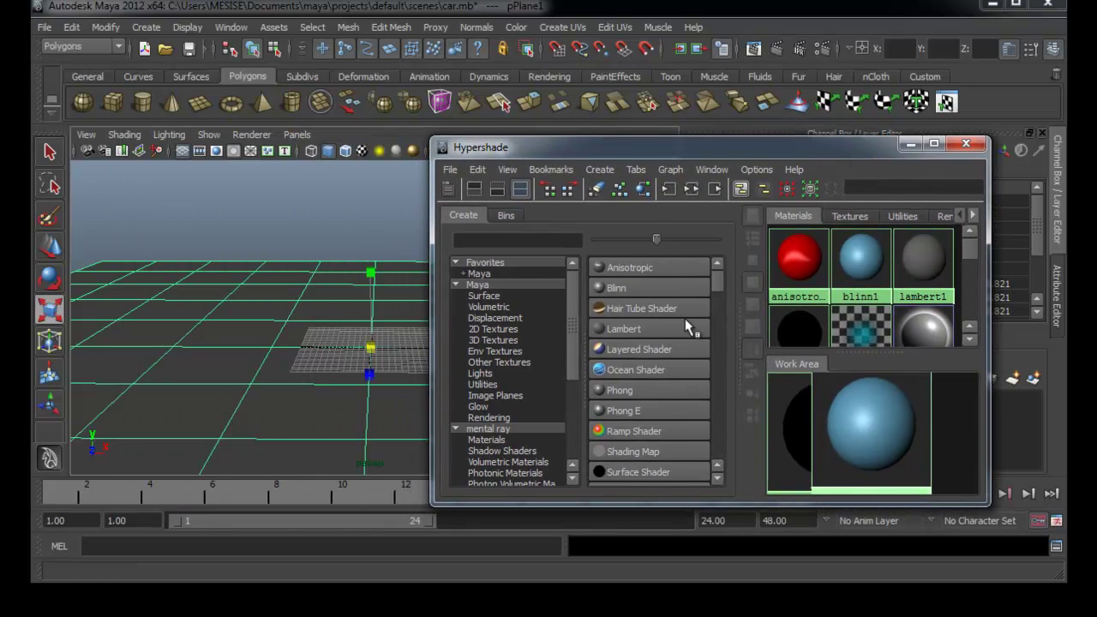
pyautogui.click(650, 333)
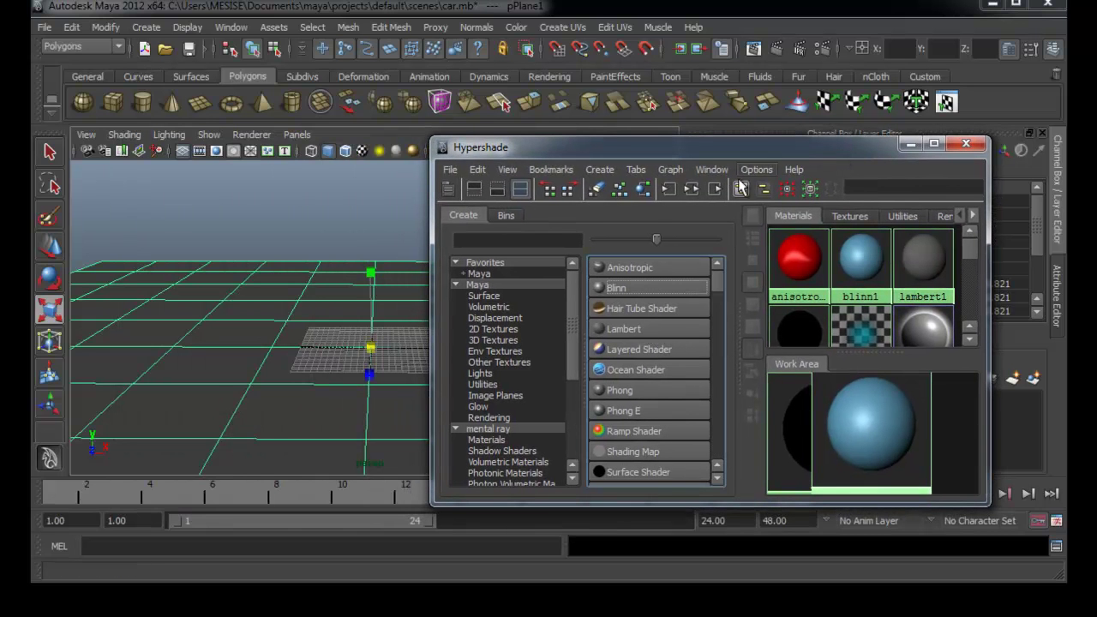
pyautogui.moveTo(765, 143); pyautogui.dragTo(657, 134)
pyautogui.click(557, 320)
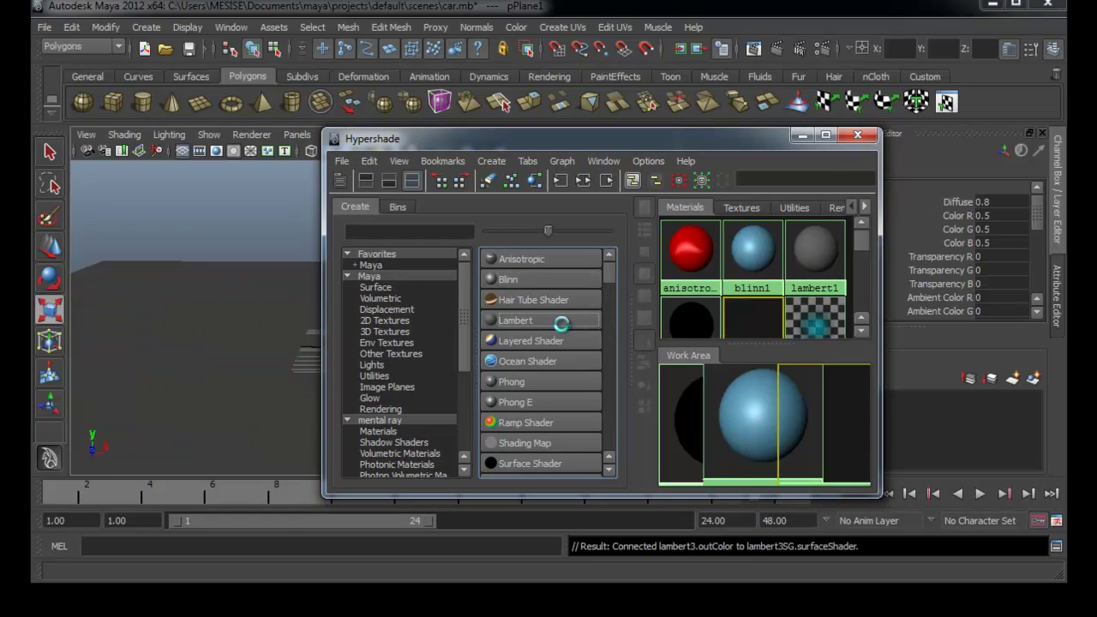
pyautogui.doubleClick(757, 411)
pyautogui.moveTo(766, 144); pyautogui.dragTo(610, 165)
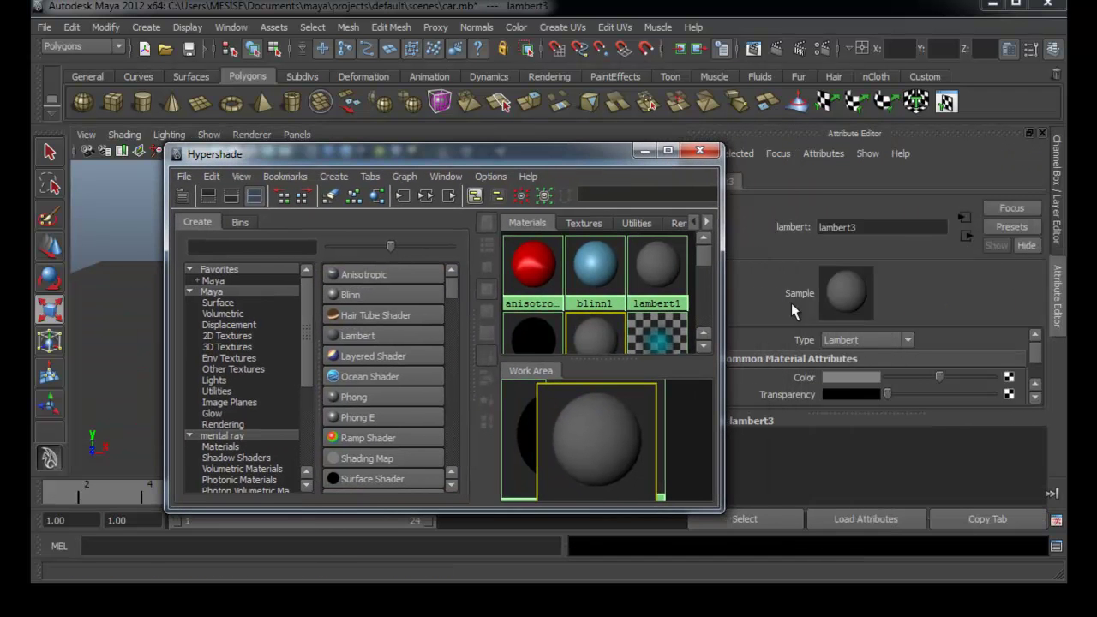
# Step: Set lambert3's colour to white, assign it to the ground plane, and close Hypershade
pyautogui.click(863, 378)
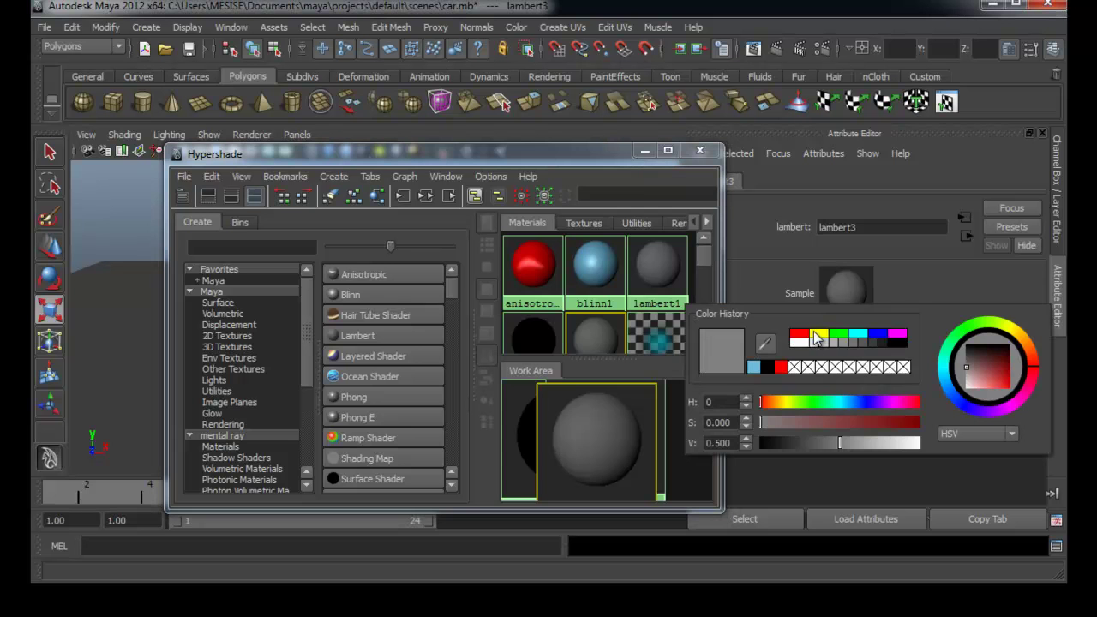
pyautogui.click(811, 344)
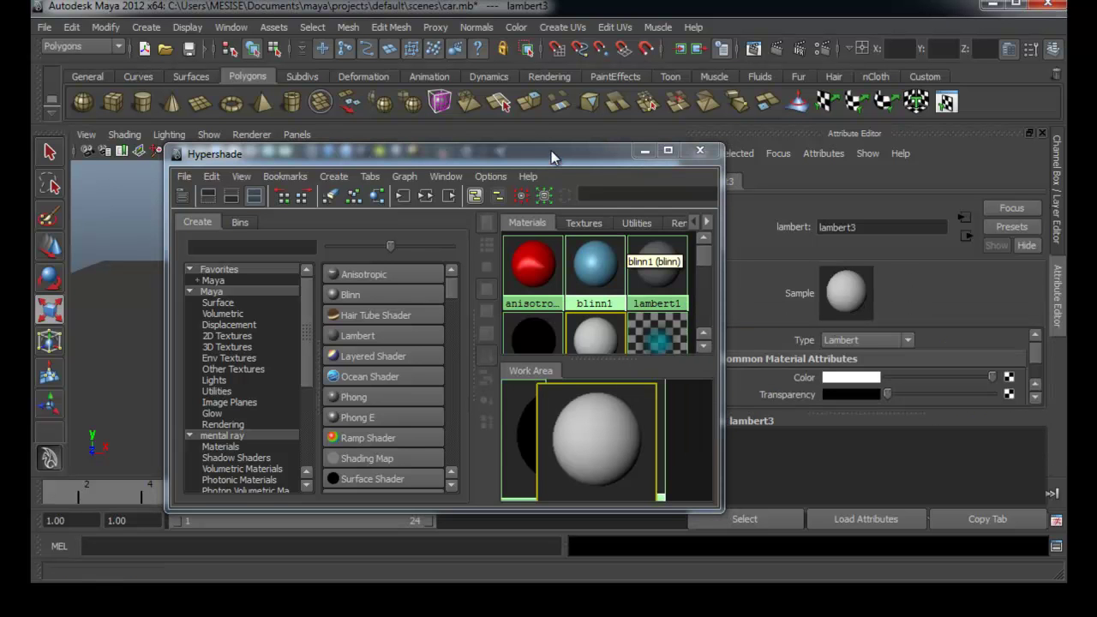
pyautogui.moveTo(648, 151); pyautogui.dragTo(919, 155)
pyautogui.click(258, 327)
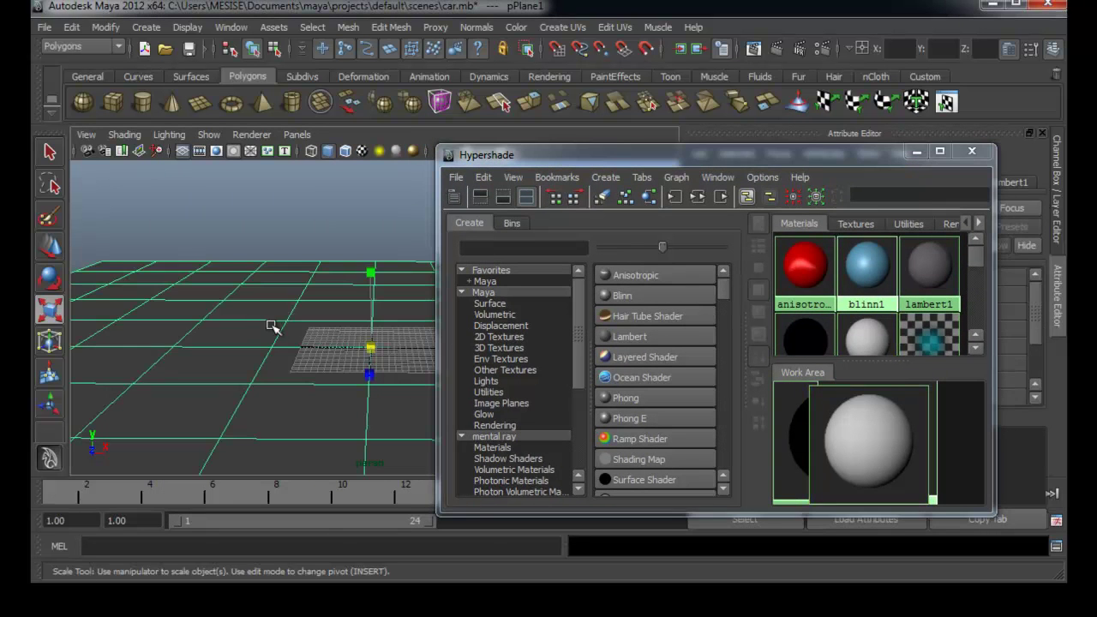
pyautogui.rightClick(866, 444)
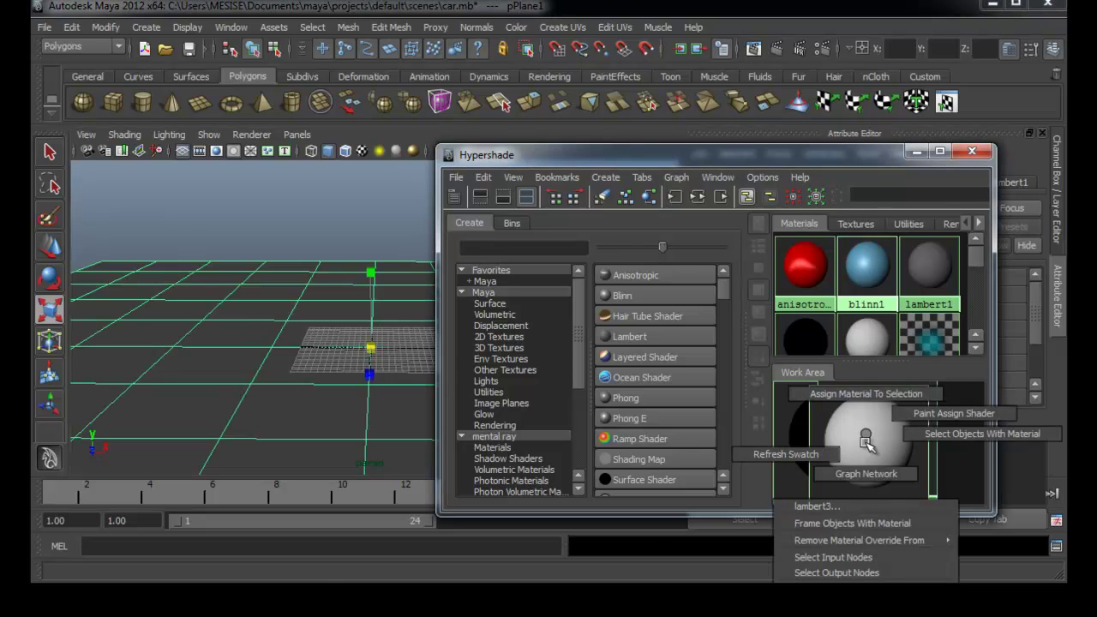
pyautogui.click(866, 394)
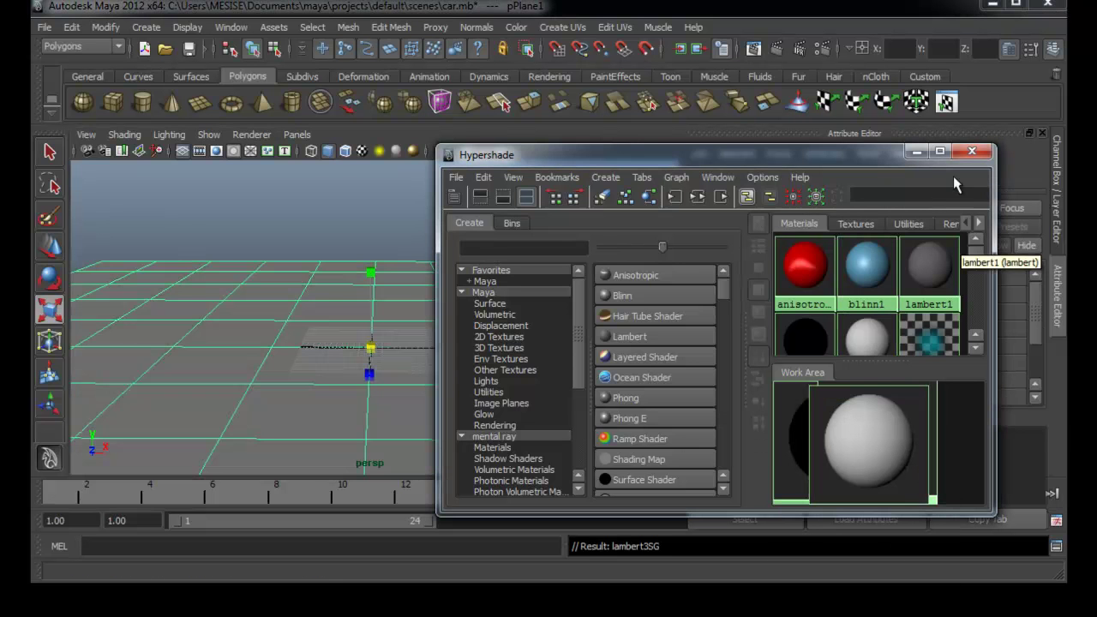
pyautogui.click(973, 151)
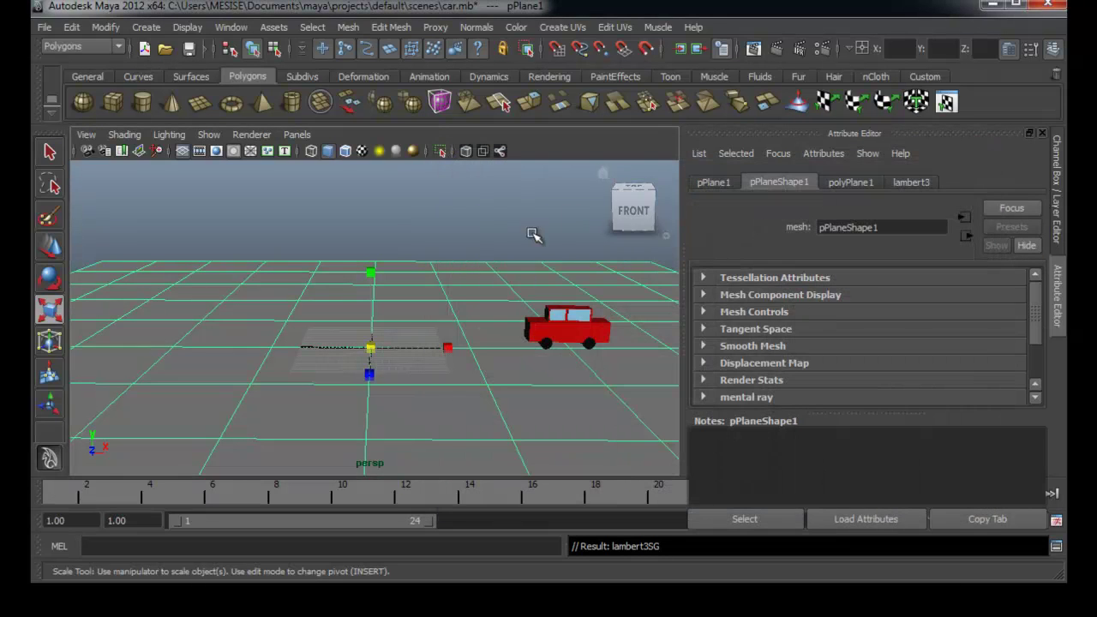
# Step: Deselect the plane and play the car animation once, then stop playback
pyautogui.click(533, 235)
pyautogui.click(982, 495)
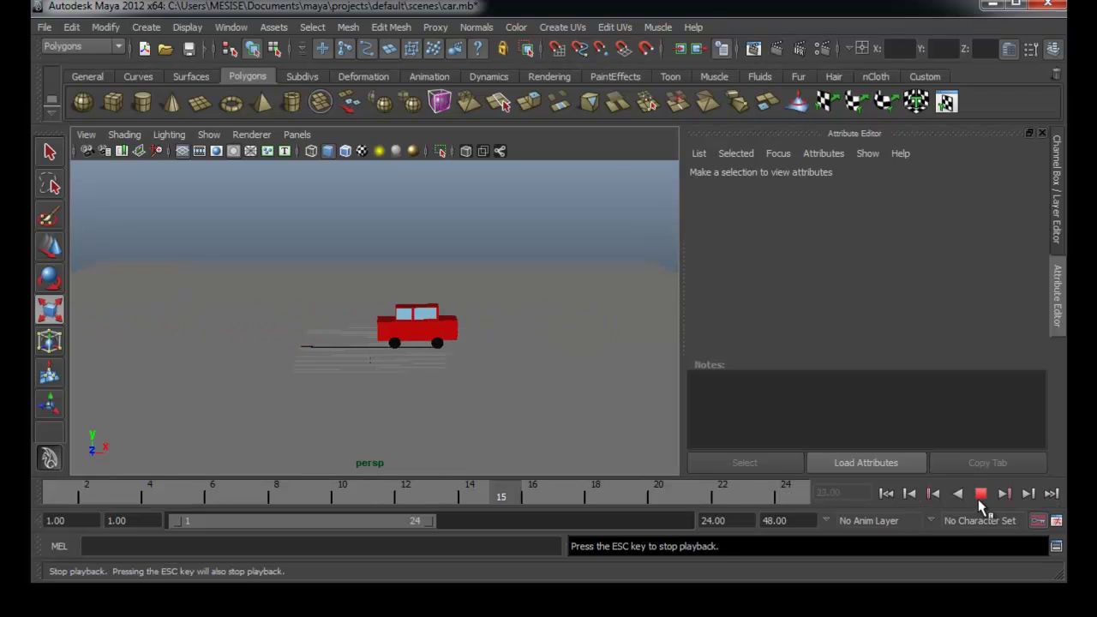
pyautogui.click(978, 499)
# Step: Test-render frame 4 at 640x480, then close the Render View
pyautogui.click(778, 47)
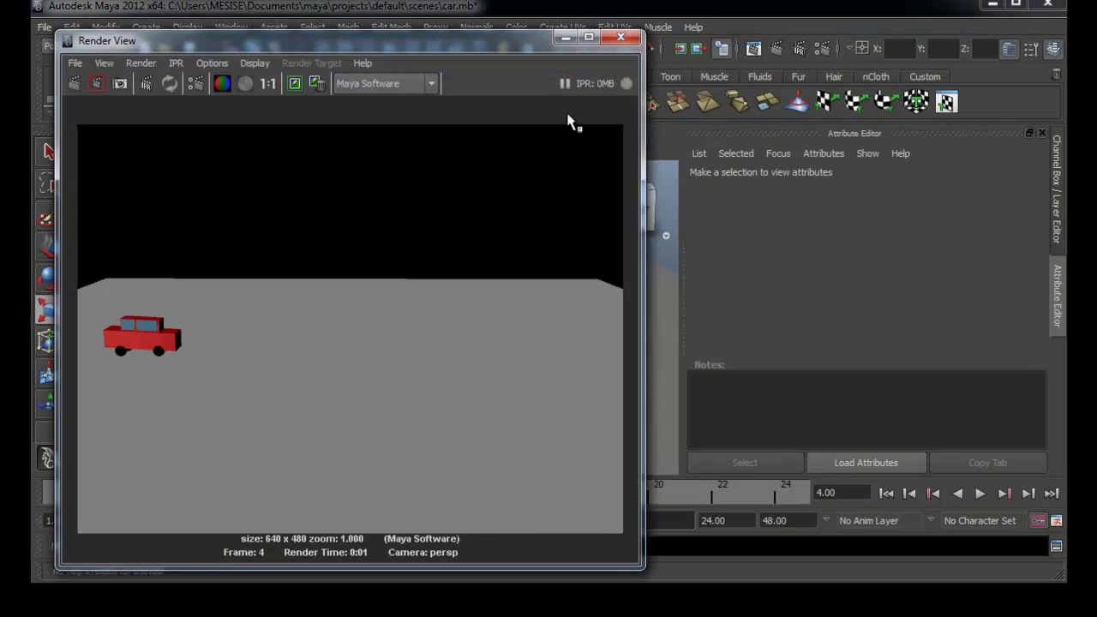
pyautogui.click(623, 39)
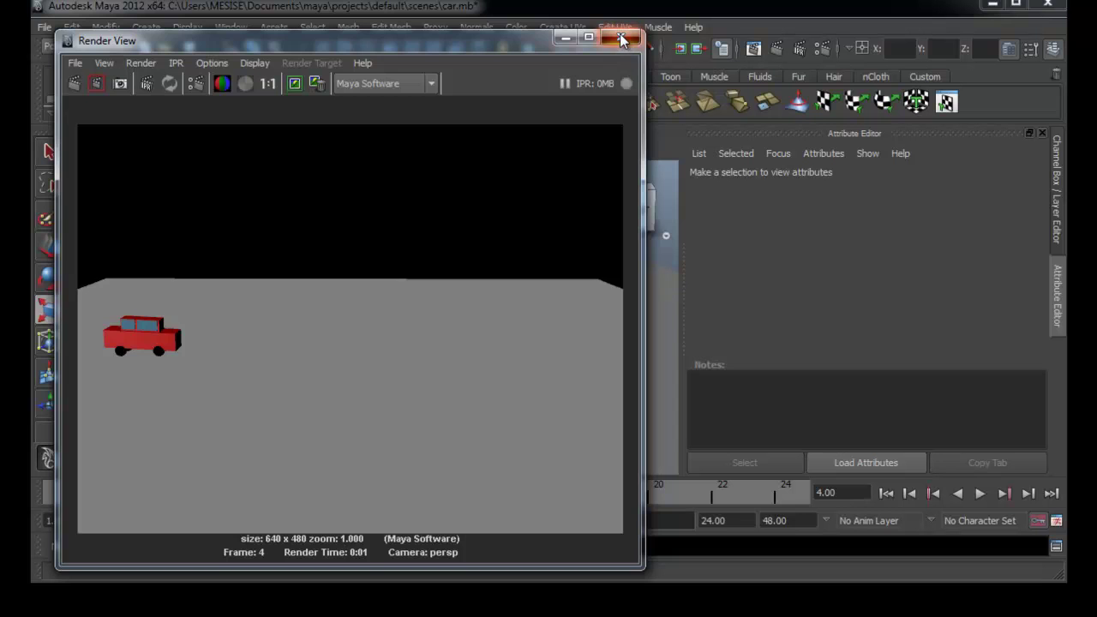
pyautogui.click(622, 40)
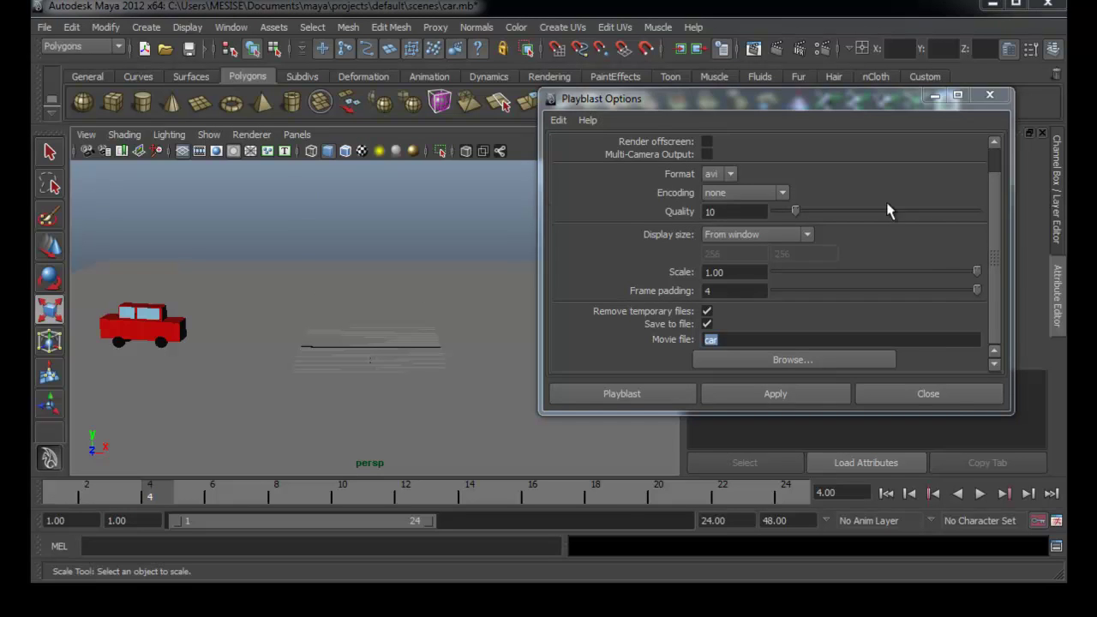
# Step: Reopen the Playblast Options from the time slider's right-click menu
pyautogui.click(951, 393)
pyautogui.rightClick(623, 498)
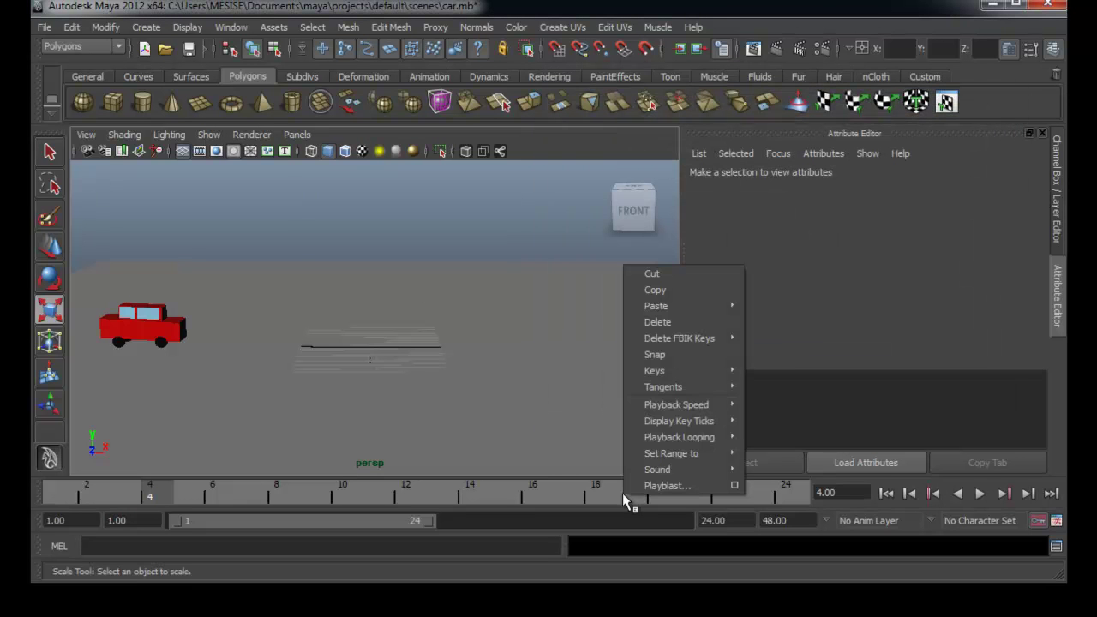
pyautogui.rightClick(581, 490)
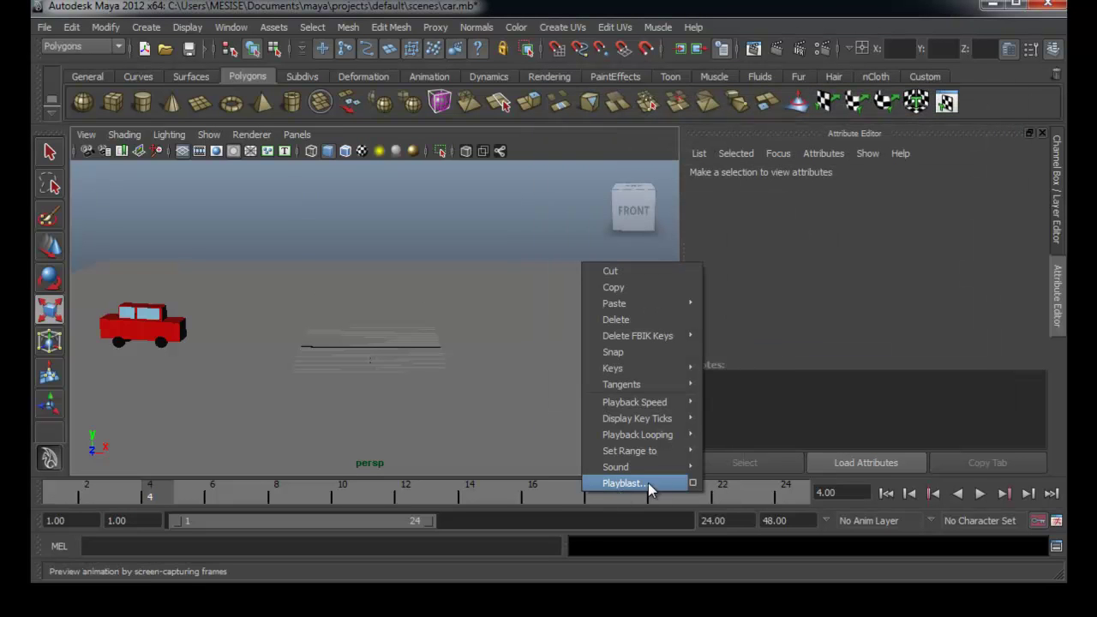
pyautogui.click(700, 483)
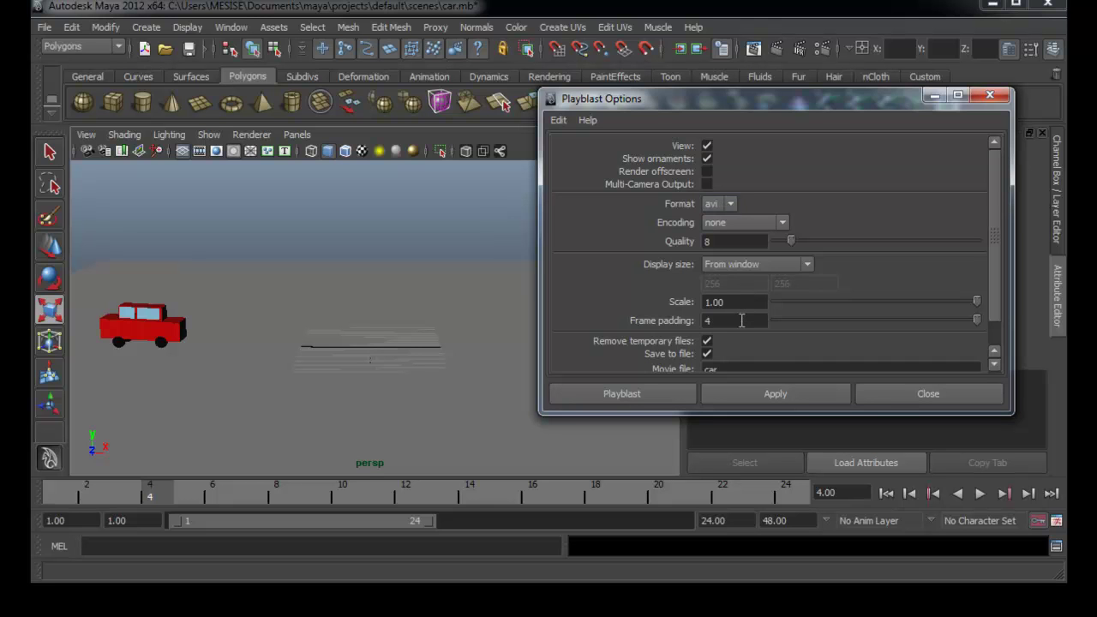
pyautogui.scroll(-1, 735, 343)
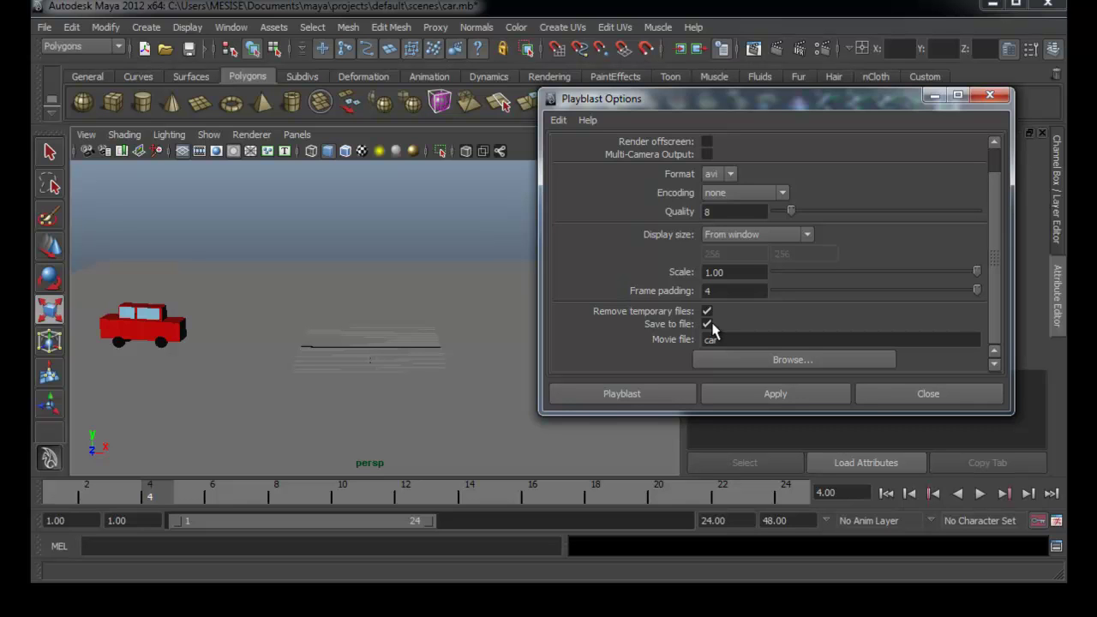
# Step: Set the playblast output to a movie named 'car' on the Desktop
pyautogui.click(731, 364)
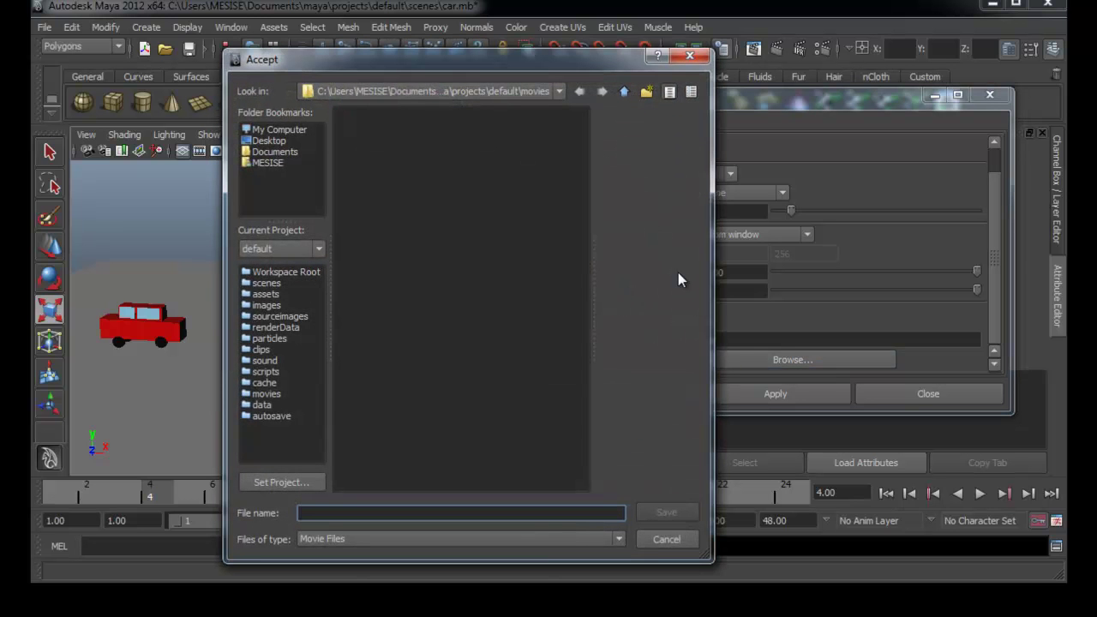
pyautogui.click(281, 143)
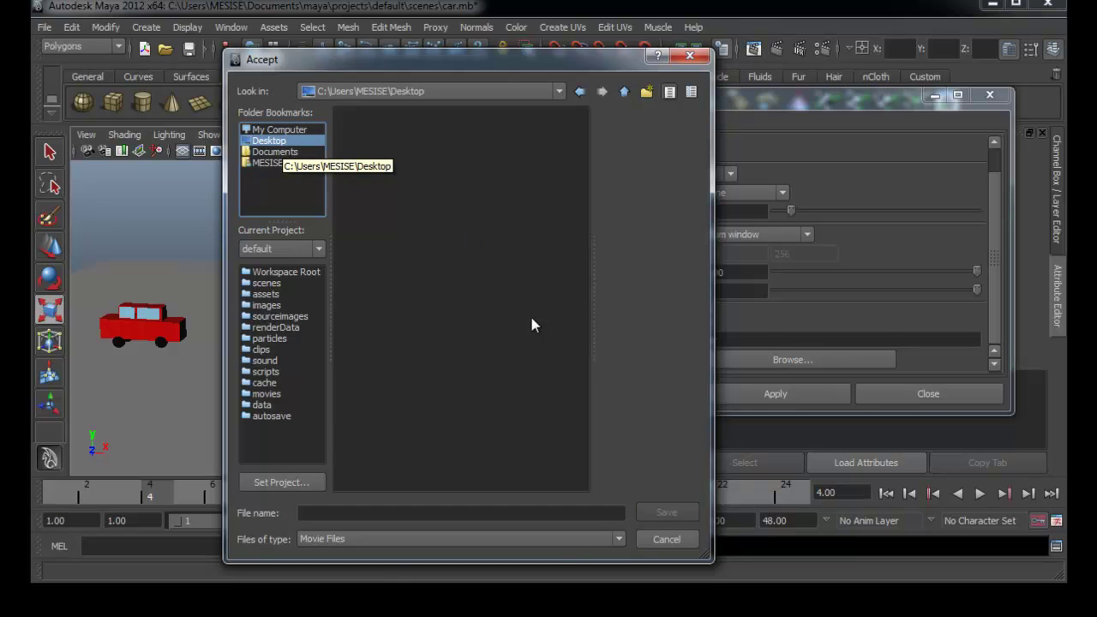
pyautogui.click(525, 513)
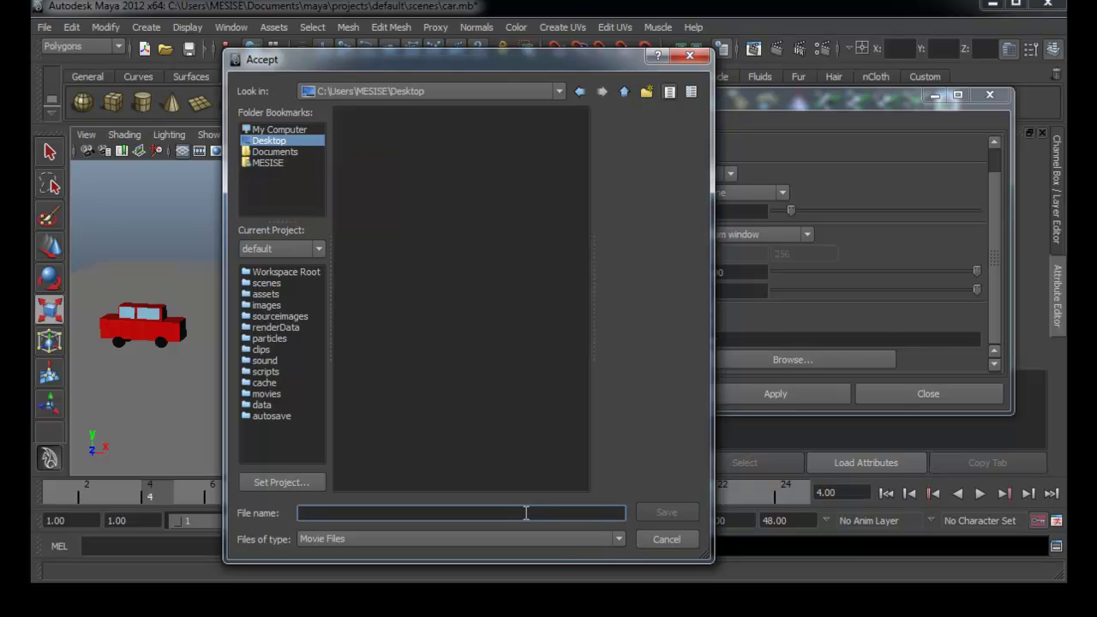
pyautogui.write('car')
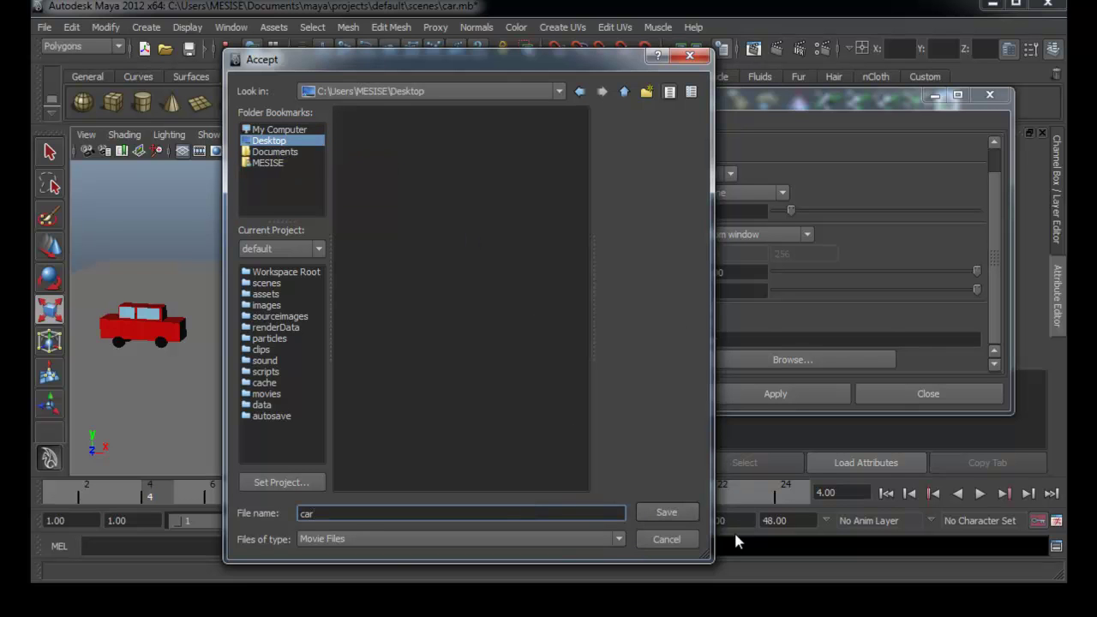
pyautogui.click(670, 511)
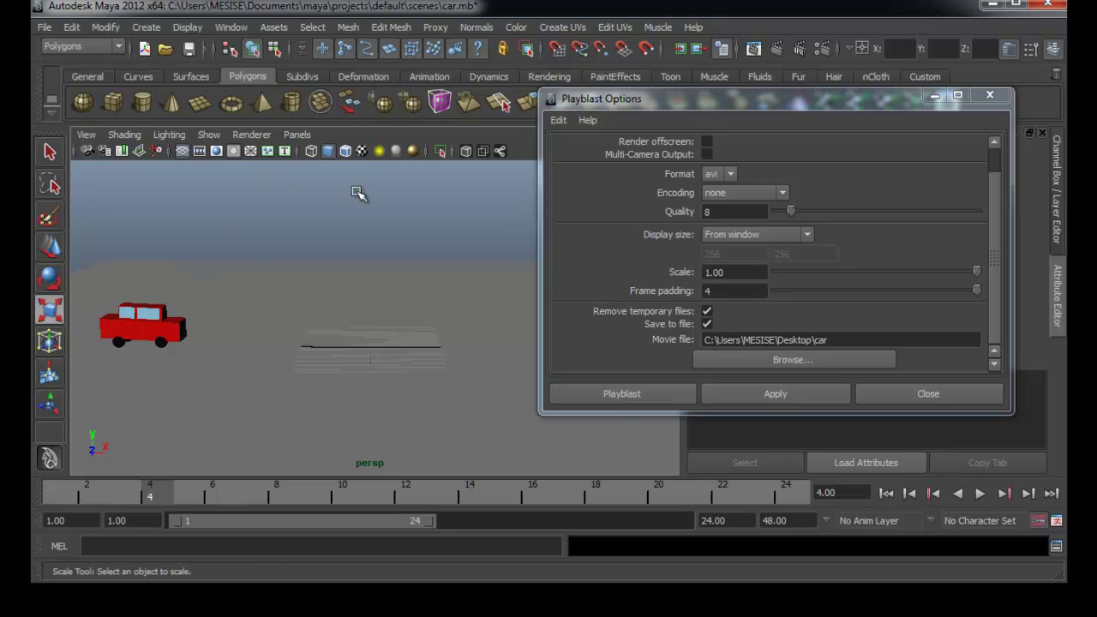
# Step: Run the playblast and replay car.avi in Media Player Classic
pyautogui.click(620, 395)
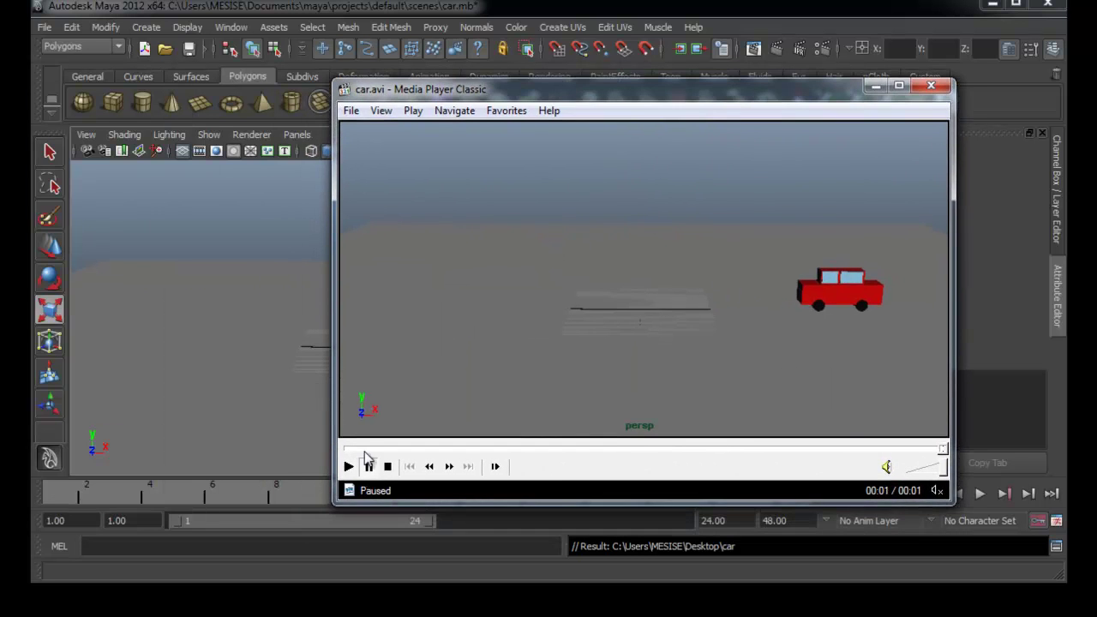
pyautogui.click(386, 467)
pyautogui.click(349, 467)
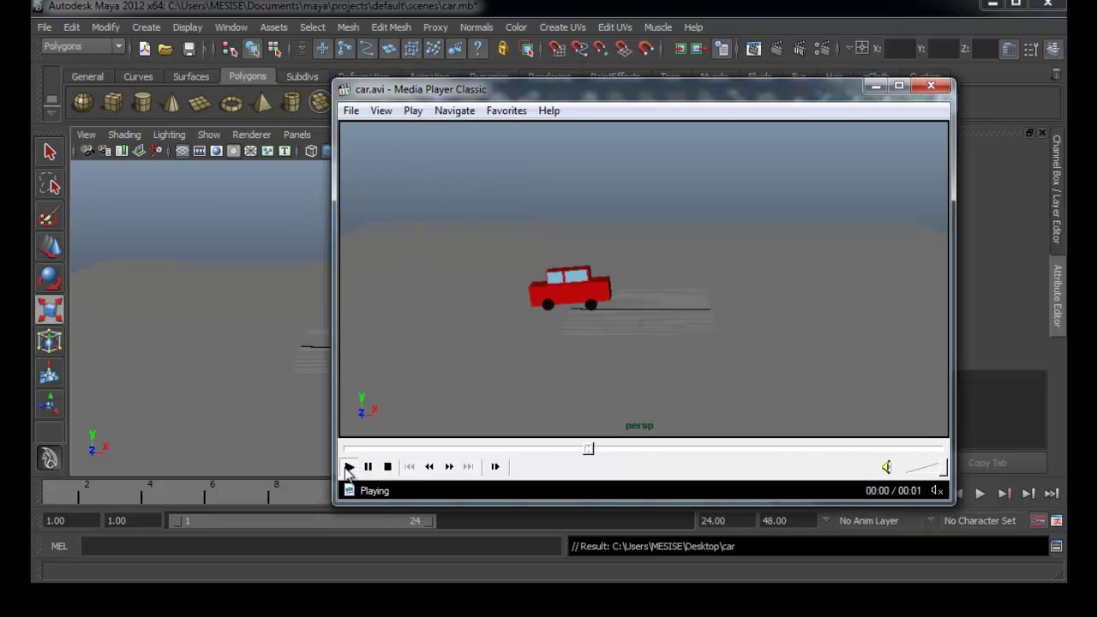
pyautogui.click(349, 468)
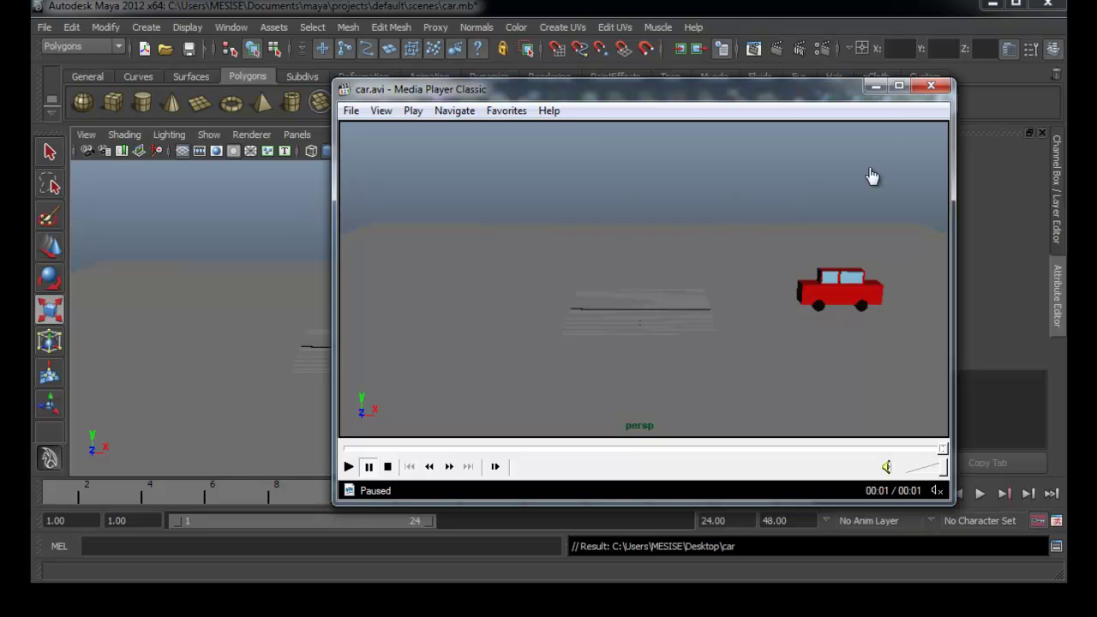
# Step: Close the video player, set the playback end frame to 100, and play the animation
pyautogui.click(931, 88)
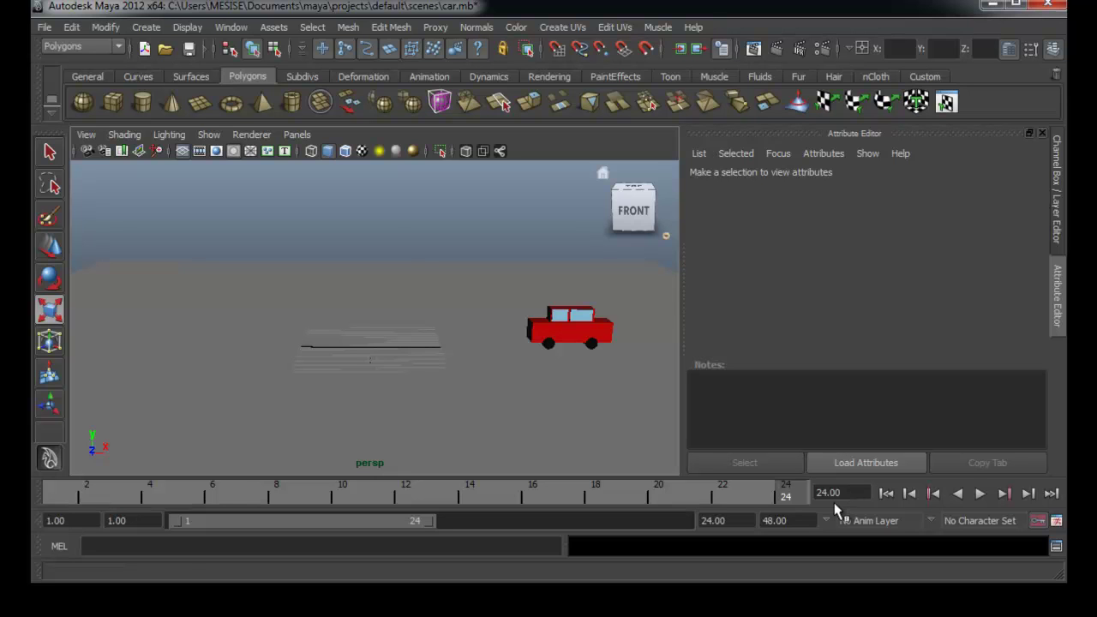
pyautogui.doubleClick(712, 520)
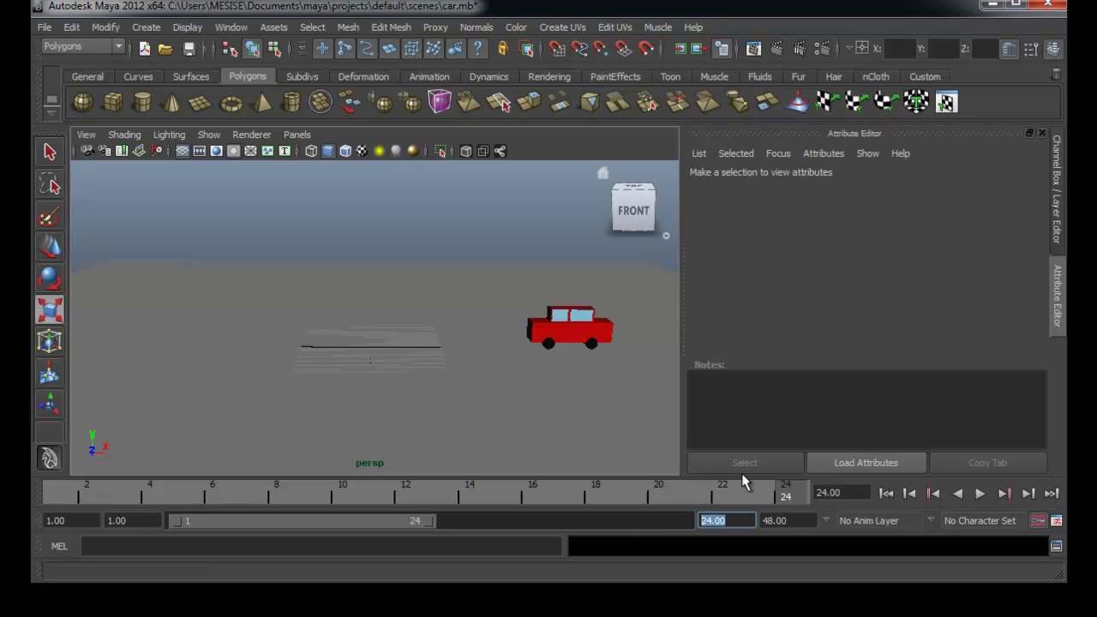
pyautogui.write('100')
pyautogui.press('Return')
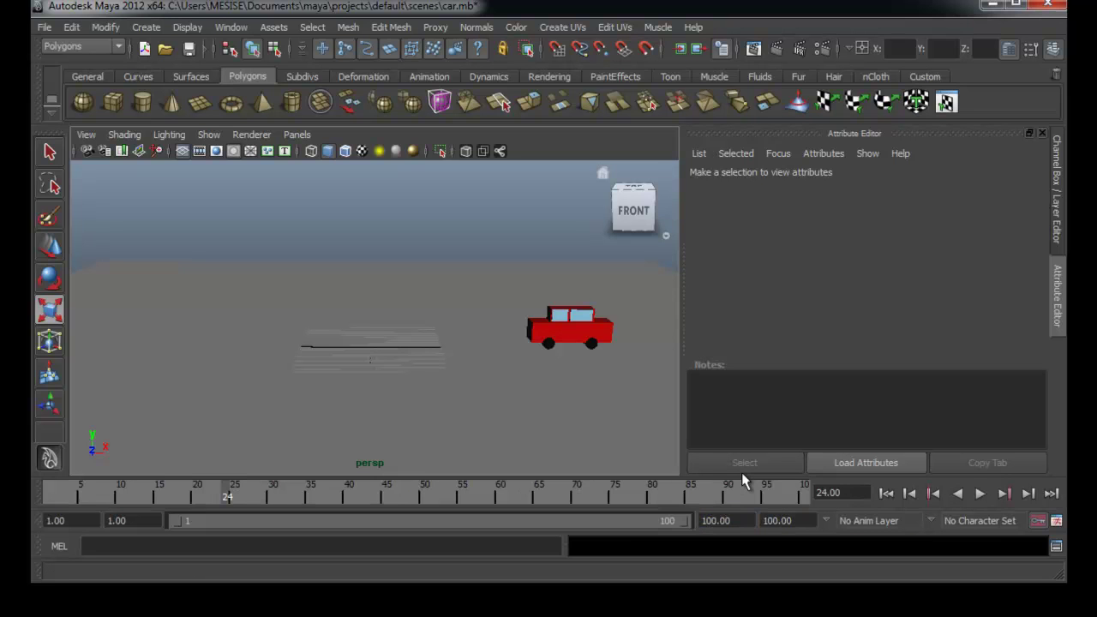
pyautogui.hotkey('alt', 'v')
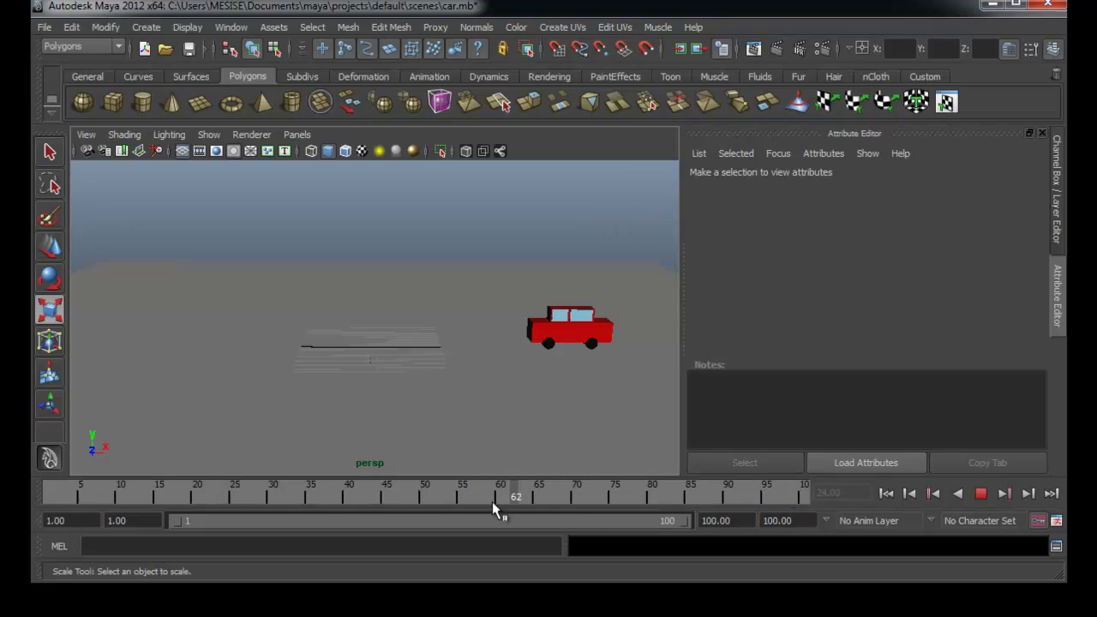